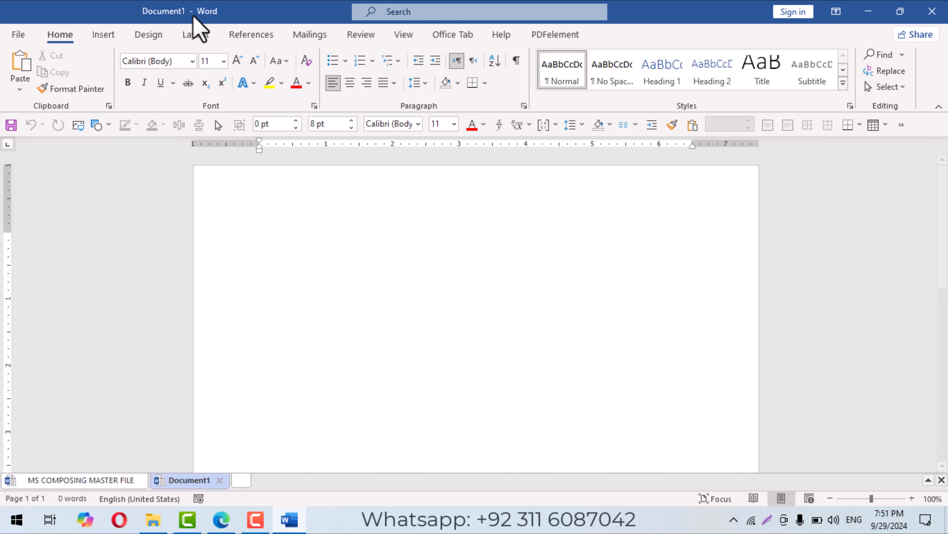
# Set the page size to A4 and apply narrow 0.5-inch margins
pyautogui.click(198, 35)
pyautogui.click(98, 71)
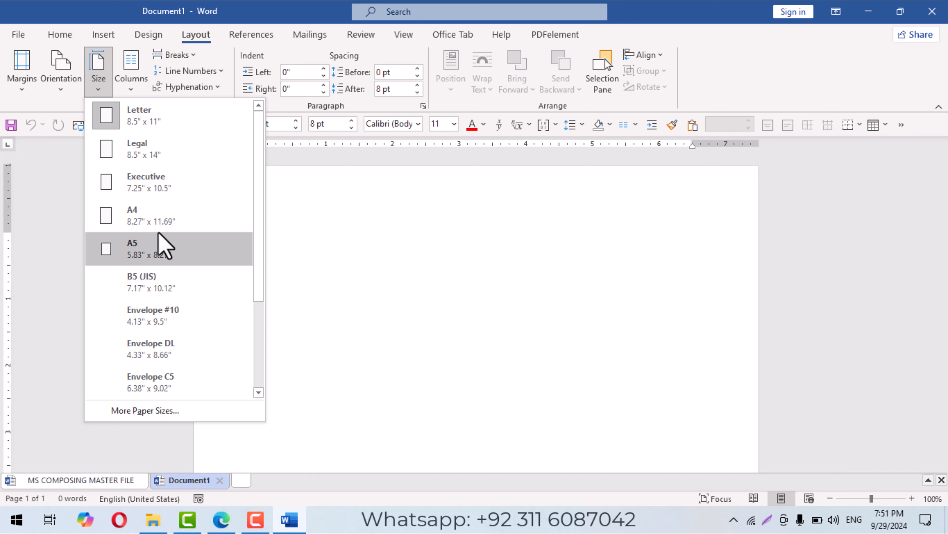
pyautogui.click(147, 220)
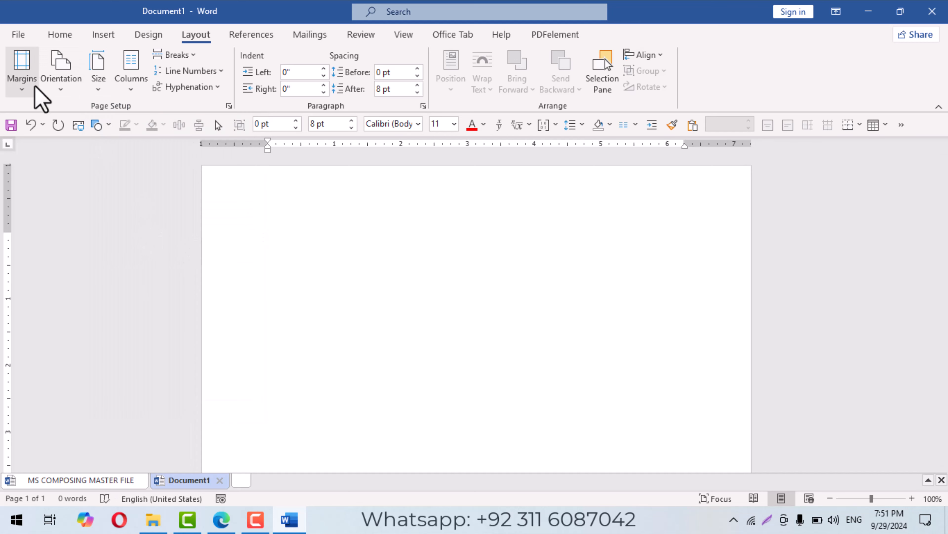
pyautogui.click(26, 83)
pyautogui.click(54, 167)
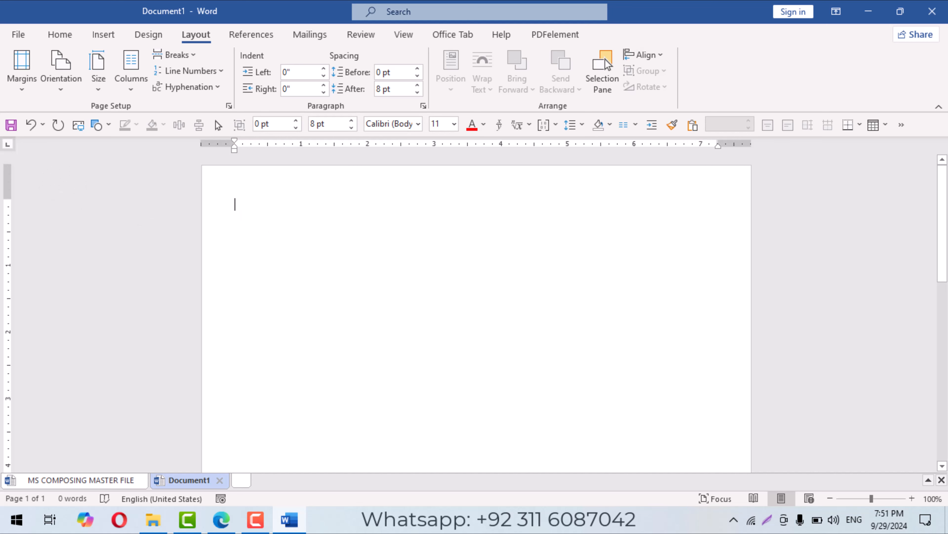
# Enter the heading text "MS Education Network" and add a new line below it
pyautogui.scroll(2, 476, 316)
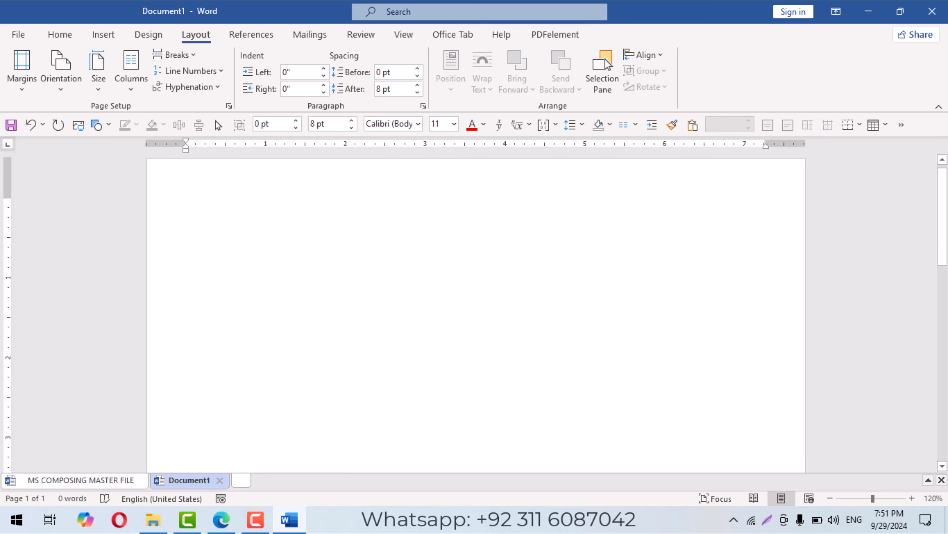
pyautogui.write('MS Edu')
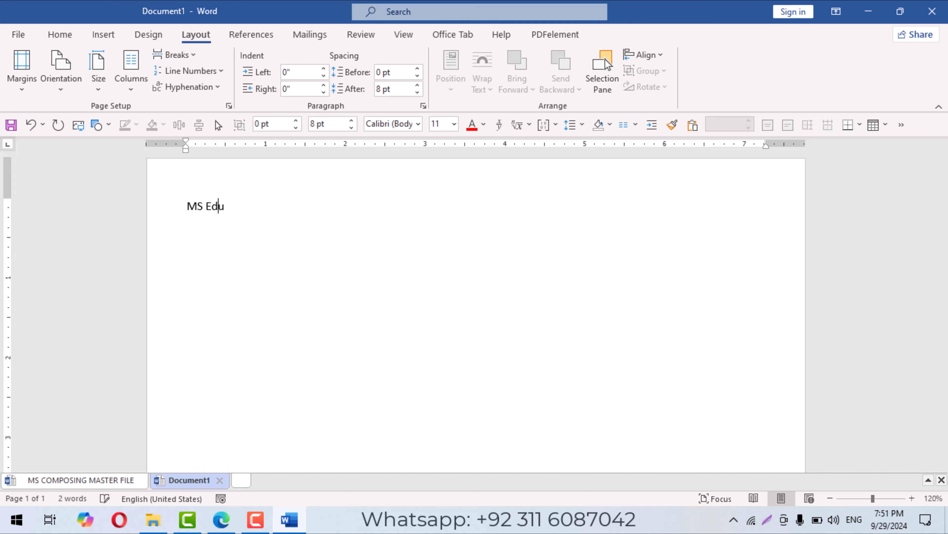
pyautogui.write('cation Network')
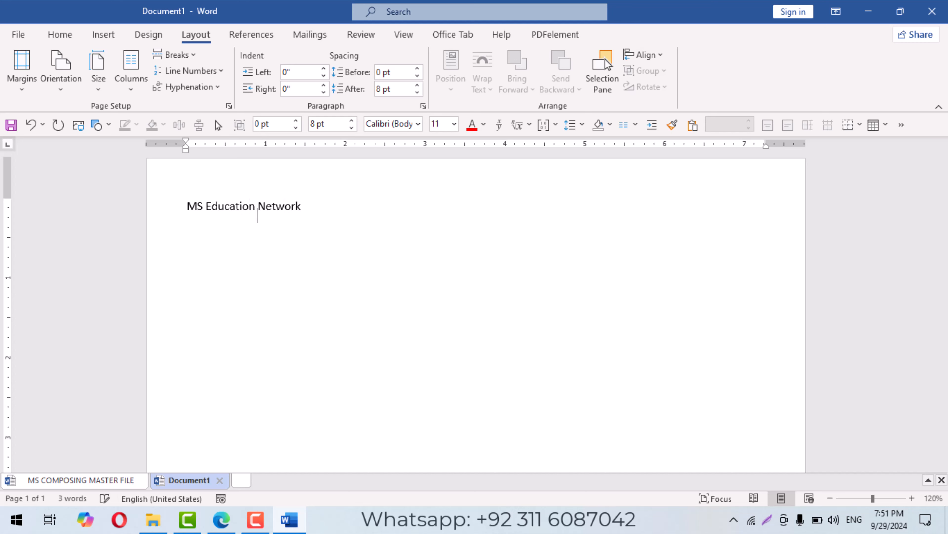
pyautogui.press('Return')
# Select all the text and enlarge its font size to 24 pt
pyautogui.scroll(2, 101, 201)
pyautogui.hotkey('ctrl', 'a')
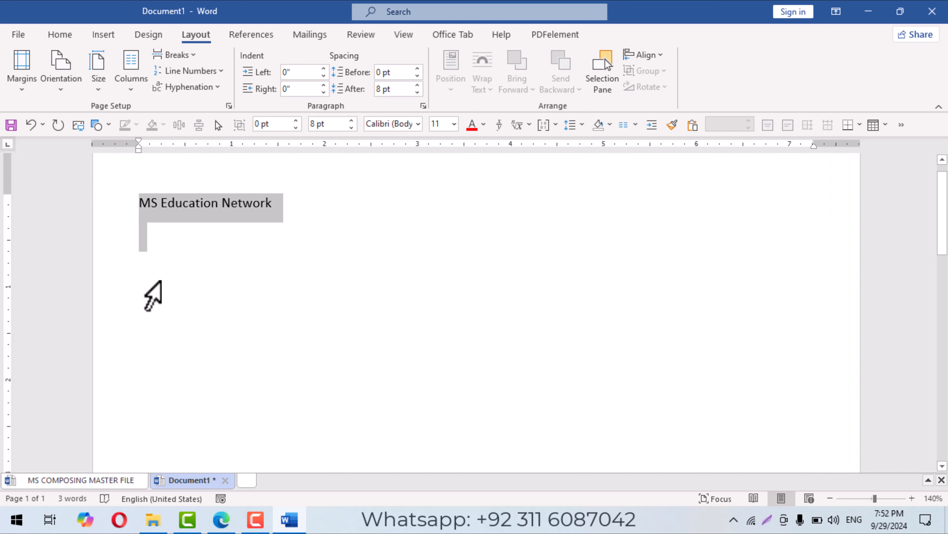
pyautogui.click(59, 34)
pyautogui.click(238, 60)
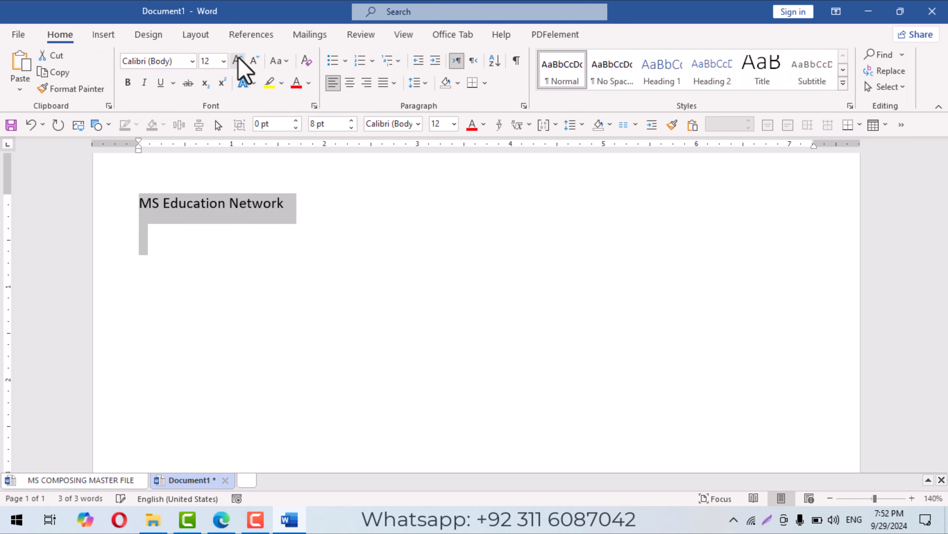
pyautogui.click(238, 59)
pyautogui.click(237, 59)
pyautogui.click(238, 60)
pyautogui.click(238, 60)
pyautogui.click(238, 60)
pyautogui.click(238, 60)
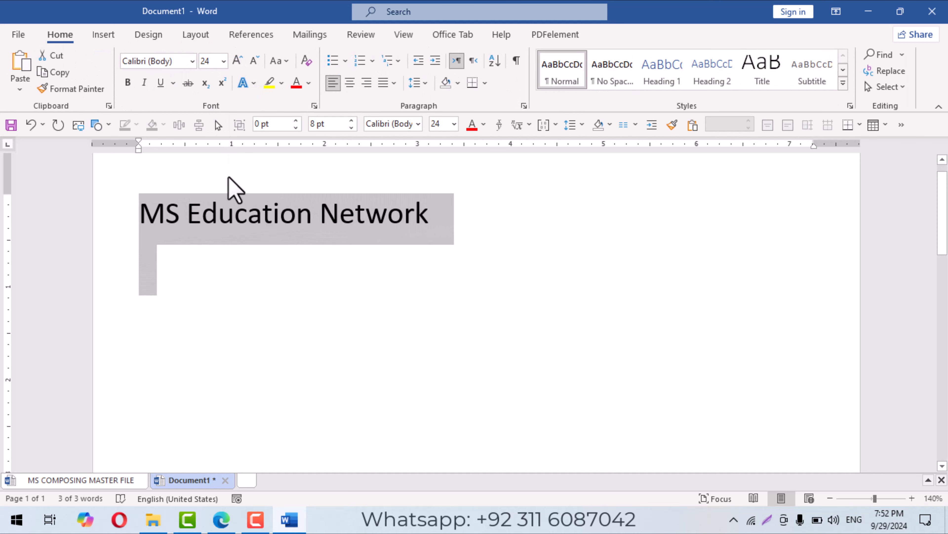
# Set the font of the "MS Education Network" heading to Times New Roman
pyautogui.click(117, 220)
pyautogui.click(193, 61)
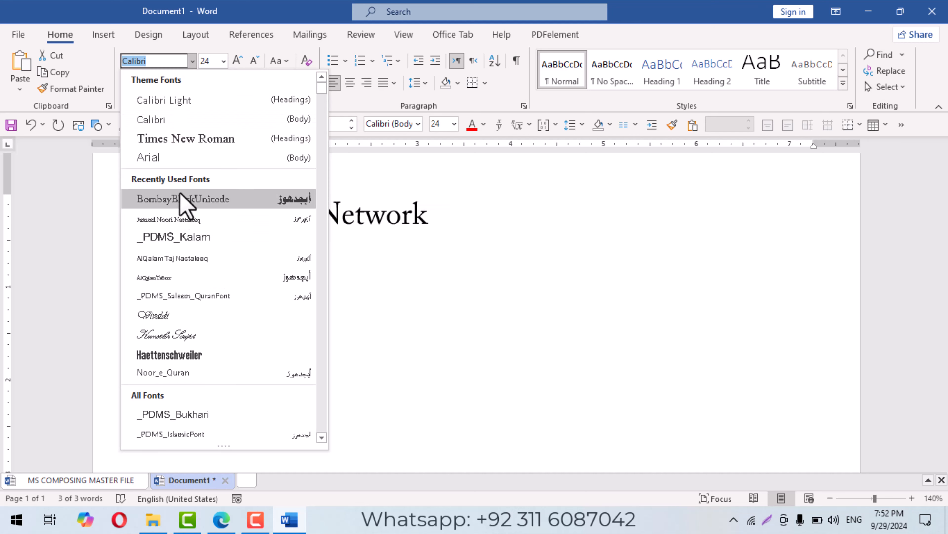
pyautogui.click(184, 139)
# Centre the heading on the page and convert it to uppercase
pyautogui.click(350, 82)
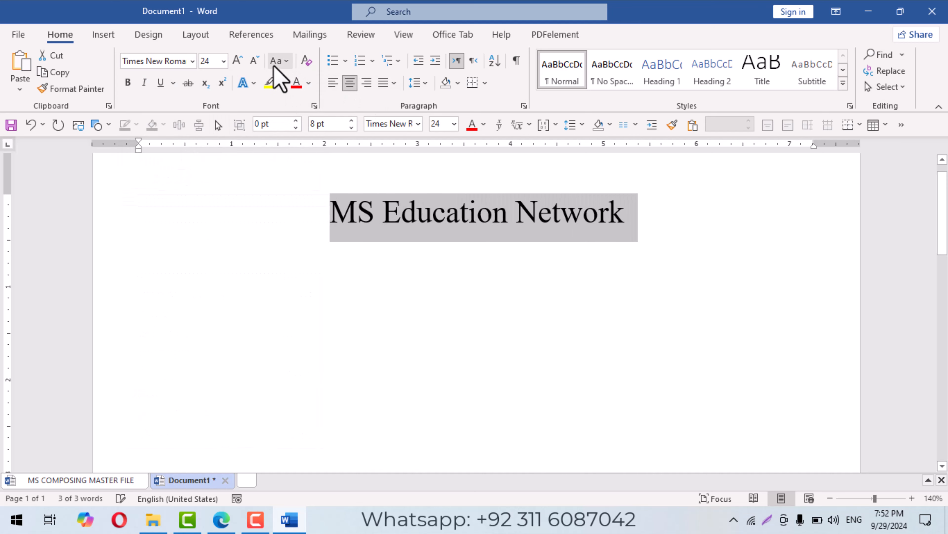
pyautogui.click(279, 61)
pyautogui.click(317, 118)
# Set the font on the empty line below the heading to Arial at 14 pt
pyautogui.press('Down')
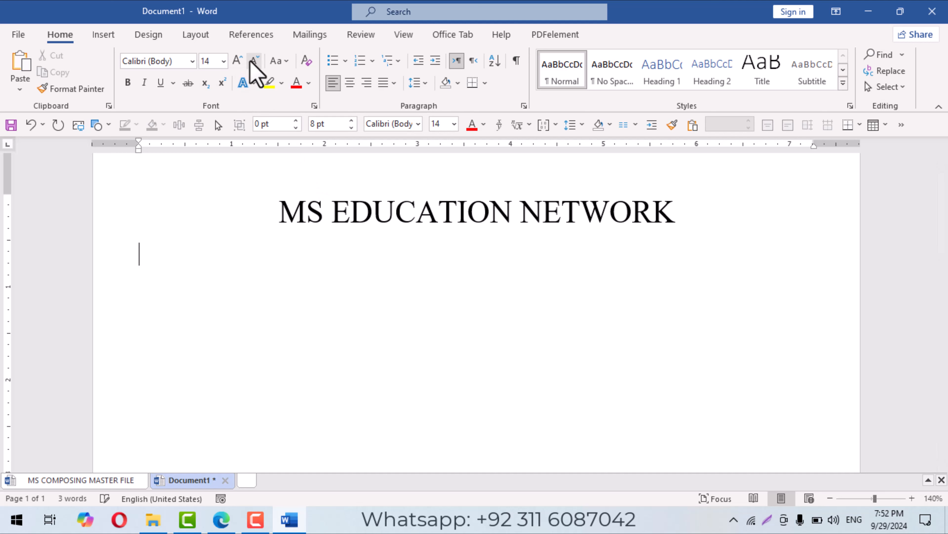
pyautogui.click(176, 61)
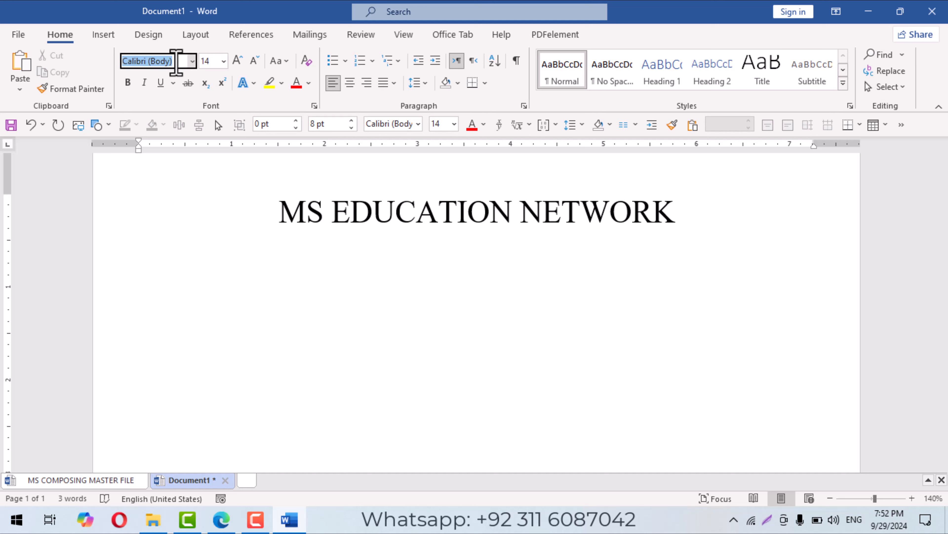
pyautogui.write('Arial')
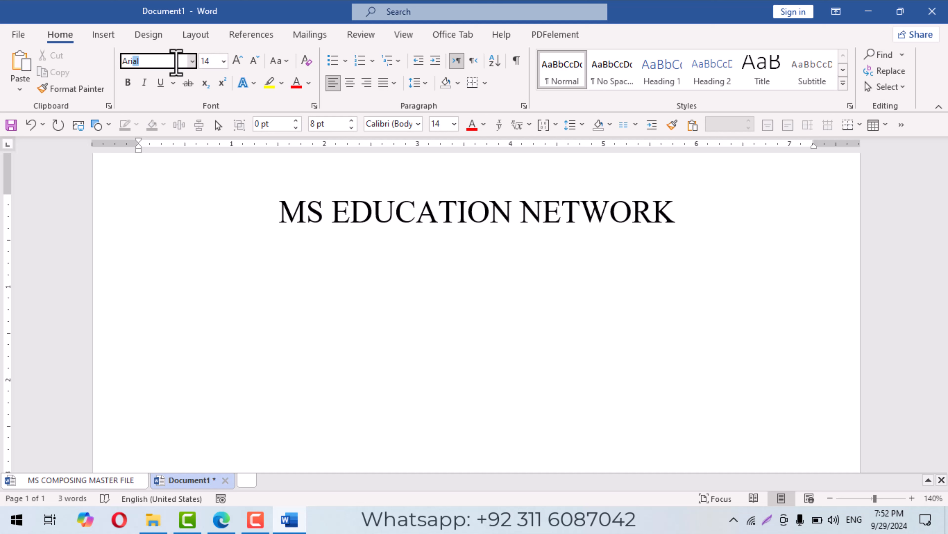
pyautogui.press('Return')
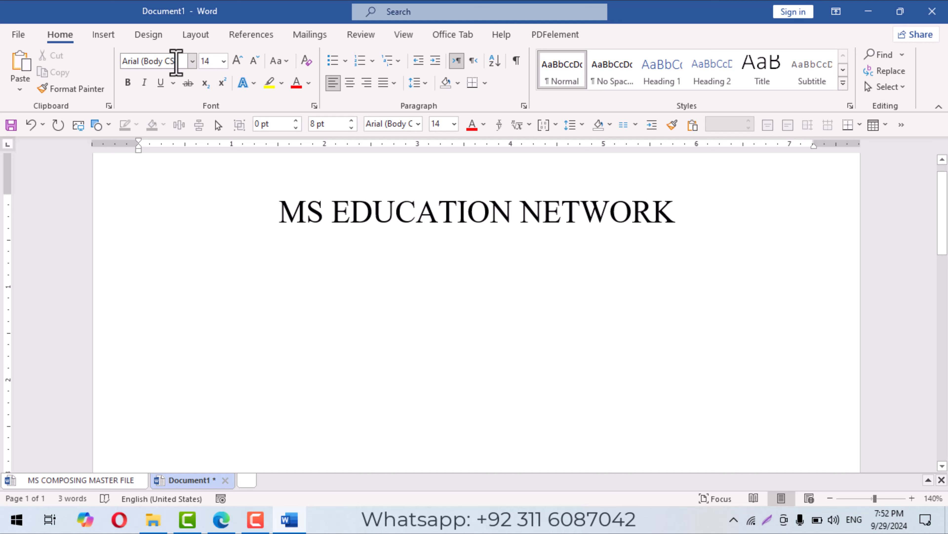
# Try to insert a table of 10 columns and 2 rows below the heading, and undo it
pyautogui.click(97, 38)
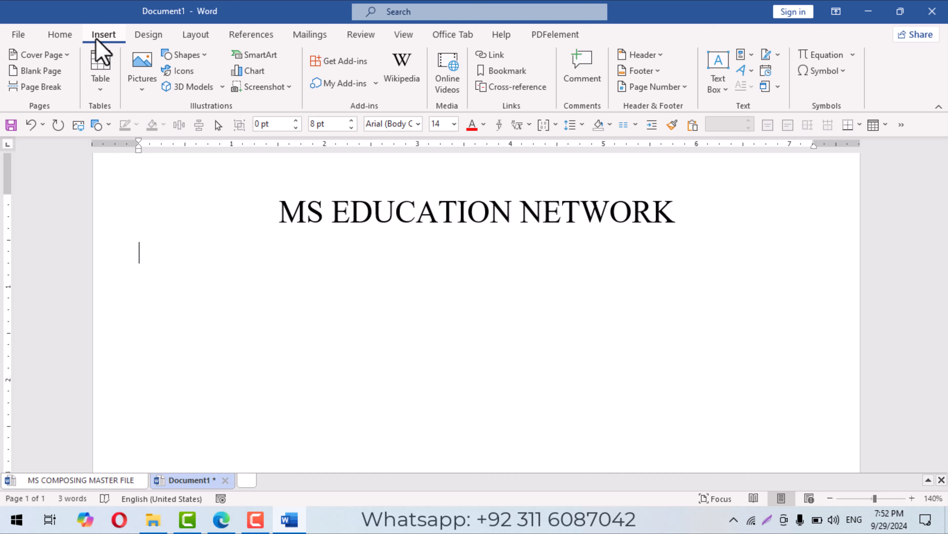
pyautogui.click(105, 76)
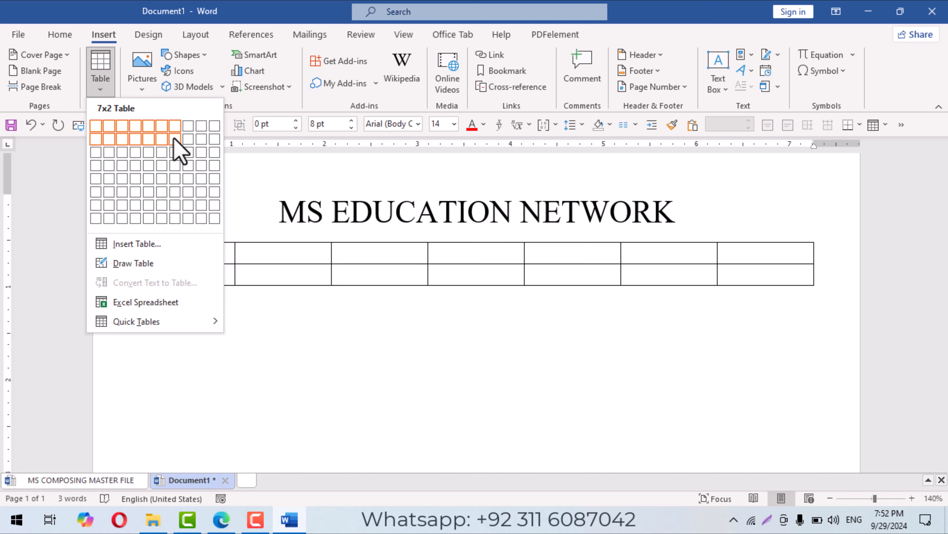
pyautogui.click(216, 141)
pyautogui.scroll(2, 344, 310)
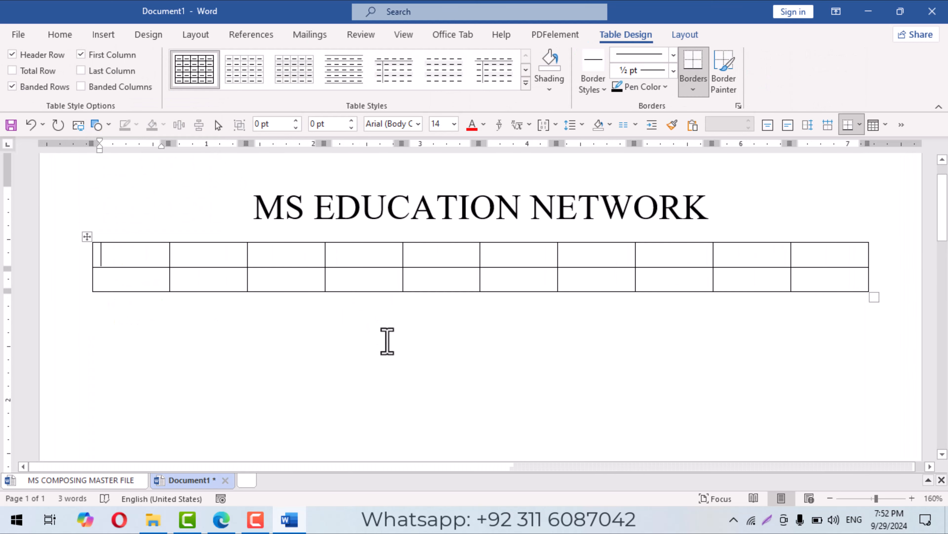
pyautogui.hotkey('ctrl', 'z')
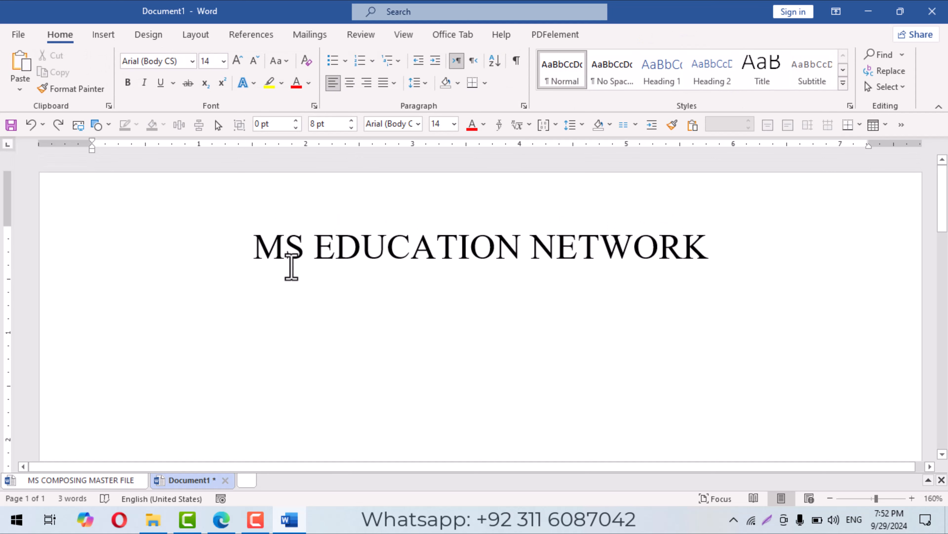
pyautogui.click(100, 36)
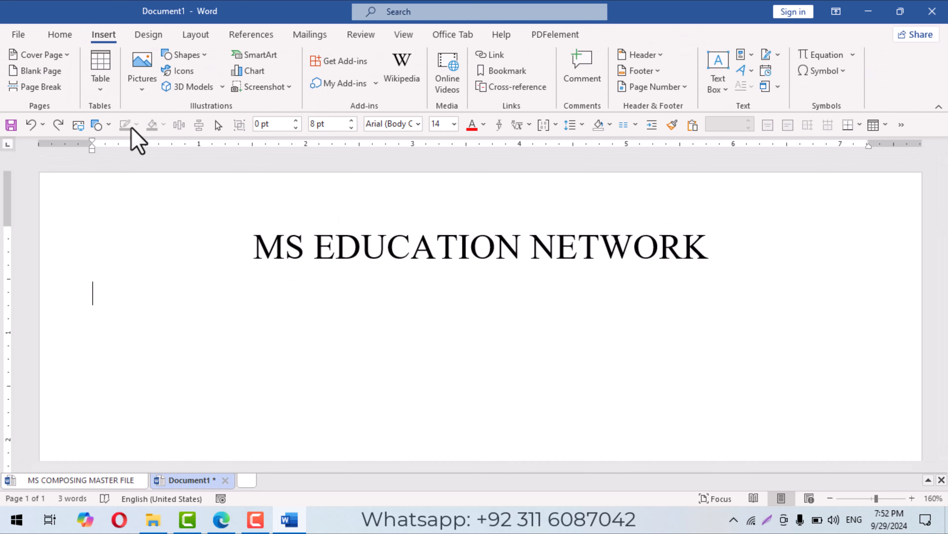
pyautogui.click(256, 262)
pyautogui.press('Down')
# Switch to File Explorer, go up from the pdf folder to the Arqam Public School folder, and open the "nursary b math" Word document
pyautogui.click(165, 520)
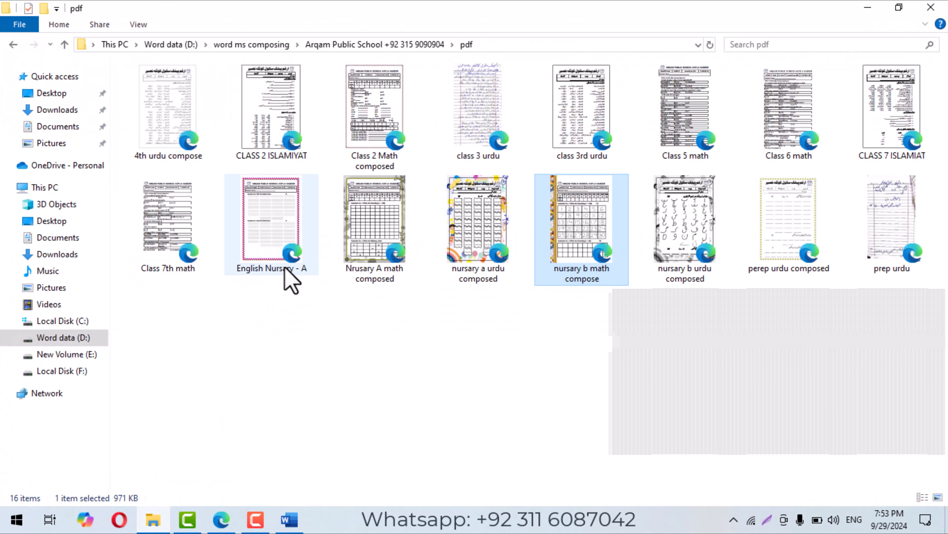
pyautogui.click(408, 44)
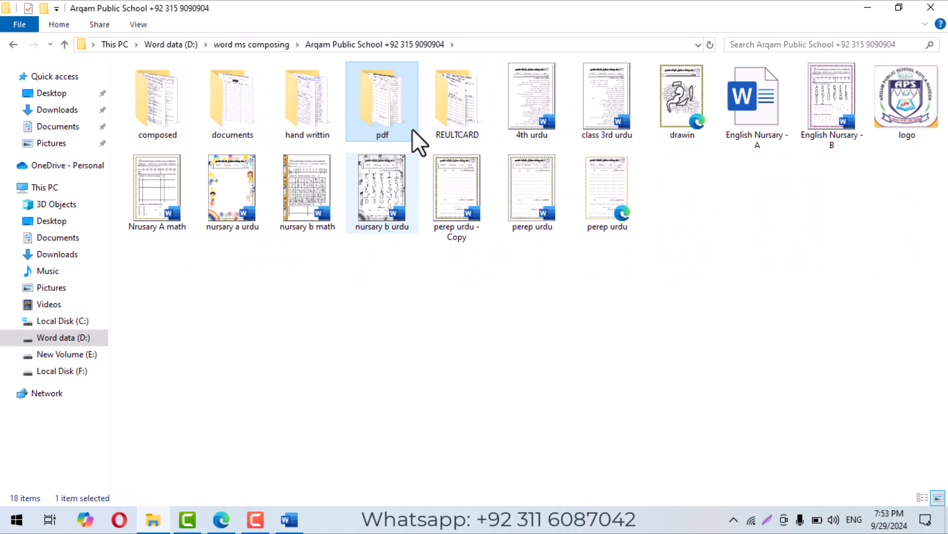
pyautogui.doubleClick(383, 202)
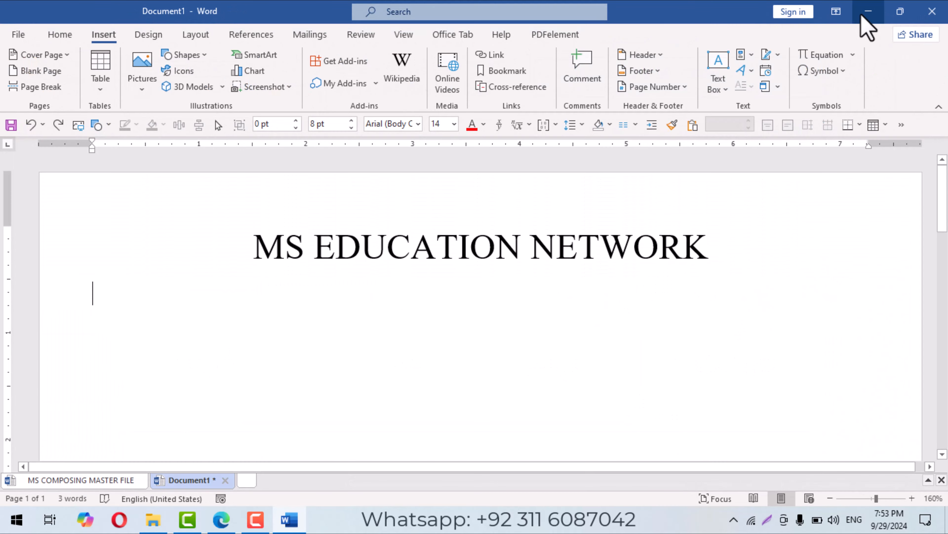
pyautogui.click(866, 15)
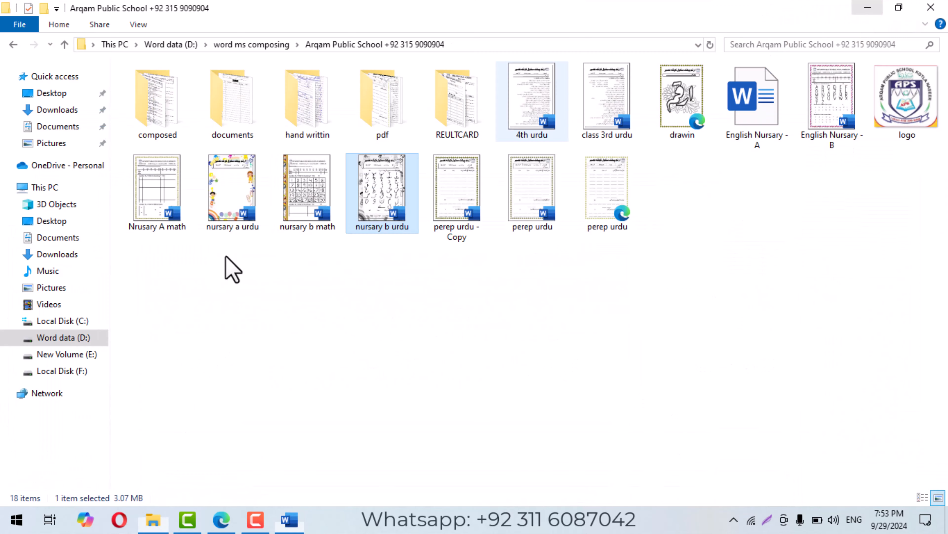
pyautogui.doubleClick(295, 209)
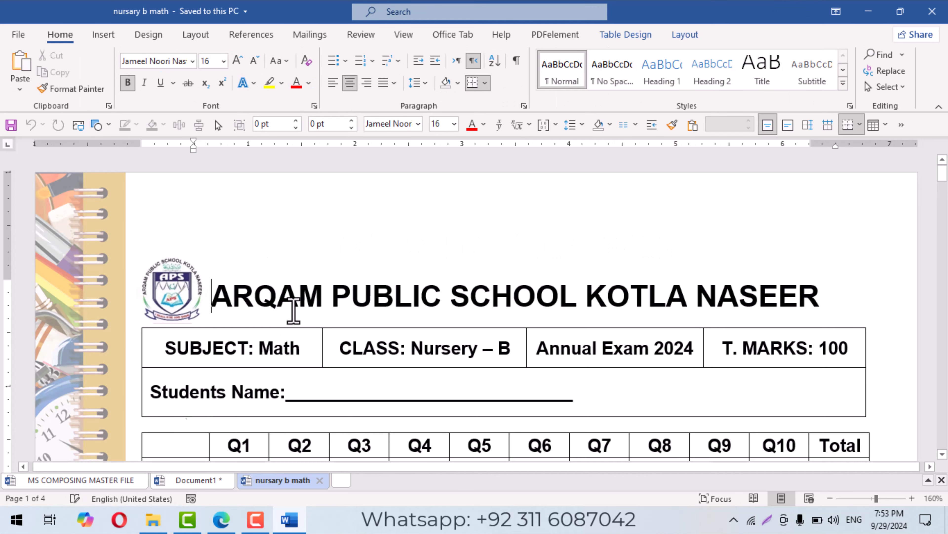
# Copy the table with subject, class, exam, marks and student name from "nursary b math" and paste it below the heading in Document1
pyautogui.click(136, 322)
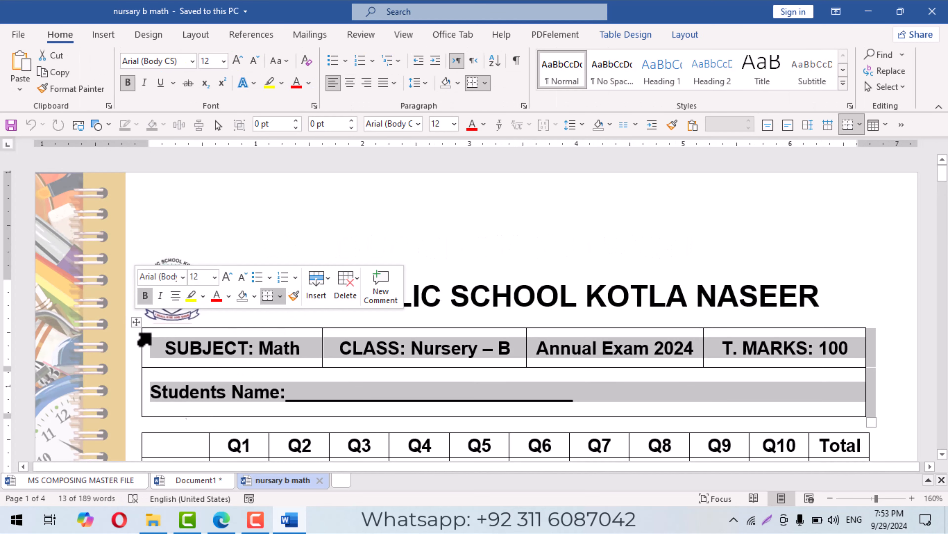
pyautogui.click(187, 481)
pyautogui.hotkey('ctrl', 'v')
pyautogui.scroll(-3, 273, 360)
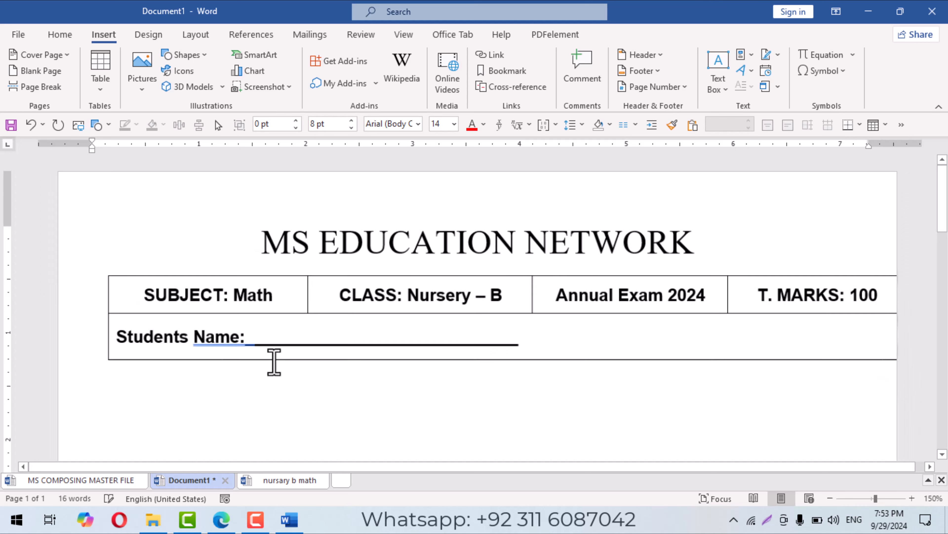
# Centre the pasted header table on the page and put the text cursor on the line below it
pyautogui.click(155, 251)
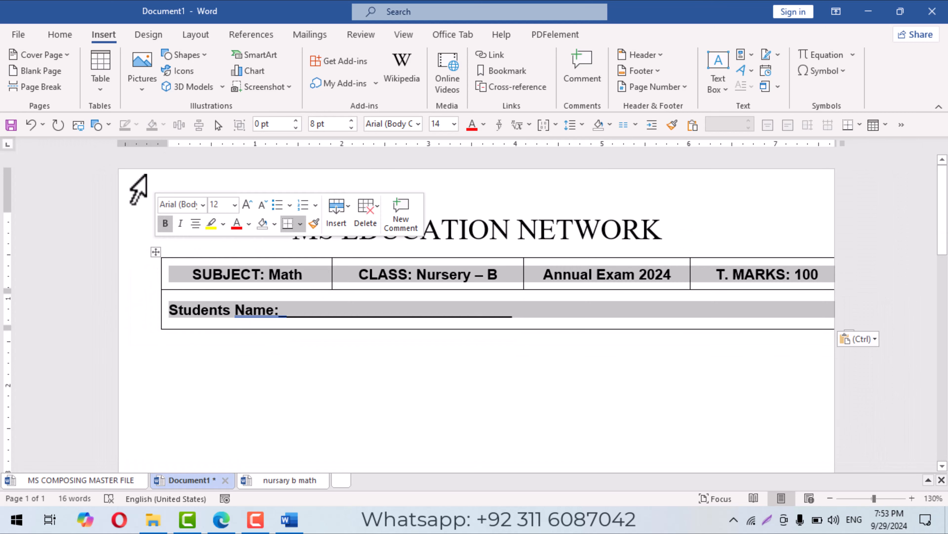
pyautogui.click(66, 37)
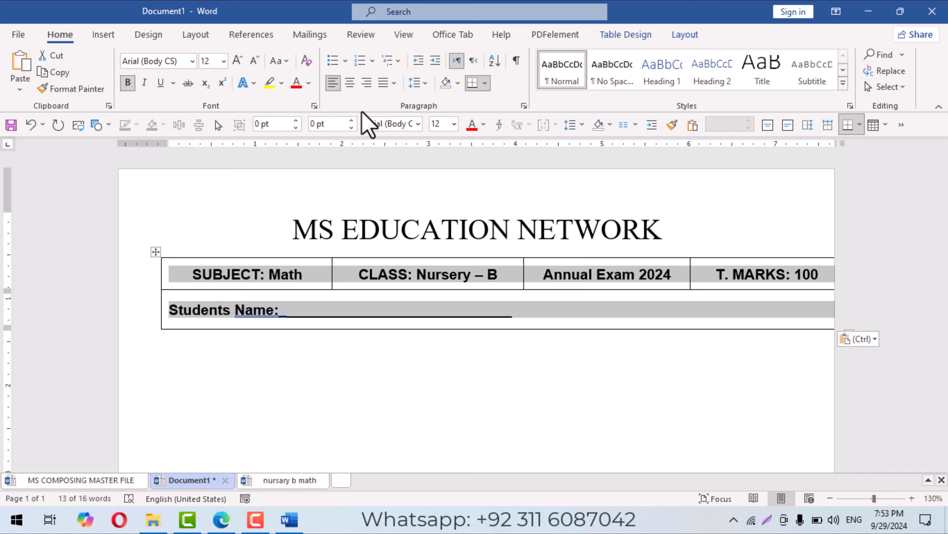
pyautogui.click(350, 83)
pyautogui.click(162, 340)
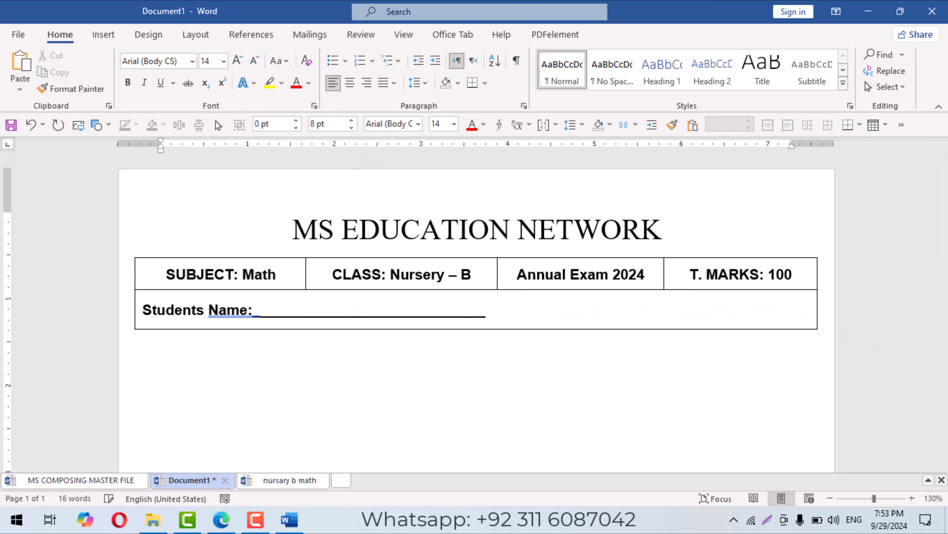
# Examine the question-wise marks table in "nursary b math" and return to Document1
pyautogui.click(284, 480)
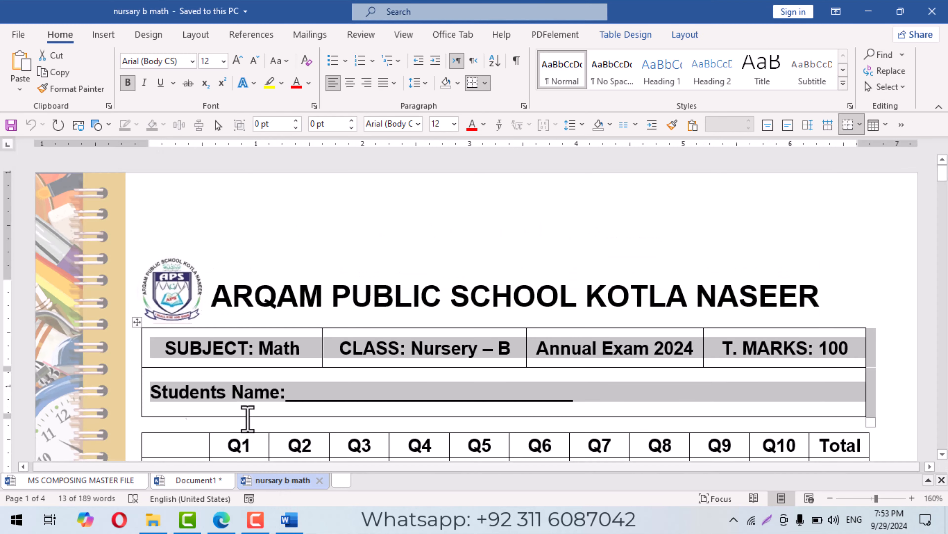
pyautogui.scroll(-5, 239, 396)
pyautogui.click(237, 243)
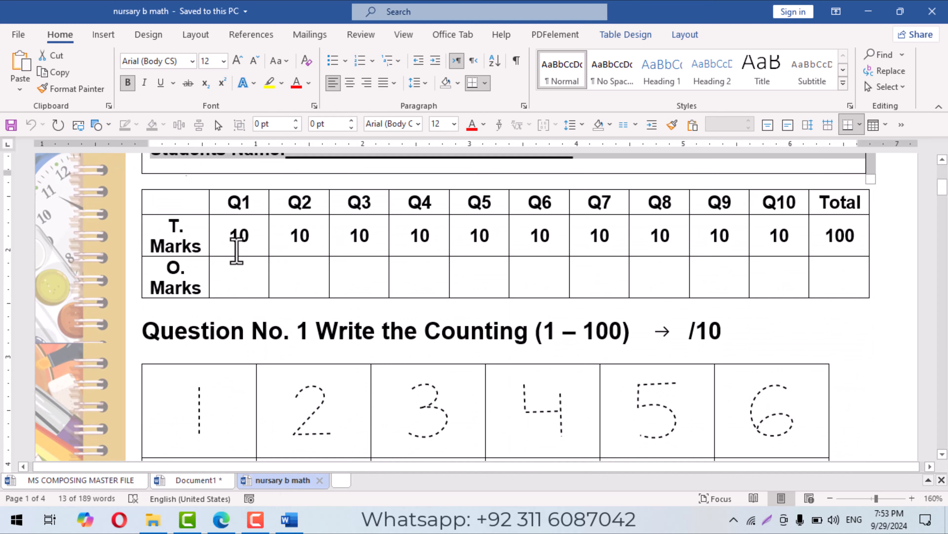
pyautogui.click(136, 184)
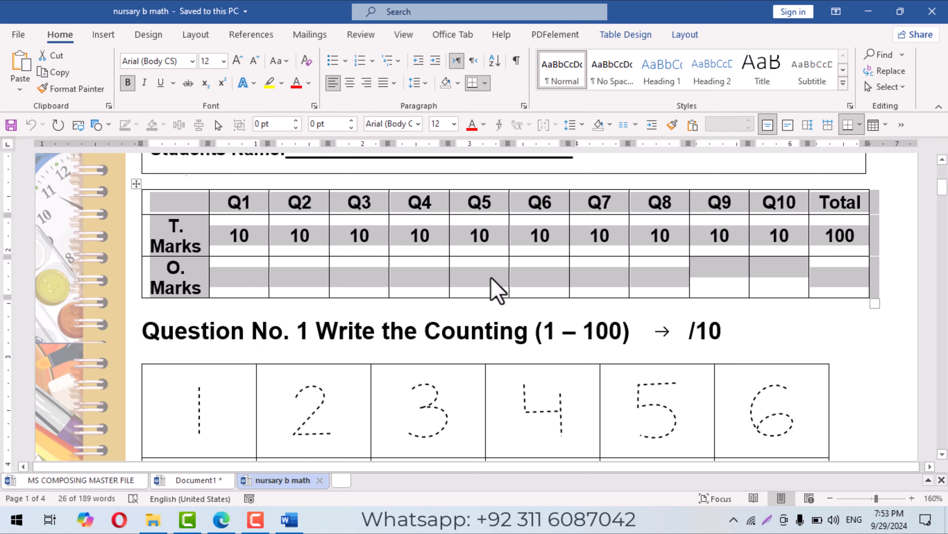
pyautogui.click(188, 479)
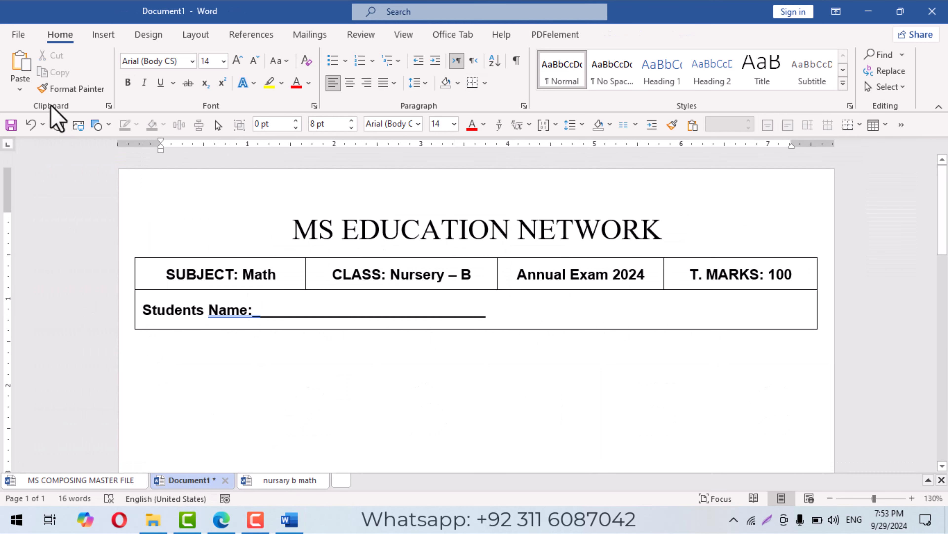
# Insert a table of 10 columns and 2 rows below the header table in Document1
pyautogui.click(155, 342)
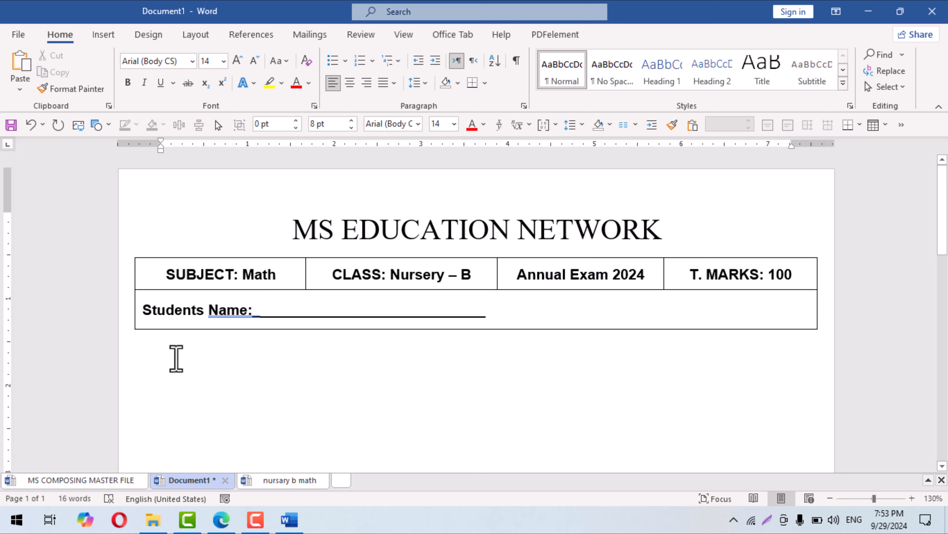
pyautogui.click(183, 325)
pyautogui.click(190, 340)
pyautogui.click(103, 35)
pyautogui.click(98, 90)
pyautogui.click(218, 137)
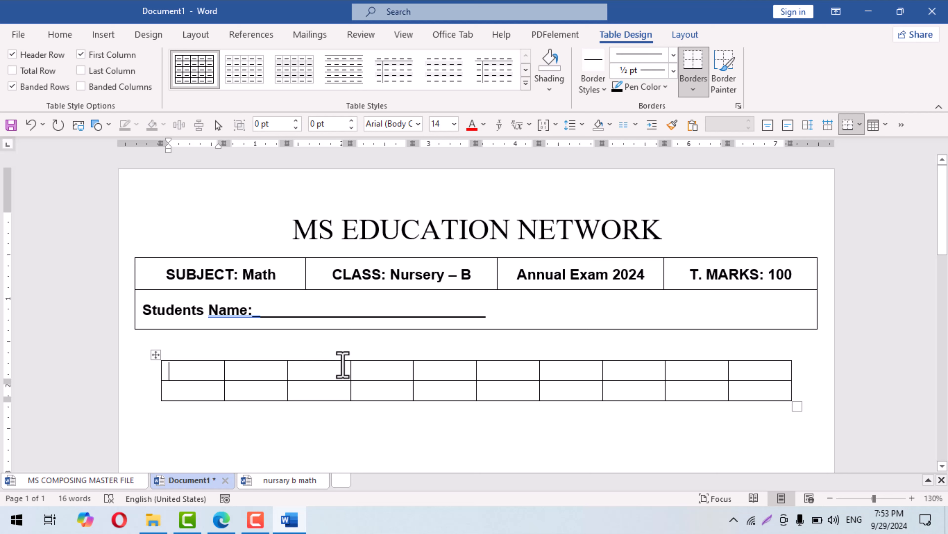
# Label the second row of the new table "Total Marks", then add a third row labelled "O.B Marks"
pyautogui.write('T')
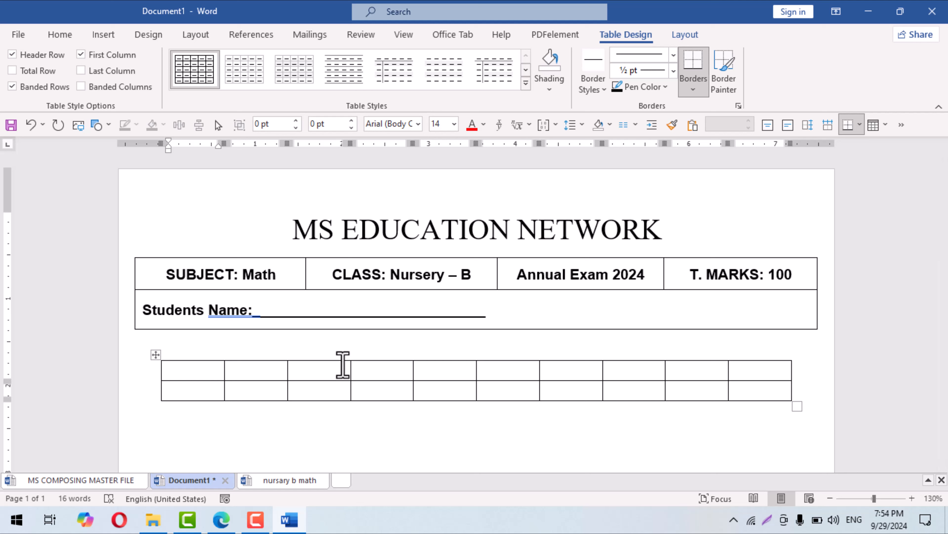
pyautogui.write('otal Marks')
pyautogui.press('Tab')
pyautogui.press('Tab')
pyautogui.press('Tab')
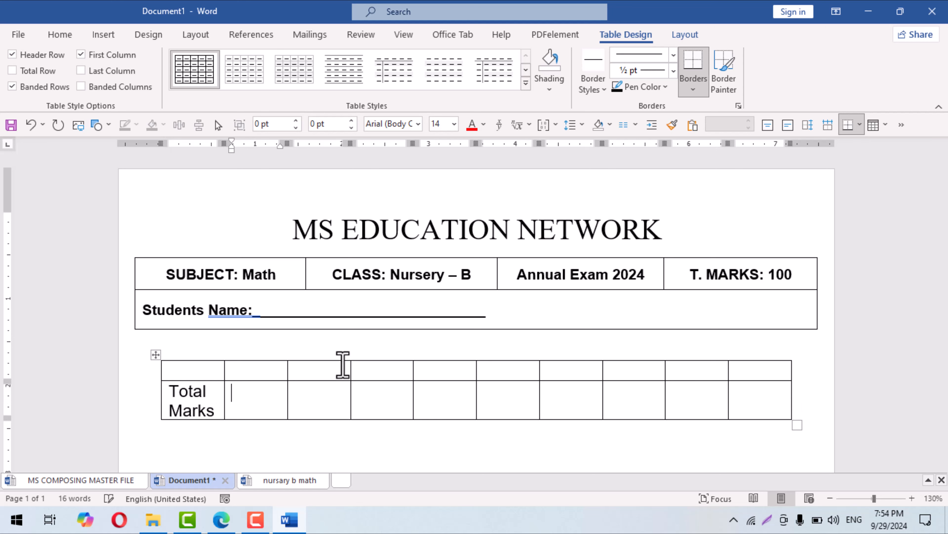
pyautogui.press('Tab')
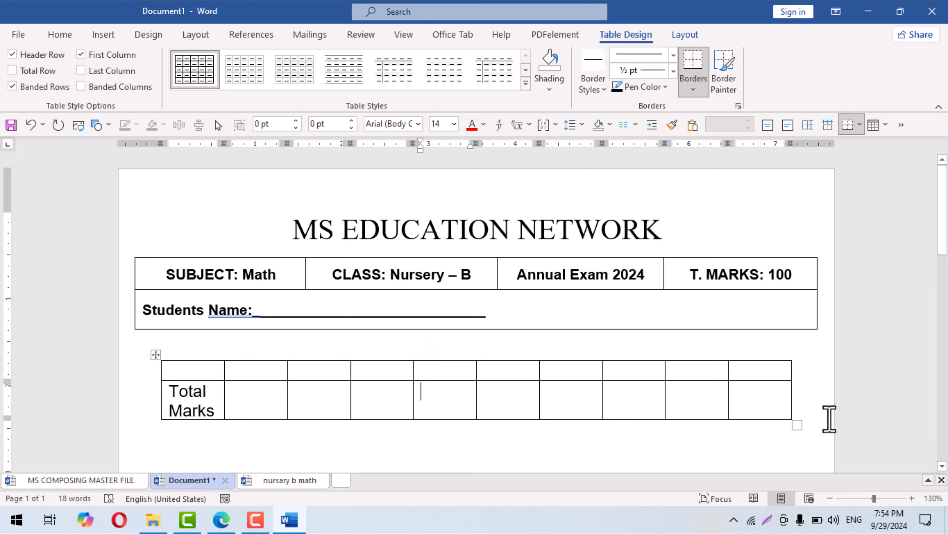
pyautogui.click(769, 393)
pyautogui.press('Tab')
pyautogui.scroll(-3, 688, 404)
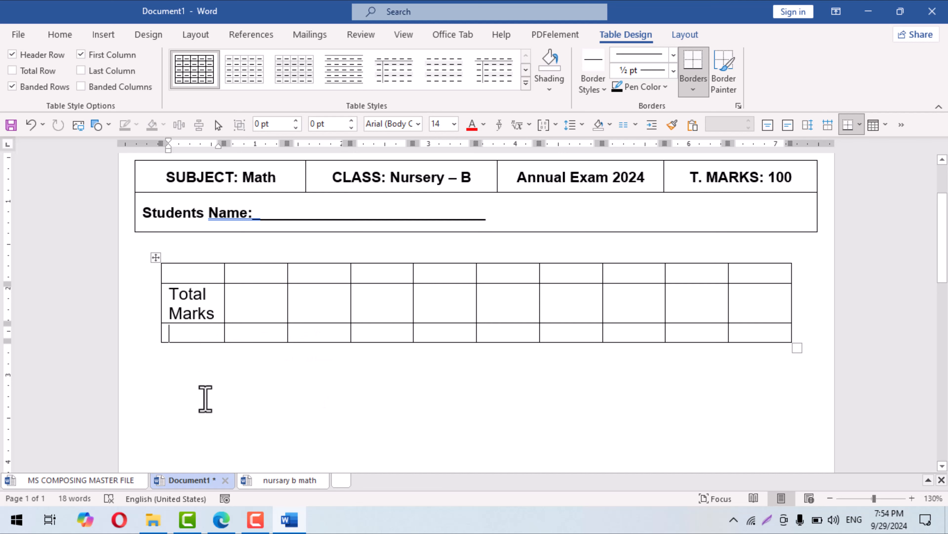
pyautogui.write('O.B Marks')
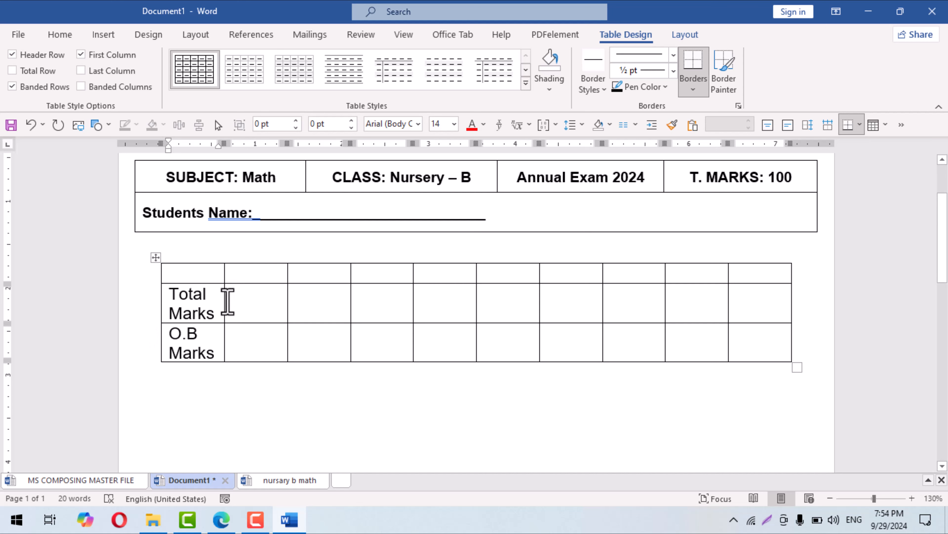
# Widen the label column so its text fits on one line, and distribute the nine remaining columns evenly
pyautogui.moveTo(225, 299); pyautogui.dragTo(732, 318)
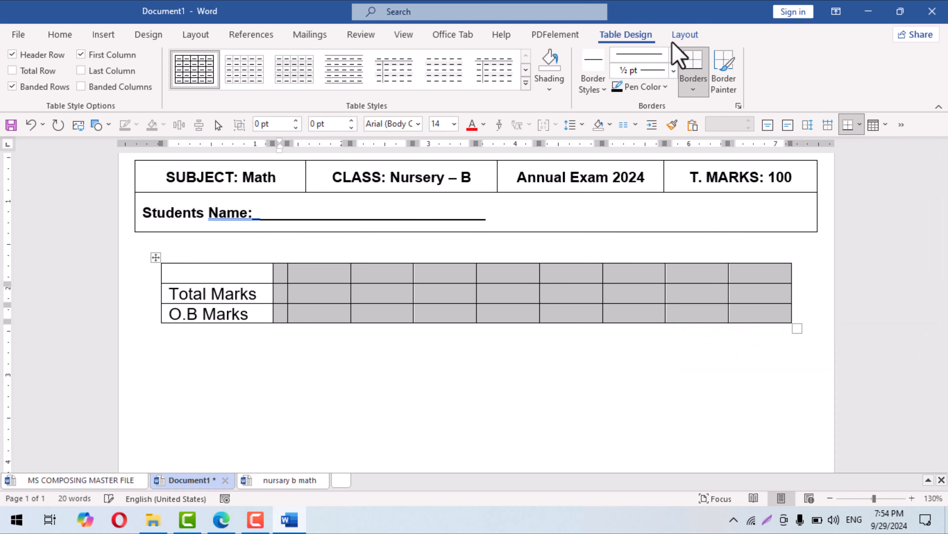
pyautogui.click(676, 33)
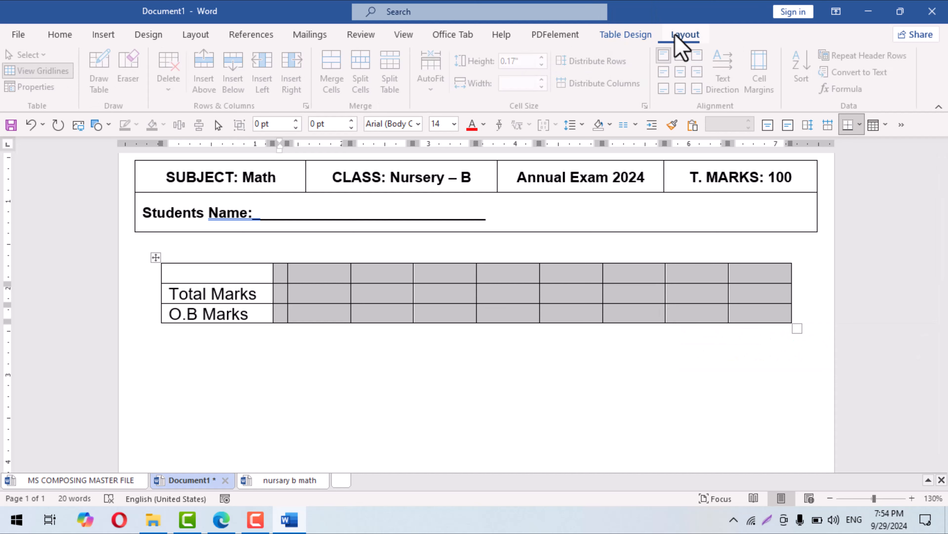
pyautogui.click(594, 87)
pyautogui.keyDown('ctrl'); pyautogui.scroll(4, 491, 324); pyautogui.keyUp('ctrl')
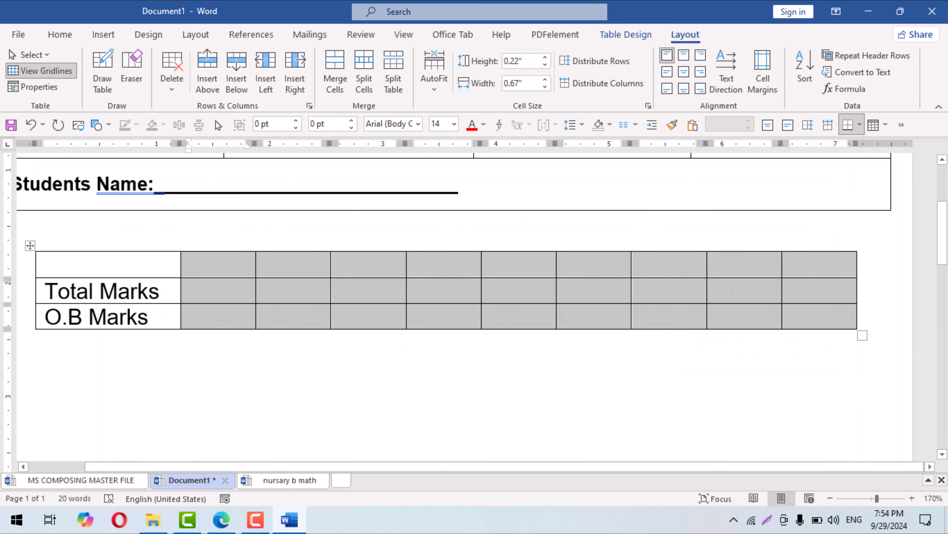
# Fill the first row with Q.1 to Q.8 and Total, and enter 10 in the Total Marks row under each question
pyautogui.press('Left')
pyautogui.write('Q.1')
pyautogui.press('Tab')
pyautogui.write('Q.2')
pyautogui.press('Tab')
pyautogui.write('Q.3')
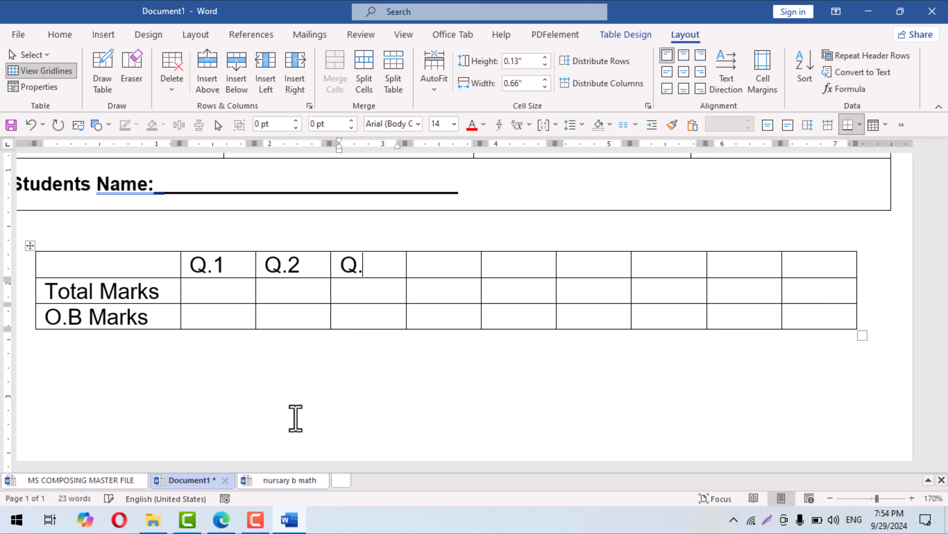
pyautogui.press('Tab')
pyautogui.write('Q.4')
pyautogui.press('Tab')
pyautogui.write('Q.5')
pyautogui.press('Tab')
pyautogui.write('Q.')
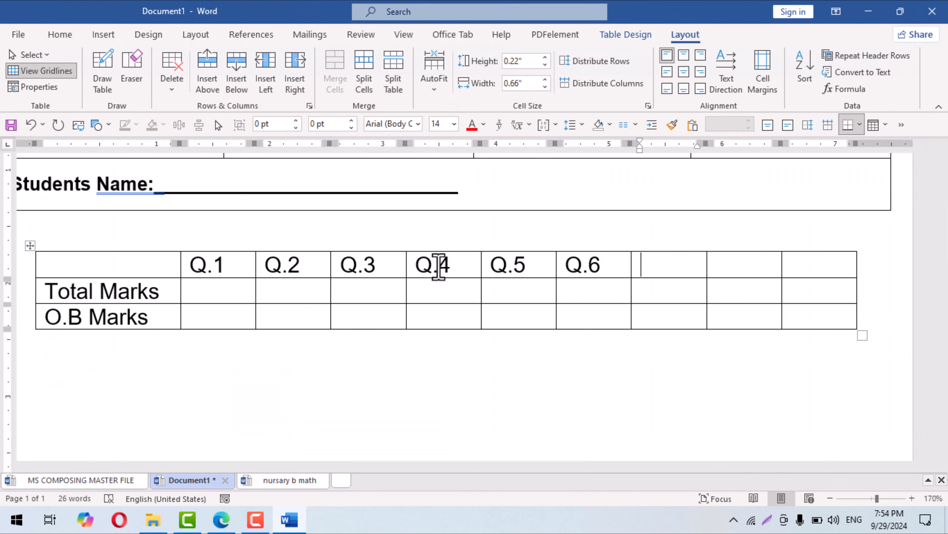
pyautogui.write('Q.8')
pyautogui.press('Tab')
pyautogui.write('Total')
pyautogui.click(217, 290)
pyautogui.write('10\t10\t10\t10\t10\t10\t10\t10')
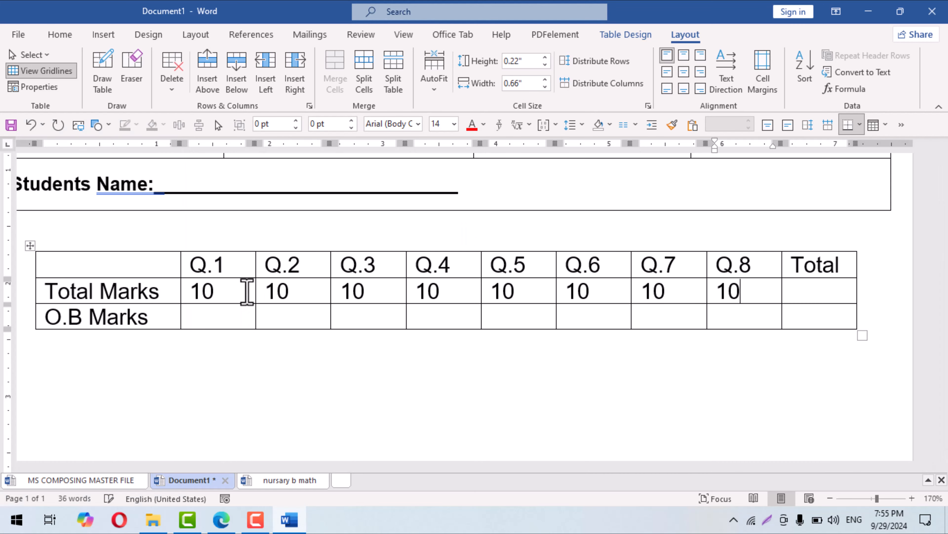
# Narrow several question columns of the marks table and distribute the Q.1 to Q.8 columns to equal widths
pyautogui.moveTo(256, 282); pyautogui.dragTo(228, 282)
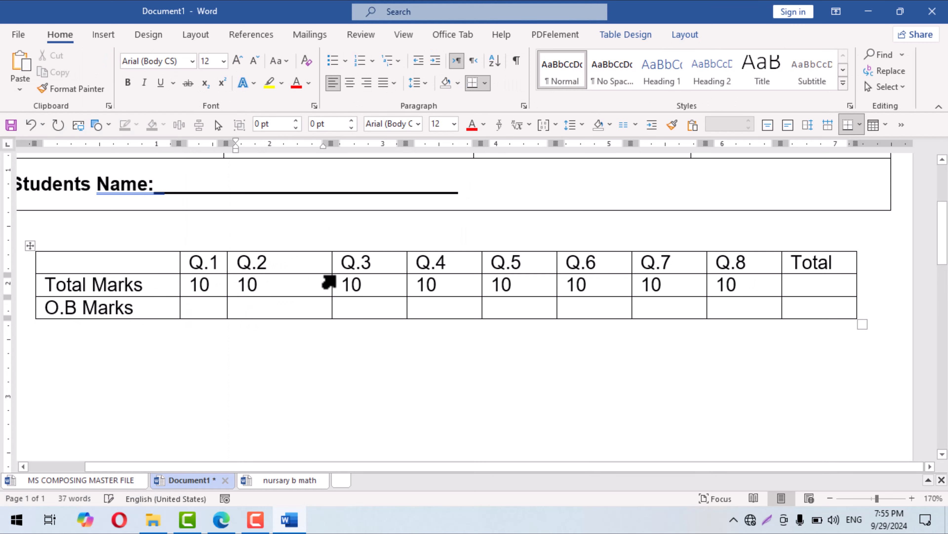
pyautogui.moveTo(331, 277); pyautogui.dragTo(273, 276)
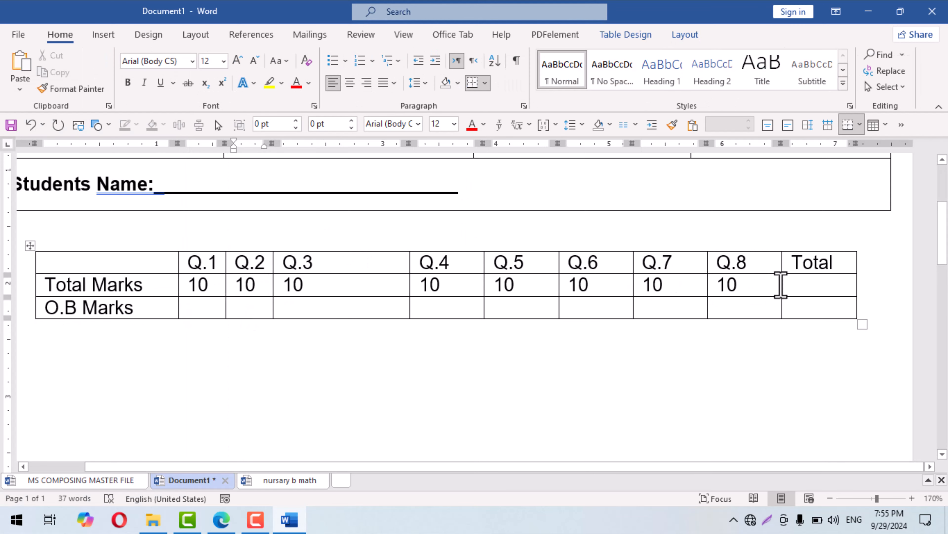
pyautogui.moveTo(730, 291); pyautogui.dragTo(636, 284)
pyautogui.moveTo(739, 274); pyautogui.dragTo(202, 297)
pyautogui.click(685, 34)
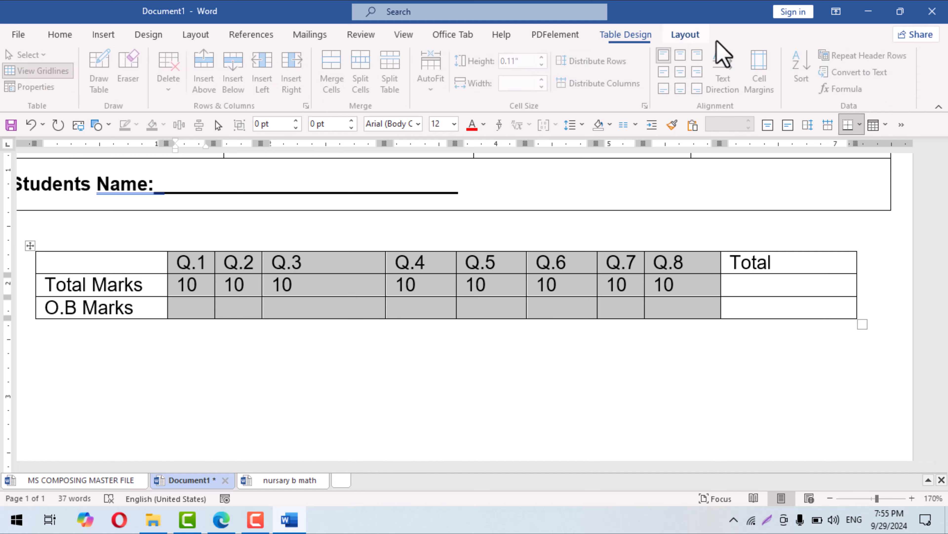
pyautogui.click(609, 83)
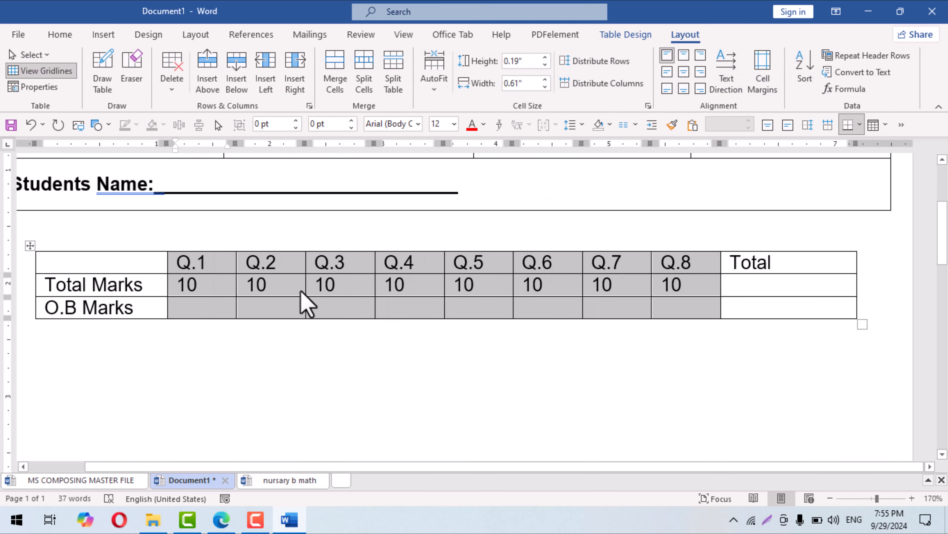
# Enlarge the whole marks table to rows about 0.34" high and a label column about 1.21" wide
pyautogui.click(273, 310)
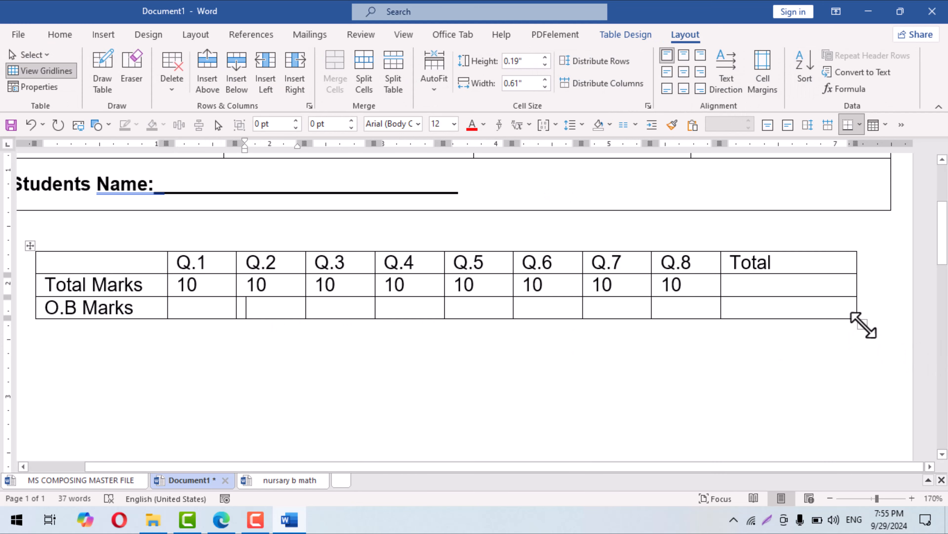
pyautogui.moveTo(862, 323); pyautogui.dragTo(885, 373)
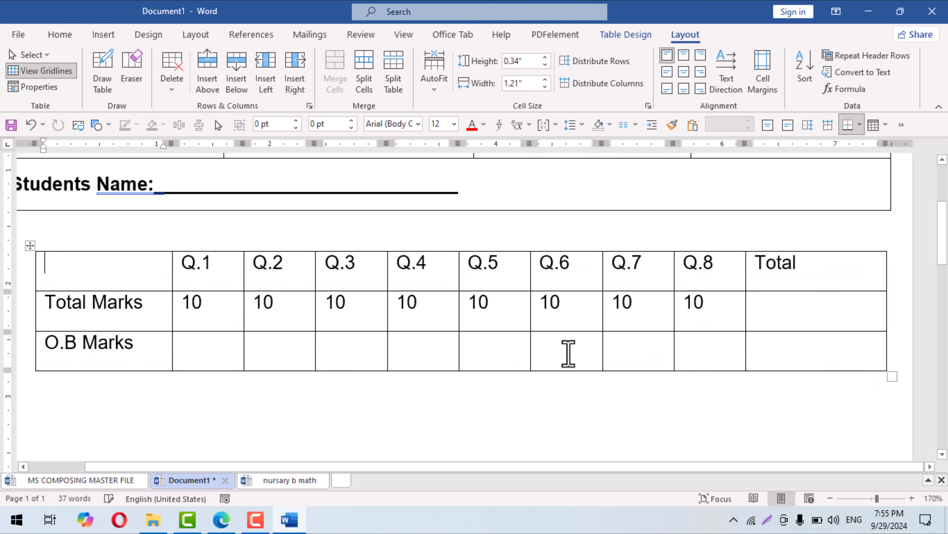
pyautogui.scroll(-1, 586, 343)
pyautogui.scroll(-2, 586, 343)
pyautogui.scroll(3, 634, 317)
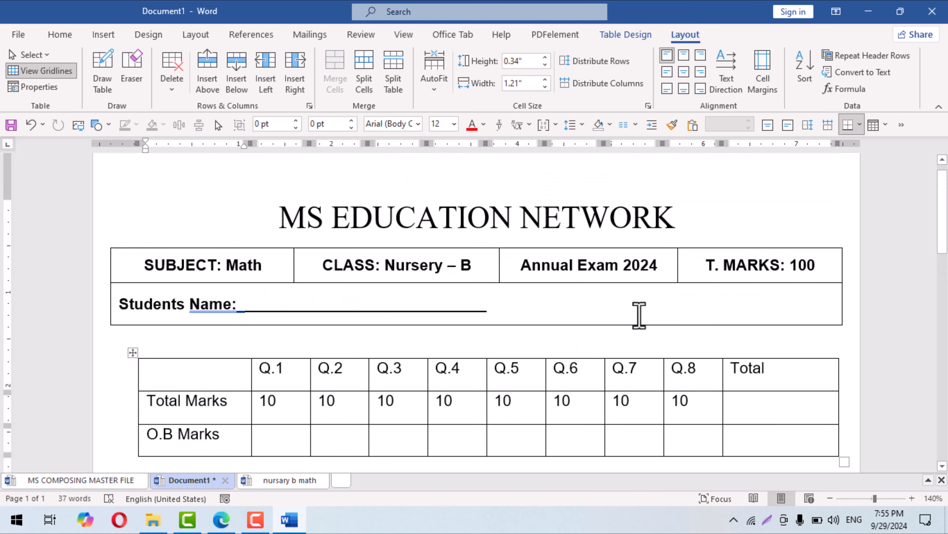
# Narrow the header table with subject, class and student name so that it fits between the page margins
pyautogui.click(638, 314)
pyautogui.keyDown('ctrl'); pyautogui.scroll(-1, 495, 315); pyautogui.keyUp('ctrl')
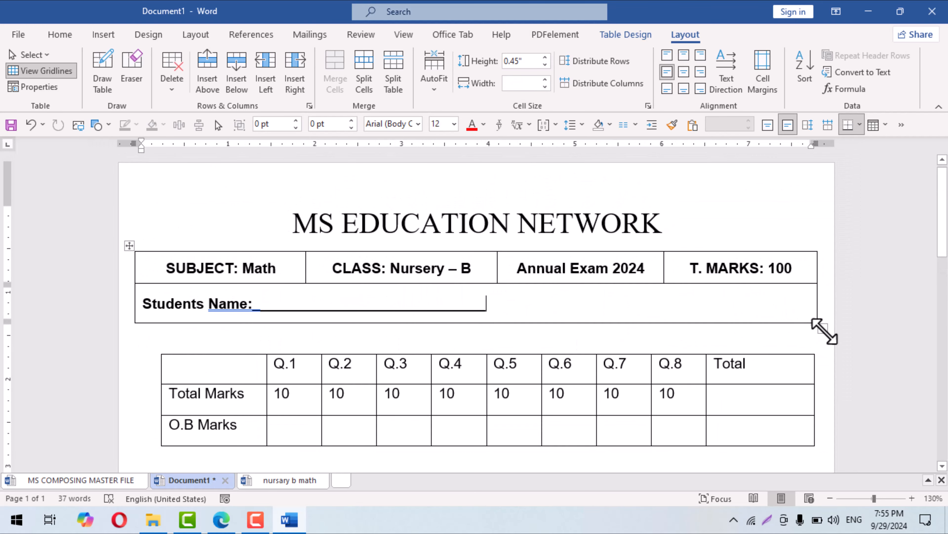
pyautogui.moveTo(825, 331); pyautogui.dragTo(766, 329)
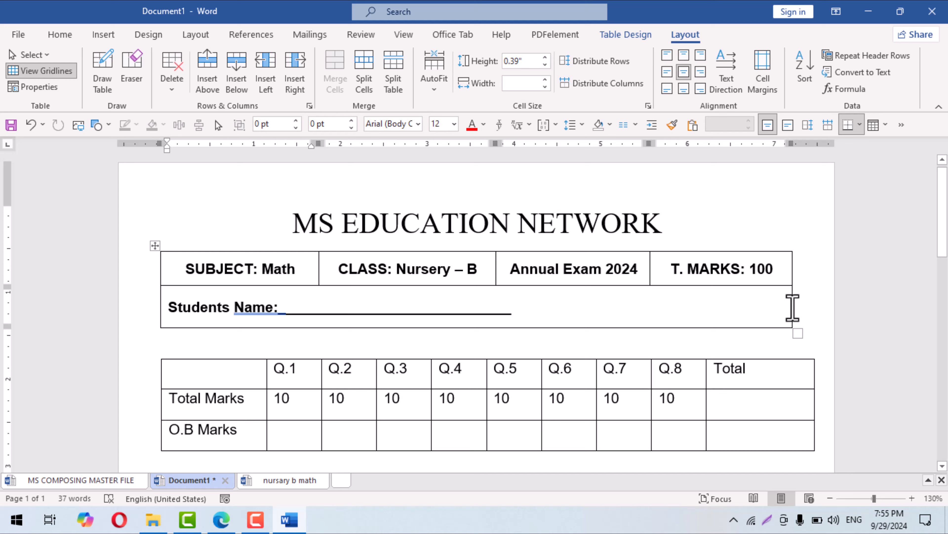
pyautogui.moveTo(793, 308); pyautogui.dragTo(798, 310)
# Centre the marks table on the page and shrink it to the same width as the header table
pyautogui.click(806, 384)
pyautogui.click(159, 354)
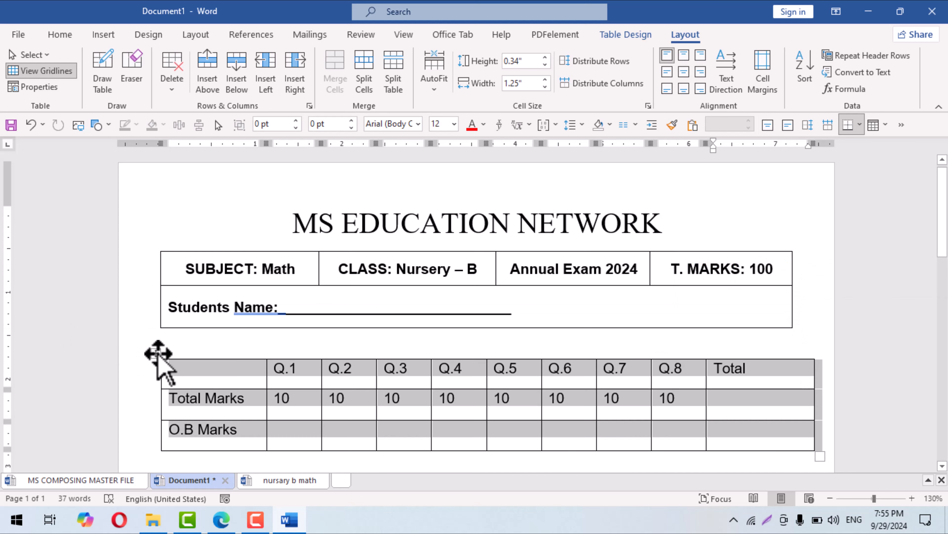
pyautogui.click(59, 35)
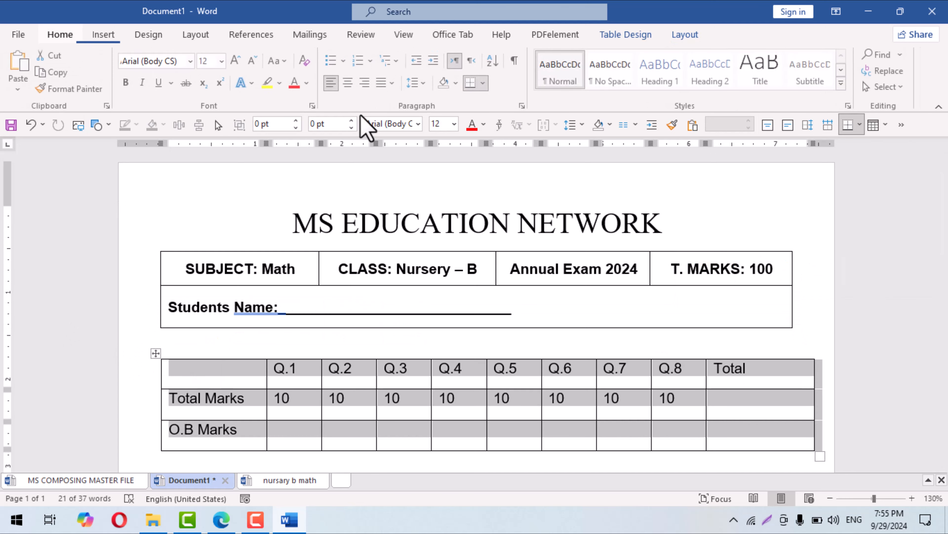
pyautogui.click(350, 83)
pyautogui.click(782, 454)
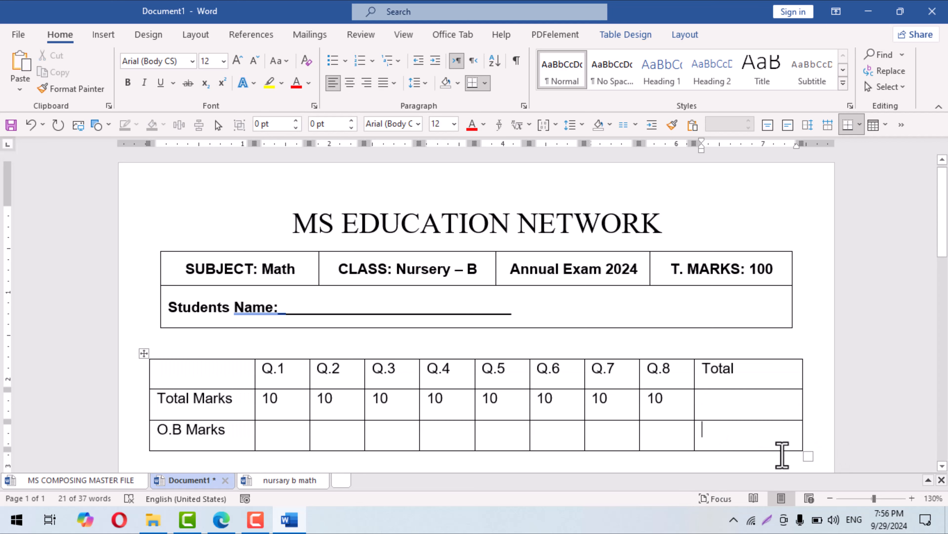
pyautogui.moveTo(807, 456); pyautogui.dragTo(780, 450)
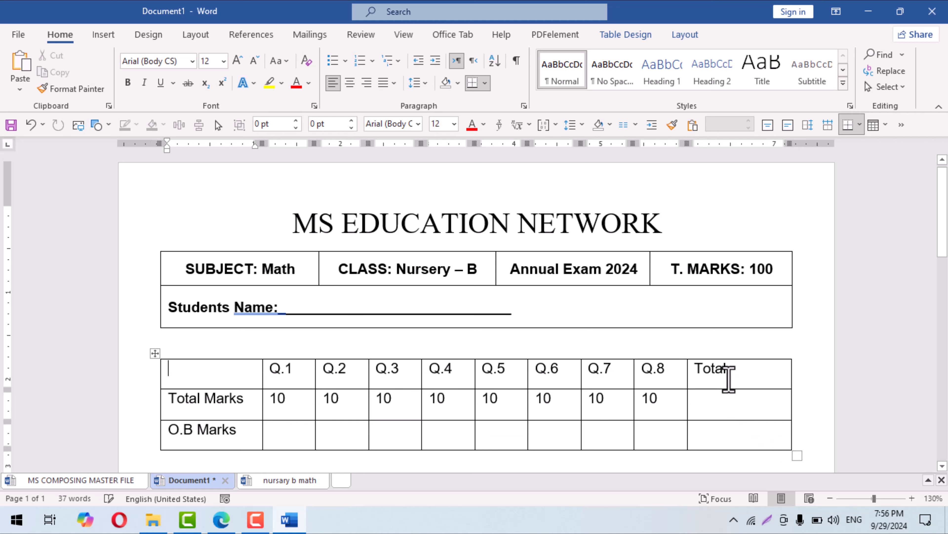
# Centre the text of all marks table cells horizontally and vertically, and put the text cursor on the blank line between the two tables
pyautogui.moveTo(723, 376); pyautogui.dragTo(252, 430)
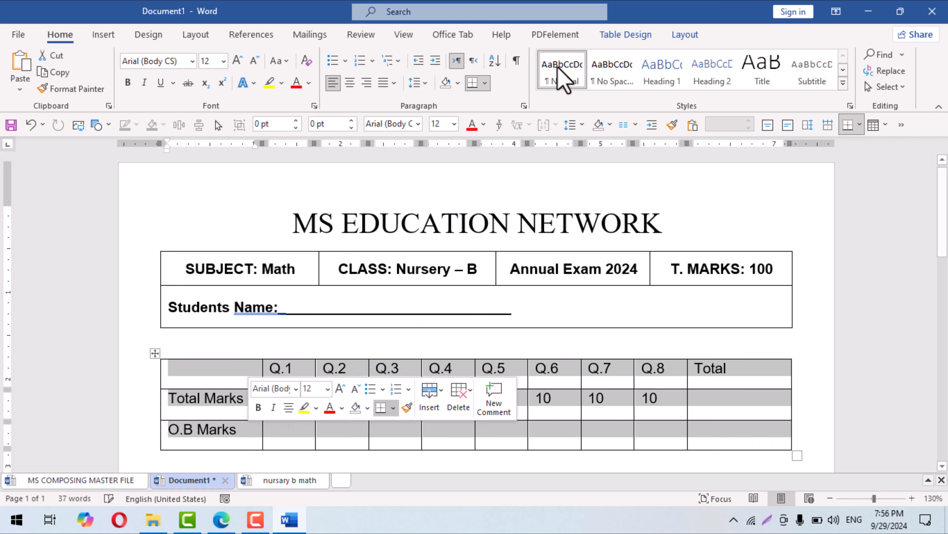
pyautogui.click(680, 34)
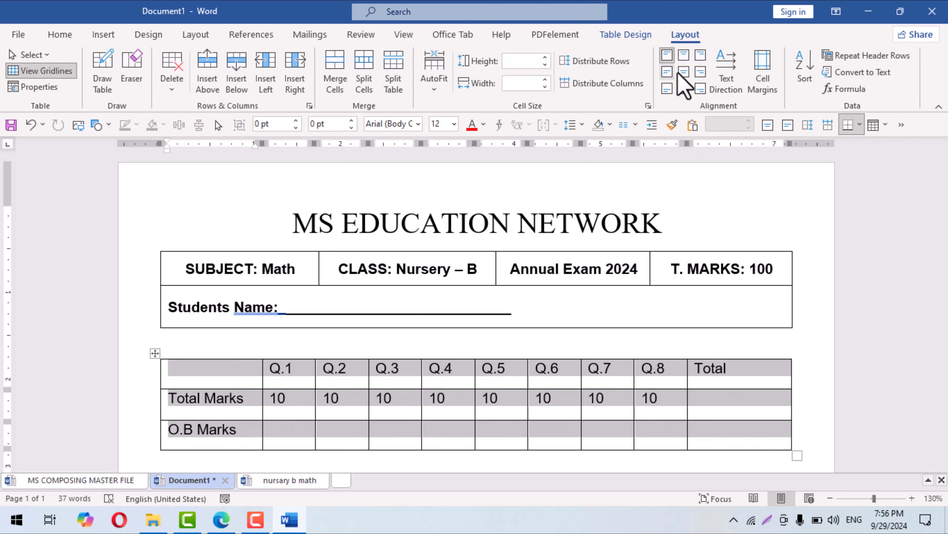
pyautogui.click(684, 71)
pyautogui.click(206, 337)
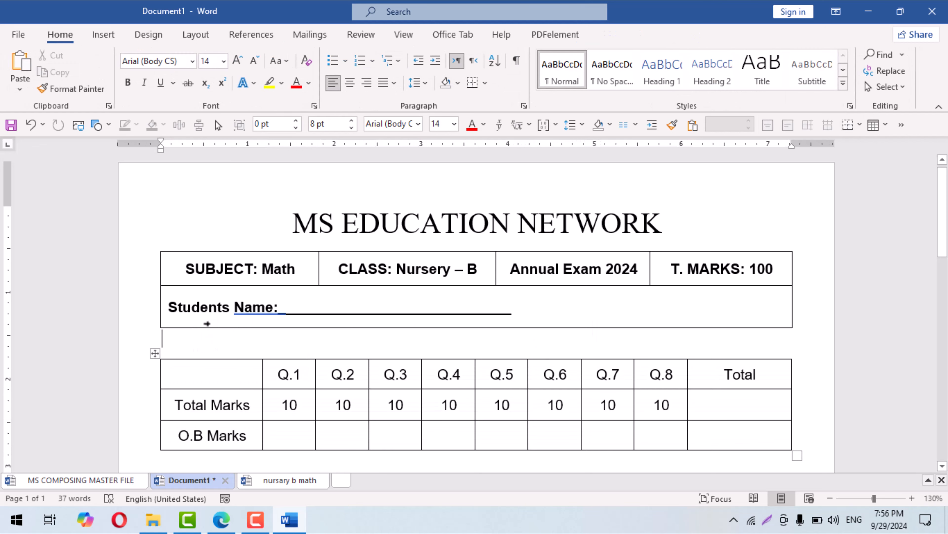
pyautogui.click(85, 342)
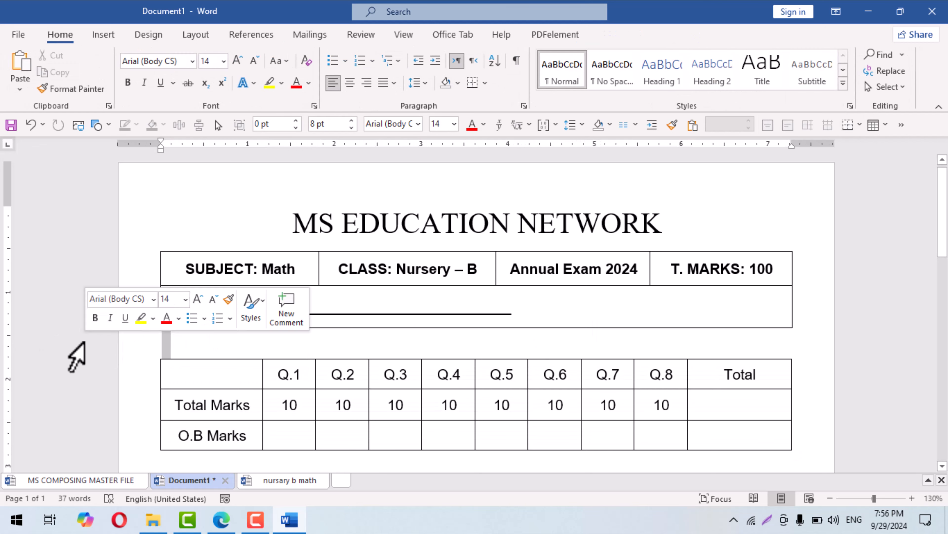
pyautogui.click(180, 344)
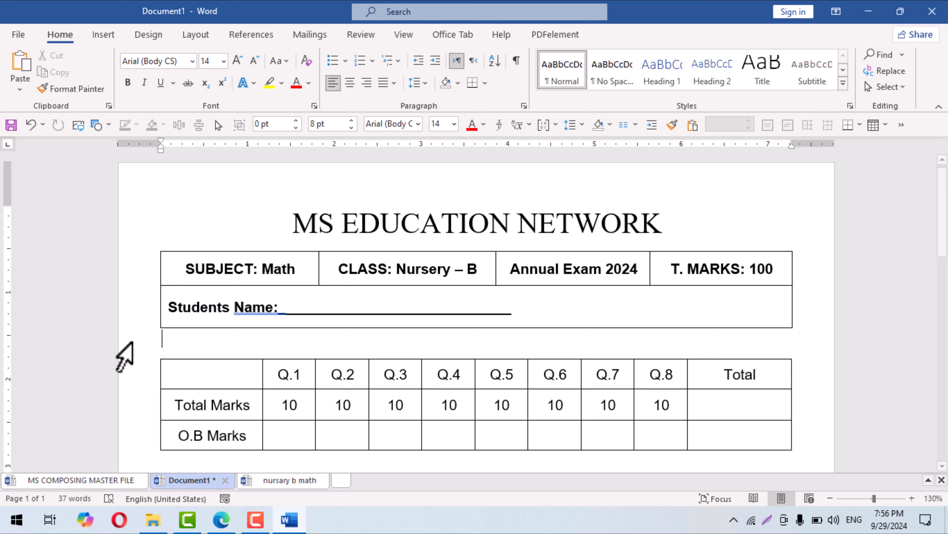
# Reduce the font size of the blank line between the header table and the marks table to 2 pt
pyautogui.click(116, 342)
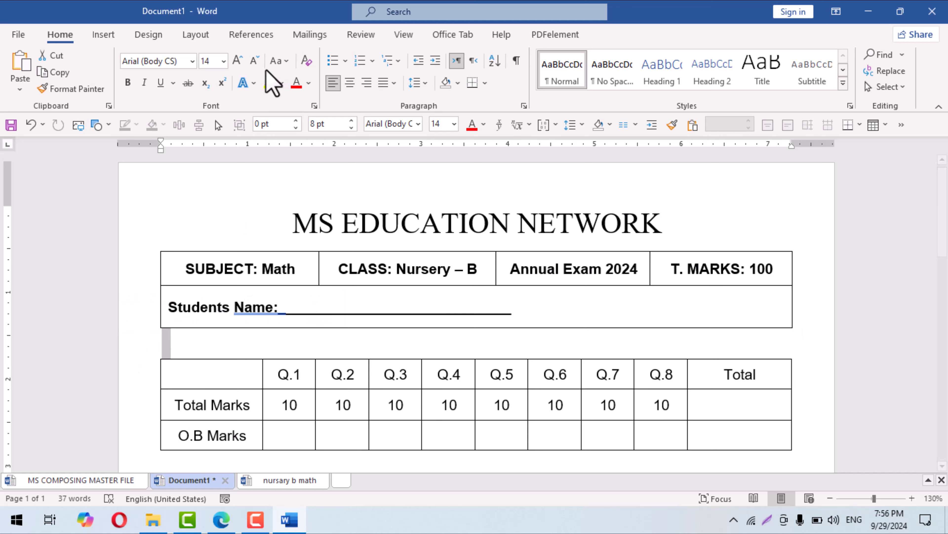
pyautogui.click(254, 60)
pyautogui.click(254, 61)
pyautogui.click(254, 61)
pyautogui.click(254, 62)
pyautogui.click(254, 61)
pyautogui.click(254, 62)
pyautogui.click(254, 62)
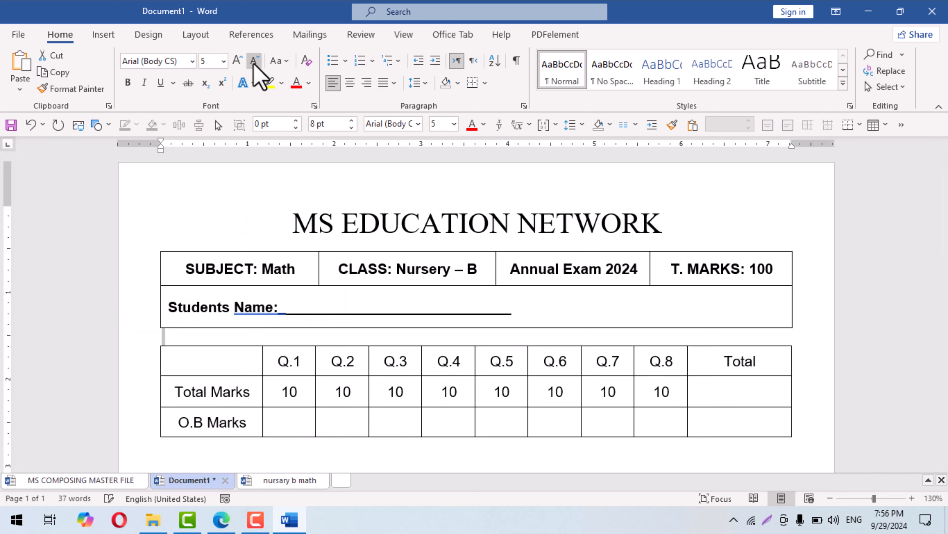
pyautogui.click(254, 62)
pyautogui.click(254, 62)
pyautogui.click(254, 61)
pyautogui.click(254, 62)
pyautogui.click(254, 64)
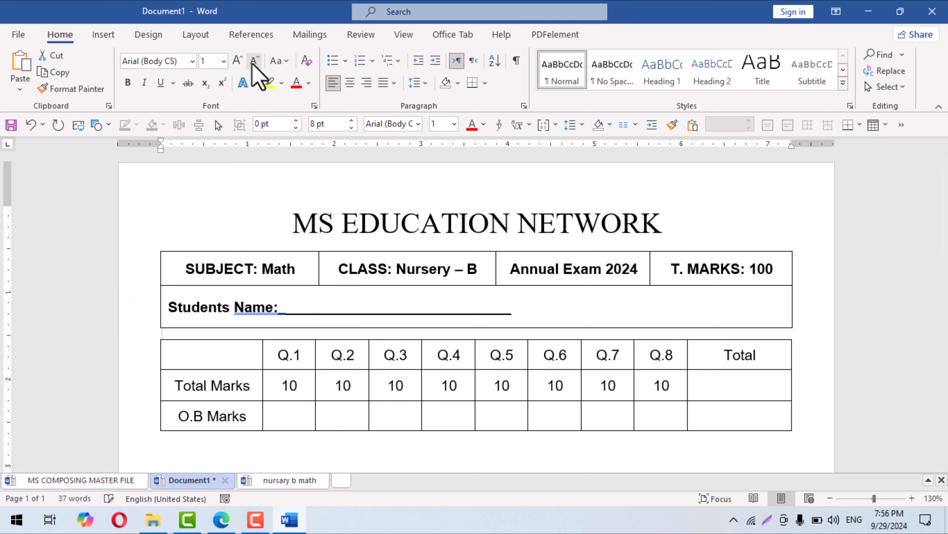
pyautogui.click(239, 62)
pyautogui.click(239, 63)
pyautogui.click(239, 62)
pyautogui.click(250, 64)
pyautogui.click(250, 63)
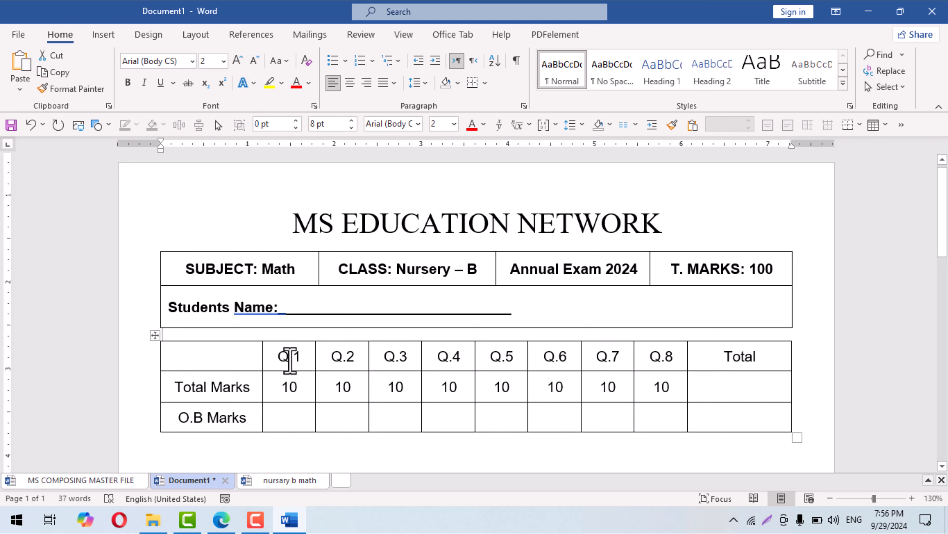
# Below the marks table, write the question line "Q.1 Write the Counting (1-100)" followed by a tab and the mark 10
pyautogui.scroll(-5, 208, 286)
pyautogui.click(307, 369)
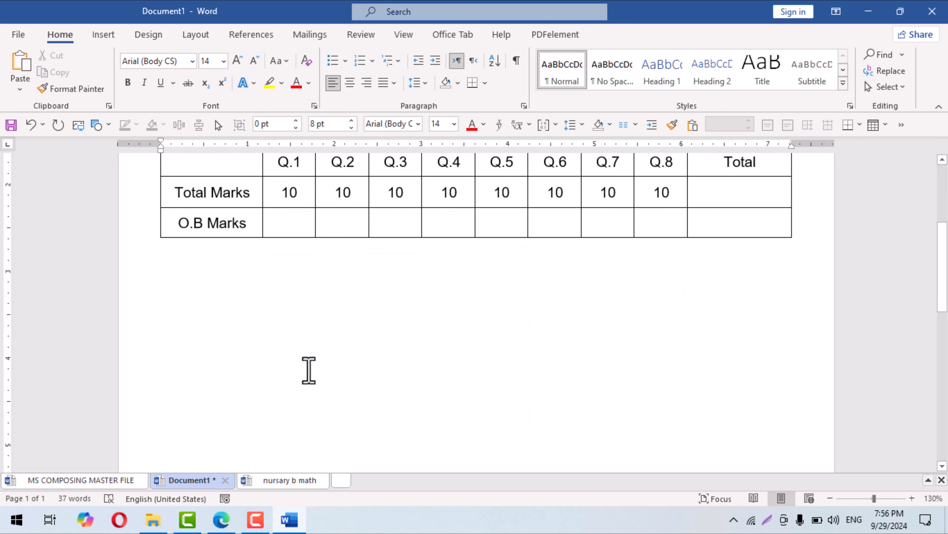
pyautogui.write('Q.1 Write the  Counting (1-100) →10')
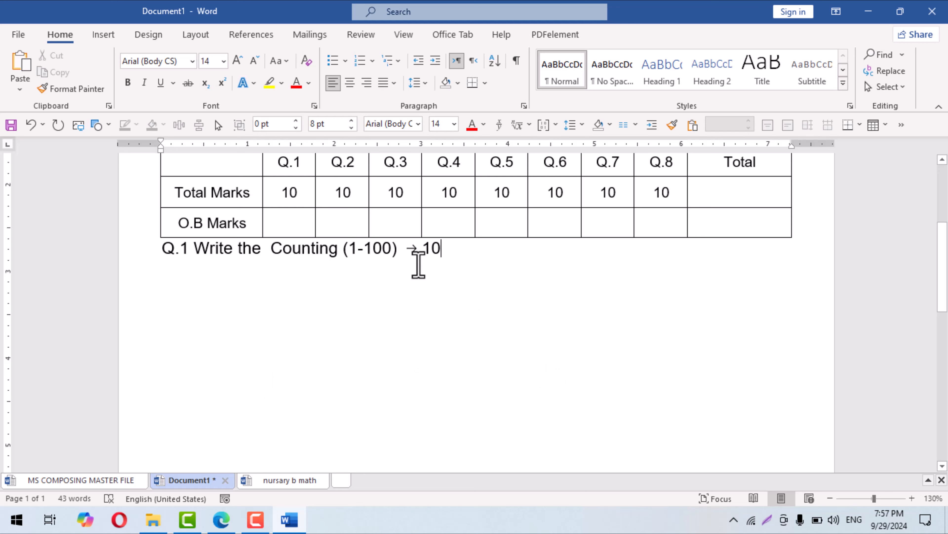
# Set a left tab stop at 6" for the Q.1 line's mark and start a new line below the question
pyautogui.doubleClick(417, 250)
pyautogui.click(419, 253)
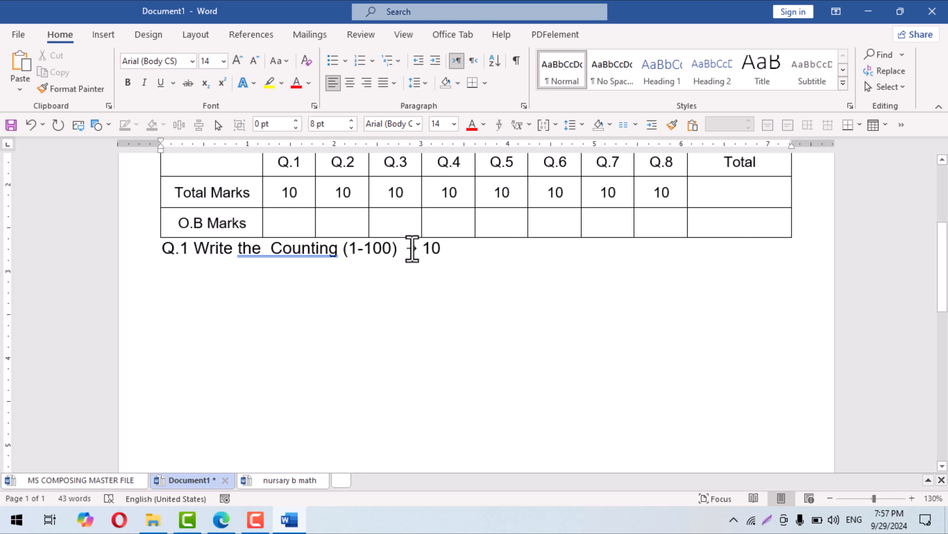
pyautogui.doubleClick(419, 250)
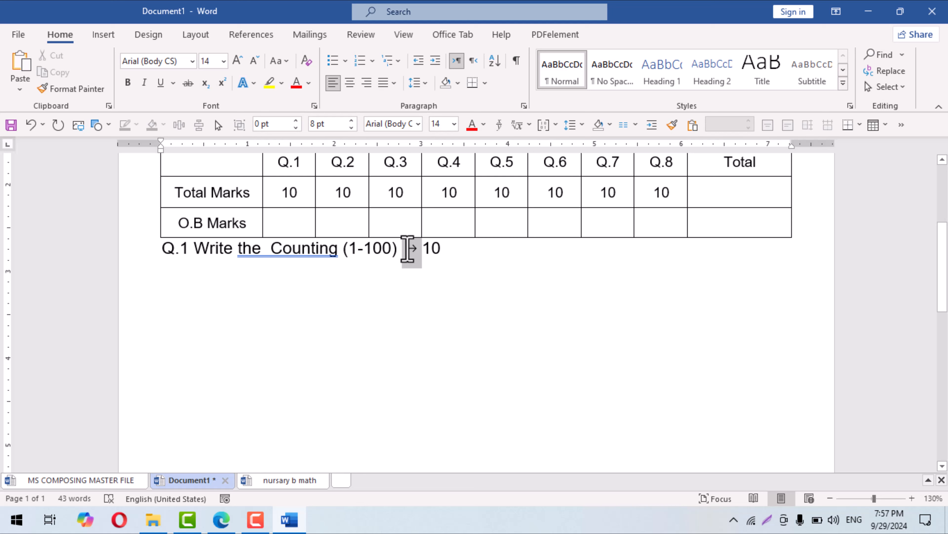
pyautogui.click(417, 262)
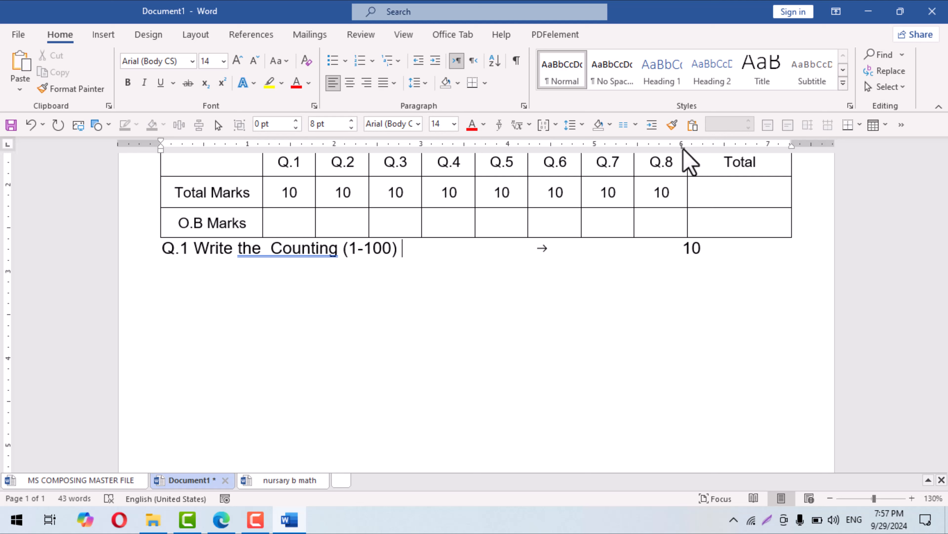
pyautogui.moveTo(683, 147)
pyautogui.mouseDown()
pyautogui.moveTo(565, 149)
pyautogui.moveTo(726, 150)
pyautogui.moveTo(517, 150)
pyautogui.moveTo(667, 157)
pyautogui.moveTo(716, 148)
pyautogui.moveTo(682, 150)
pyautogui.mouseUp()
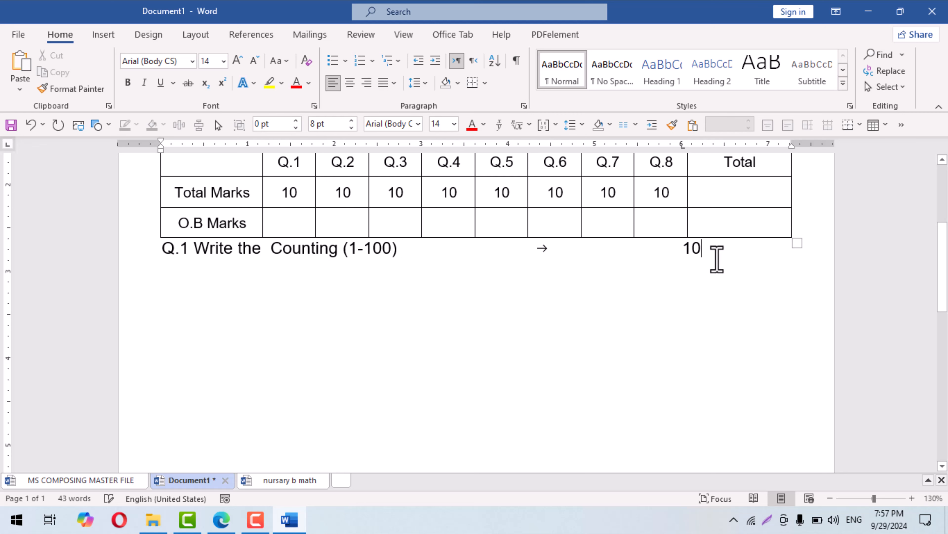
pyautogui.press('Return')
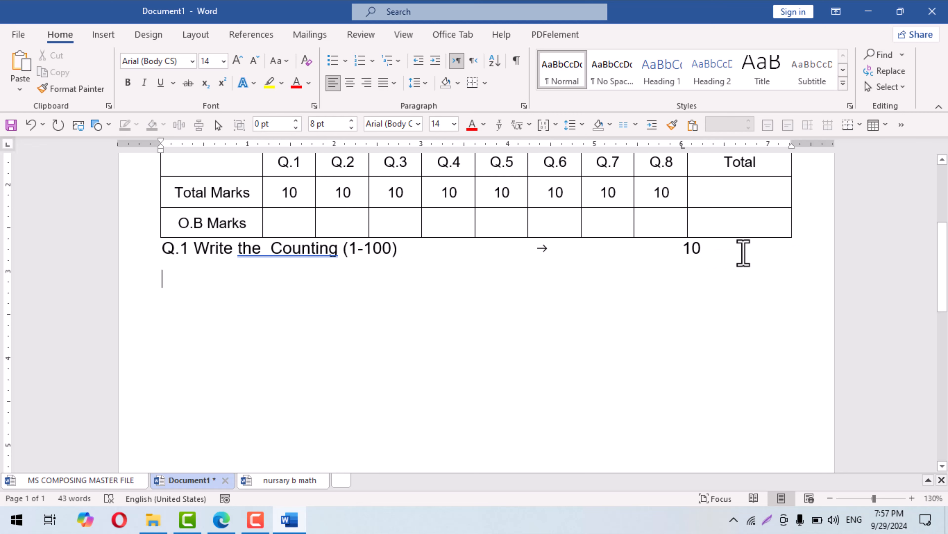
pyautogui.hotkey('ctrl', 's')
pyautogui.press('Escape')
pyautogui.scroll(-2, 341, 355)
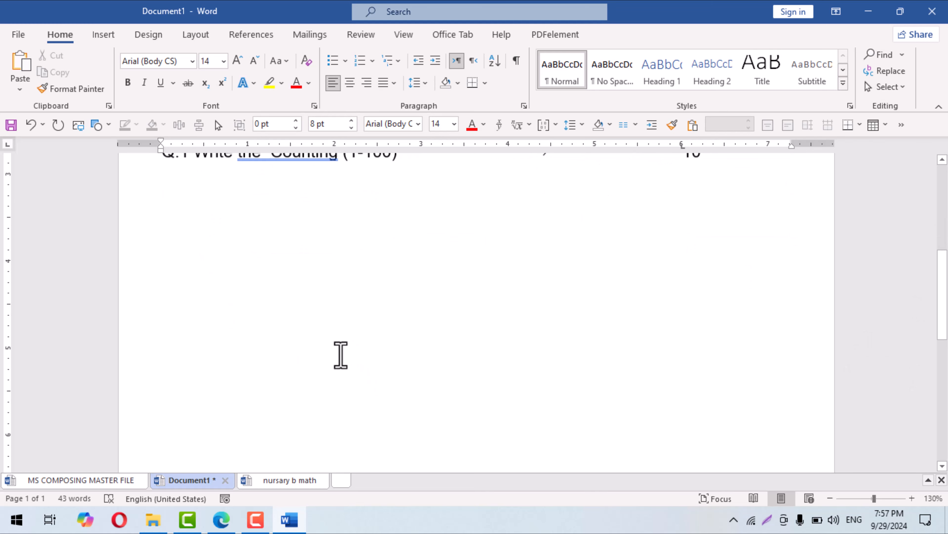
pyautogui.scroll(2, 349, 356)
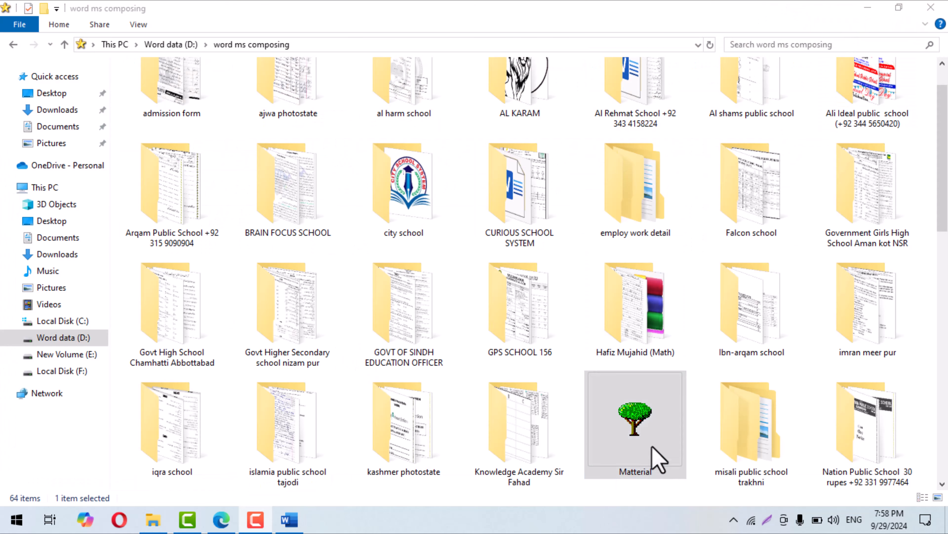
# In File Explorer, browse from Matterial to the URDU DOTED FONT folder and open the Word document "1-30 doted"
pyautogui.click(640, 433)
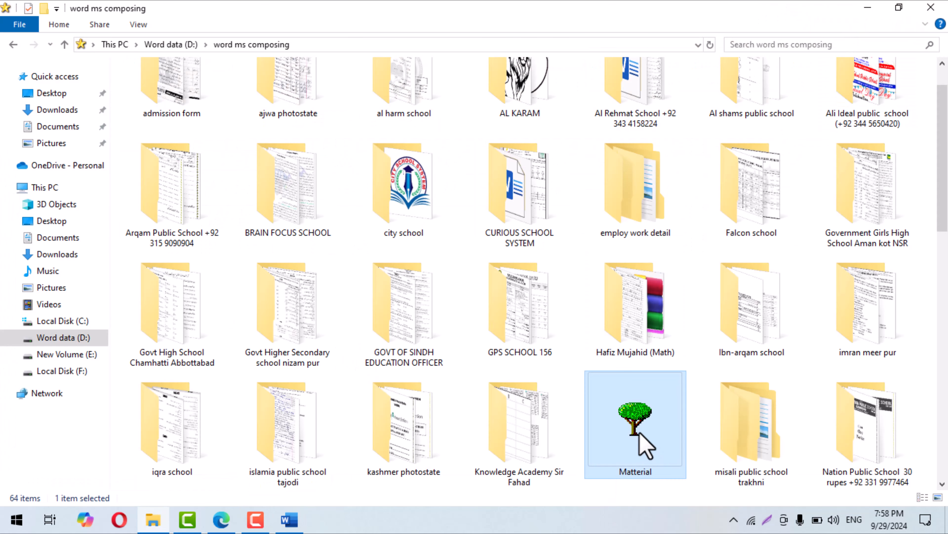
pyautogui.doubleClick(639, 433)
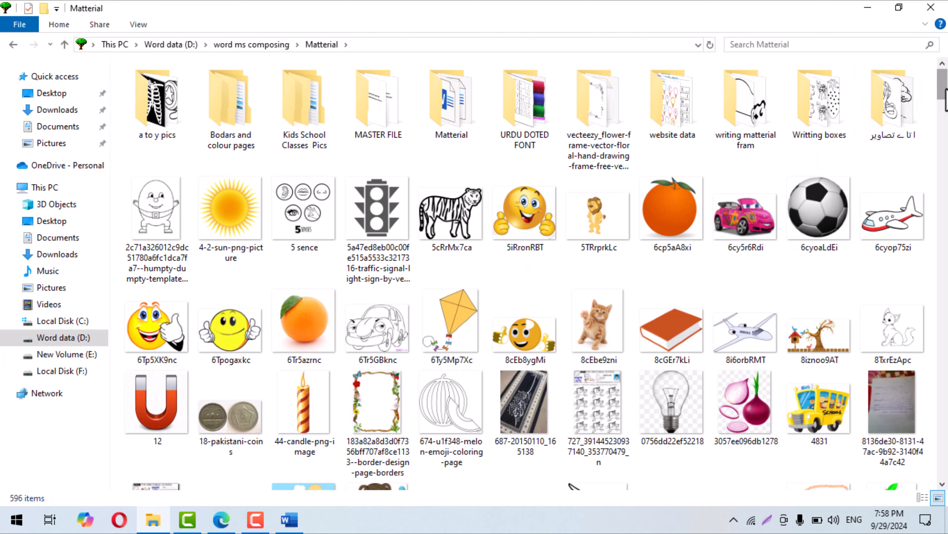
pyautogui.scroll(-15, 919, 108)
pyautogui.moveTo(929, 288); pyautogui.dragTo(940, 68)
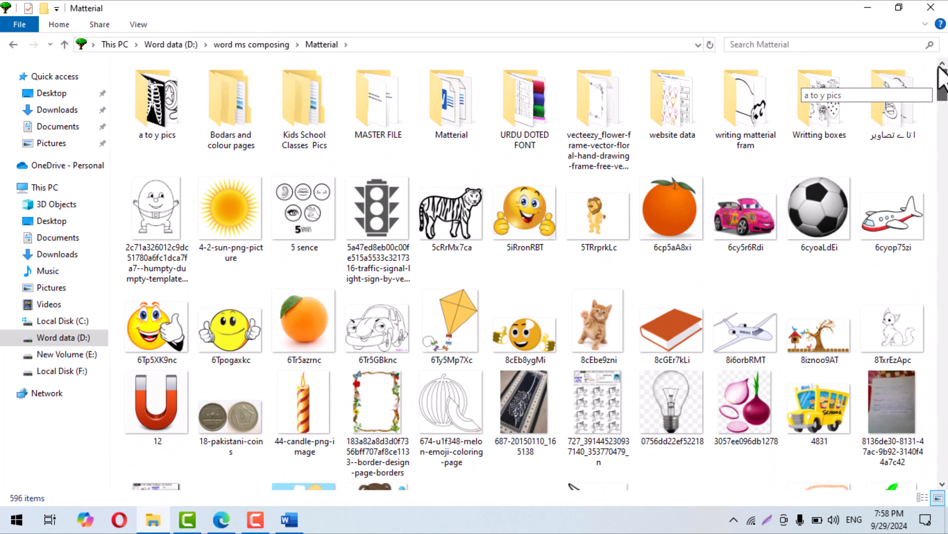
pyautogui.doubleClick(527, 140)
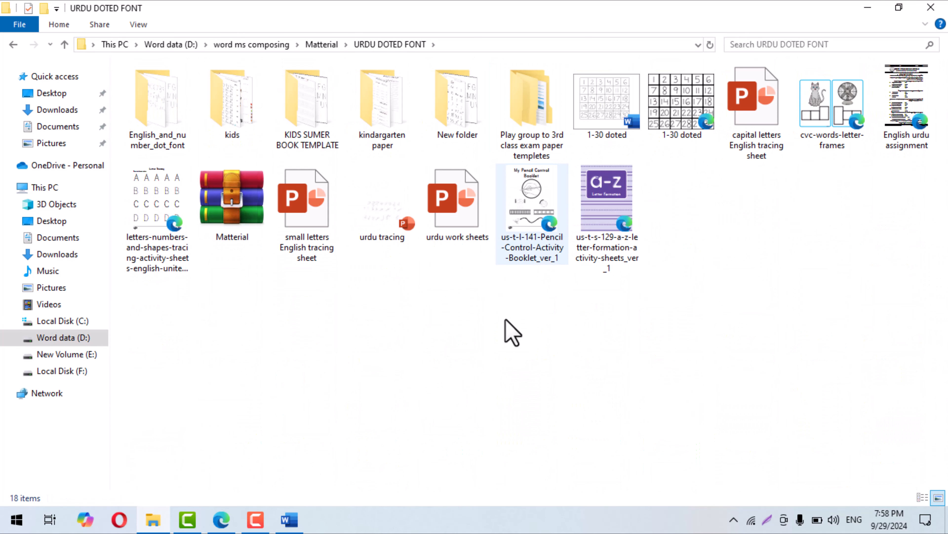
pyautogui.doubleClick(607, 101)
# Copy the dotted 1-30 number grid from "1-30 doted" into Document1 below the Q.1 line
pyautogui.scroll(-5, 474, 310)
pyautogui.click(251, 428)
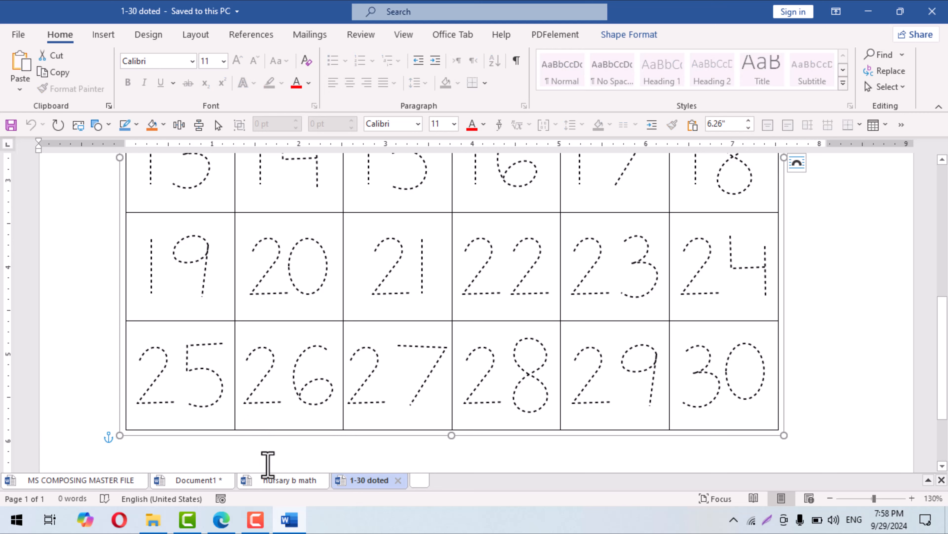
pyautogui.click(189, 480)
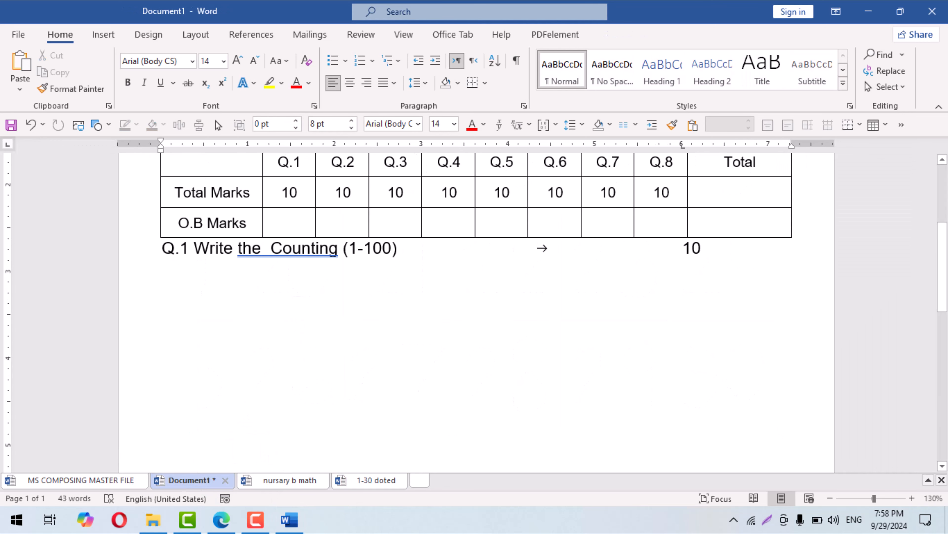
pyautogui.hotkey('ctrl', 'v')
pyautogui.scroll(-3, 474, 314)
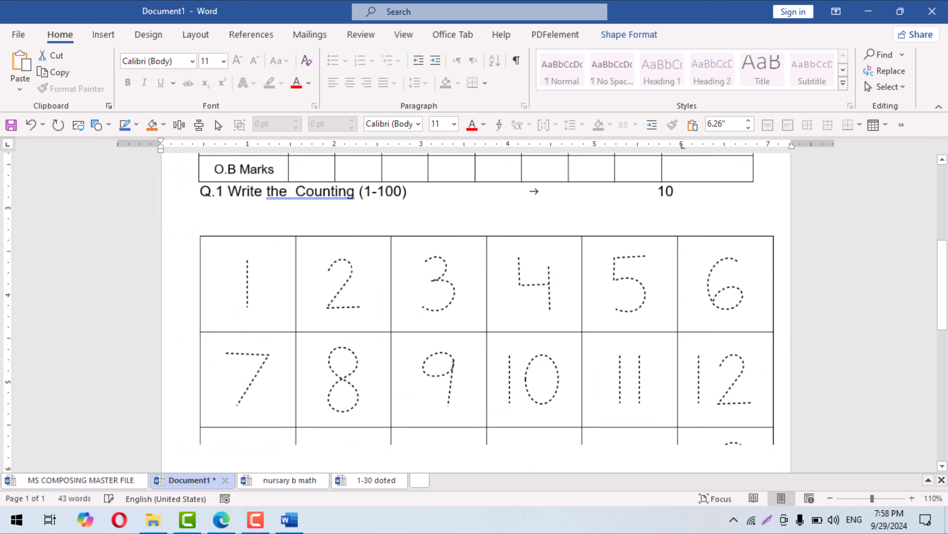
pyautogui.scroll(-1, 303, 349)
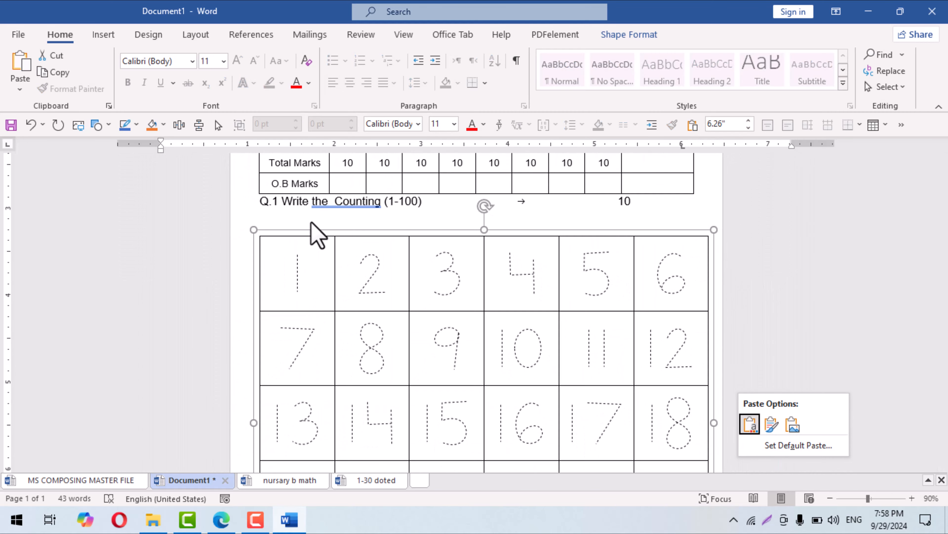
pyautogui.click(431, 222)
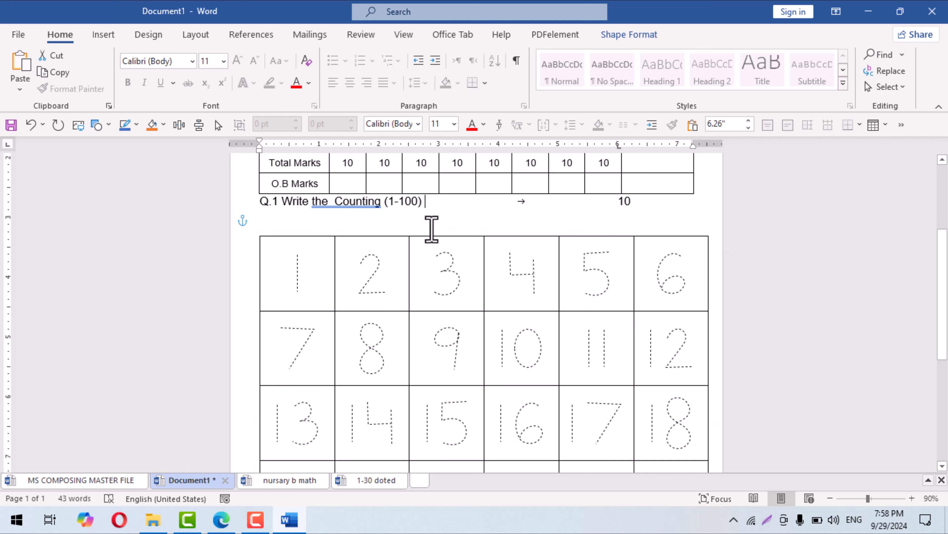
pyautogui.press('Delete')
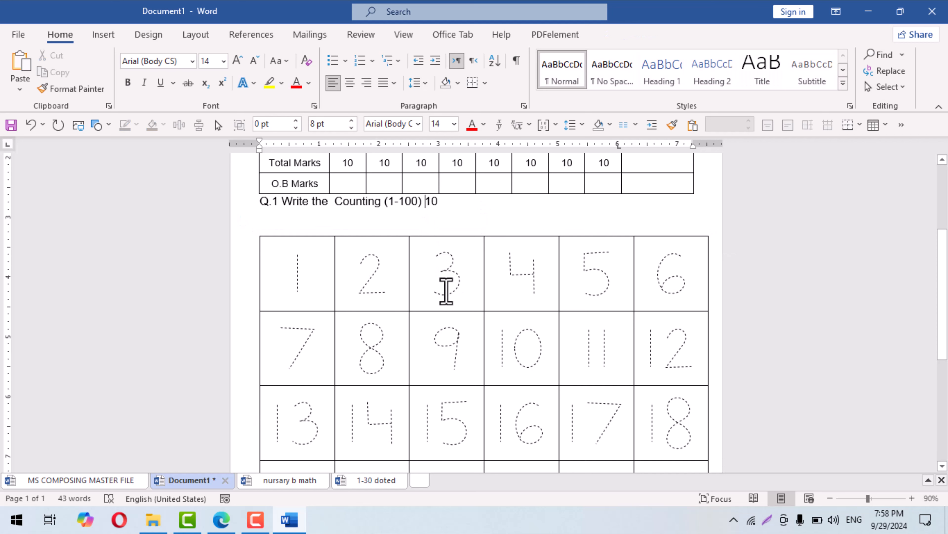
pyautogui.hotkey('ctrl', 'z')
pyautogui.hotkey('ctrl', 'z')
pyautogui.click(307, 222)
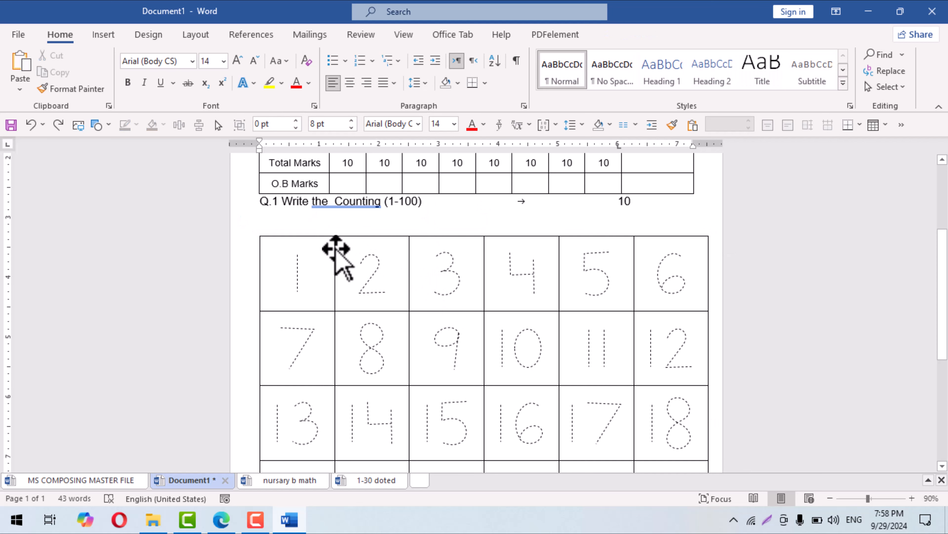
# Shrink the dotted number grid proportionally to about 3.95" high
pyautogui.scroll(-5, 336, 255)
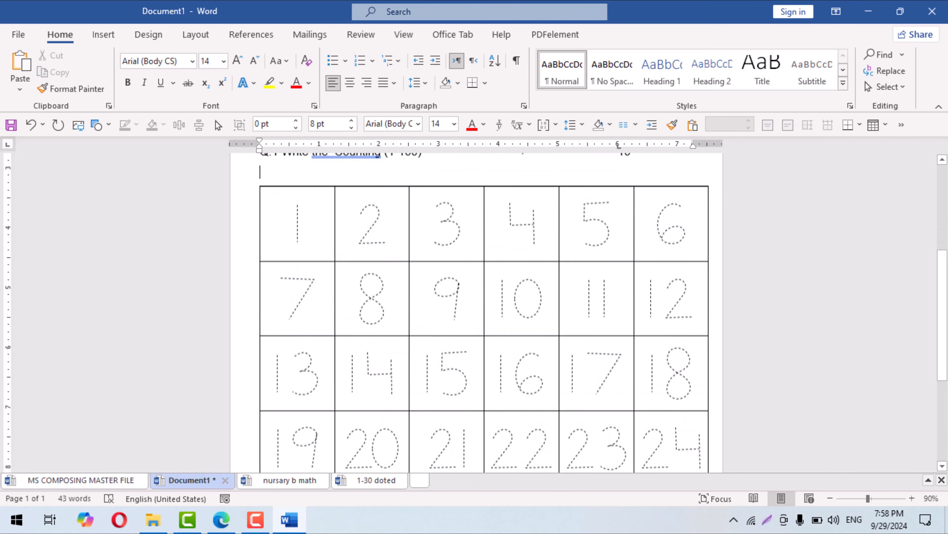
pyautogui.keyDown('ctrl'); pyautogui.scroll(-1, 631, 402); pyautogui.keyUp('ctrl')
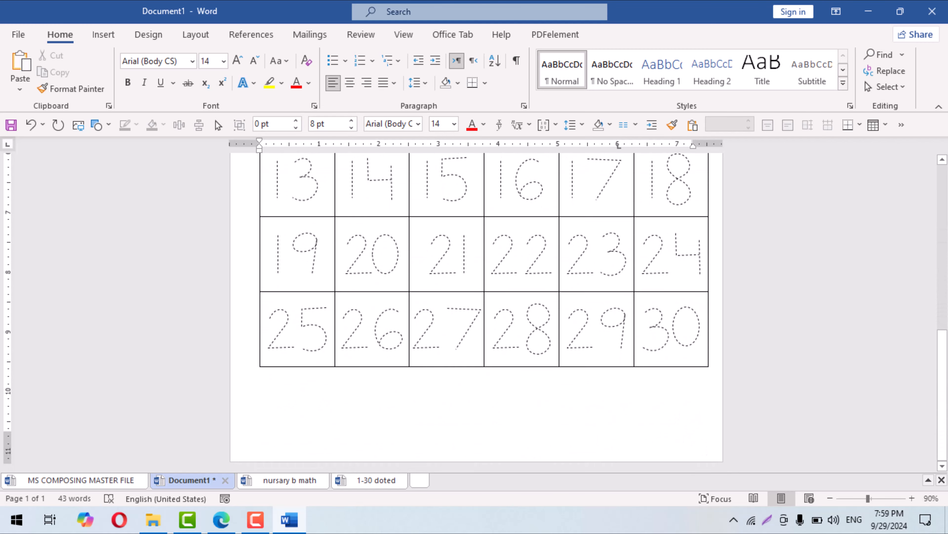
pyautogui.keyDown('ctrl'); pyautogui.scroll(-3, 583, 381); pyautogui.keyUp('ctrl')
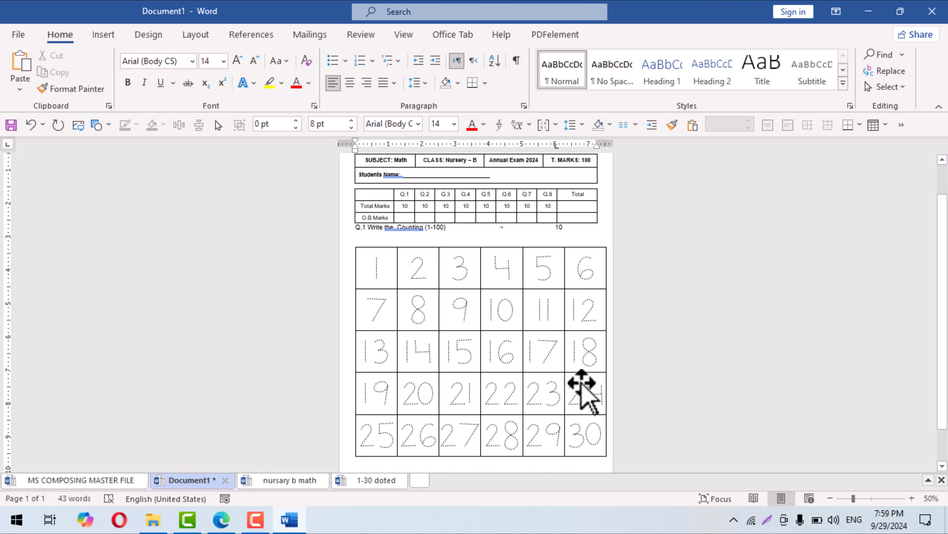
pyautogui.click(602, 452)
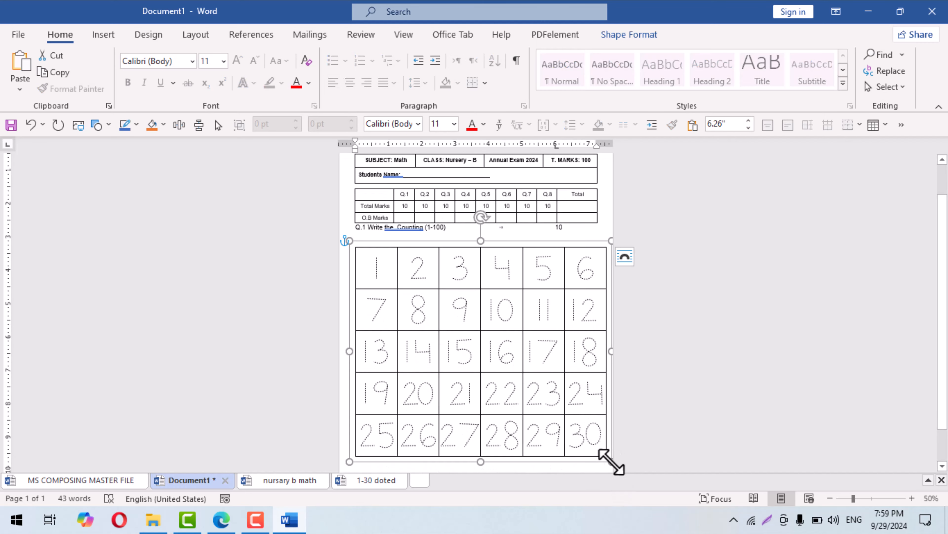
pyautogui.moveTo(611, 461)
pyautogui.mouseDown()
pyautogui.moveTo(562, 402)
pyautogui.moveTo(512, 375)
pyautogui.mouseUp()
pyautogui.scroll(4, 511, 374)
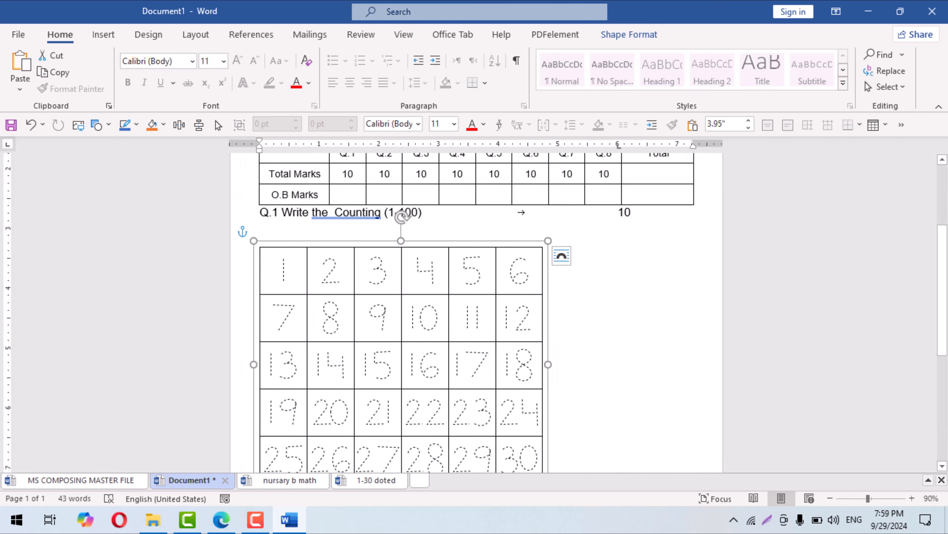
pyautogui.scroll(-1, 544, 392)
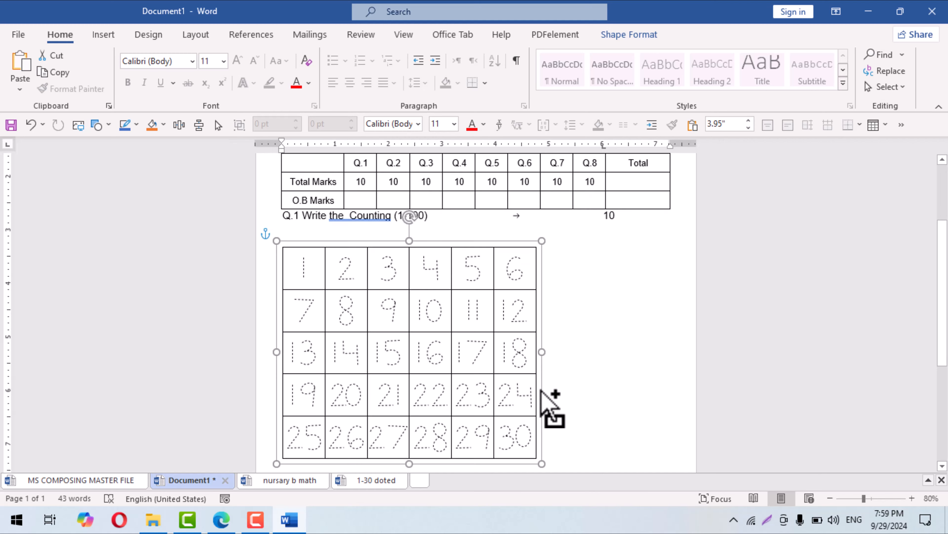
# Centre the blank line below Q.1 and set the number grid's layout to In Line with Text
pyautogui.scroll(-2, 543, 392)
pyautogui.click(575, 370)
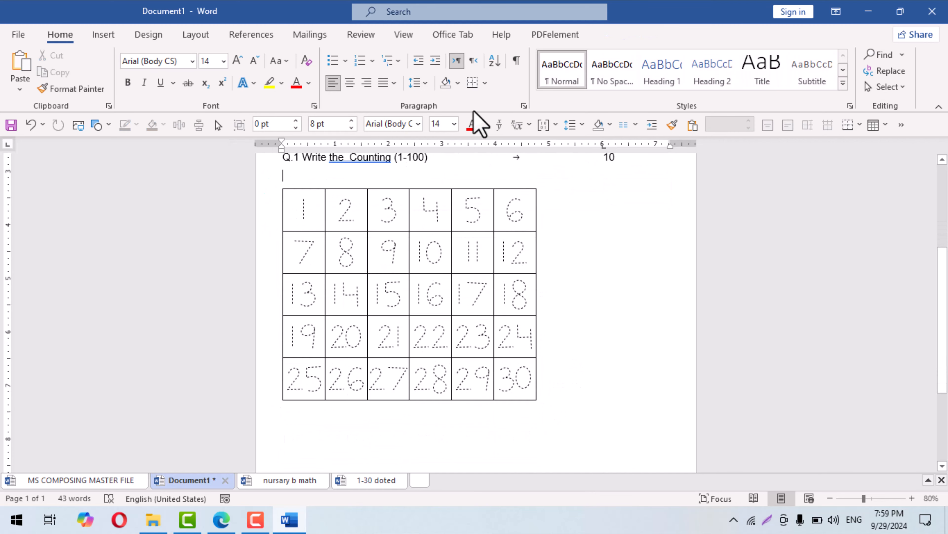
pyautogui.click(351, 83)
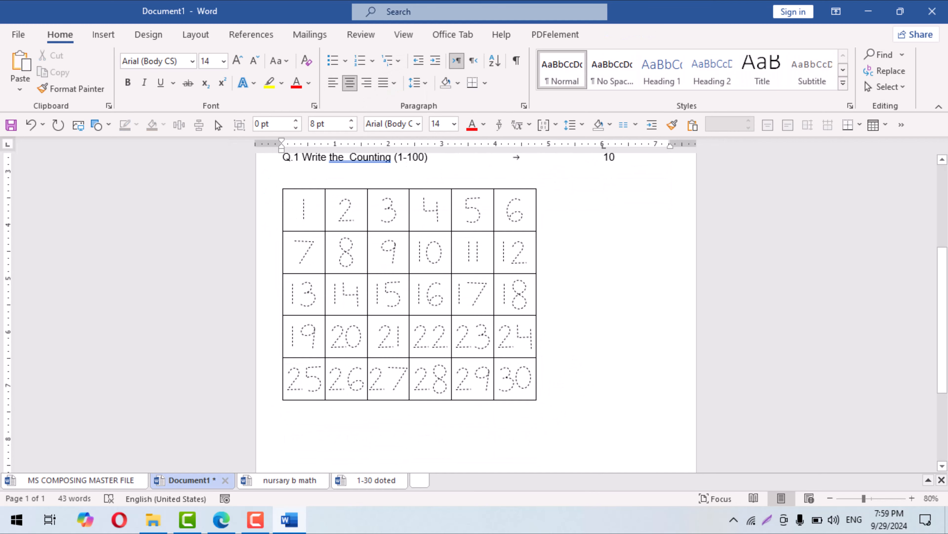
pyautogui.click(535, 280)
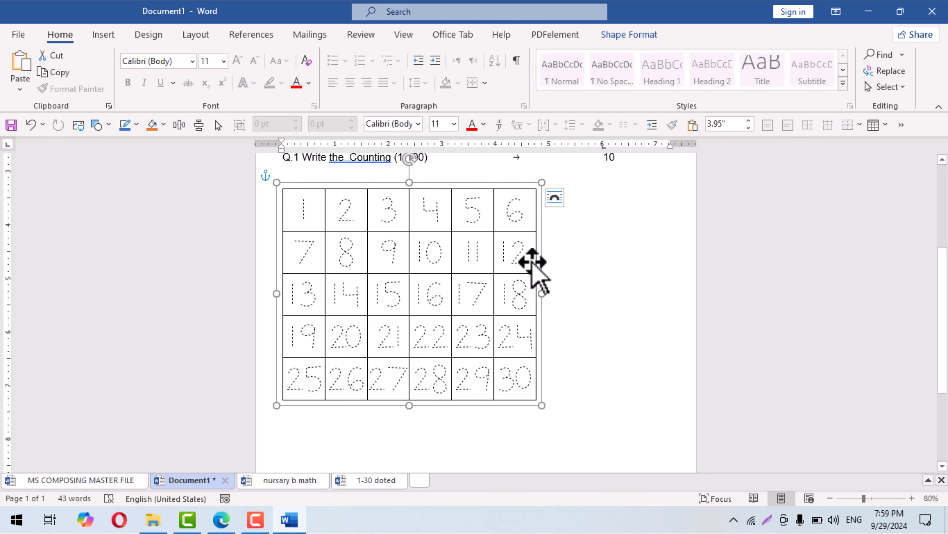
pyautogui.click(553, 199)
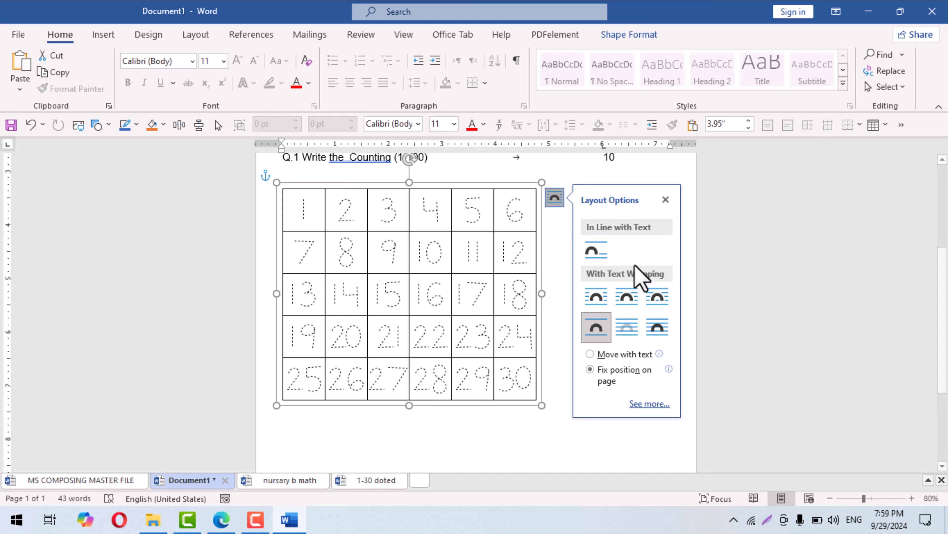
pyautogui.click(596, 247)
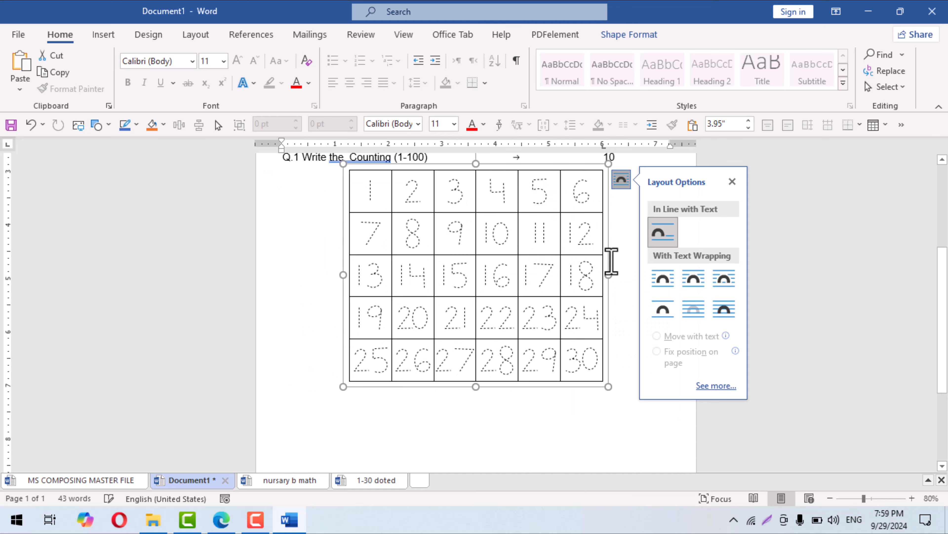
# Below the dotted number grid, add the left-aligned line "Q No.2 Write the Counting (1-30)" with tabbed marks of 10
pyautogui.click(616, 261)
pyautogui.scroll(2, 612, 280)
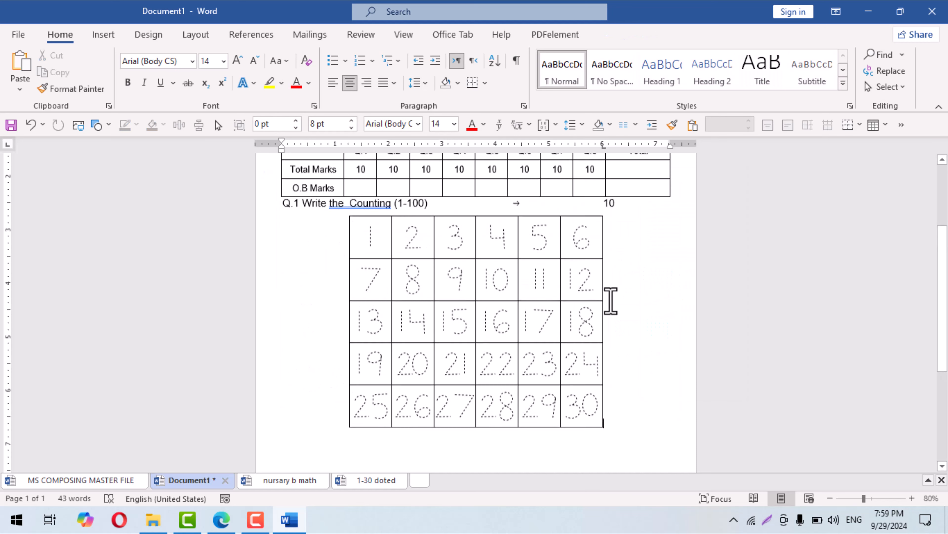
pyautogui.click(369, 86)
pyautogui.click(353, 88)
pyautogui.click(336, 89)
pyautogui.click(352, 88)
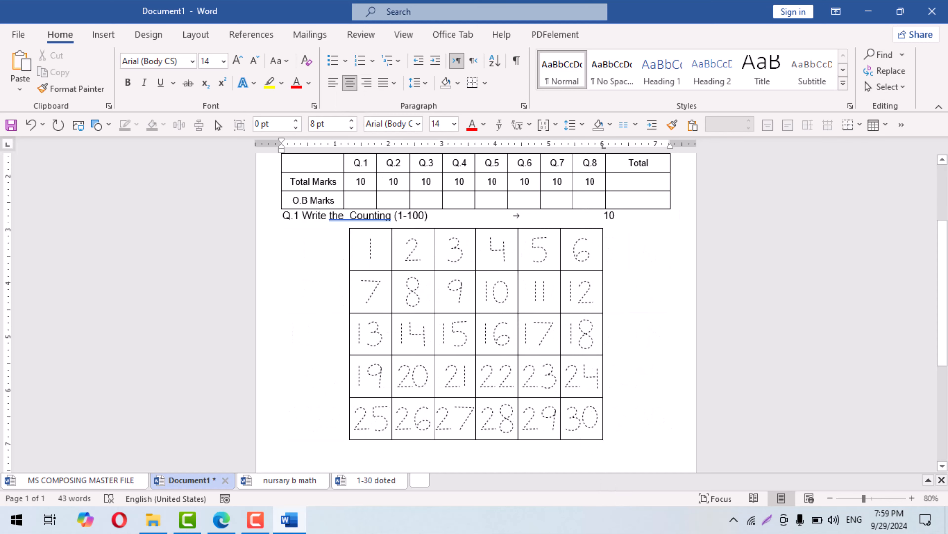
pyautogui.scroll(-3, 547, 419)
pyautogui.scroll(5, 547, 412)
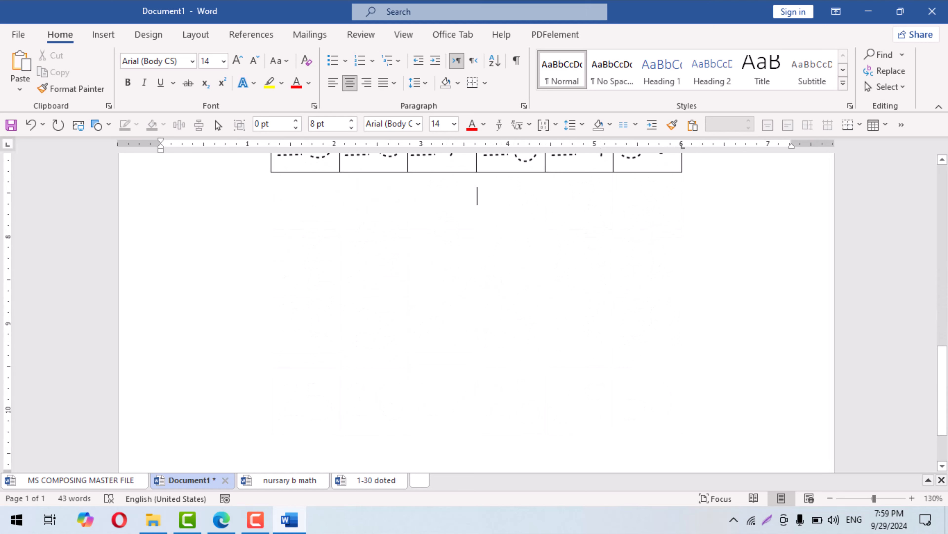
pyautogui.scroll(-1, 546, 413)
pyautogui.scroll(3, 546, 413)
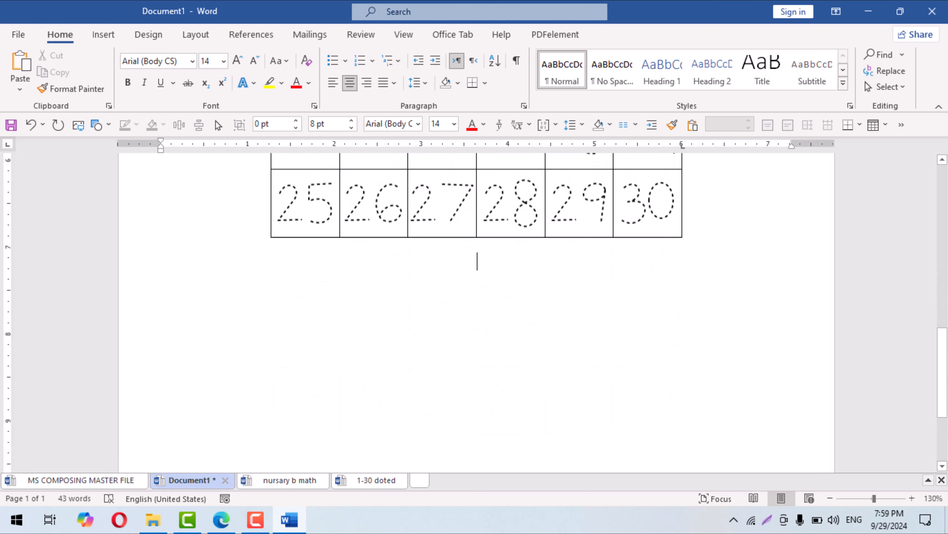
pyautogui.click(333, 87)
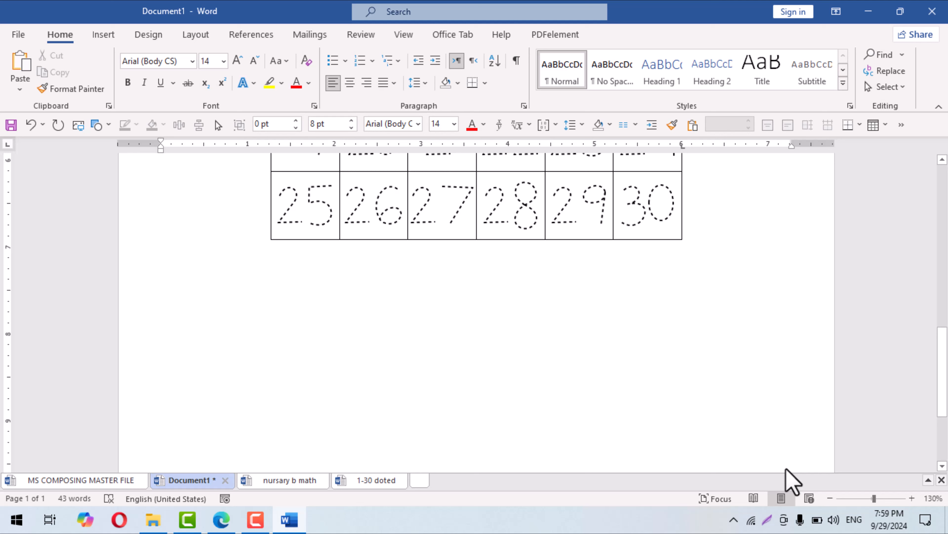
pyautogui.write('Q No.')
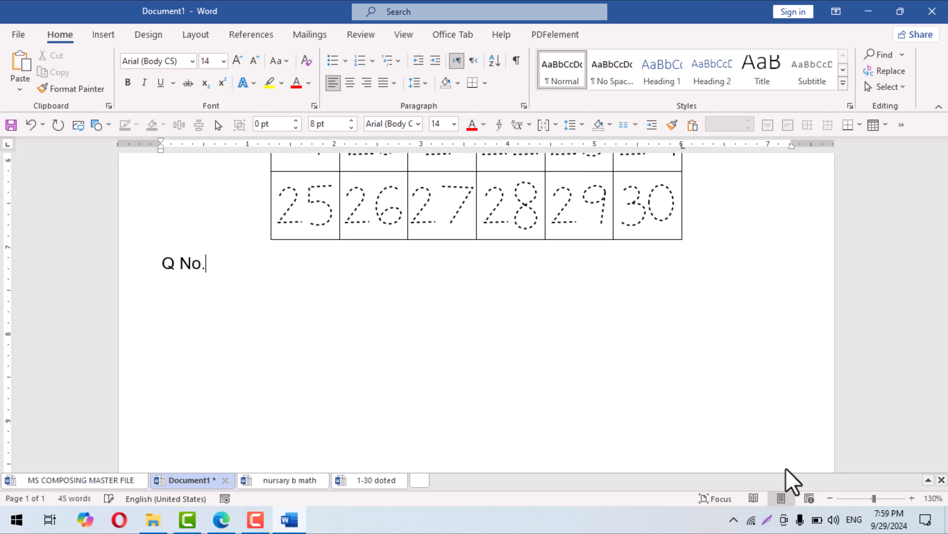
pyautogui.write('2')
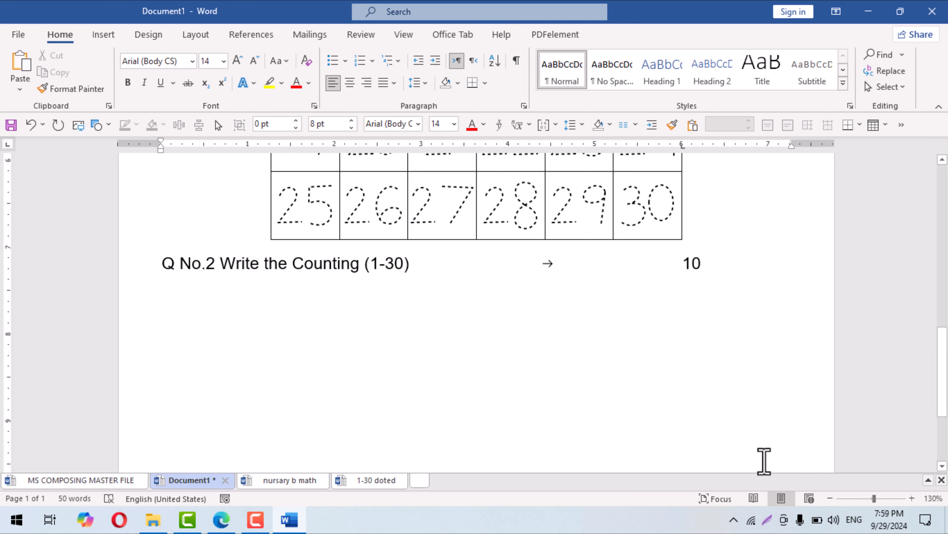
# Insert a 10-column, 3-row table below the Q No.2 line and enlarge it to about 1.6" high
pyautogui.click(106, 35)
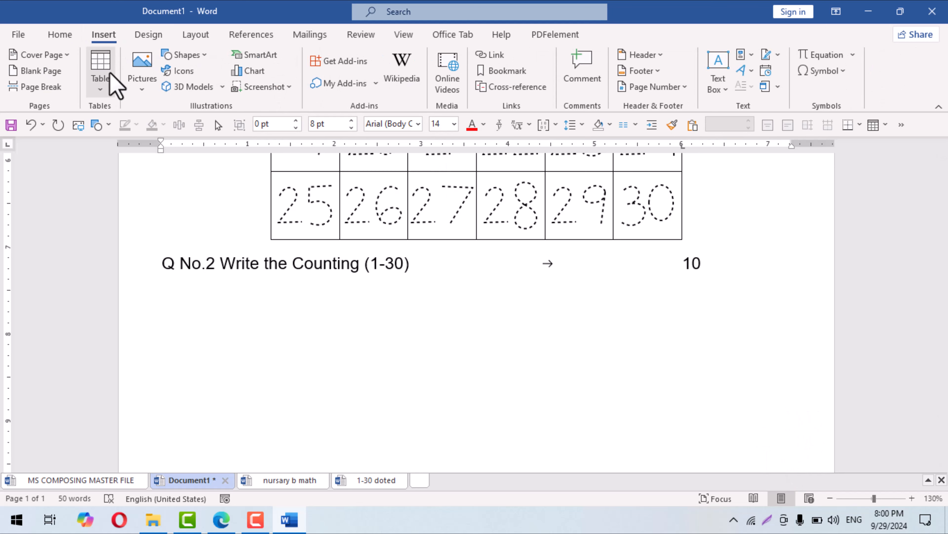
pyautogui.click(100, 80)
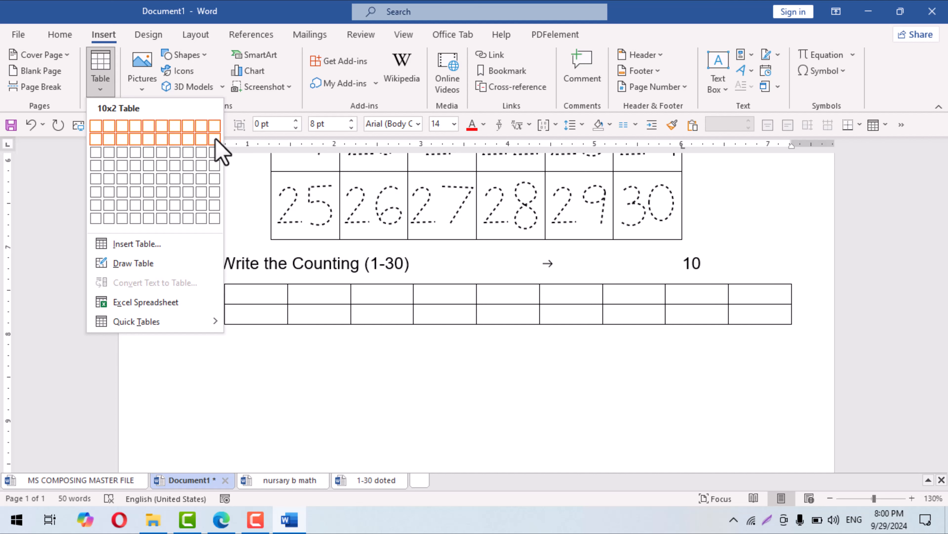
pyautogui.click(215, 151)
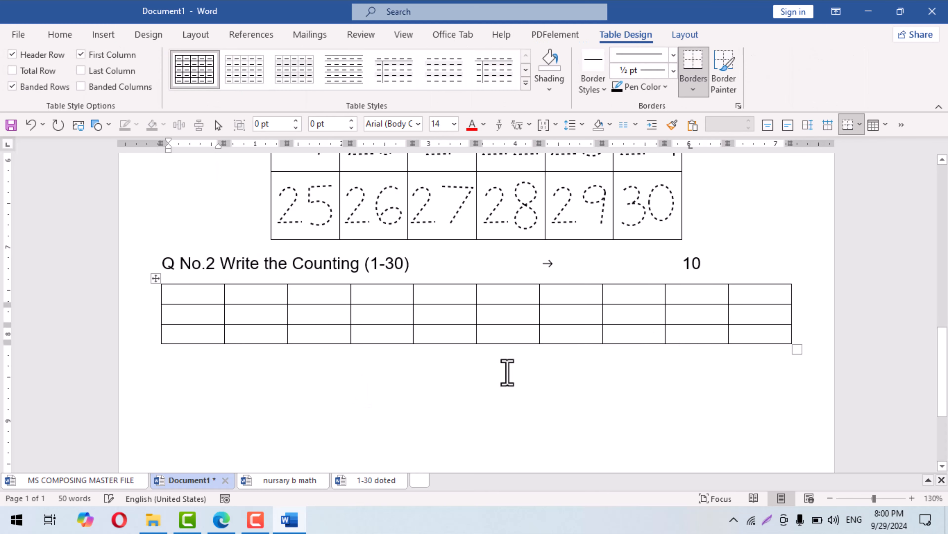
pyautogui.moveTo(798, 353); pyautogui.dragTo(797, 413)
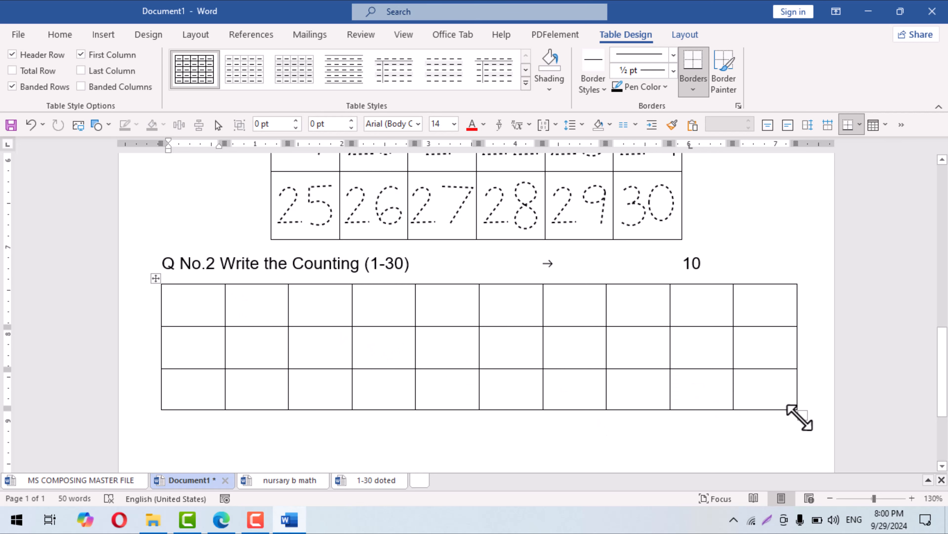
pyautogui.moveTo(799, 417); pyautogui.dragTo(798, 426)
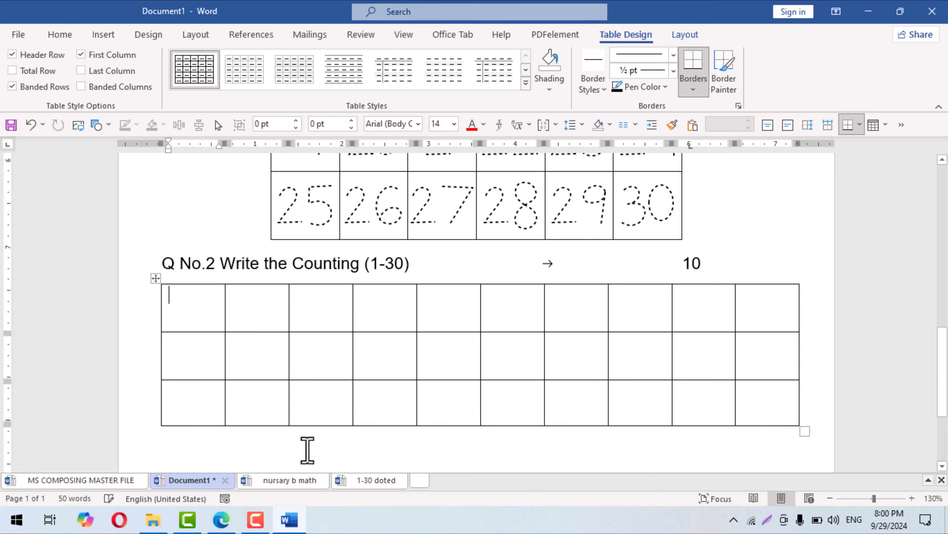
# Below the Q No.2 table, add the line "Q No.3 Write what comes before after and between?" with tabbed marks of 10
pyautogui.scroll(-3, 215, 369)
pyautogui.click(200, 346)
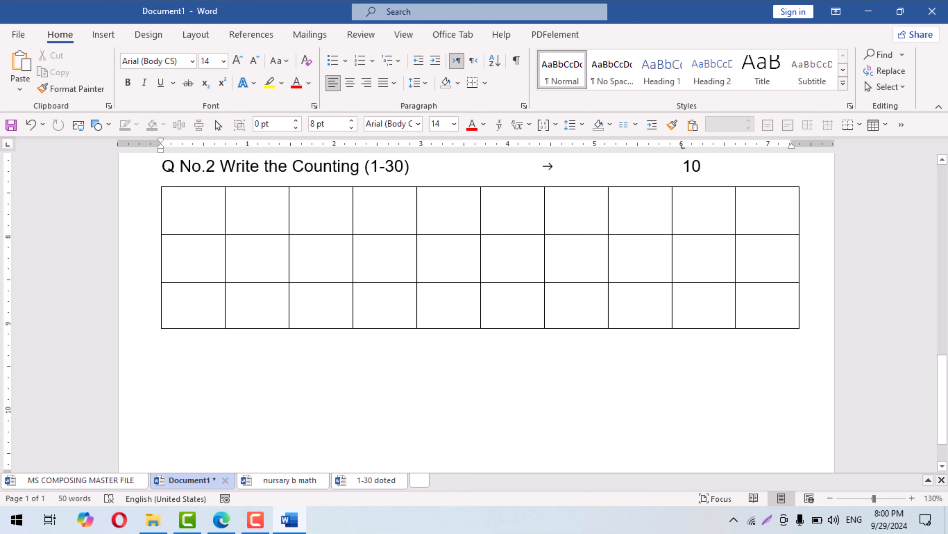
pyautogui.write('Q No.')
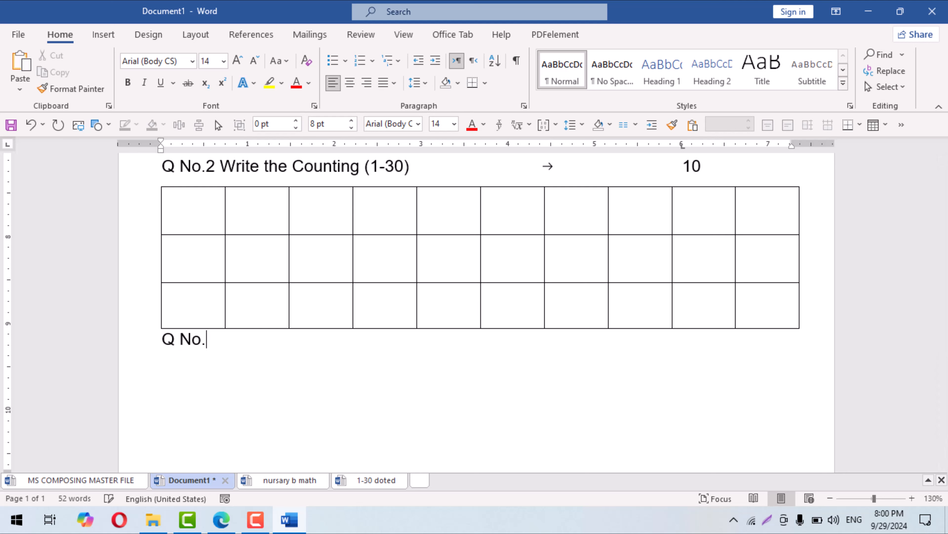
pyautogui.write('3 Write what ')
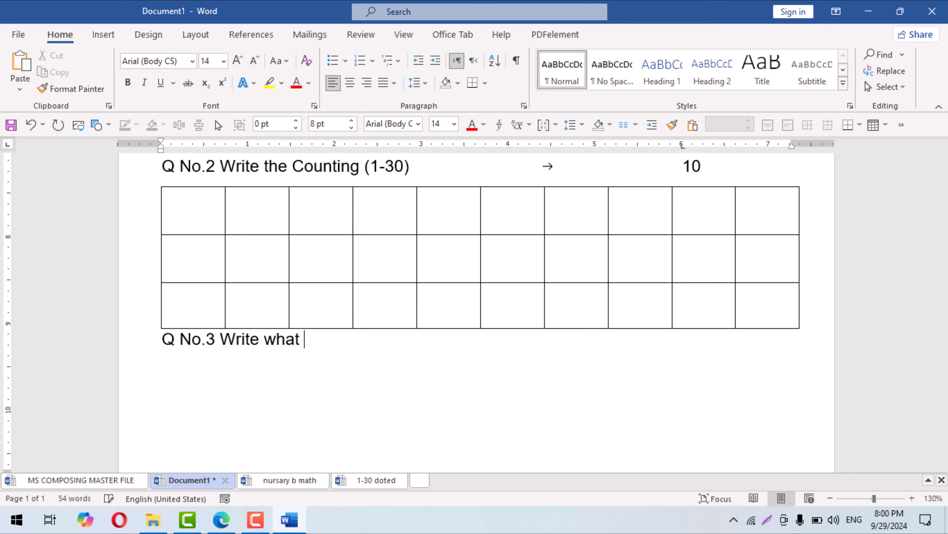
pyautogui.write('c')
pyautogui.press('BackSpace')
pyautogui.press('BackSpace')
pyautogui.write('comes before')
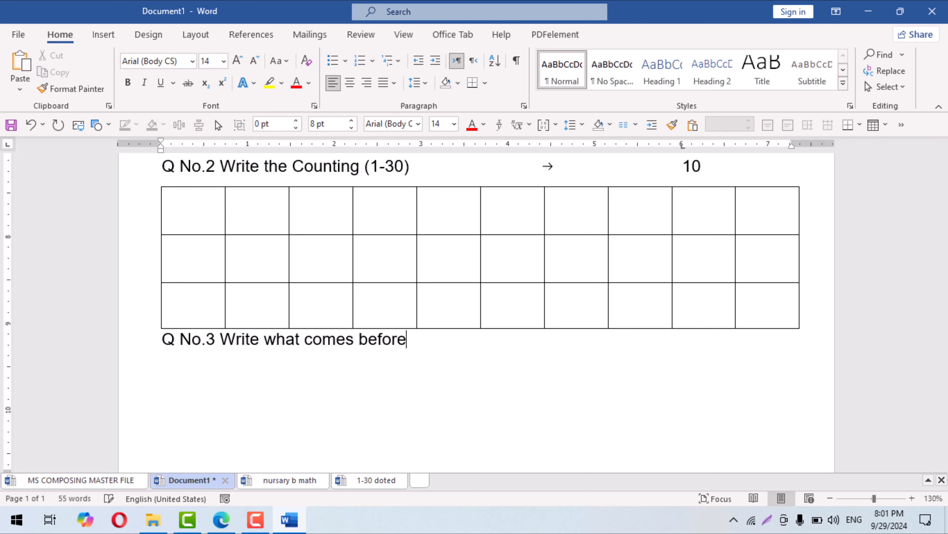
pyautogui.write(' after')
pyautogui.press('BackSpace')
pyautogui.write('er and between?')
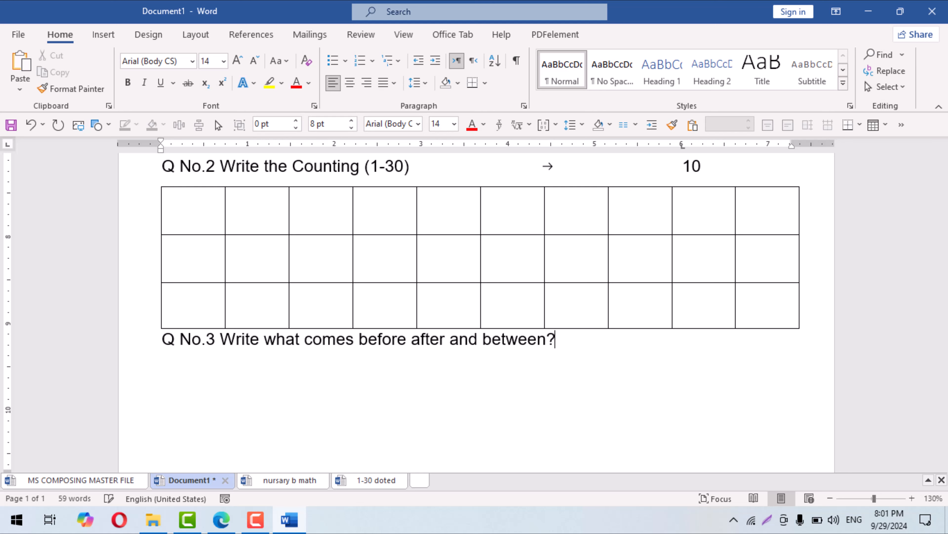
pyautogui.press('Tab')
pyautogui.write('10')
pyautogui.press('Return')
# Insert a 7-column, 4-row table below the Q No.3 line and enlarge it to roughly match the Q No.2 table's width
pyautogui.scroll(-2, 283, 303)
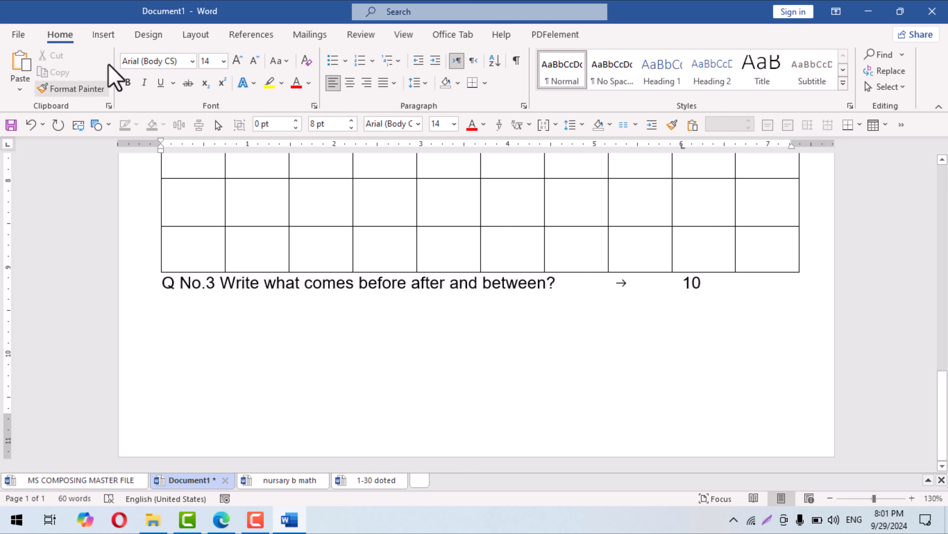
pyautogui.click(102, 36)
pyautogui.click(100, 86)
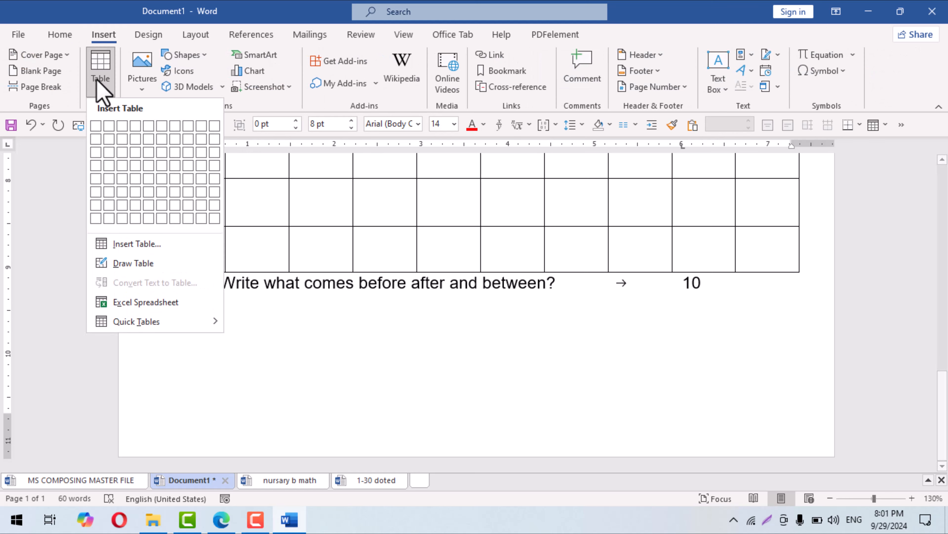
pyautogui.click(176, 165)
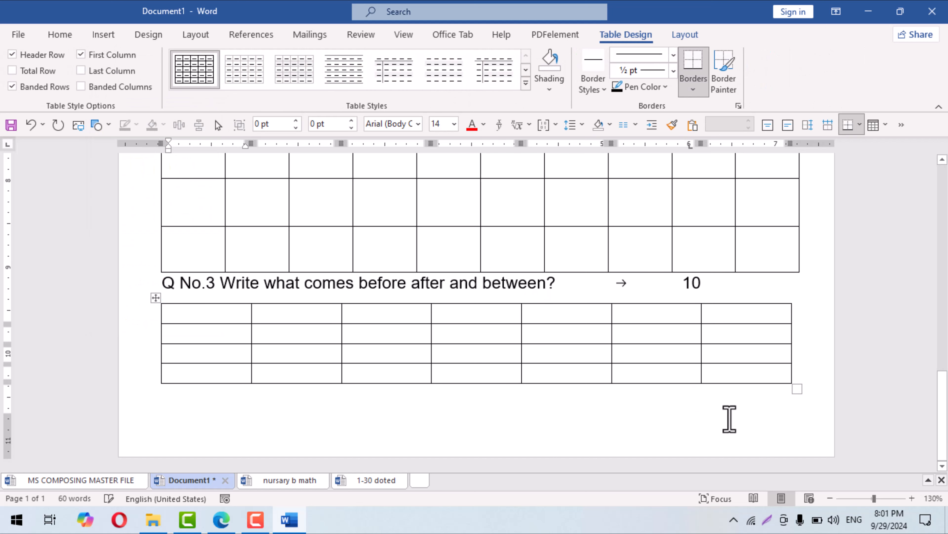
pyautogui.moveTo(796, 390)
pyautogui.mouseDown()
pyautogui.moveTo(795, 425)
pyautogui.moveTo(795, 407)
pyautogui.mouseUp()
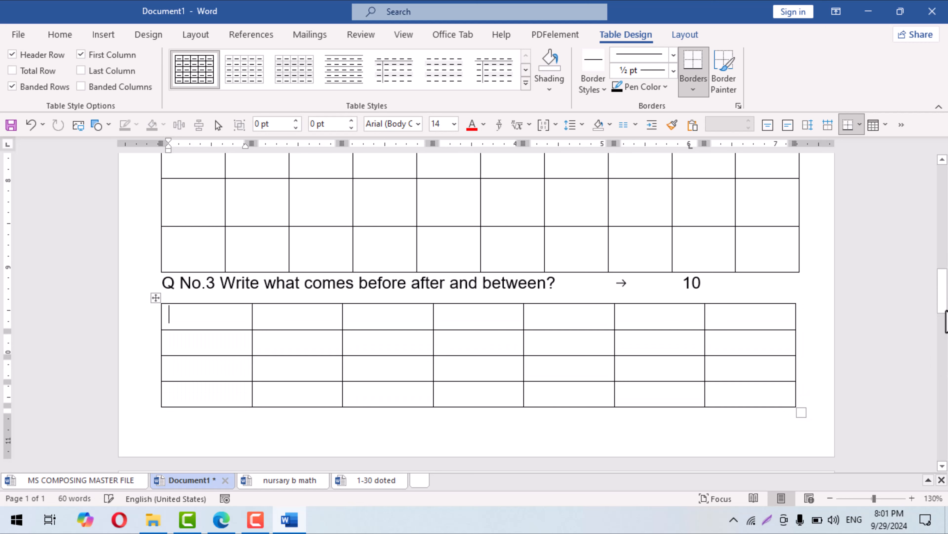
pyautogui.moveTo(940, 306); pyautogui.dragTo(940, 325)
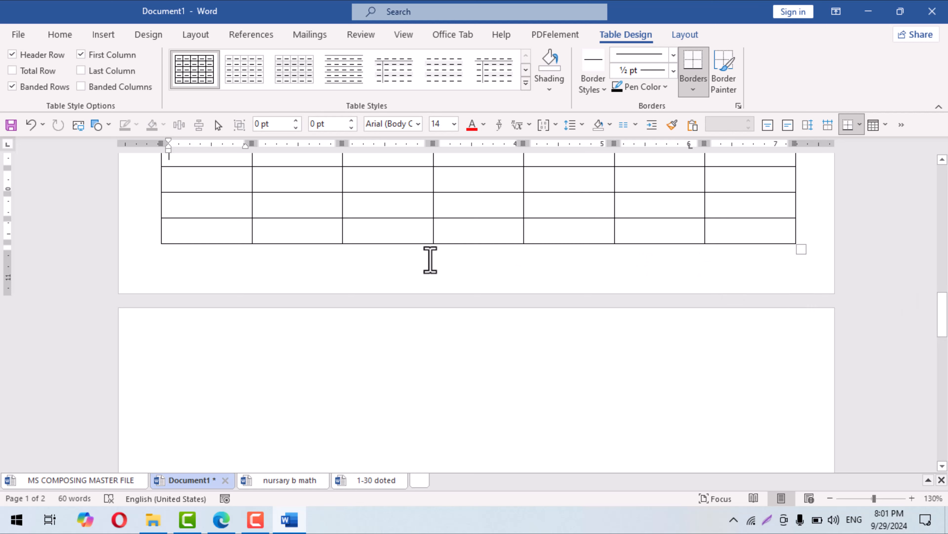
pyautogui.moveTo(798, 255)
pyautogui.mouseDown()
pyautogui.moveTo(802, 303)
pyautogui.moveTo(798, 246)
pyautogui.moveTo(792, 257)
pyautogui.mouseUp()
# Reduce the Q No.2 table to about 1.4" high and stretch the Q No.3 table to about 1.5" high
pyautogui.scroll(8, 766, 260)
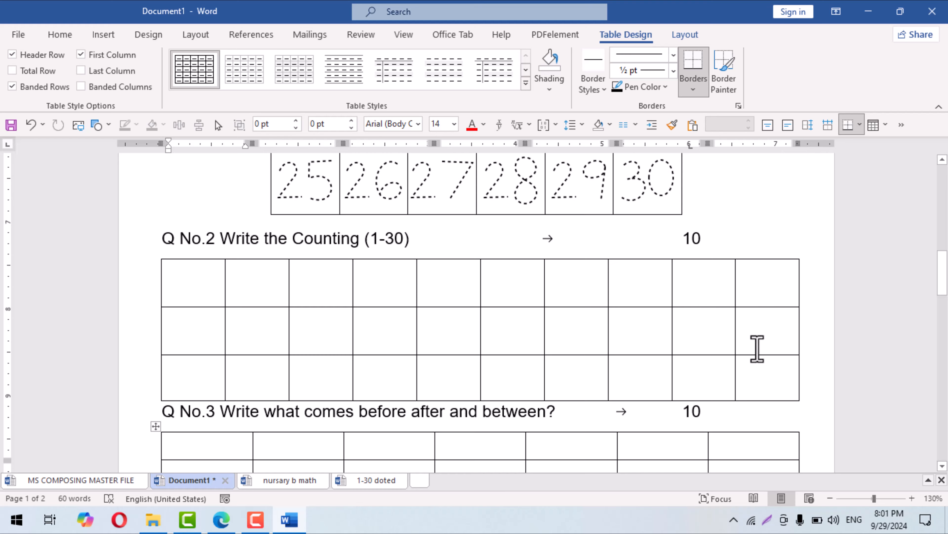
pyautogui.scroll(-5, 761, 336)
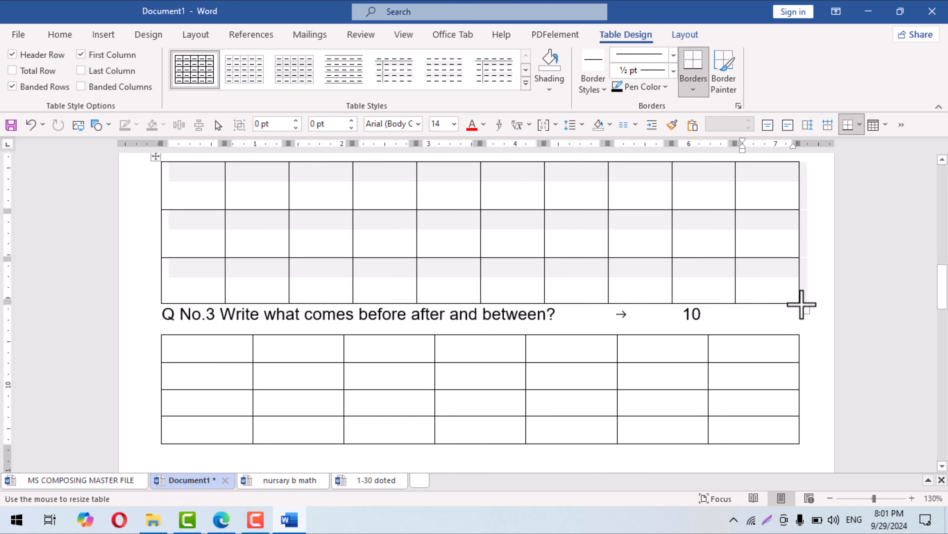
pyautogui.moveTo(802, 305); pyautogui.dragTo(802, 282)
pyautogui.scroll(-1, 828, 335)
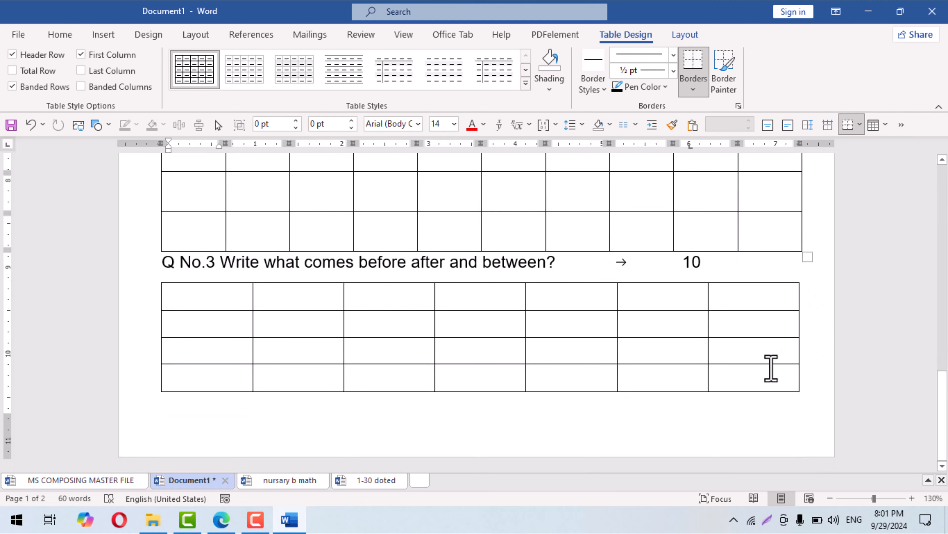
pyautogui.moveTo(801, 394)
pyautogui.mouseDown()
pyautogui.moveTo(804, 418)
pyautogui.moveTo(802, 411)
pyautogui.mouseUp()
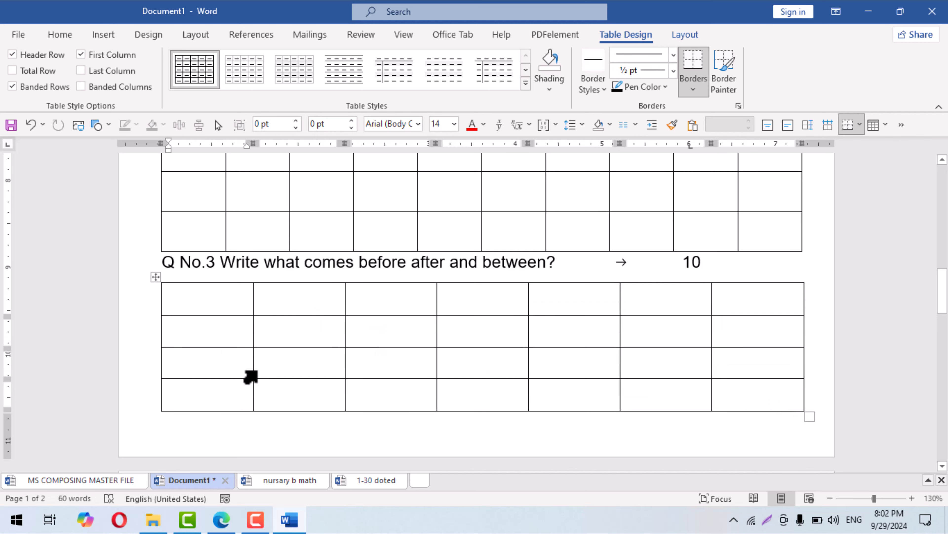
pyautogui.write('3')
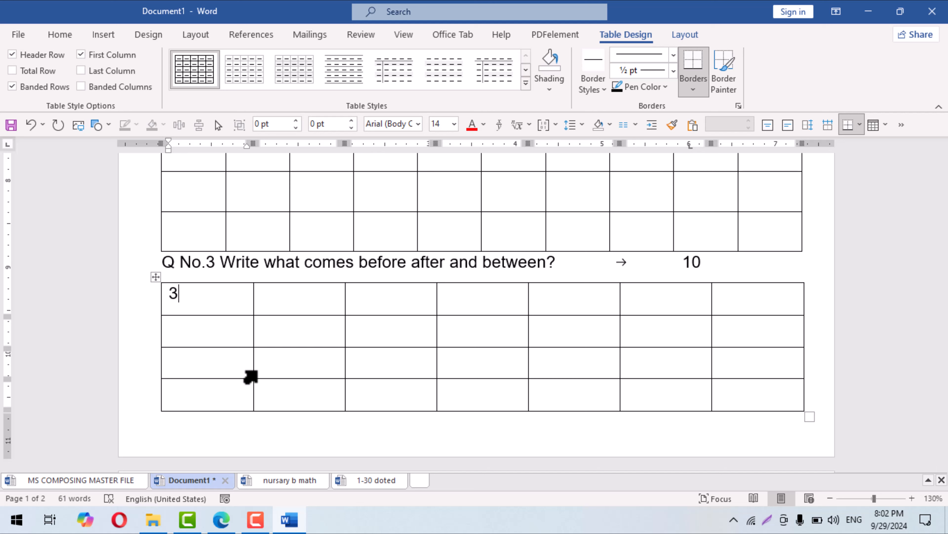
pyautogui.press('BackSpace')
pyautogui.press('Tab')
pyautogui.hotkey('shift', 'Tab')
# Fill the Q No.3 table's first row with 2, 4, 6 and 7 in columns 1, 3, 5 and 7
pyautogui.write('2')
pyautogui.press('Tab')
pyautogui.write('4')
pyautogui.press('Tab')
pyautogui.press('Tab')
pyautogui.write('6')
pyautogui.press('Tab')
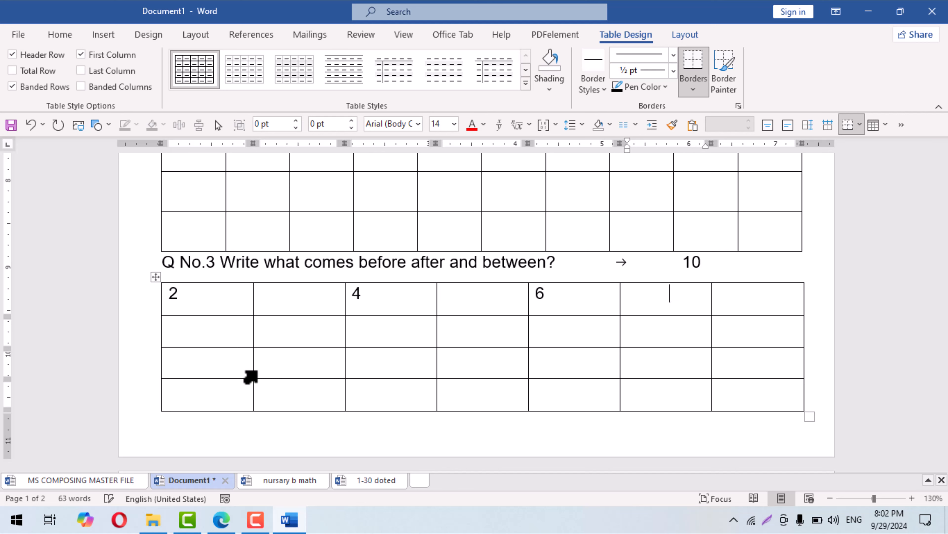
pyautogui.press('Tab')
pyautogui.write('7')
# Fill the Q No.3 table's second row with 9, 10, 12 and 13 in columns 2, 3, 5 and 6
pyautogui.press('Tab')
pyautogui.press('Tab')
pyautogui.write('9')
pyautogui.press('Tab')
pyautogui.write('10')
pyautogui.press('Tab')
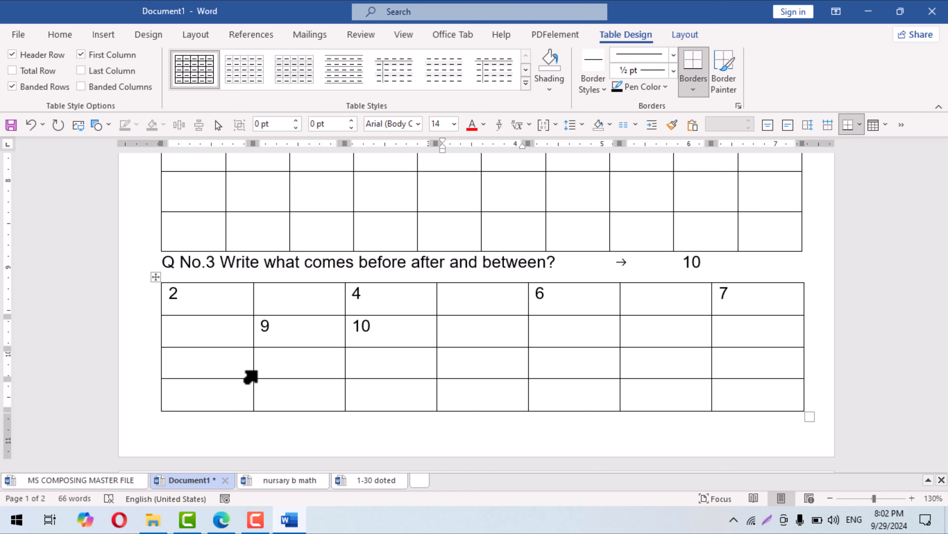
pyautogui.press('Tab')
pyautogui.write('12')
pyautogui.press('Tab')
pyautogui.write('13')
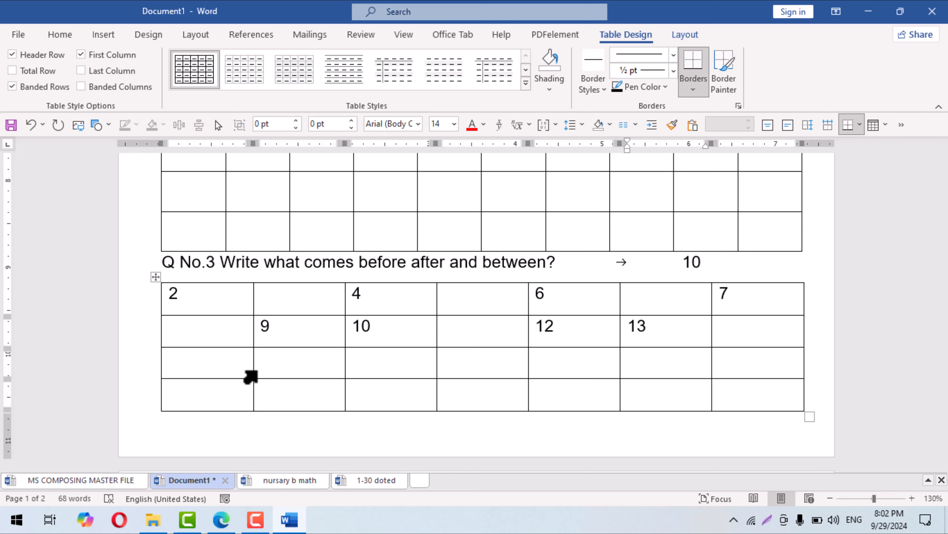
# Fill the Q No.3 table's third row with 15, 16, 18 and 19 in columns 1, 2, 4 and 5
pyautogui.press('Tab')
pyautogui.press('Tab')
pyautogui.write('15')
pyautogui.press('Tab')
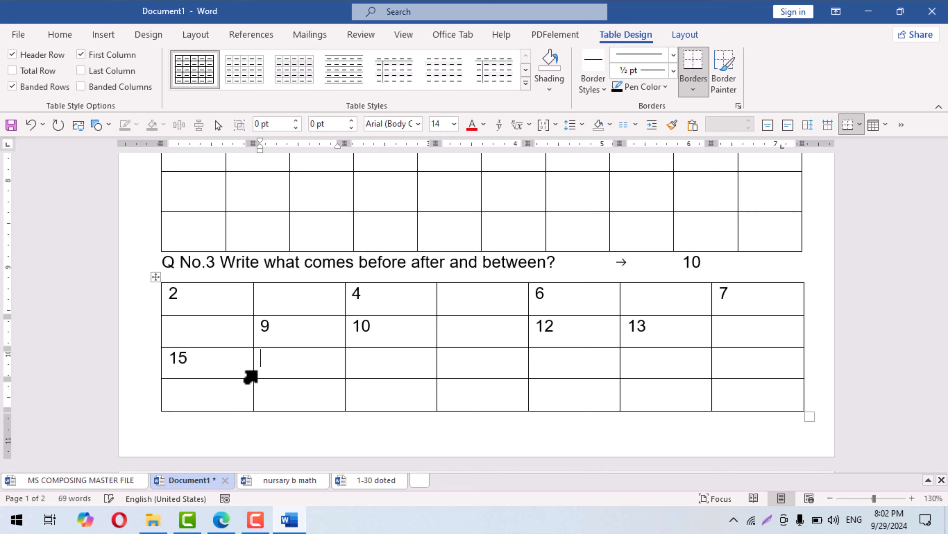
pyautogui.write('16')
pyautogui.press('Tab')
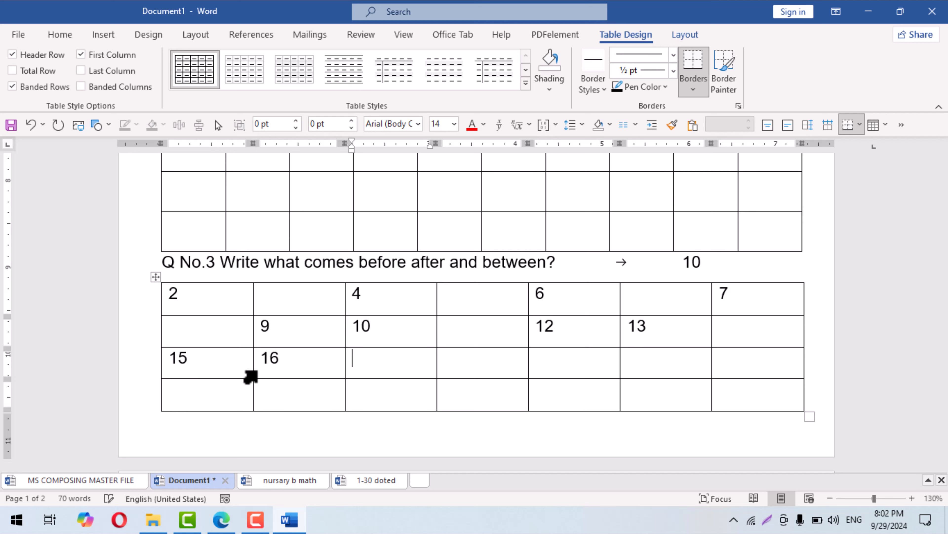
pyautogui.press('Tab')
pyautogui.write('18')
pyautogui.press('Tab')
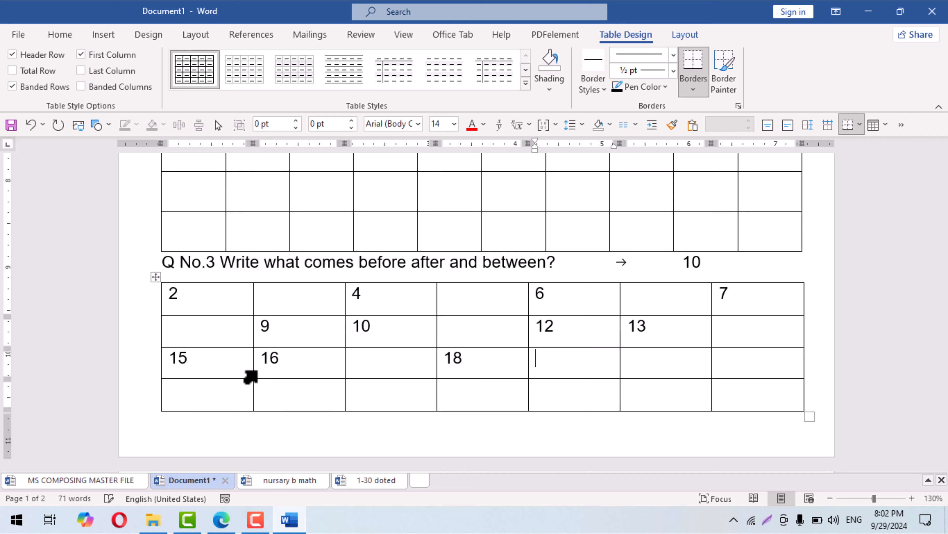
pyautogui.write('19')
pyautogui.press('Tab')
# Fill the Q No.3 table's fourth row with 21, 23 and 25 in columns 1, 3 and 5
pyautogui.press('Tab')
pyautogui.press('Tab')
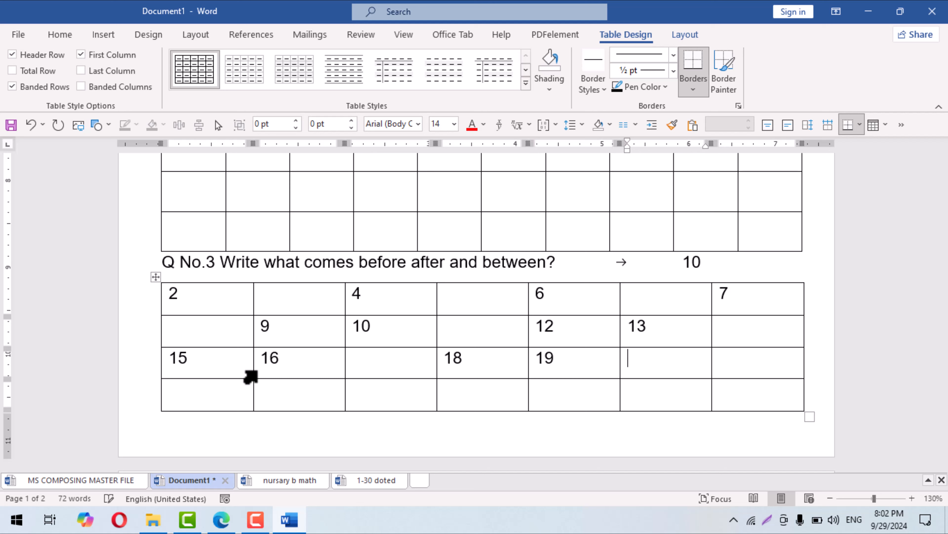
pyautogui.write('21')
pyautogui.press('Tab')
pyautogui.press('Tab')
pyautogui.write('2')
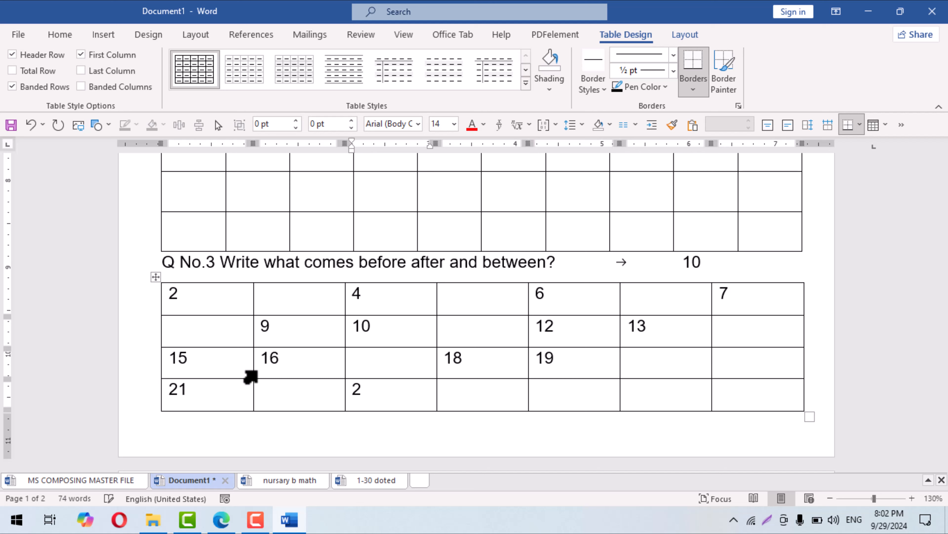
pyautogui.write('3')
pyautogui.press('Tab')
pyautogui.press('Tab')
pyautogui.write('25')
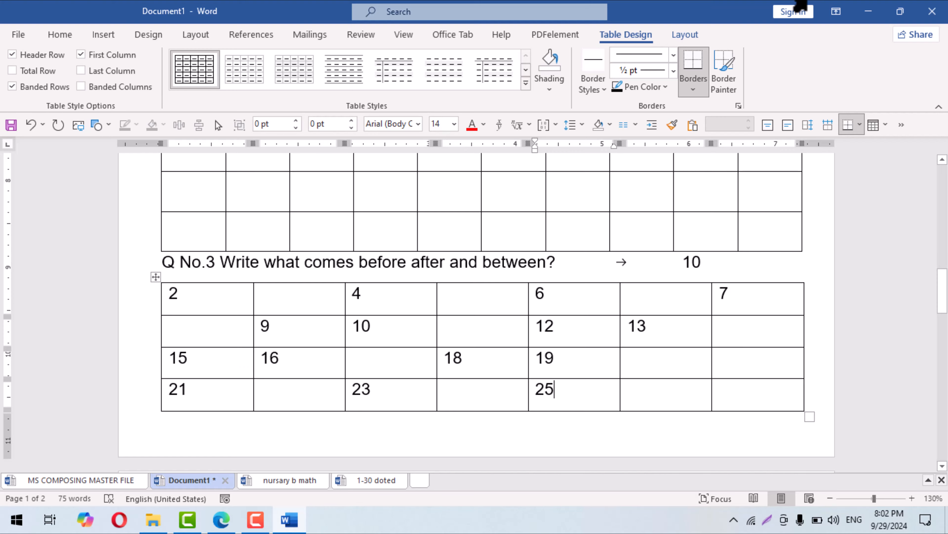
pyautogui.hotkey('ctrl', 's')
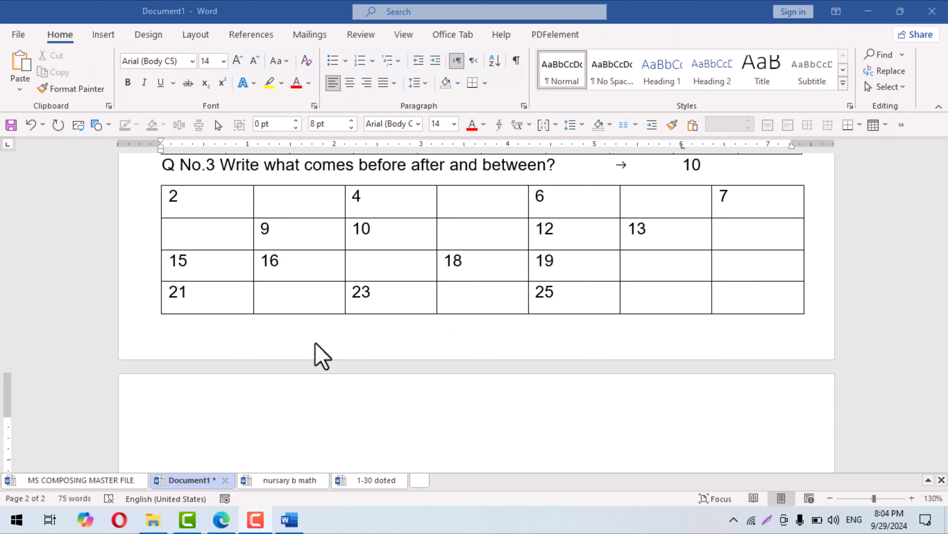
# Centre the numbers horizontally and vertically in all cells of the Q No.3 table
pyautogui.moveTo(203, 208); pyautogui.dragTo(775, 290)
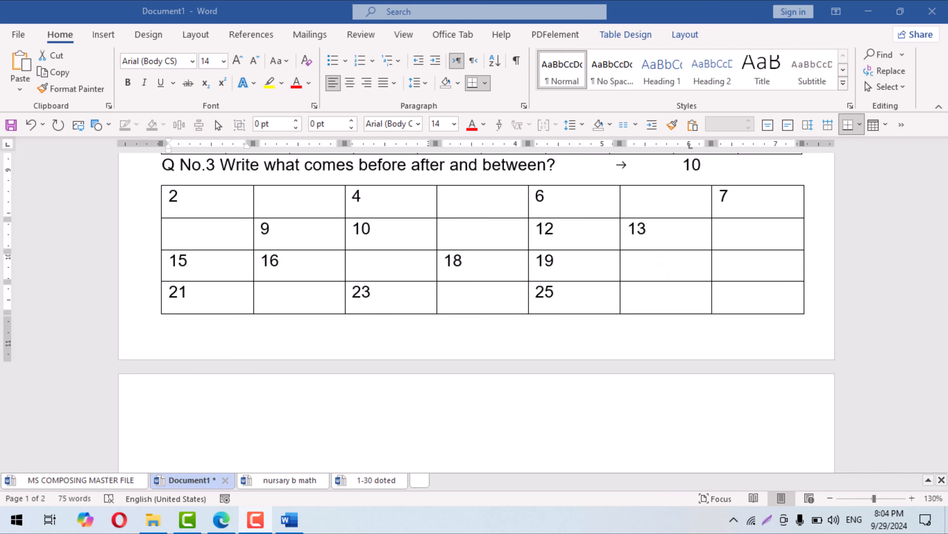
pyautogui.click(685, 34)
pyautogui.click(684, 72)
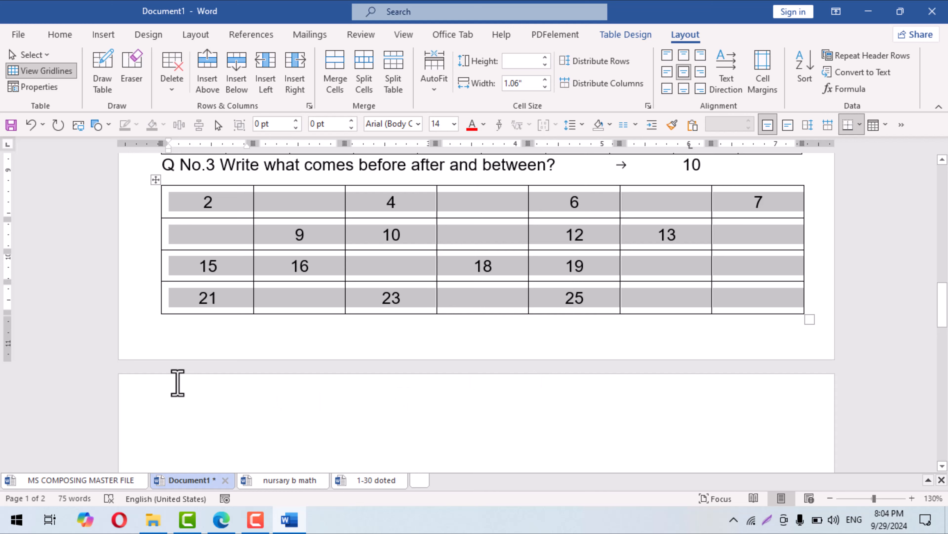
# Add the question line "Q No.4 Circle the Number “7”" with 10 marks at the start of page 2
pyautogui.click(178, 383)
pyautogui.scroll(-3, 246, 388)
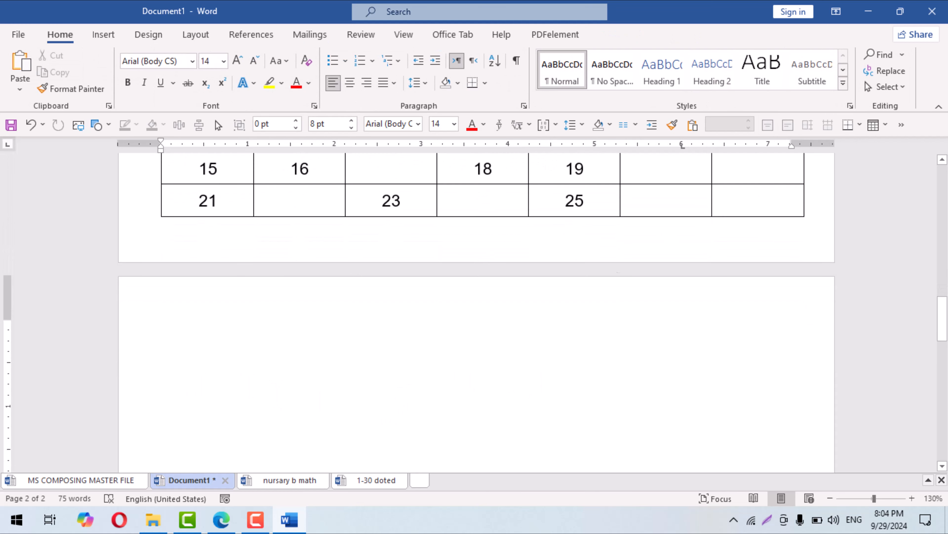
pyautogui.write('Q No.')
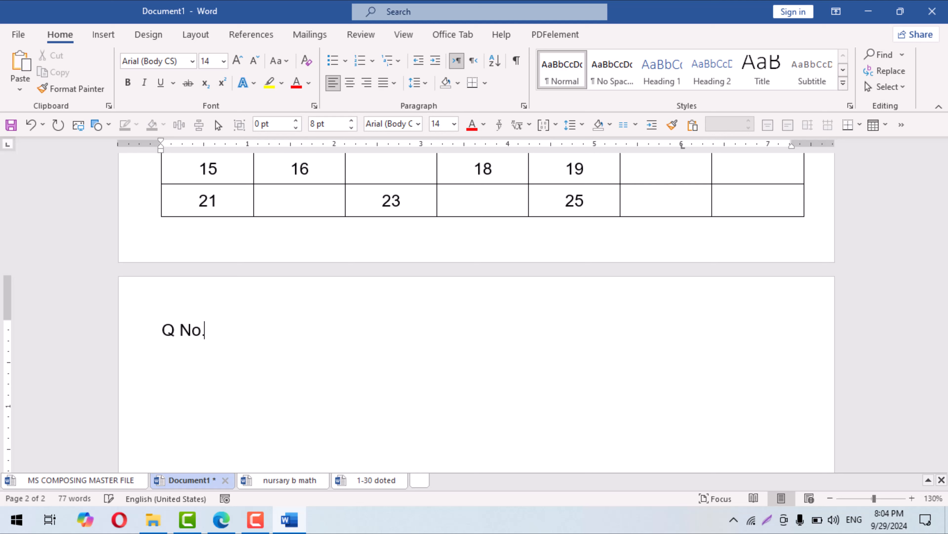
pyautogui.write('4 Circle')
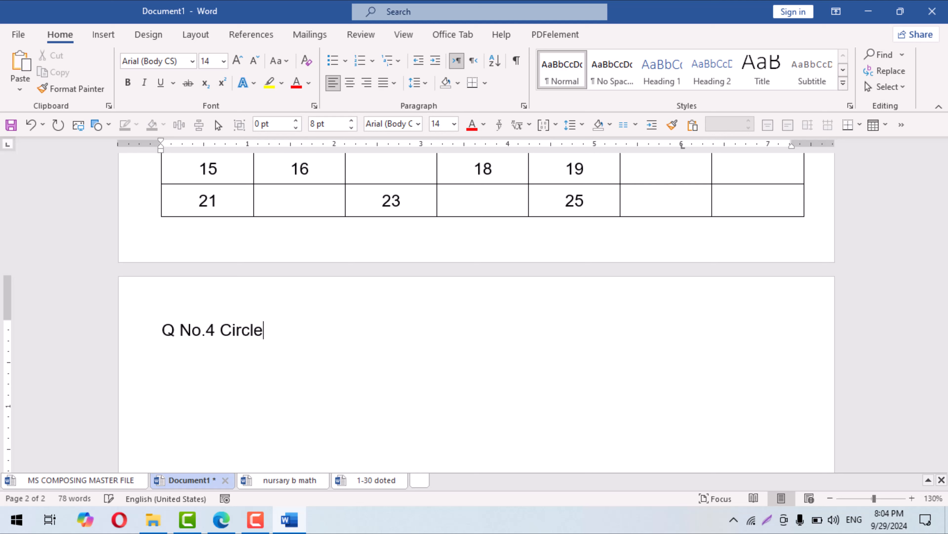
pyautogui.write(' the ')
pyautogui.write('Number')
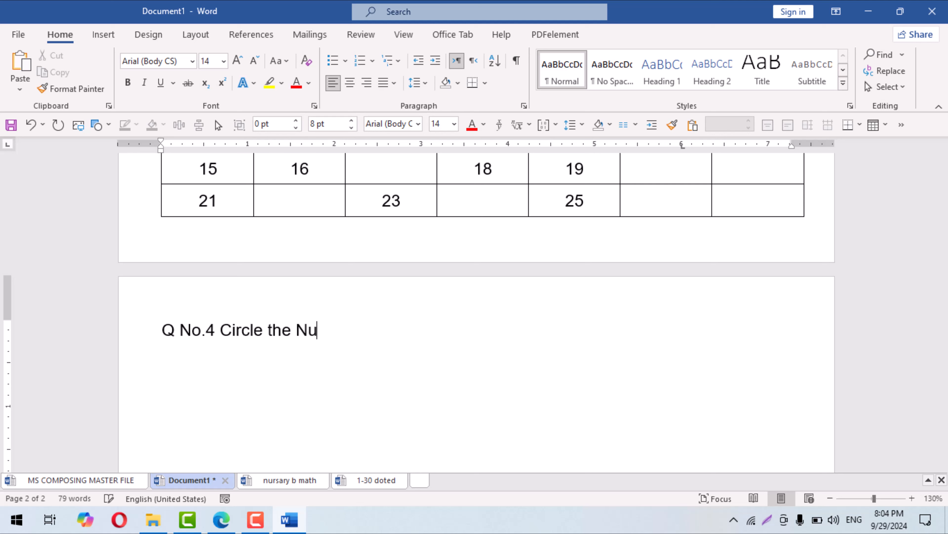
pyautogui.press('BackSpace')
pyautogui.write('er')
pyautogui.write(' "')
pyautogui.write('7')
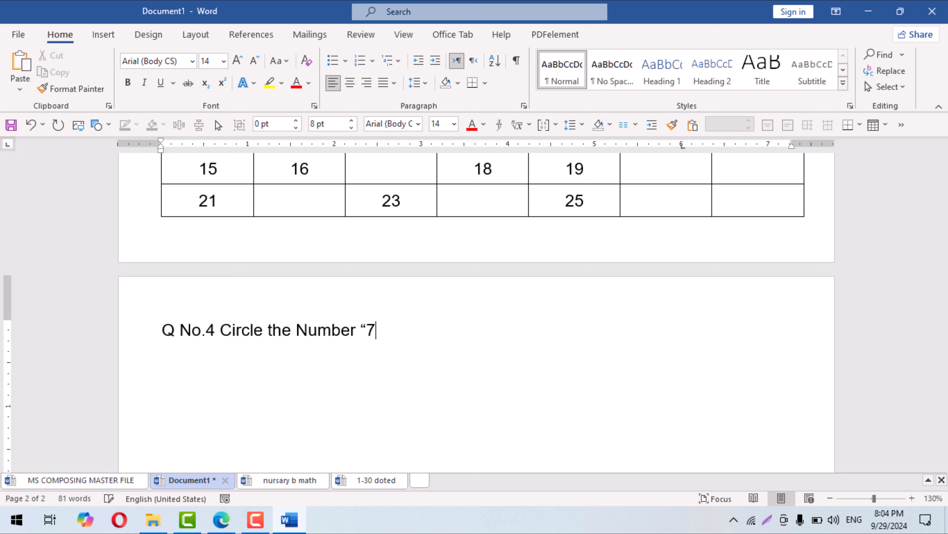
pyautogui.write('"')
pyautogui.press('Tab')
pyautogui.write('10')
pyautogui.press('Return')
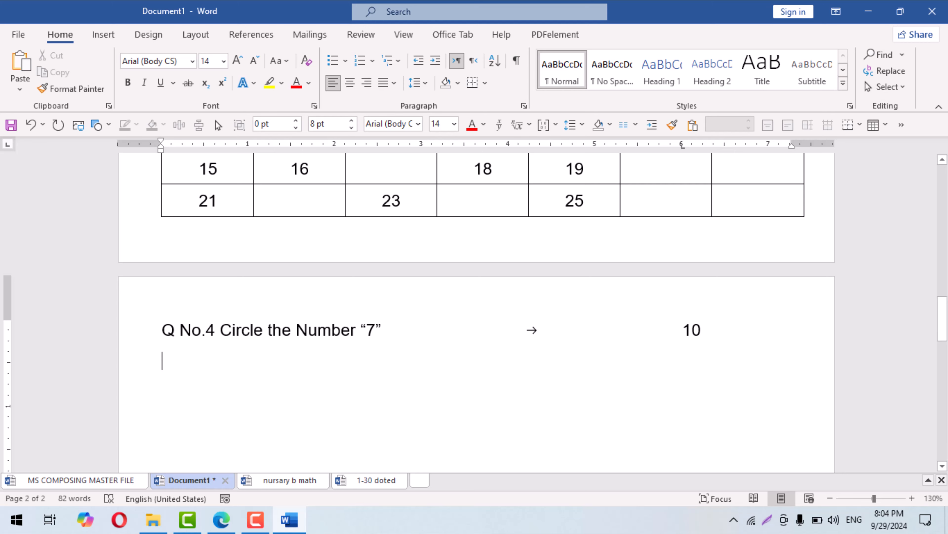
# Insert a table of 7 columns and 3 rows below the Q No.4 line
pyautogui.scroll(-2, 477, 299)
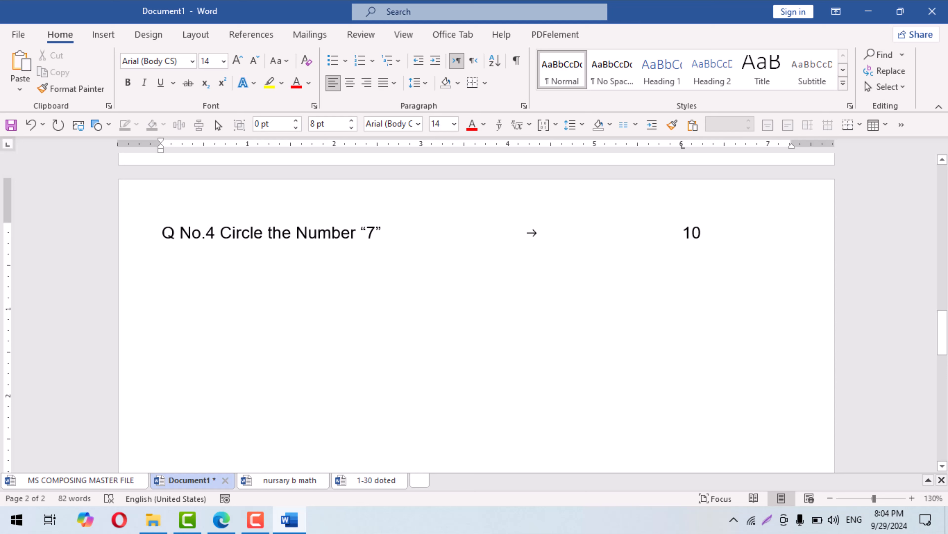
pyautogui.click(105, 37)
pyautogui.click(100, 71)
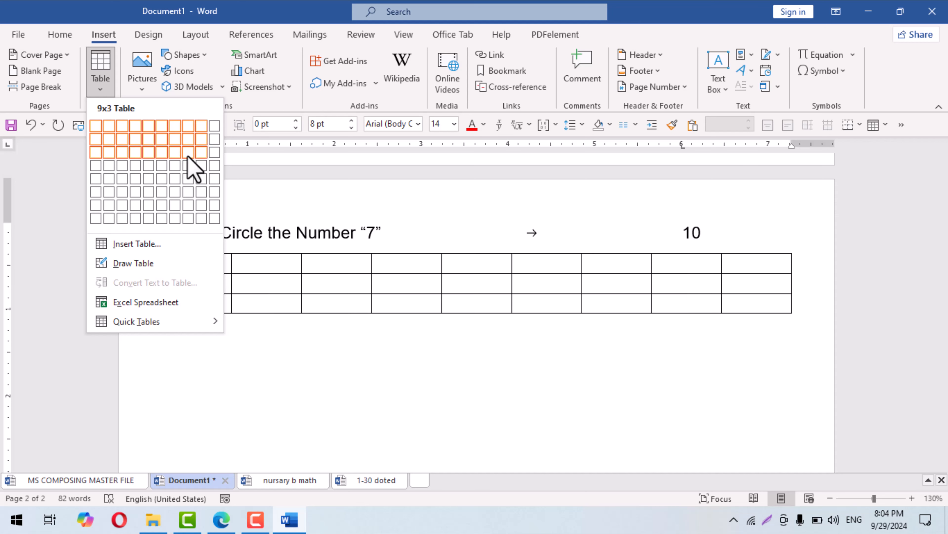
pyautogui.click(175, 152)
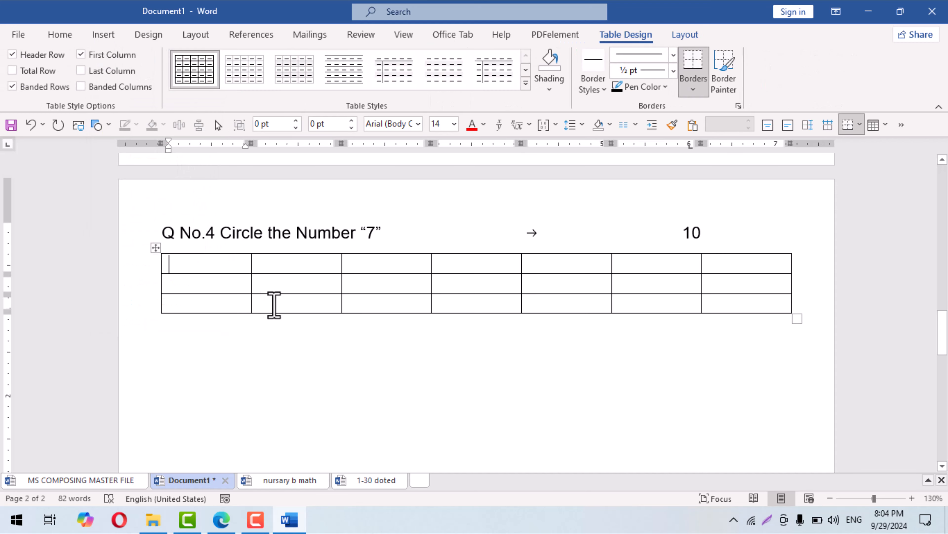
# Fill the Q No.4 table's first row with 1, 2, 7, 3, 4, 7 and 5
pyautogui.write('1')
pyautogui.press('Tab')
pyautogui.write('2')
pyautogui.press('Tab')
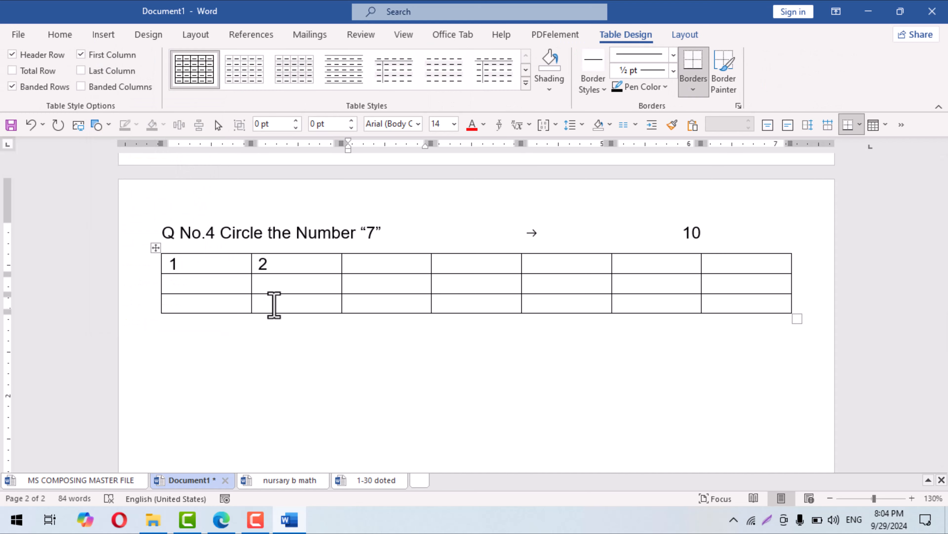
pyautogui.write('7')
pyautogui.press('Tab')
pyautogui.write('3')
pyautogui.press('Tab')
pyautogui.write('4')
pyautogui.press('Tab')
pyautogui.write('7')
pyautogui.press('Tab')
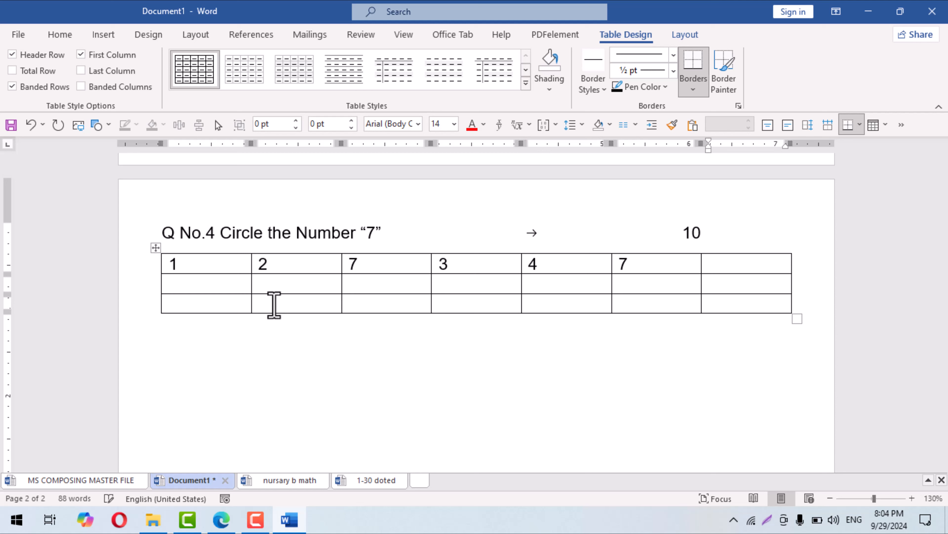
pyautogui.write('5')
pyautogui.press('Tab')
# Fill columns 1 to 5 of the Q No.4 table's second row with 9, 6, 2, 1 and 8
pyautogui.write('9')
pyautogui.press('Tab')
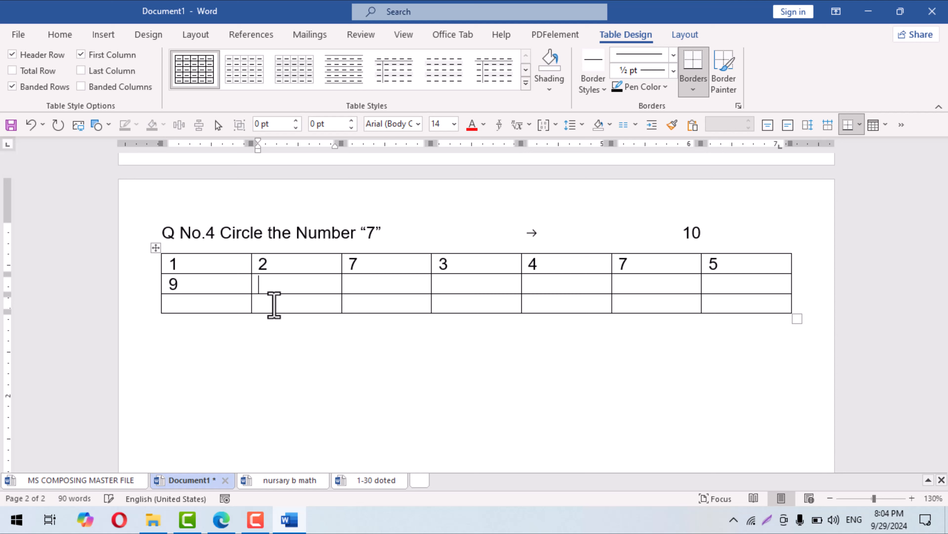
pyautogui.write('6')
pyautogui.press('Tab')
pyautogui.write('7')
pyautogui.press('BackSpace')
pyautogui.write('2')
pyautogui.press('Tab')
pyautogui.write('3')
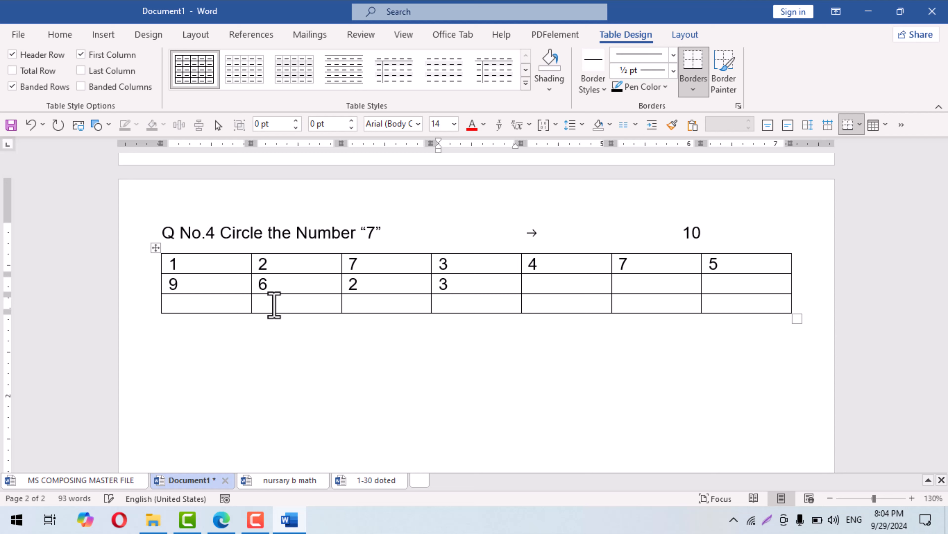
pyautogui.press('BackSpace')
pyautogui.write('1')
pyautogui.press('Tab')
pyautogui.write('7')
pyautogui.press('BackSpace')
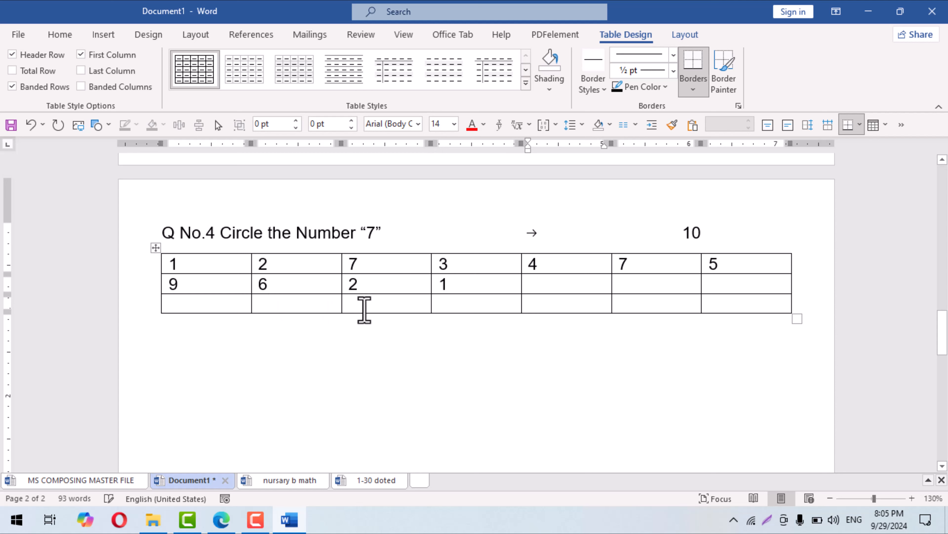
pyautogui.write('8')
pyautogui.press('Tab')
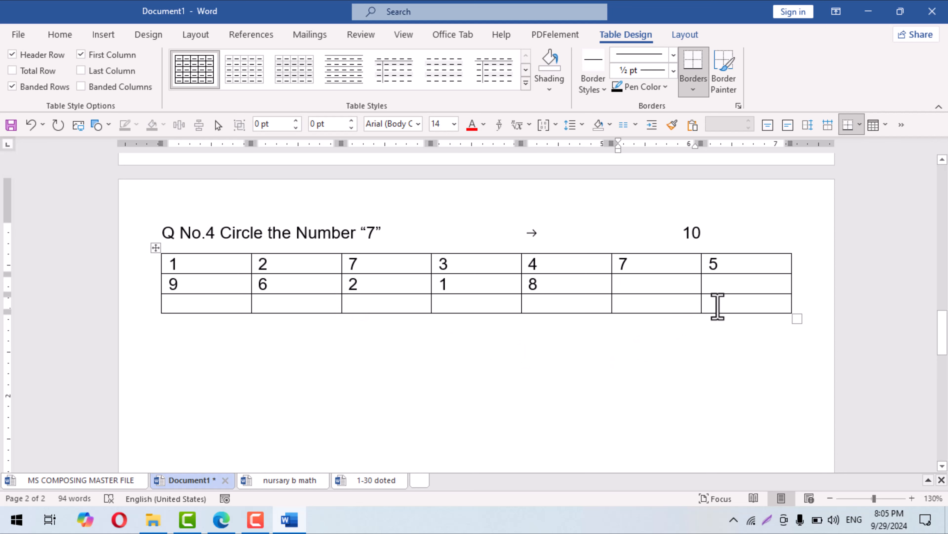
# Add two rows at the end of the Q No.4 table and delete its last two columns
pyautogui.click(718, 308)
pyautogui.press('Tab')
pyautogui.click(721, 324)
pyautogui.press('Tab')
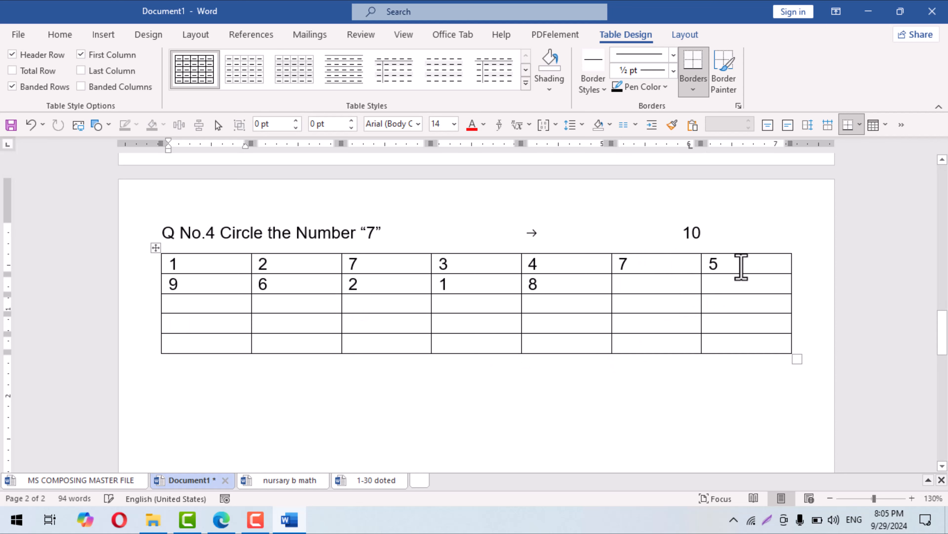
pyautogui.moveTo(741, 268); pyautogui.dragTo(651, 352)
pyautogui.press('BackSpace')
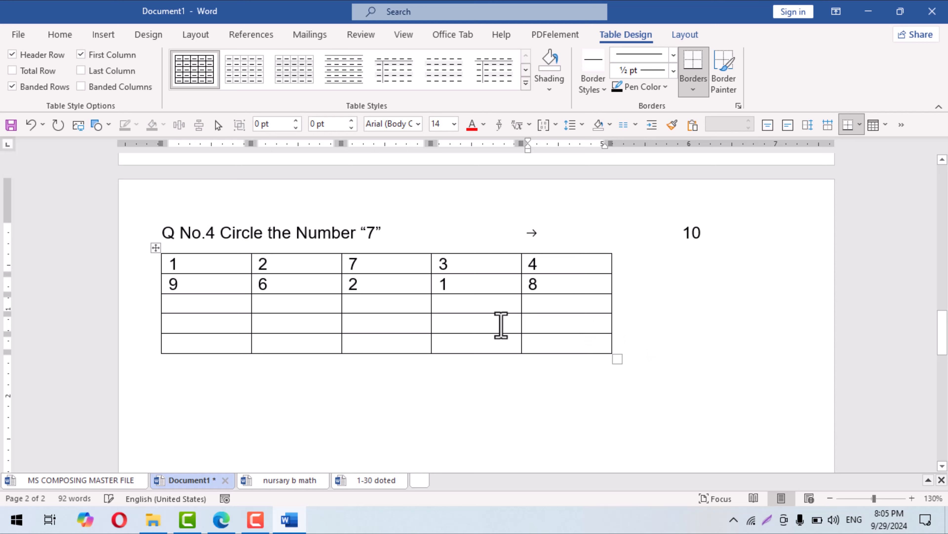
# Fill the Q No.4 table's third row with 2, 3, 4, 7 and 6
pyautogui.click(215, 301)
pyautogui.write('2')
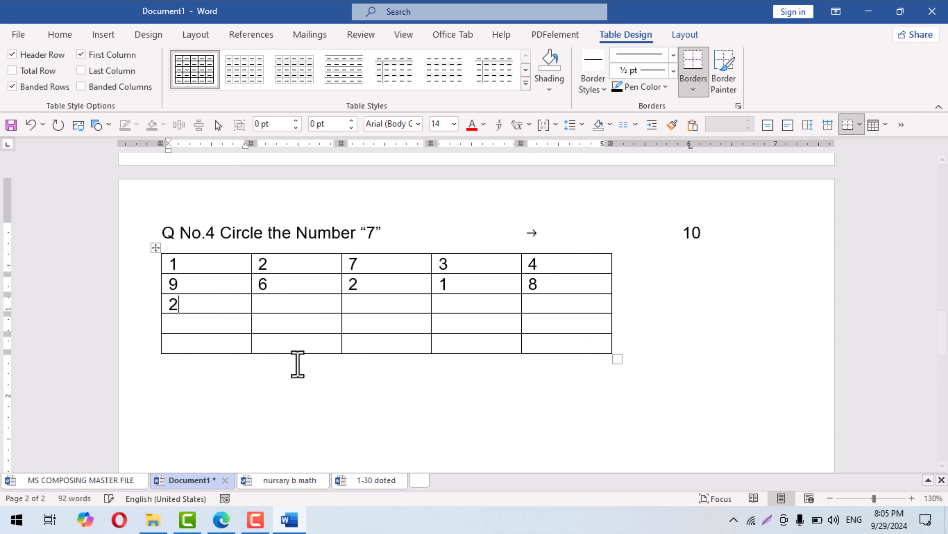
pyautogui.press('Tab')
pyautogui.write('3')
pyautogui.press('Tab')
pyautogui.write('4')
pyautogui.press('Tab')
pyautogui.write('7')
pyautogui.press('Tab')
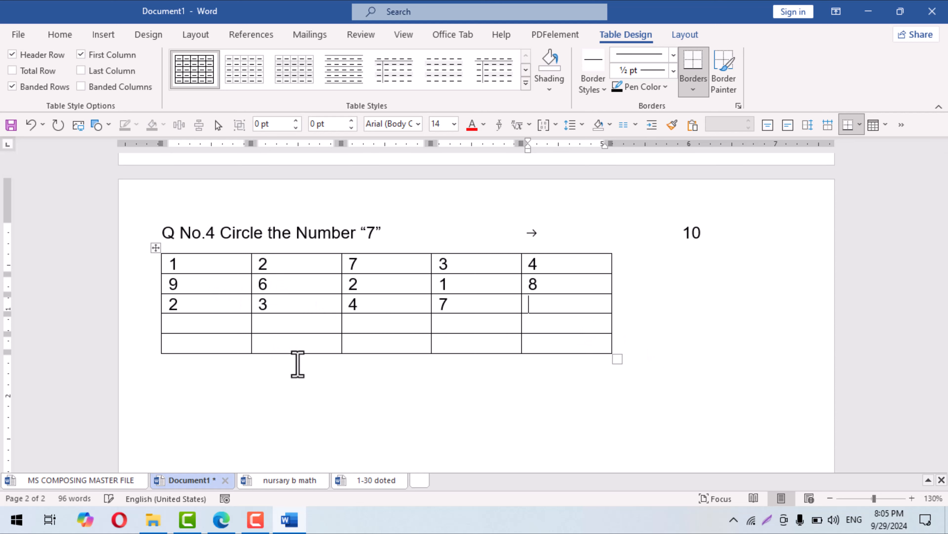
pyautogui.write('6')
pyautogui.press('Tab')
# Fill the Q No.4 table's fourth row with 4, 8, 9, 9 and 9
pyautogui.write('4')
pyautogui.press('Tab')
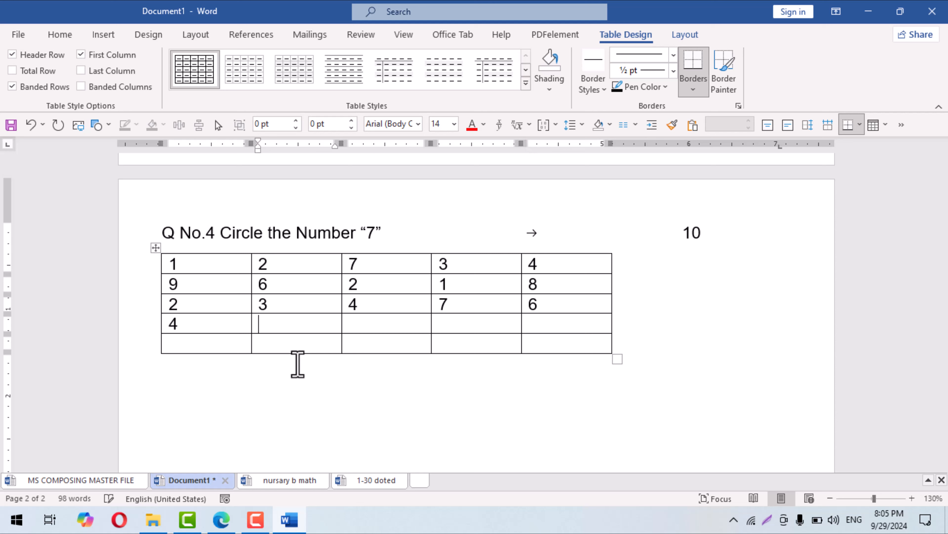
pyautogui.write('8')
pyautogui.press('Tab')
pyautogui.write('9')
pyautogui.press('Tab')
pyautogui.write('7')
pyautogui.press('Tab')
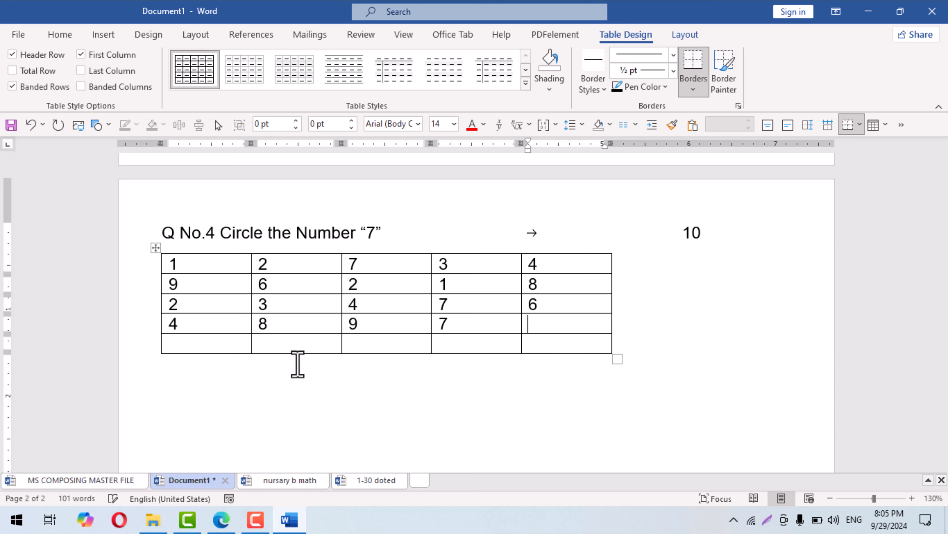
pyautogui.press('BackSpace')
pyautogui.press('BackSpace')
pyautogui.write('7')
pyautogui.press('BackSpace')
pyautogui.write('9+')
pyautogui.press('Tab')
pyautogui.press('BackSpace')
pyautogui.press('BackSpace')
pyautogui.press('Tab')
pyautogui.write('9')
pyautogui.press('Tab')
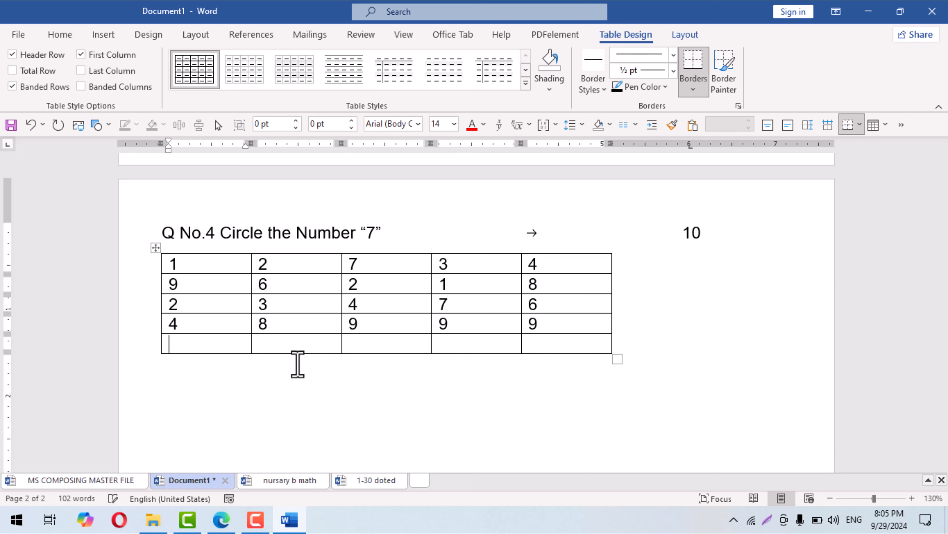
# Fill the Q No.4 table's fifth row with 2, 7, 5, 8 and 7
pyautogui.write('2')
pyautogui.press('Tab')
pyautogui.write('3')
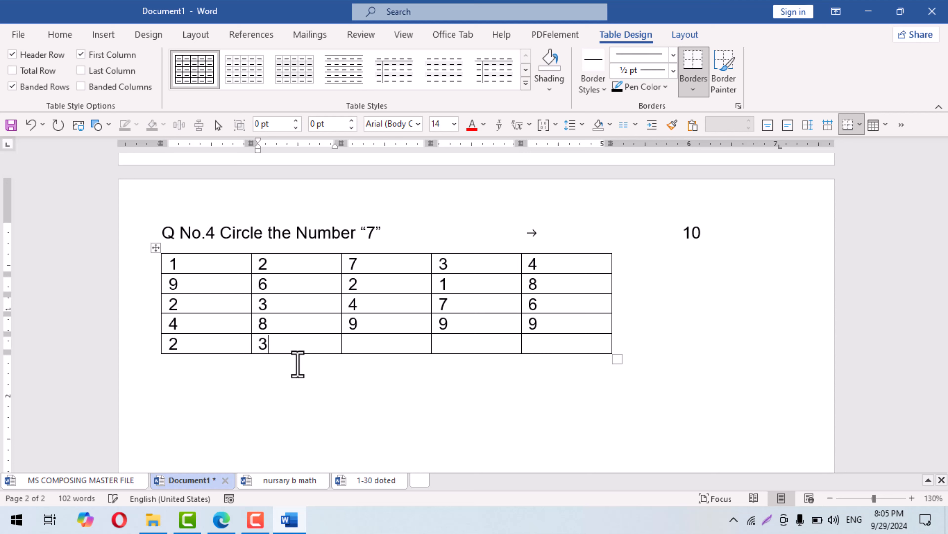
pyautogui.press('BackSpace')
pyautogui.write('7')
pyautogui.press('Tab')
pyautogui.write('5')
pyautogui.press('Tab')
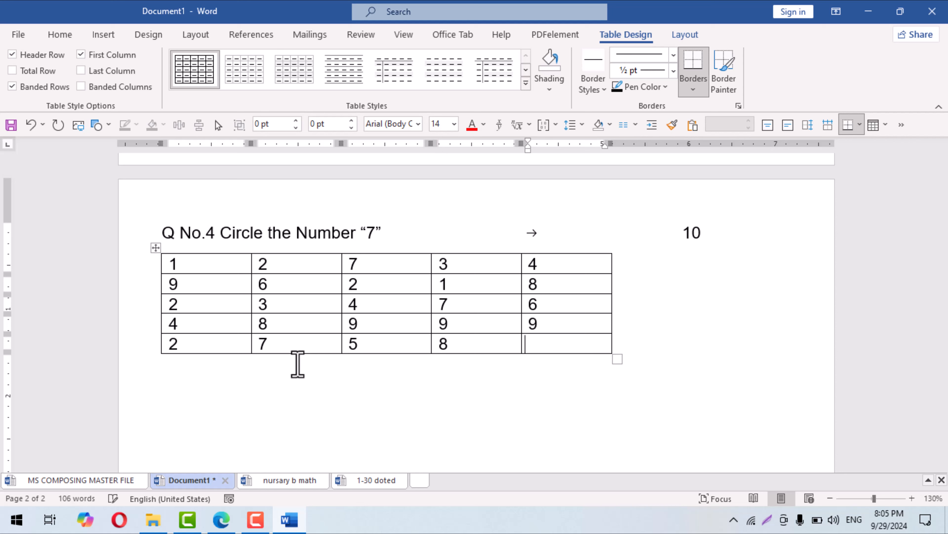
# Change the Q No.4 table's row 4 column 2, row 2 column 5 and row 2 column 2 cells to 7
pyautogui.doubleClick(263, 323)
pyautogui.write('7')
pyautogui.doubleClick(168, 338)
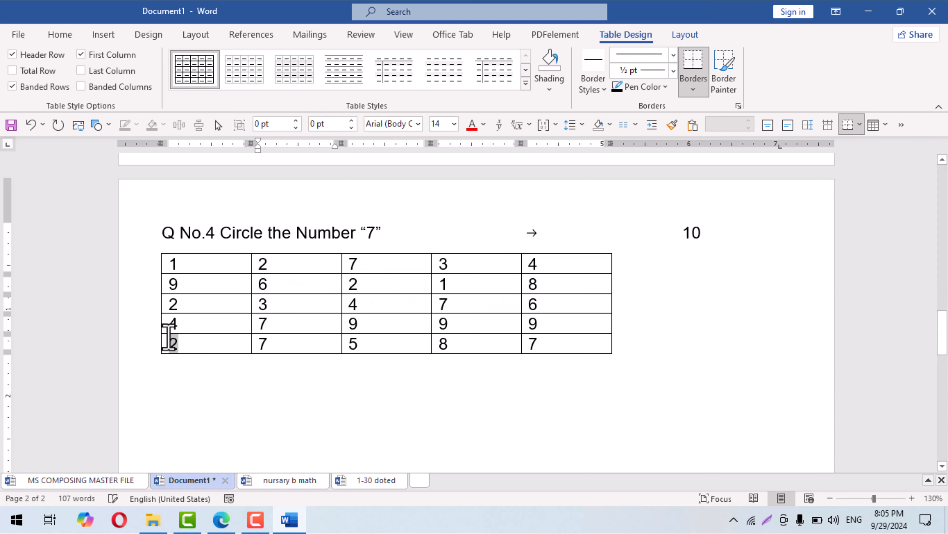
pyautogui.click(534, 287)
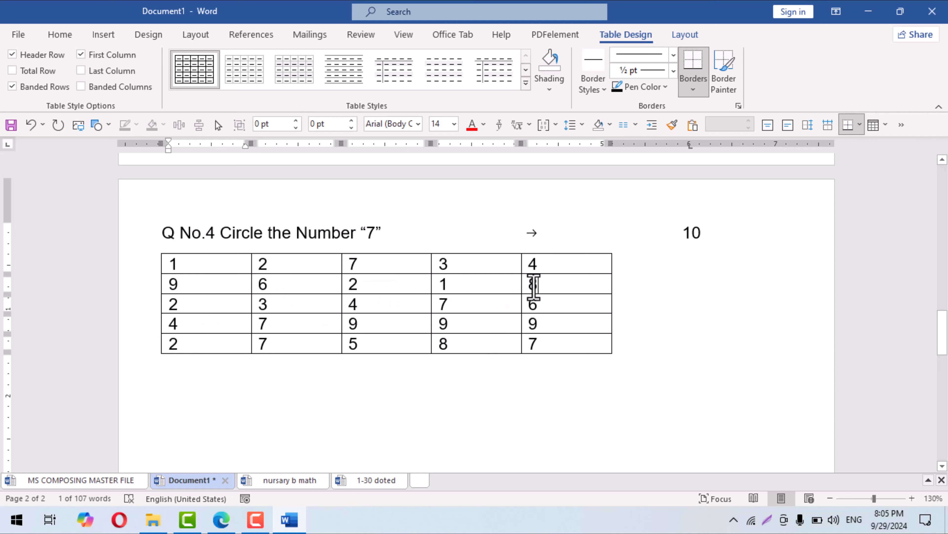
pyautogui.doubleClick(534, 287)
pyautogui.write('7')
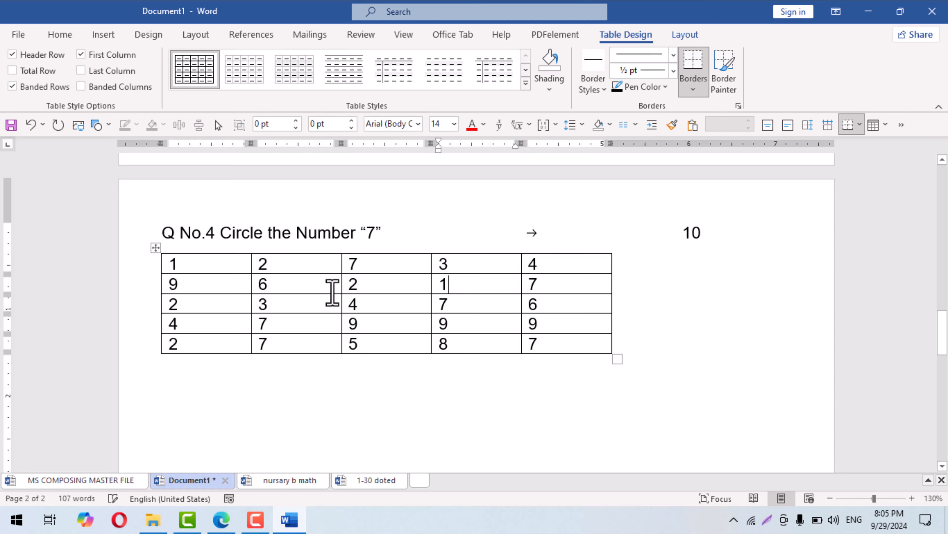
pyautogui.doubleClick(263, 285)
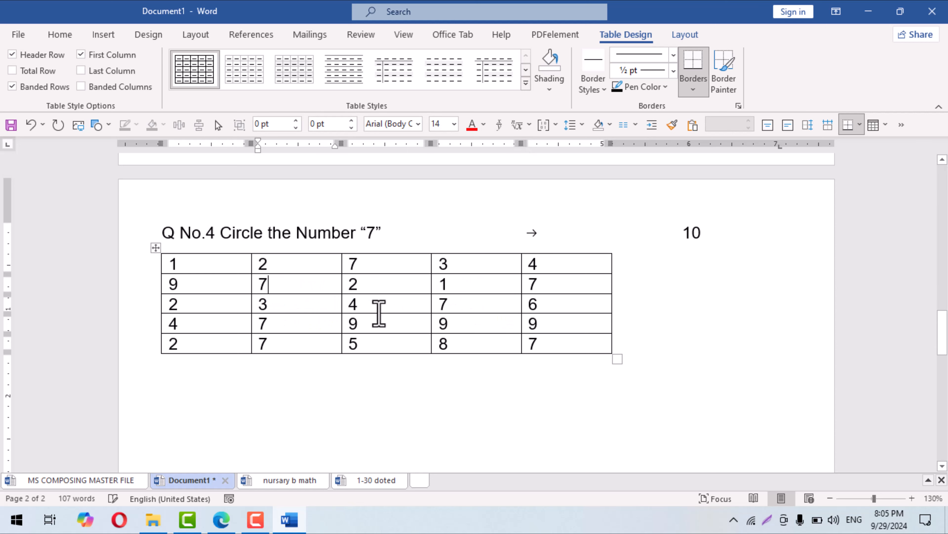
# Stretch the Q No.4 table to about 2.3" high and centre it horizontally on the page
pyautogui.moveTo(617, 359); pyautogui.dragTo(589, 422)
pyautogui.scroll(-2, 588, 372)
pyautogui.click(592, 421)
pyautogui.hotkey('ctrl', 'e')
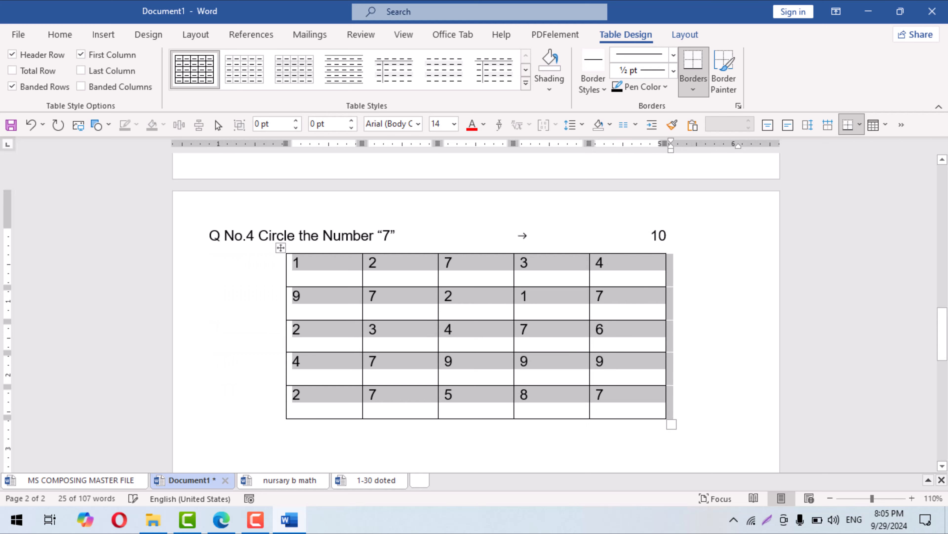
# Centre the numbers in the Q No.4 table's cells both ways and remove all of the table's borders
pyautogui.click(685, 35)
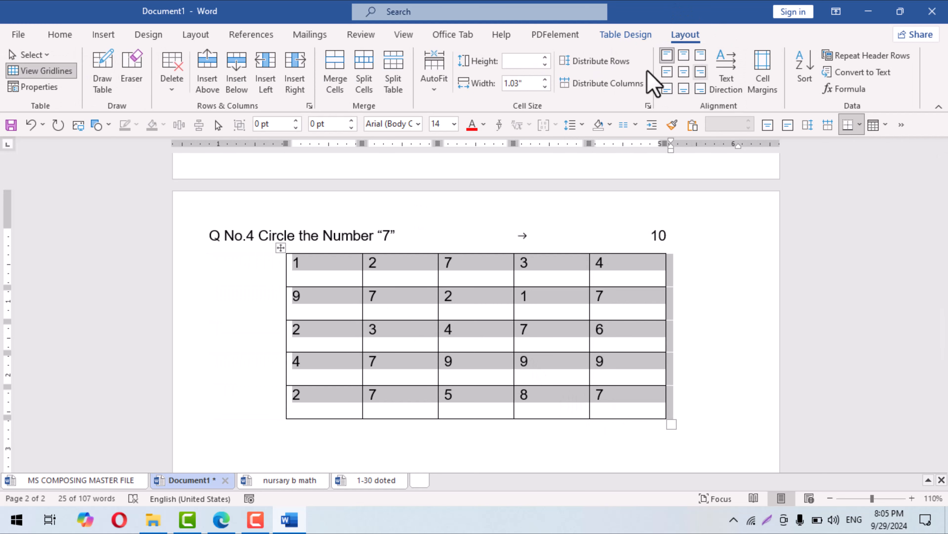
pyautogui.click(684, 72)
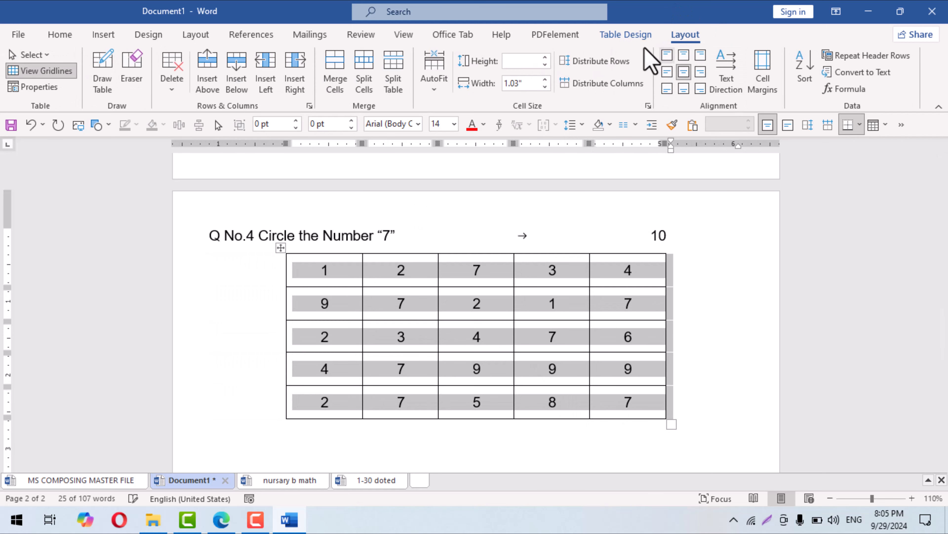
pyautogui.click(638, 35)
pyautogui.click(694, 88)
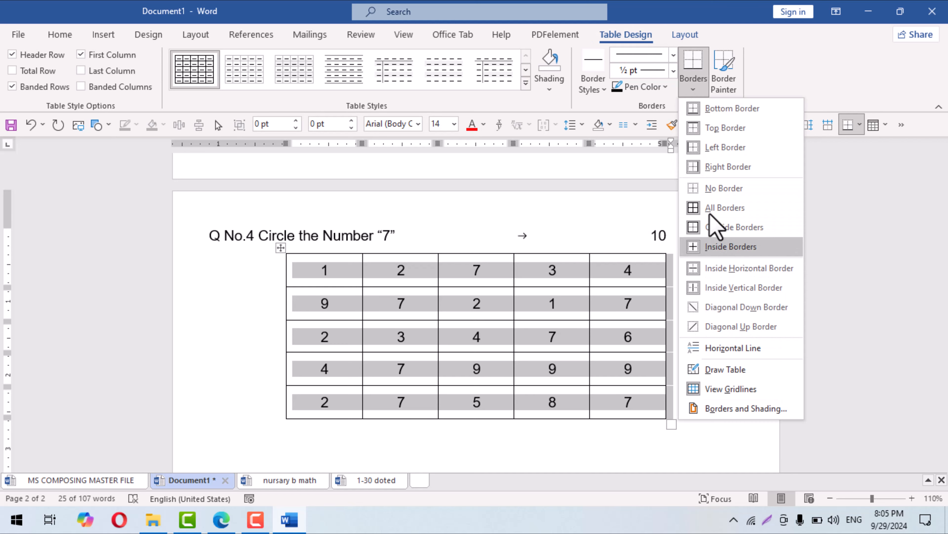
pyautogui.click(708, 189)
pyautogui.click(612, 442)
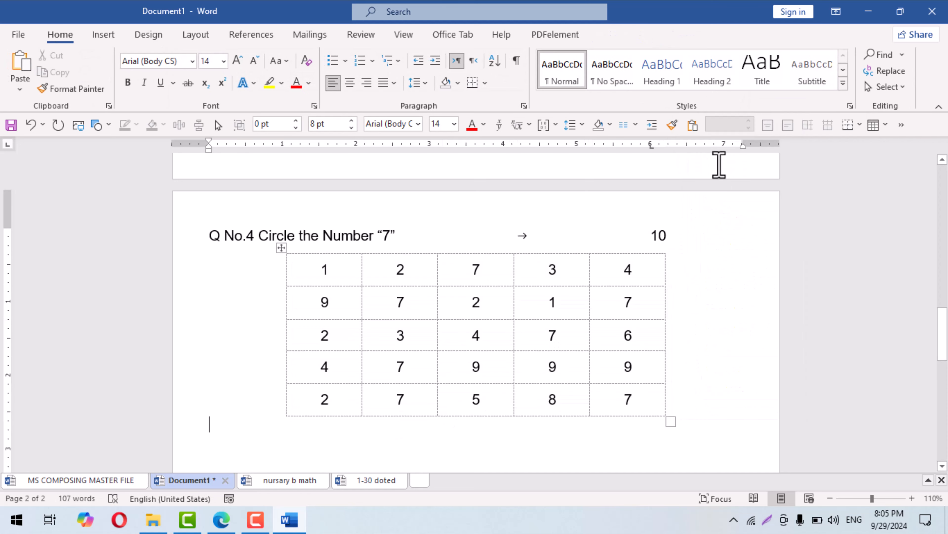
pyautogui.click(497, 35)
pyautogui.click(394, 380)
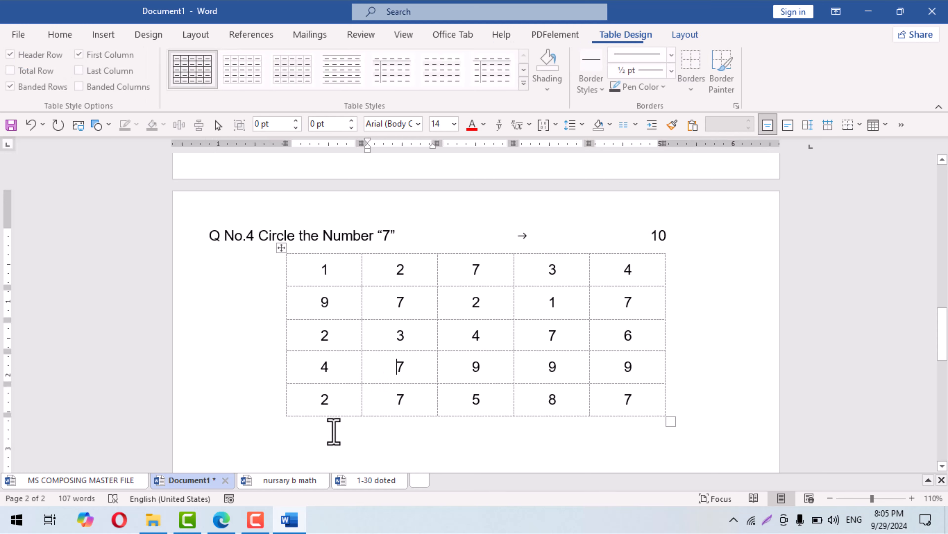
# Add the heading "Q No.5 Circle the smaller object." below the Q No.4 table and start a new line
pyautogui.click(332, 433)
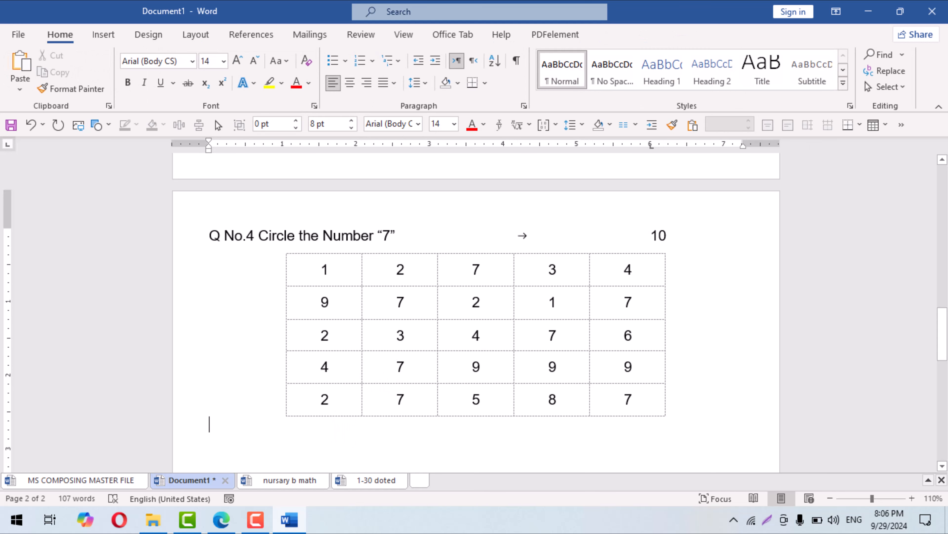
pyautogui.scroll(-4, 476, 299)
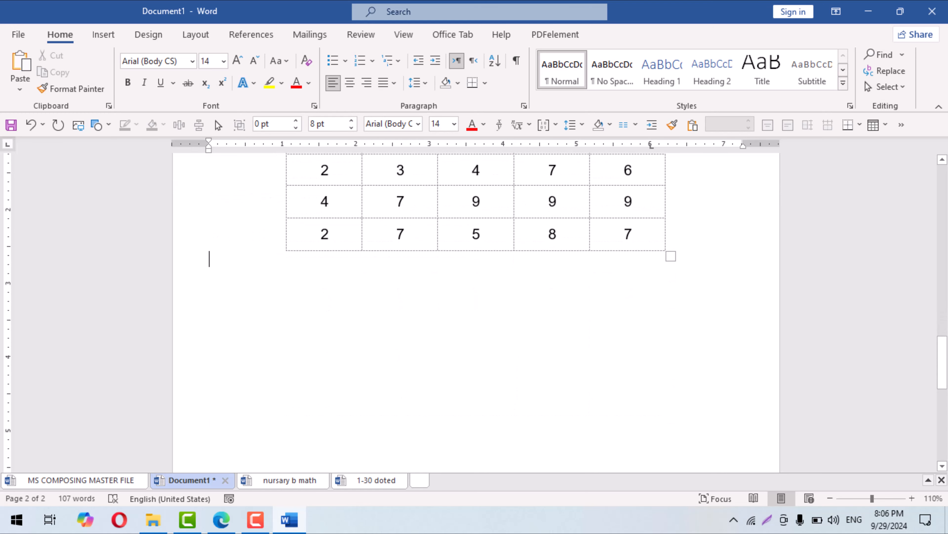
pyautogui.write('Q No.')
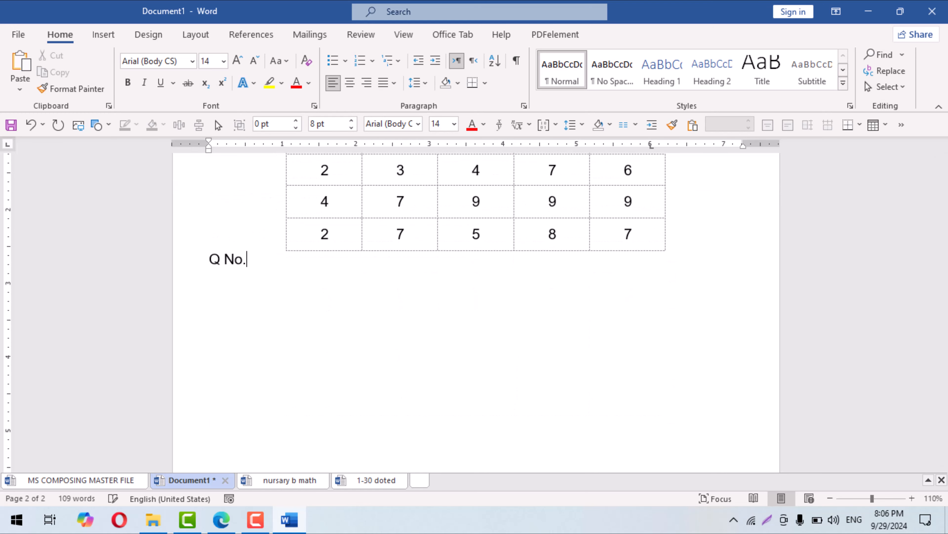
pyautogui.write('5 Circle the smaller object.')
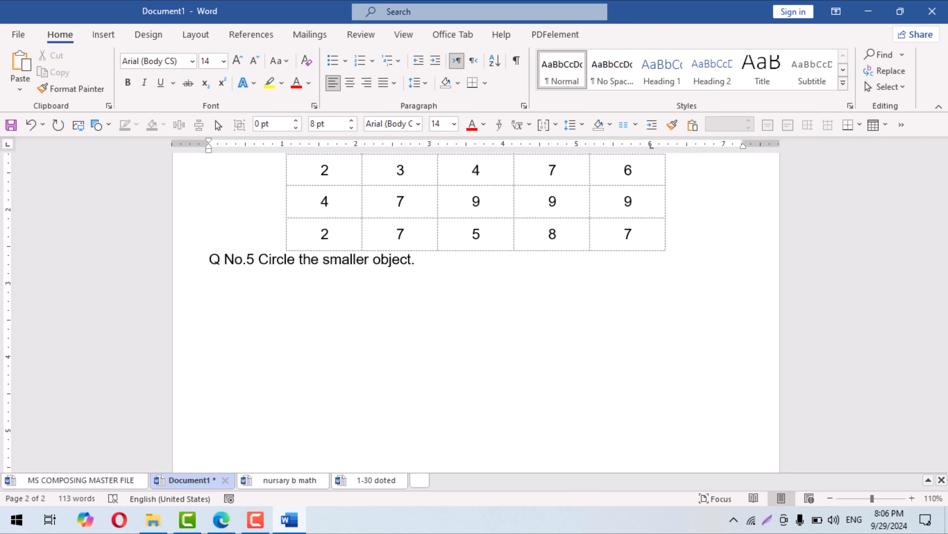
pyautogui.press('Return')
pyautogui.hotkey('ctrl', 's')
pyautogui.press('Escape')
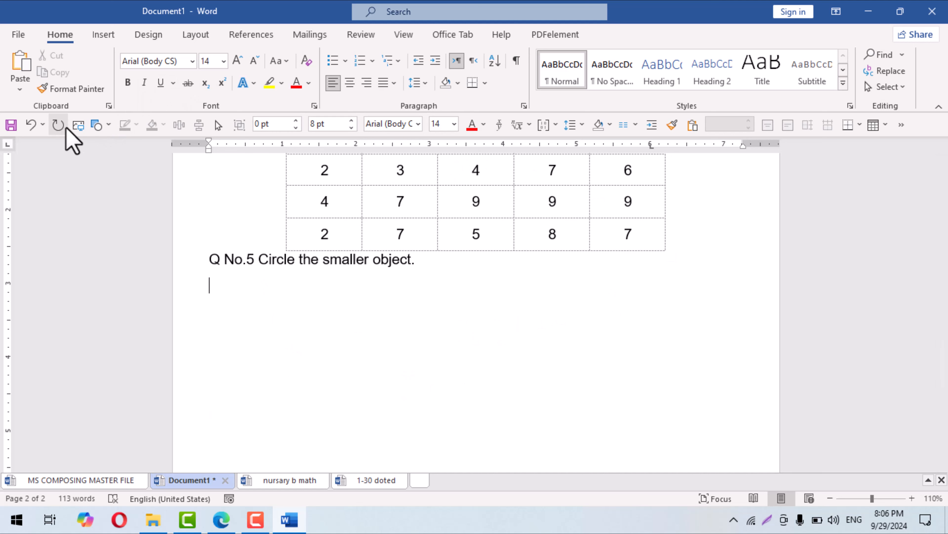
# Insert the "ball" picture from the Matterial folder in "word ms composing" on drive D: below the Q No.5 heading
pyautogui.click(78, 127)
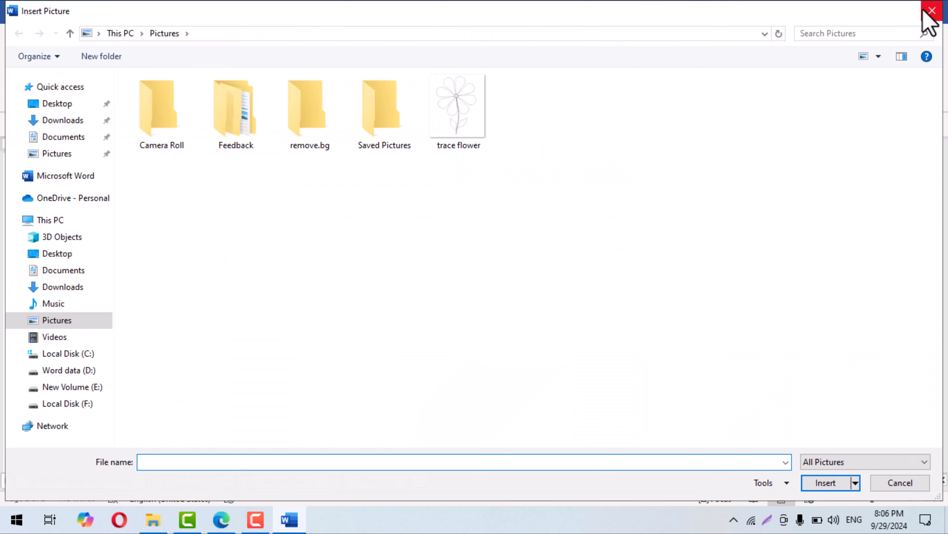
pyautogui.click(932, 10)
pyautogui.click(103, 35)
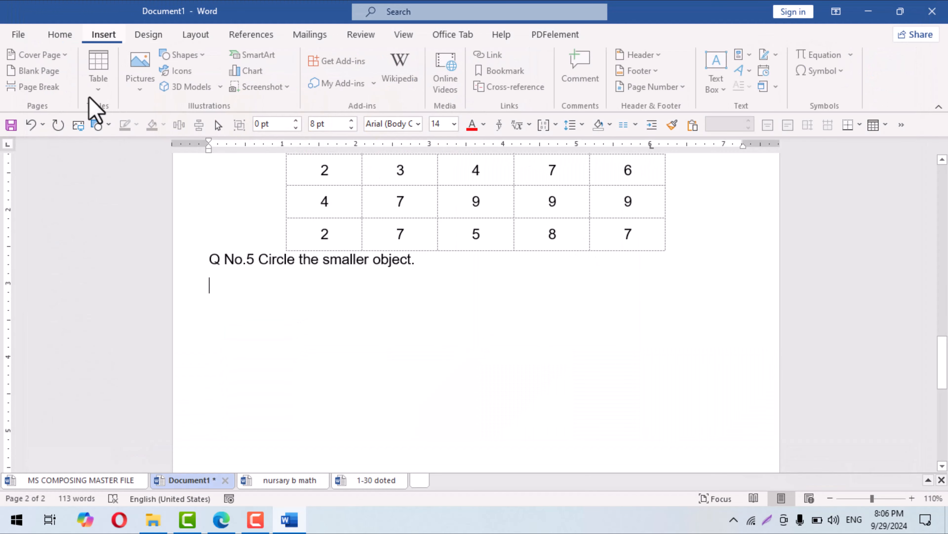
pyautogui.click(137, 76)
pyautogui.click(159, 128)
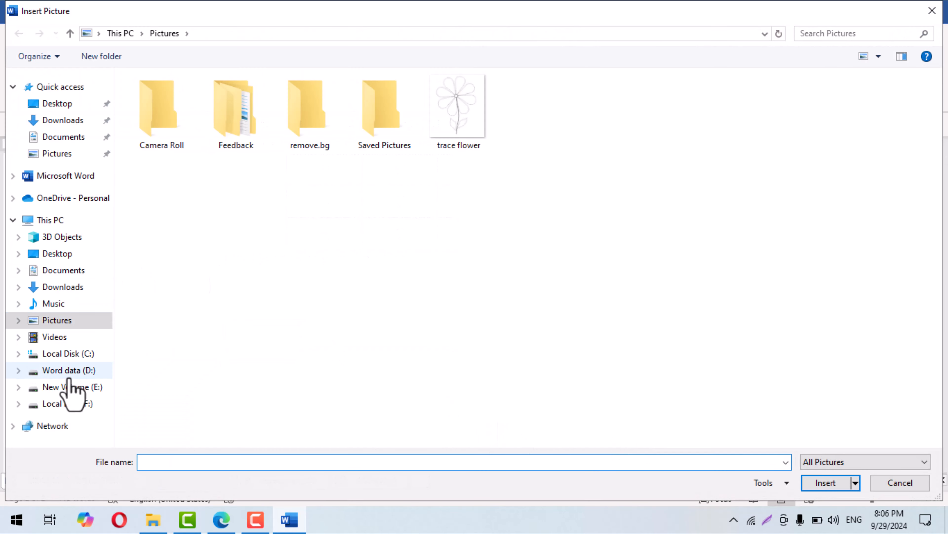
pyautogui.click(65, 371)
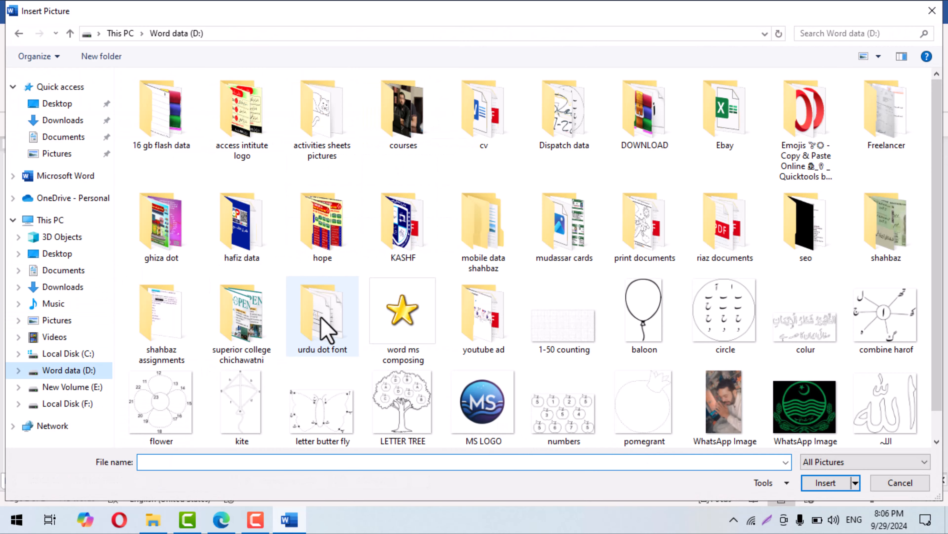
pyautogui.doubleClick(405, 317)
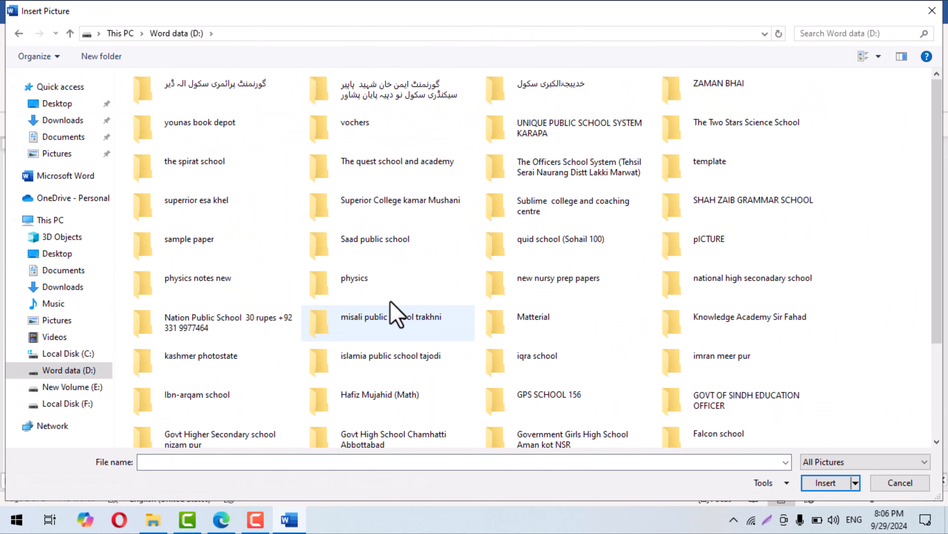
pyautogui.doubleClick(529, 333)
pyautogui.click(351, 322)
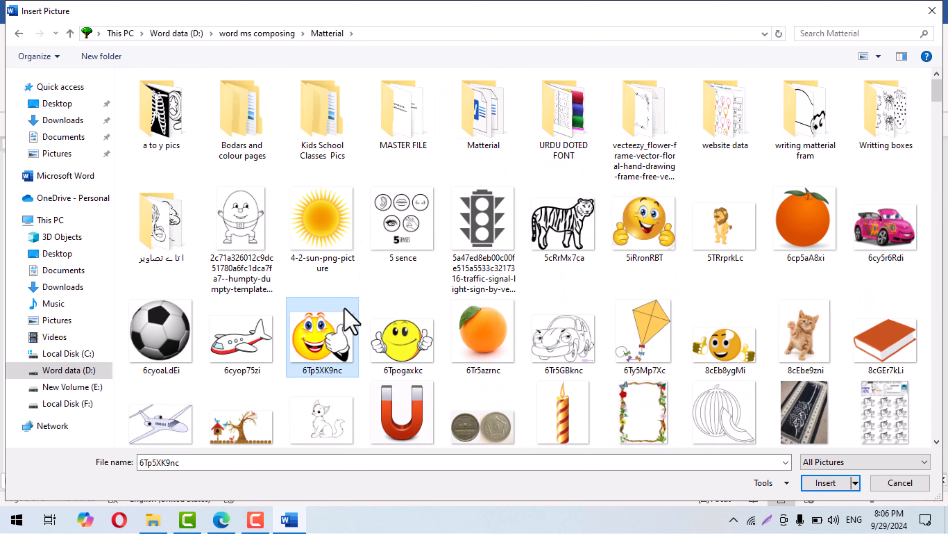
pyautogui.press('b')
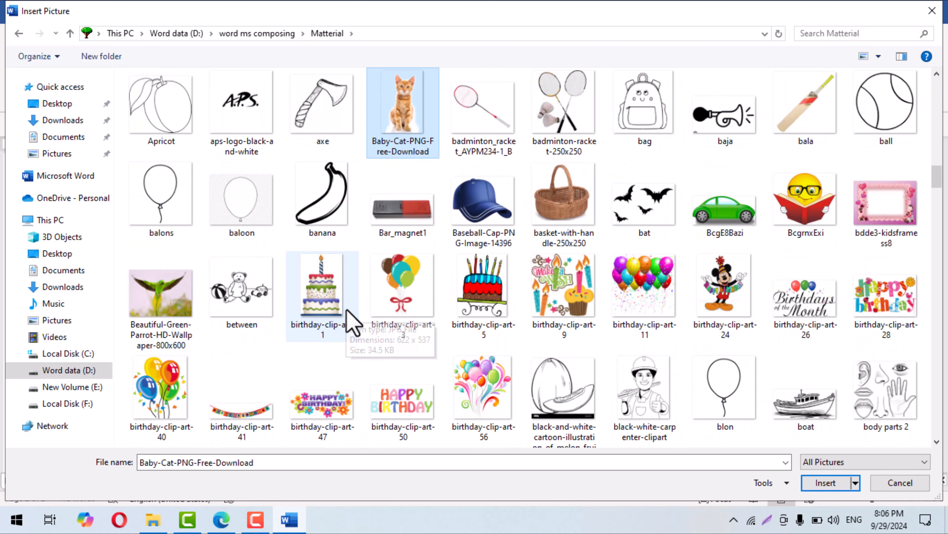
pyautogui.doubleClick(885, 105)
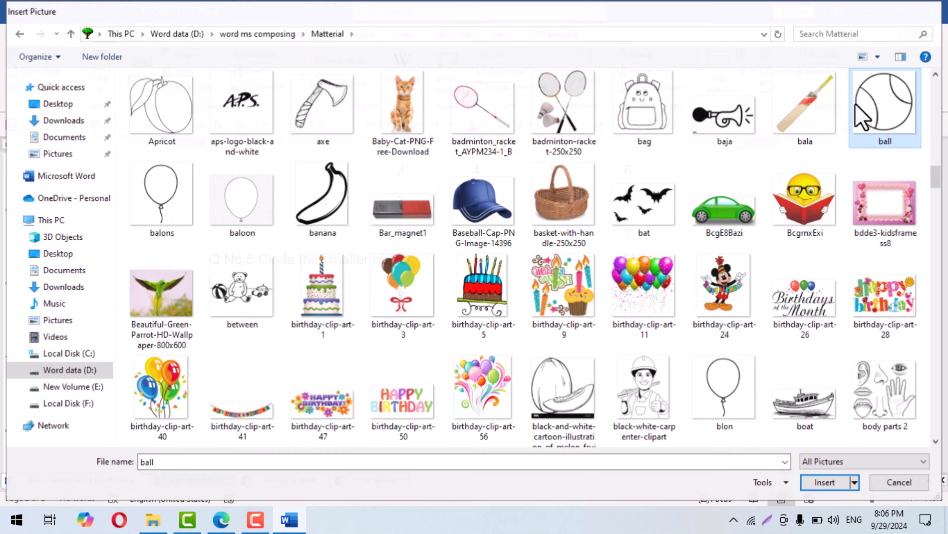
# Shrink the ball picture to about 1.2" and float it in front of text below the Q No.5 heading
pyautogui.moveTo(381, 276); pyautogui.dragTo(299, 358)
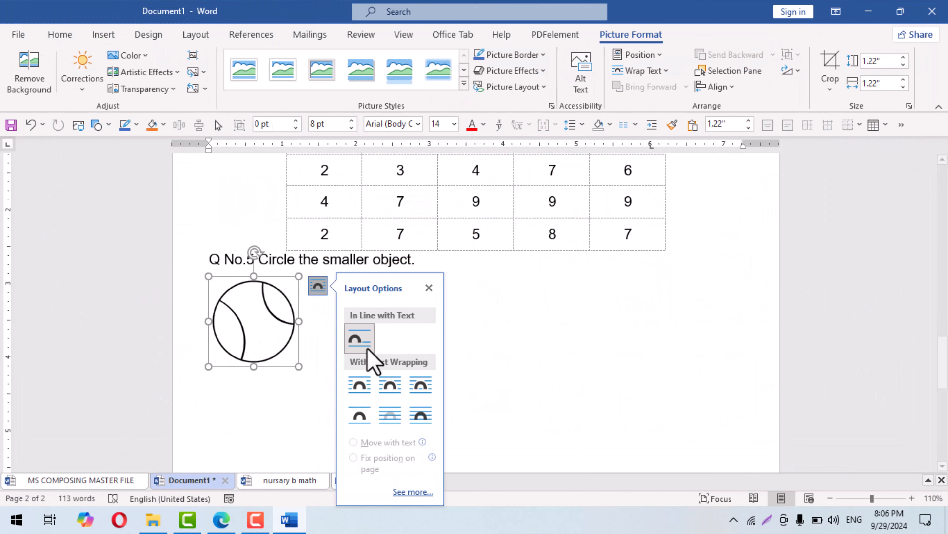
pyautogui.click(414, 415)
pyautogui.moveTo(252, 339); pyautogui.dragTo(318, 347)
pyautogui.moveTo(367, 374); pyautogui.dragTo(361, 368)
# Place a smaller ball copy of about 0.73" beside the large one and align both by their middles
pyautogui.moveTo(322, 339); pyautogui.dragTo(557, 350)
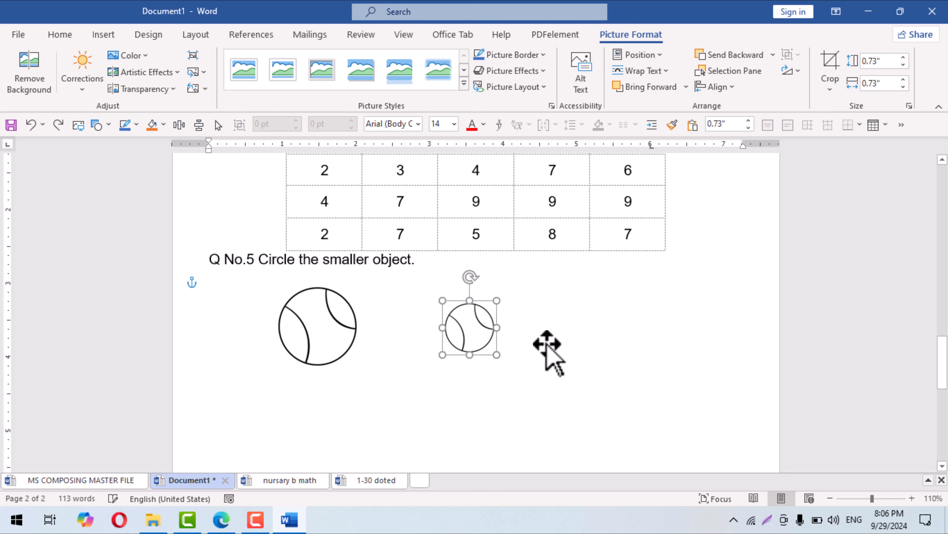
pyautogui.keyDown('shift'); pyautogui.click(292, 318); pyautogui.keyUp('shift')
pyautogui.moveTo(381, 328); pyautogui.dragTo(454, 329)
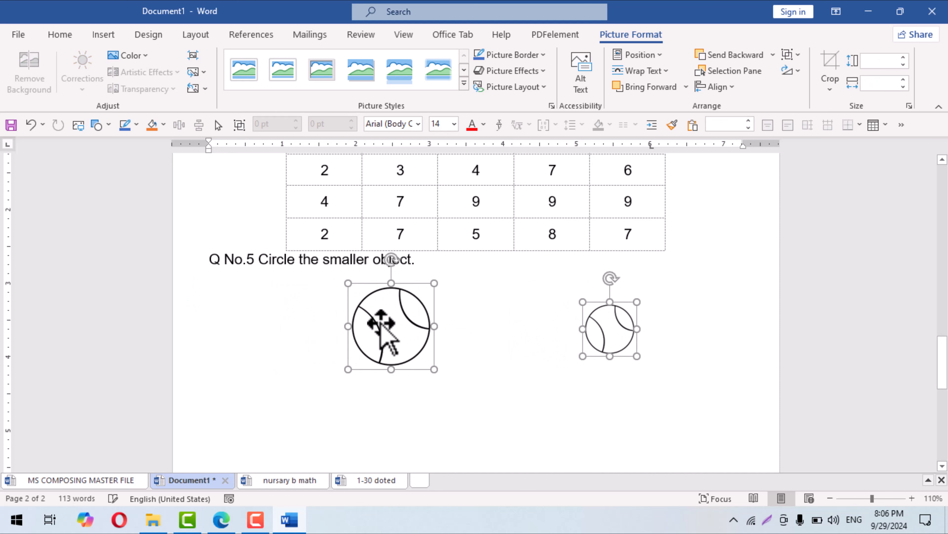
pyautogui.click(716, 87)
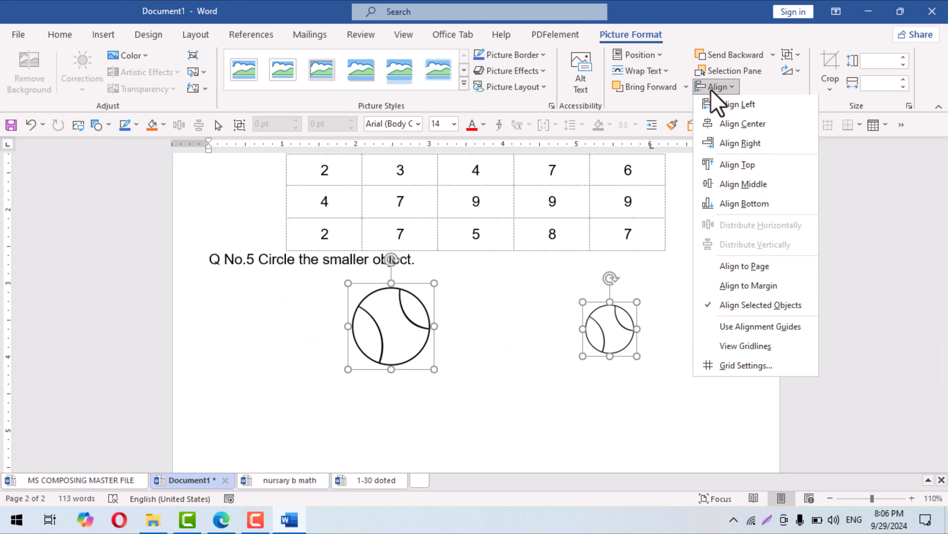
pyautogui.click(712, 187)
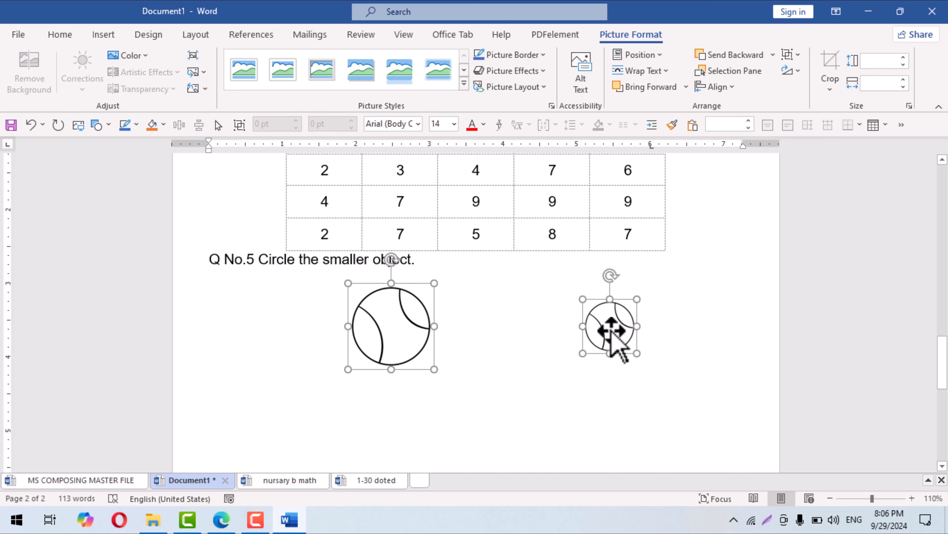
# Bring the two balls closer together and shift them toward the page's right margin below the Q No.5 heading
pyautogui.moveTo(609, 328)
pyautogui.mouseDown()
pyautogui.moveTo(651, 329)
pyautogui.moveTo(604, 340)
pyautogui.mouseUp()
pyautogui.click(592, 362)
pyautogui.keyDown('shift'); pyautogui.click(463, 355); pyautogui.keyUp('shift')
pyautogui.moveTo(463, 355); pyautogui.dragTo(489, 349)
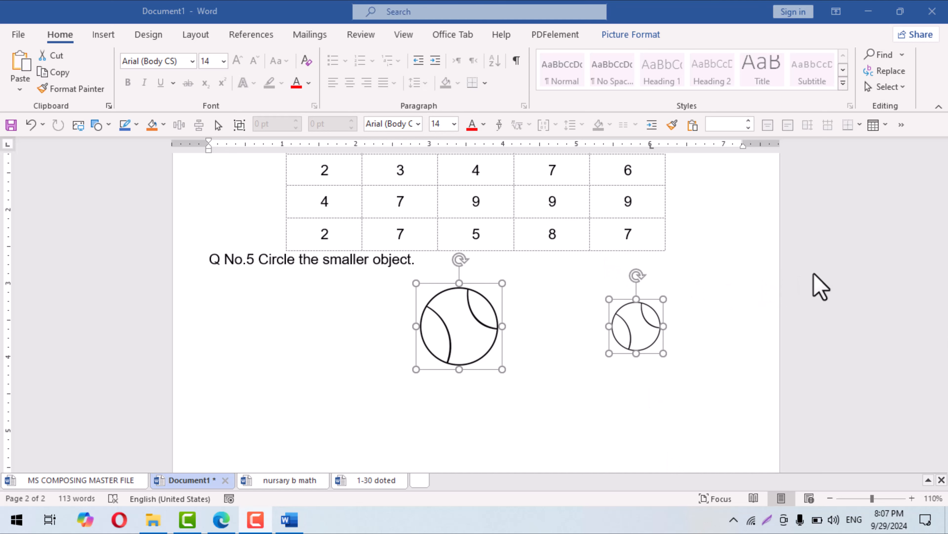
pyautogui.click(814, 291)
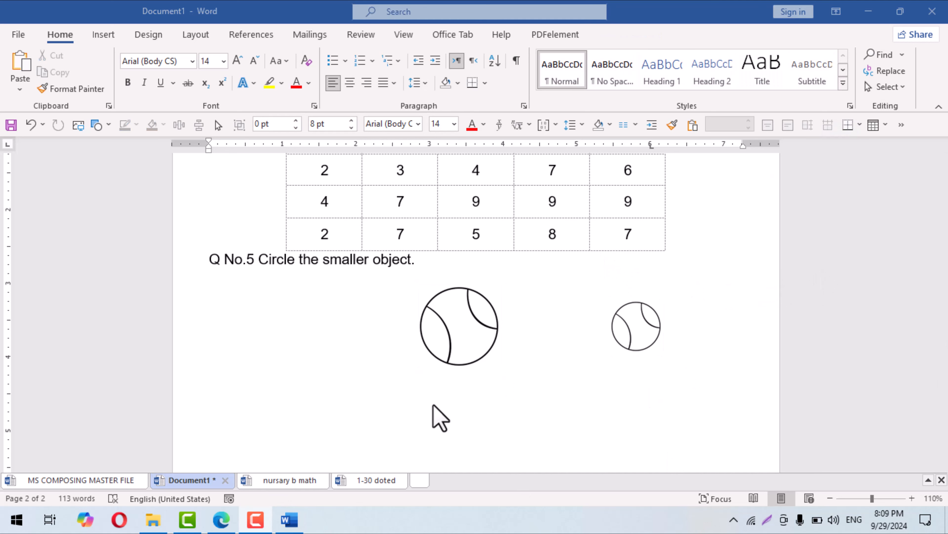
# Add the heading "Q No.6 Match the Letters." with 10 marks below the balls
pyautogui.click(296, 413)
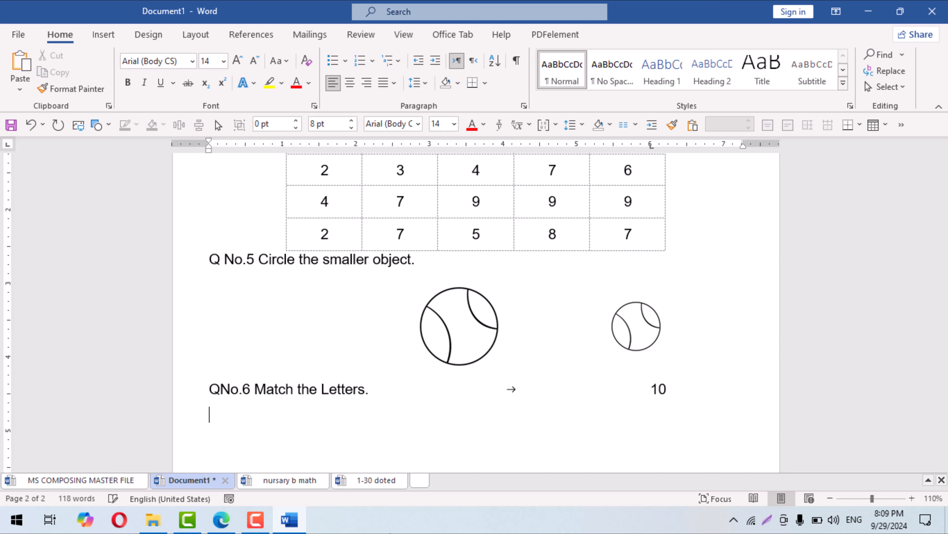
pyautogui.scroll(-3, 402, 383)
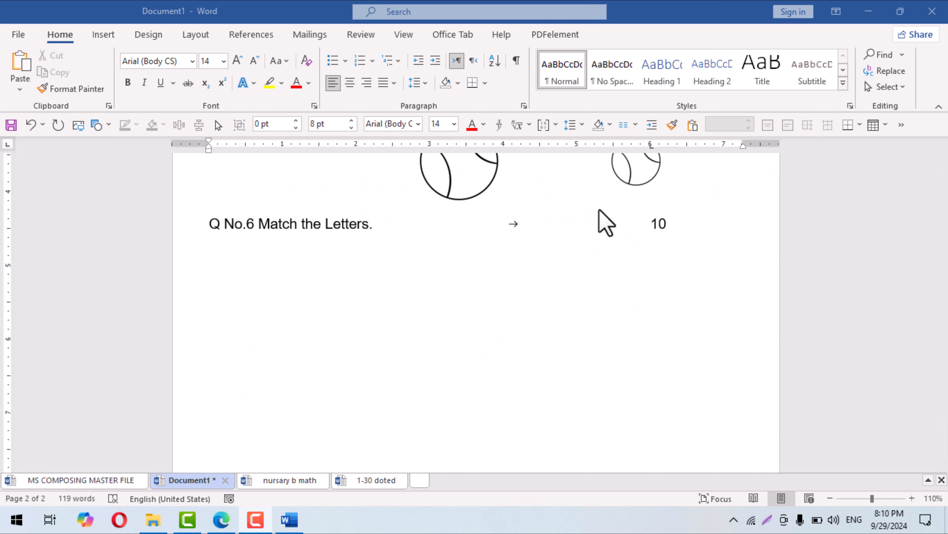
# Insert a table of two columns and two rows below the Q No.6 heading
pyautogui.click(287, 258)
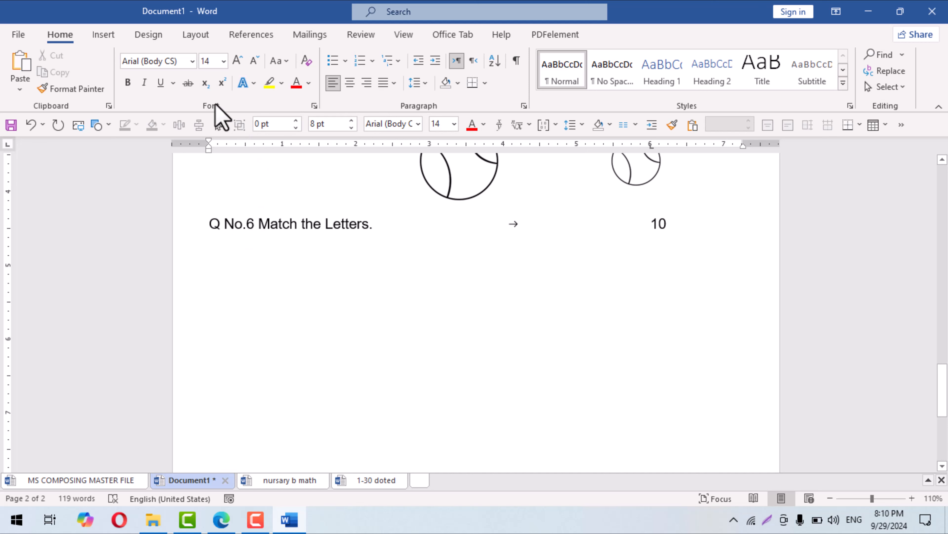
pyautogui.click(105, 37)
pyautogui.click(100, 69)
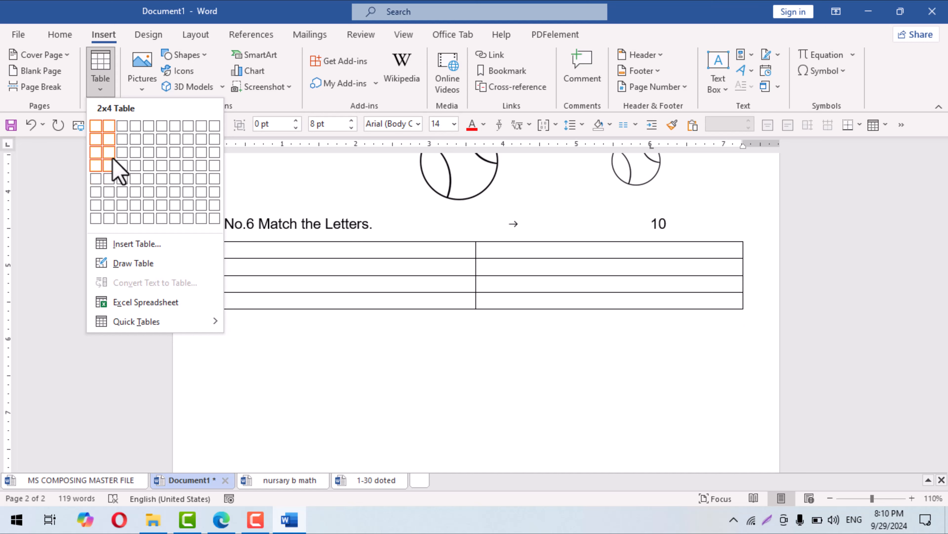
pyautogui.click(109, 138)
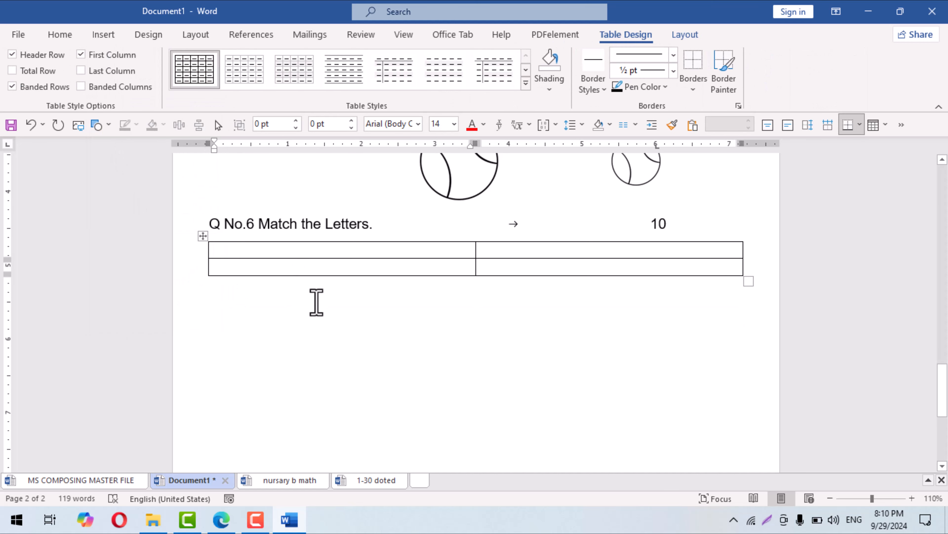
# Fill the Q No.6 table's first row with 3 and 7 and its second row with 5 and 3
pyautogui.write('3')
pyautogui.press('Tab')
pyautogui.write('7')
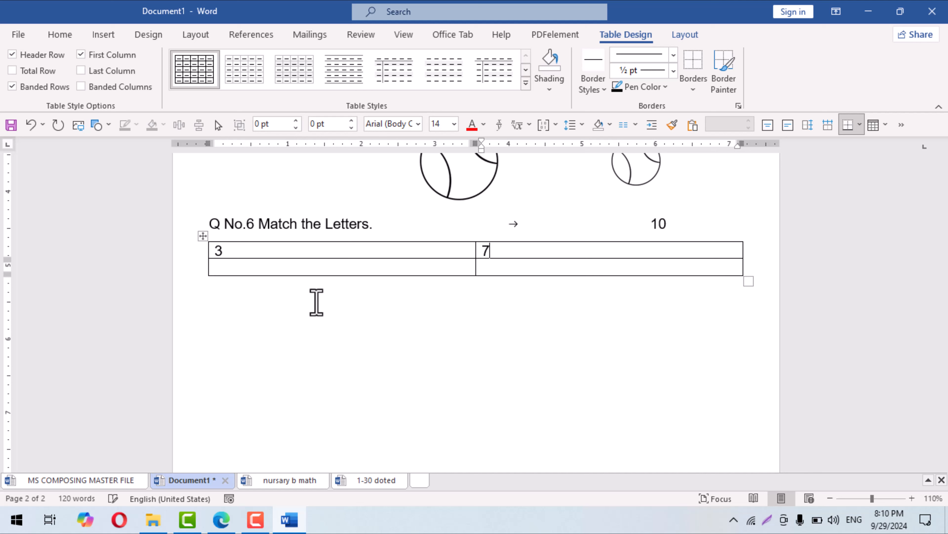
pyautogui.press('Tab')
pyautogui.write('5')
pyautogui.press('Tab')
pyautogui.write('3')
pyautogui.press('Tab')
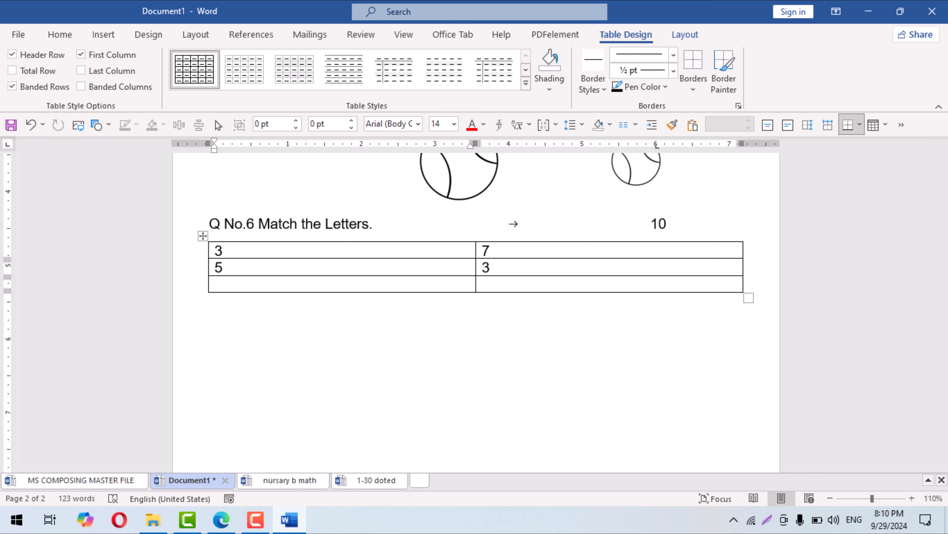
# Extend the Q No.6 table with four rows containing 7 and 5, 9 and 11, 11 and 13, and 13 and 9
pyautogui.press('Tab')
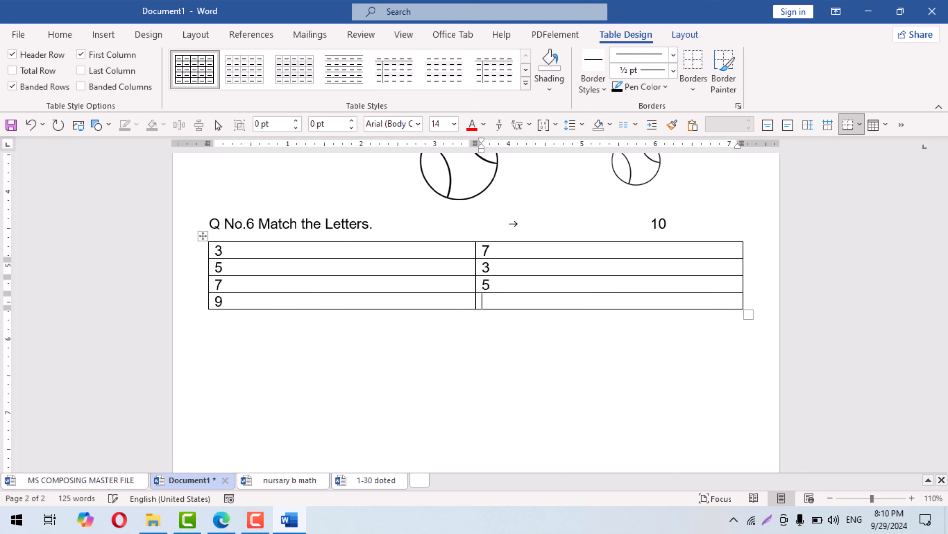
pyautogui.press('Tab')
pyautogui.write('11')
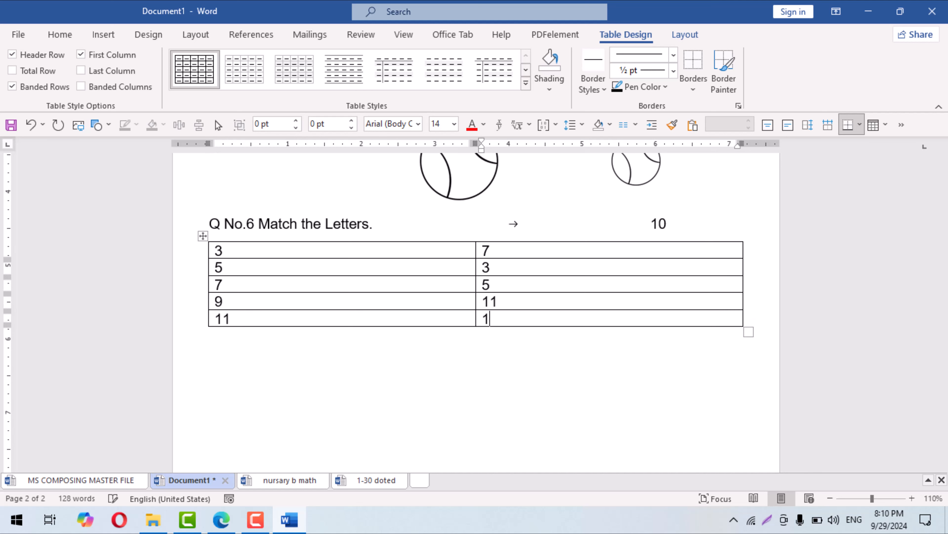
pyautogui.write('3')
pyautogui.press('Tab')
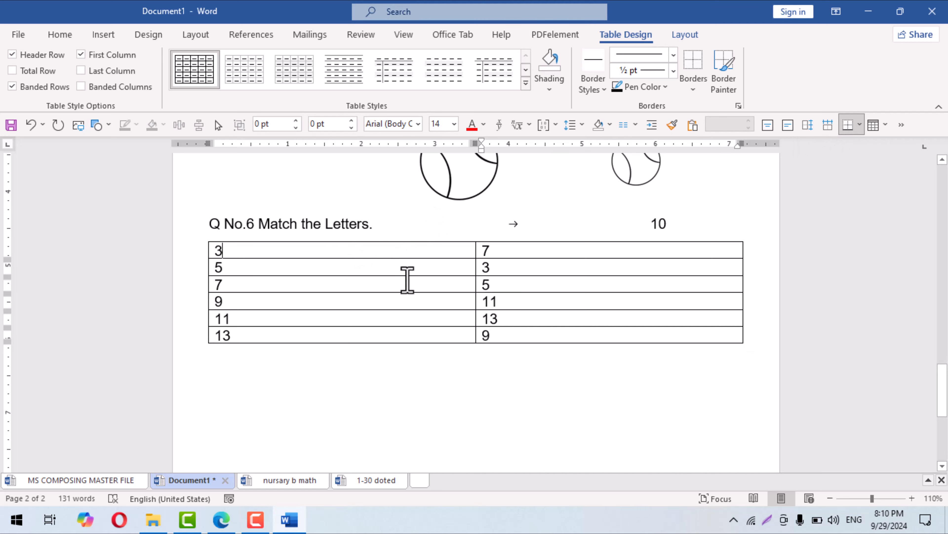
# Centre all the numbers in the Q No.6 table horizontally and vertically within their cells
pyautogui.moveTo(329, 251); pyautogui.dragTo(506, 335)
pyautogui.click(685, 36)
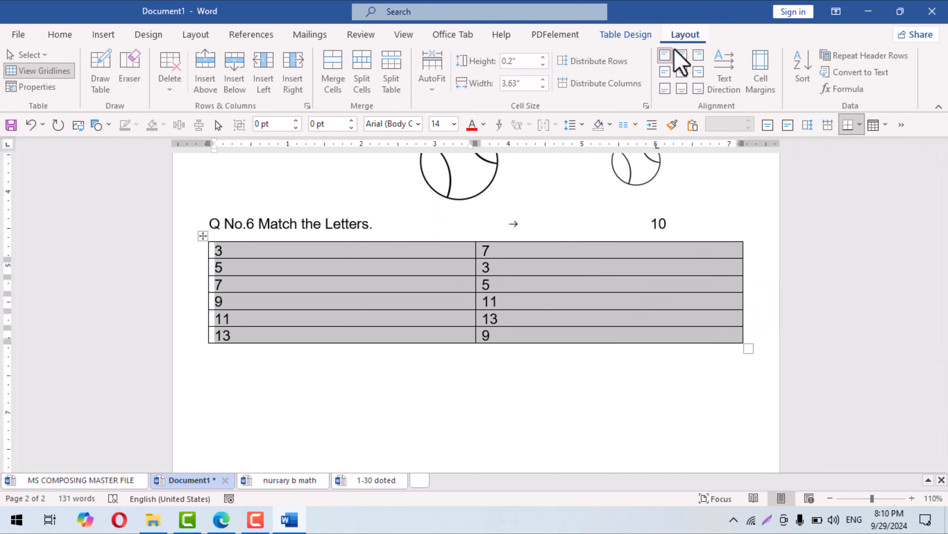
pyautogui.click(683, 72)
pyautogui.click(693, 347)
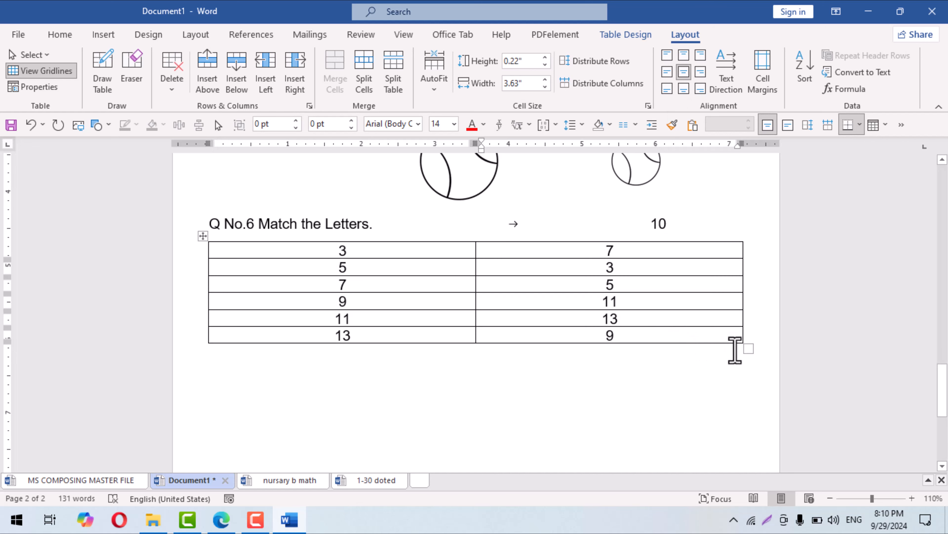
# Enlarge the Q No.6 table to rows about 0.51" high and columns about 3.59" wide, and check its fit on the page
pyautogui.moveTo(748, 346); pyautogui.dragTo(731, 452)
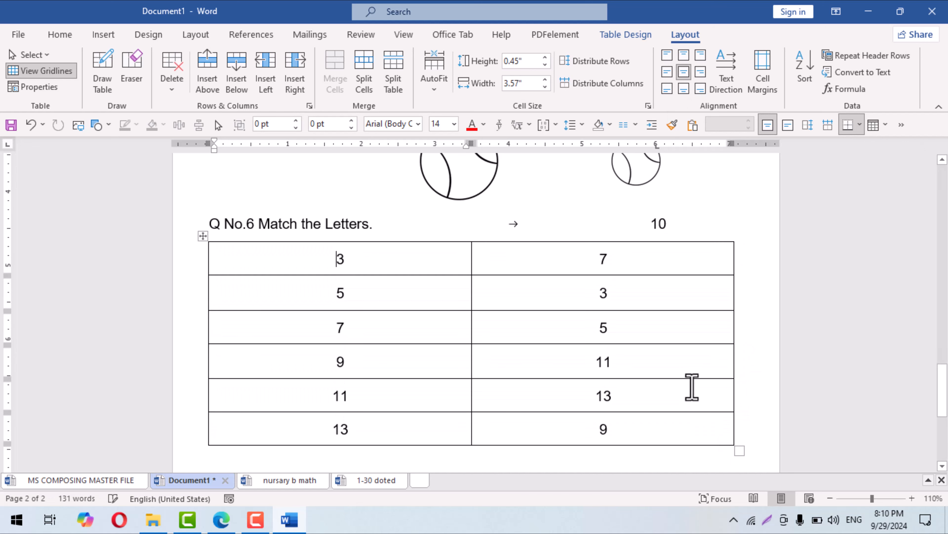
pyautogui.scroll(-3, 691, 384)
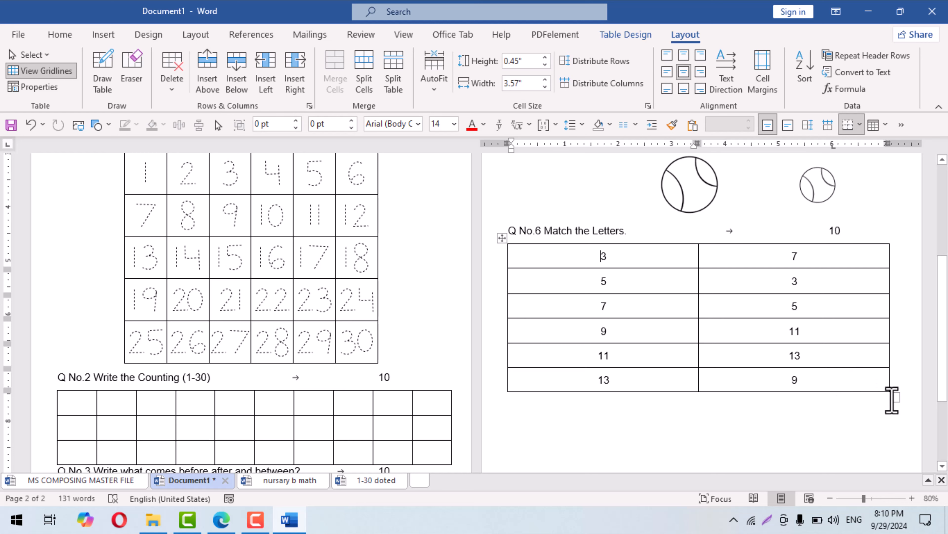
pyautogui.moveTo(893, 398); pyautogui.dragTo(891, 414)
pyautogui.moveTo(942, 333); pyautogui.dragTo(942, 390)
pyautogui.moveTo(857, 494); pyautogui.dragTo(874, 502)
pyautogui.scroll(-2, 561, 334)
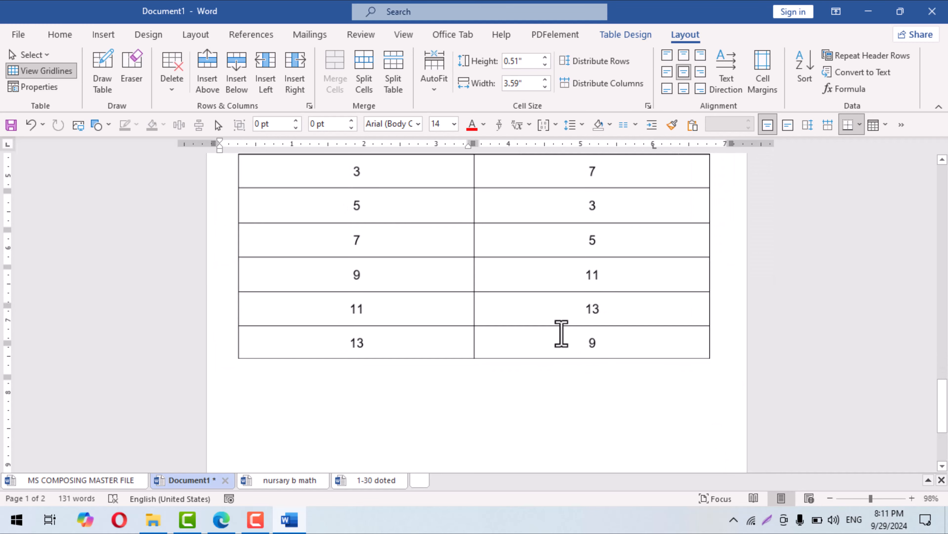
pyautogui.scroll(-2, 586, 334)
pyautogui.scroll(10, 593, 332)
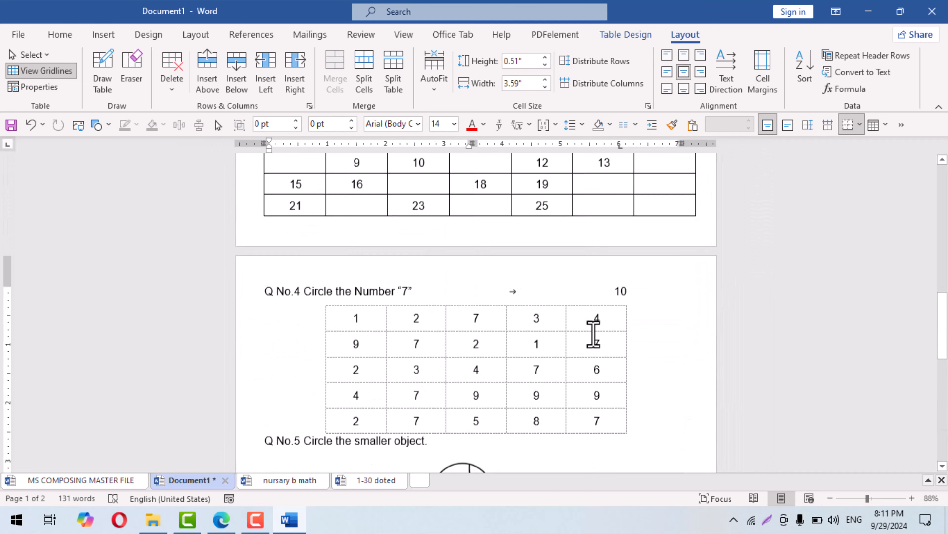
pyautogui.scroll(-6, 593, 334)
pyautogui.scroll(-4, 593, 333)
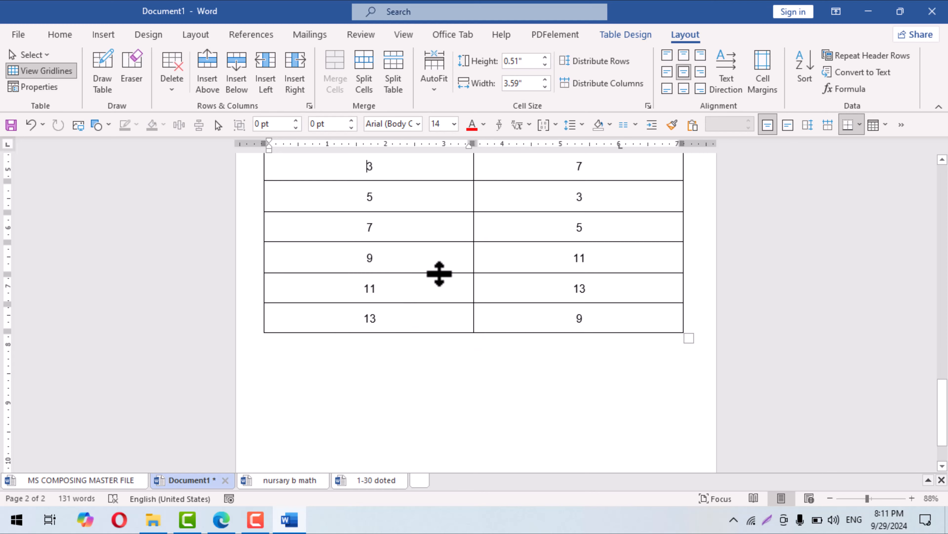
pyautogui.scroll(2, 439, 276)
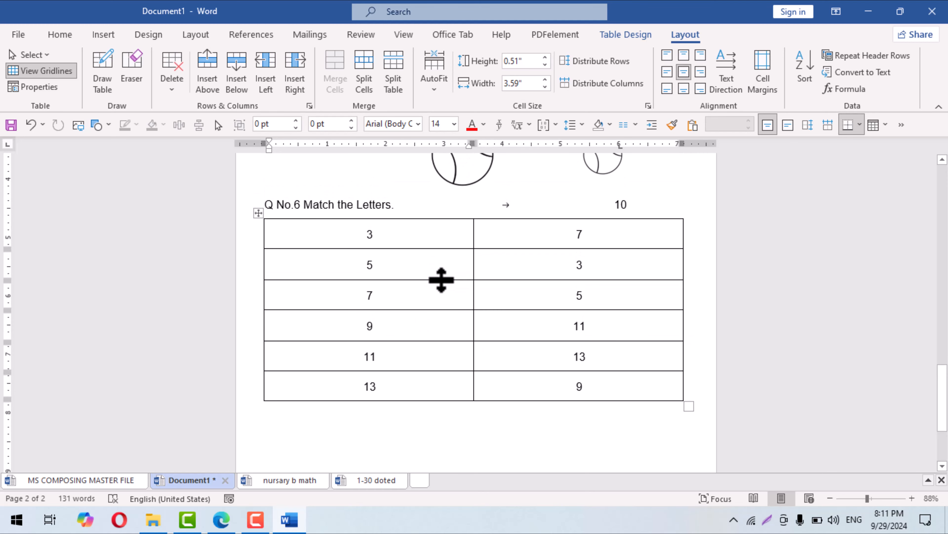
# Resize the Q No.6 table to columns about 1.86" wide and rows about 0.54" high, and centre it on the page
pyautogui.moveTo(693, 407); pyautogui.dragTo(483, 417)
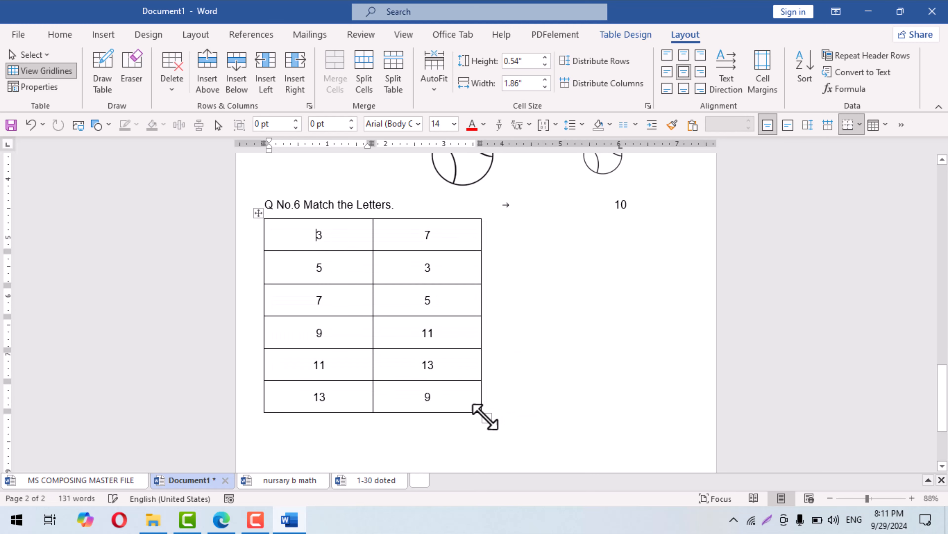
pyautogui.click(73, 34)
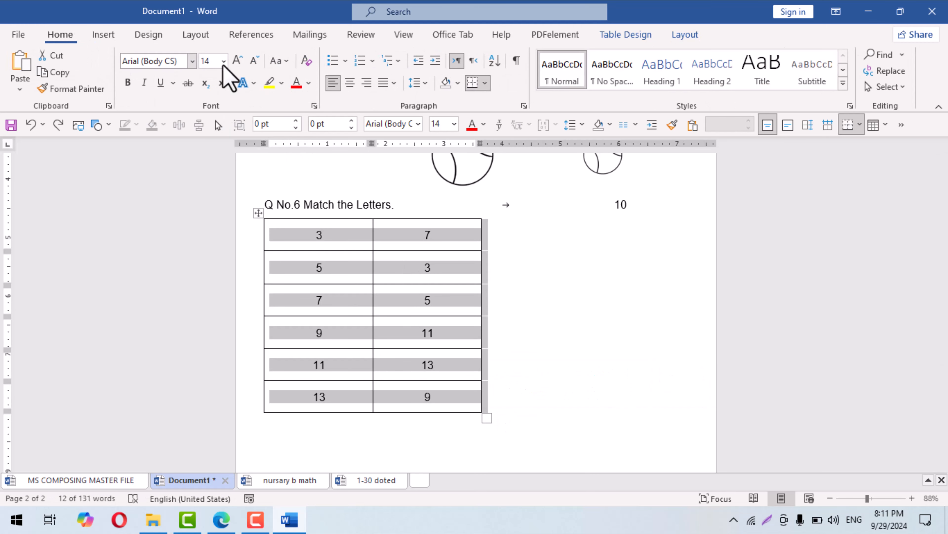
pyautogui.click(350, 82)
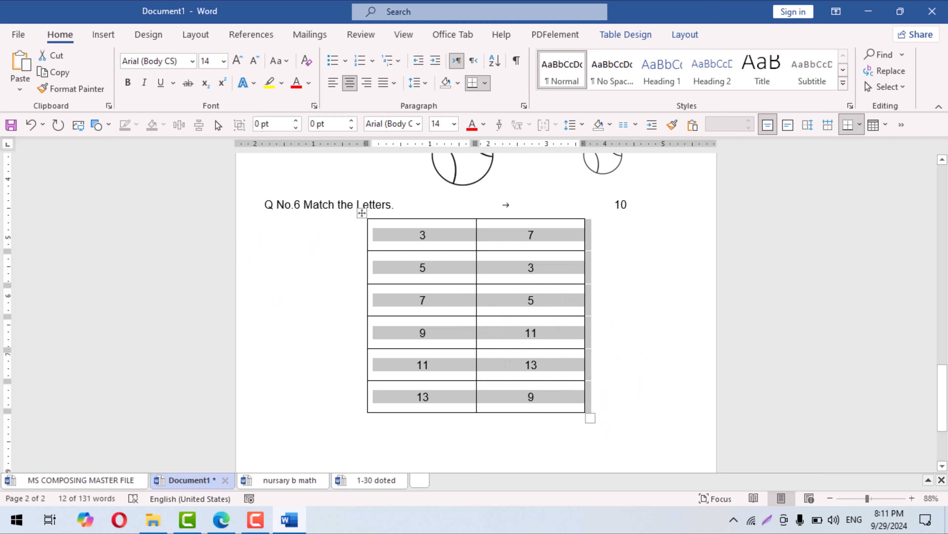
# Remove the Q No.6 table's borders and apply only outside borders around the whole table
pyautogui.scroll(3, 500, 374)
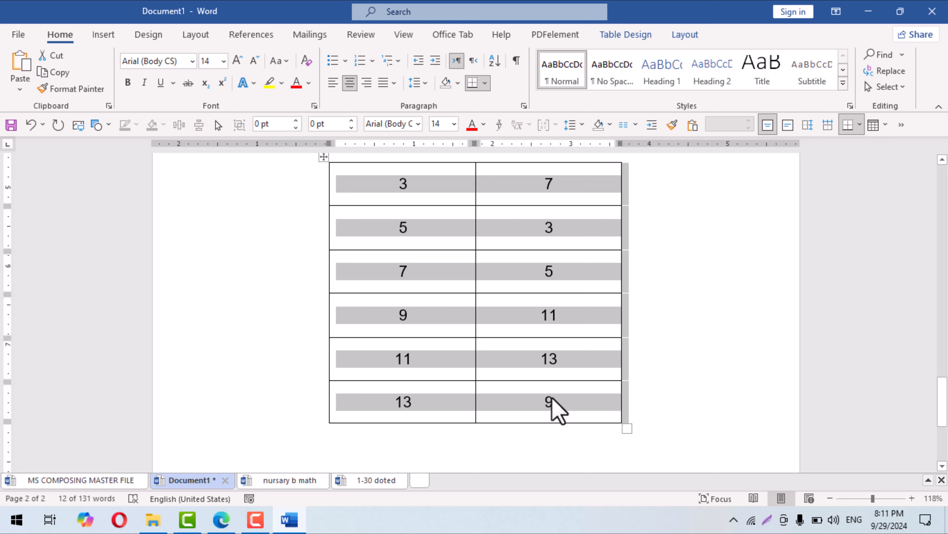
pyautogui.click(500, 193)
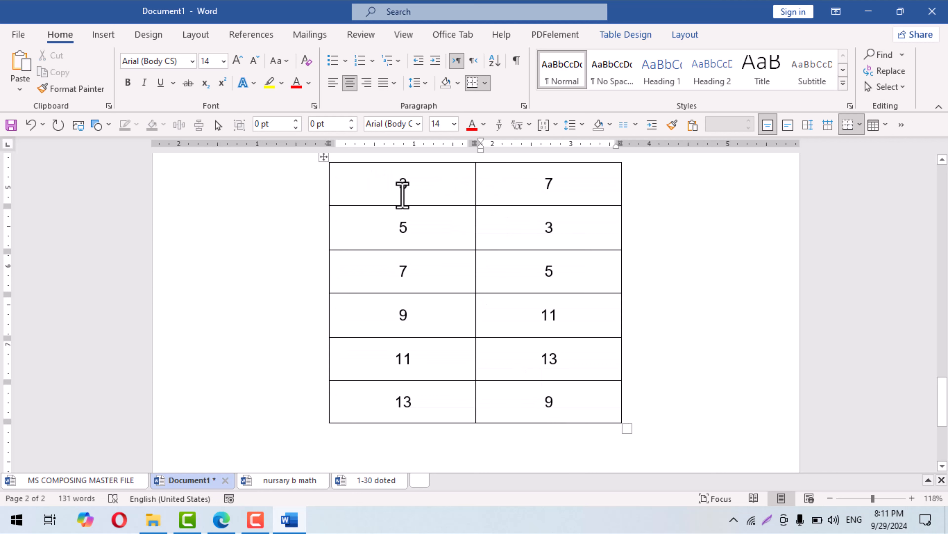
pyautogui.click(627, 428)
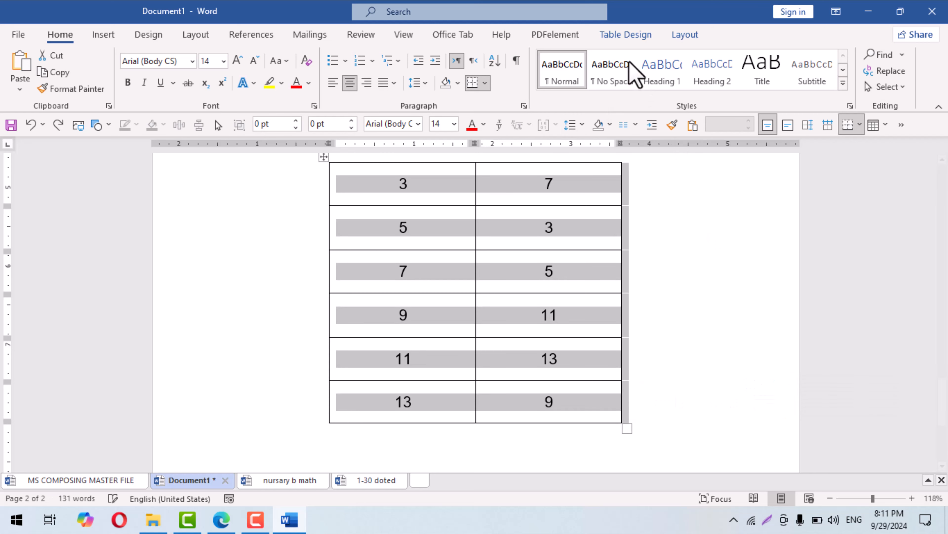
pyautogui.click(635, 35)
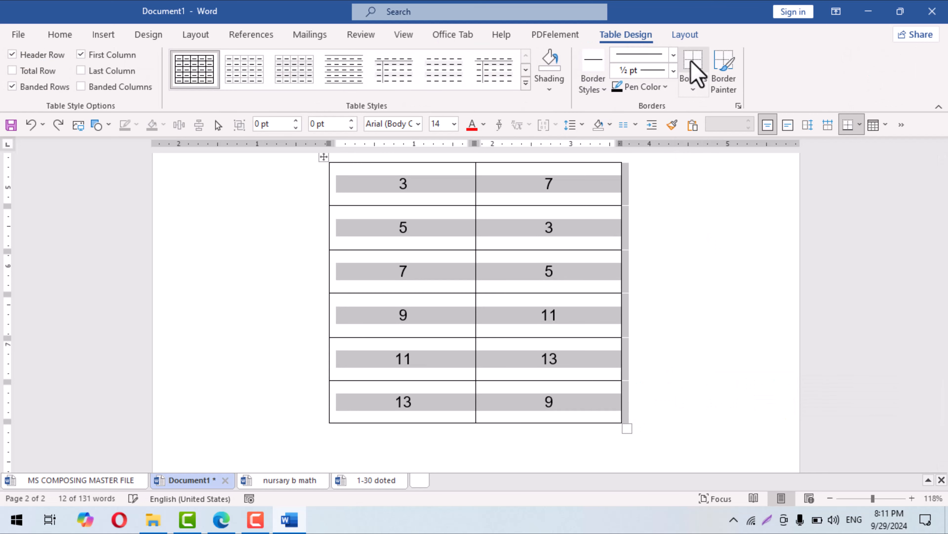
pyautogui.click(694, 64)
pyautogui.click(694, 89)
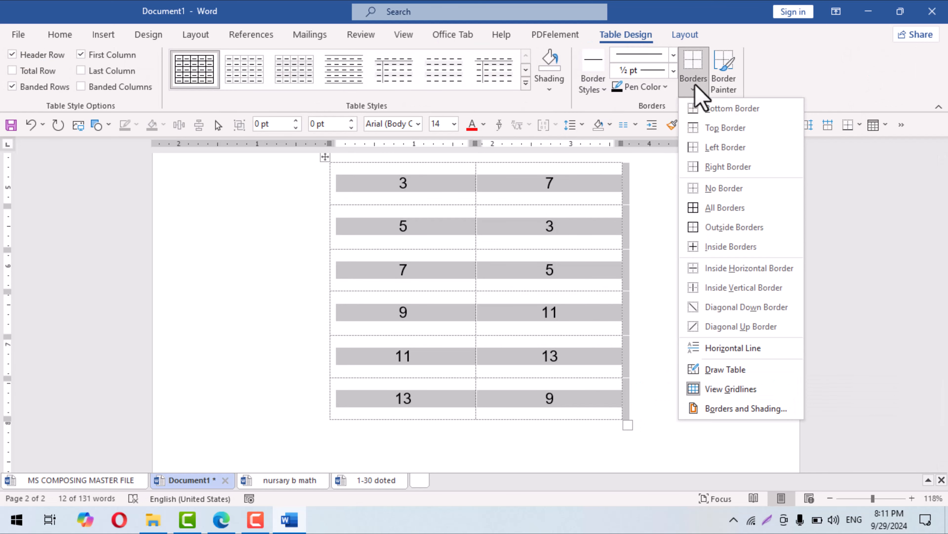
pyautogui.click(699, 228)
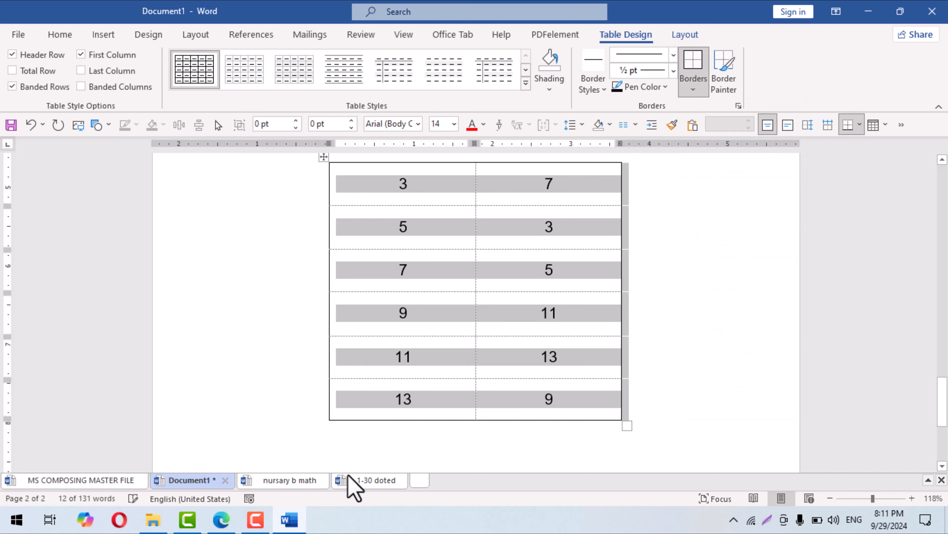
pyautogui.click(192, 458)
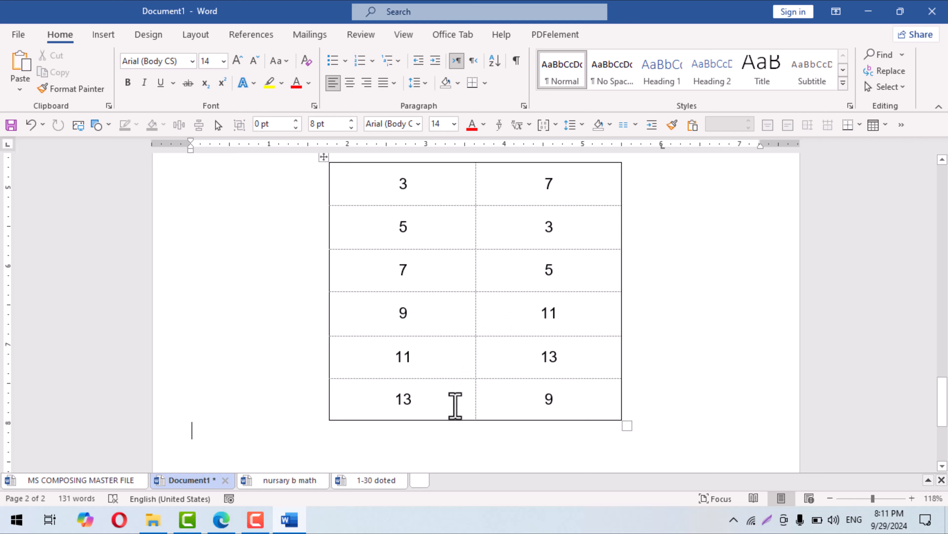
# Hide the gridlines of the Q No.6 table and show them again
pyautogui.click(455, 404)
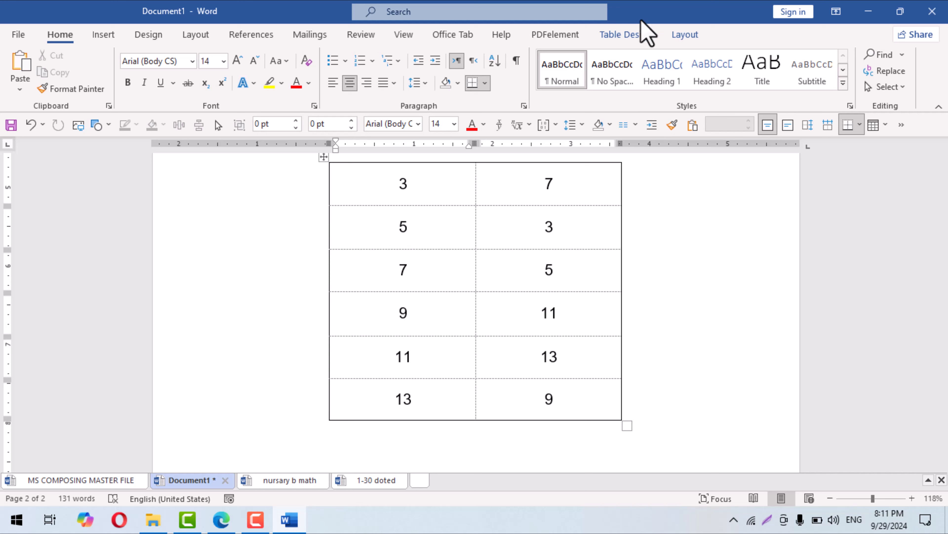
pyautogui.click(625, 35)
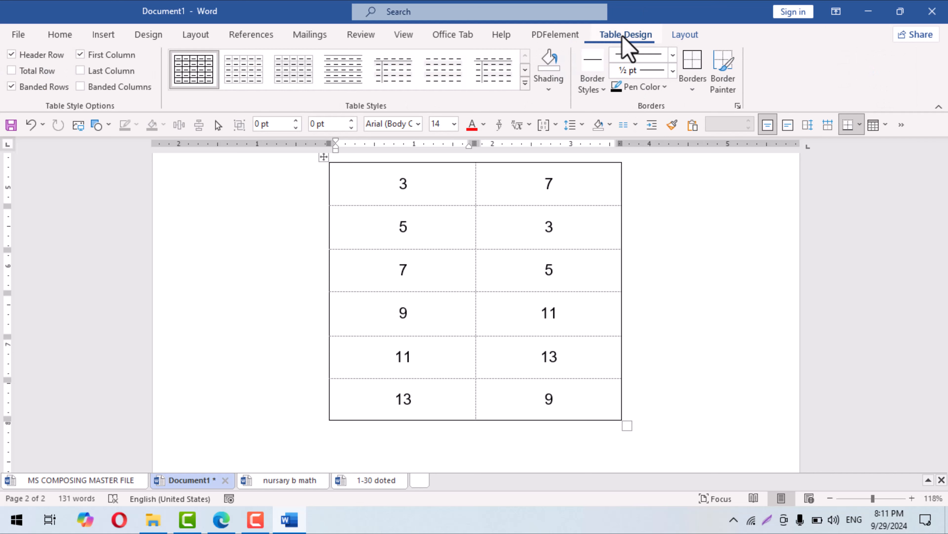
pyautogui.click(694, 88)
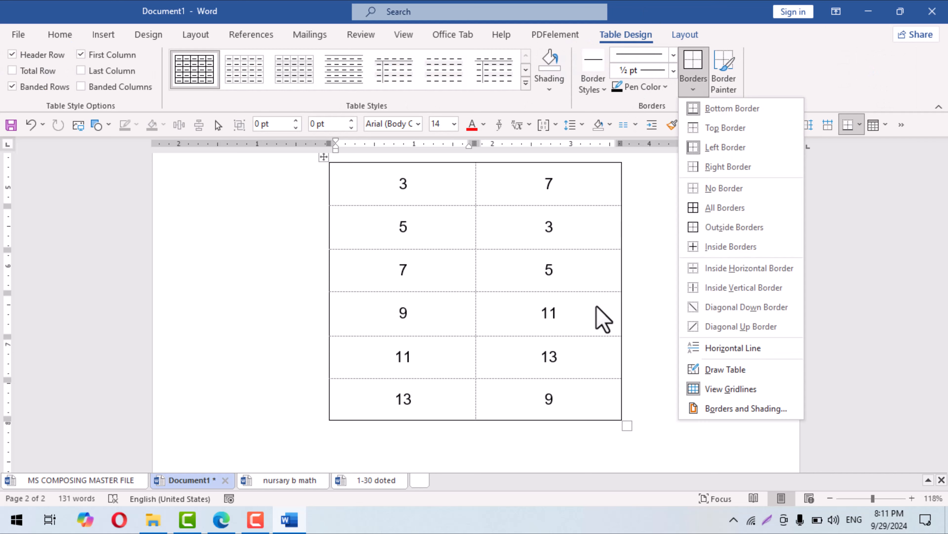
pyautogui.click(720, 390)
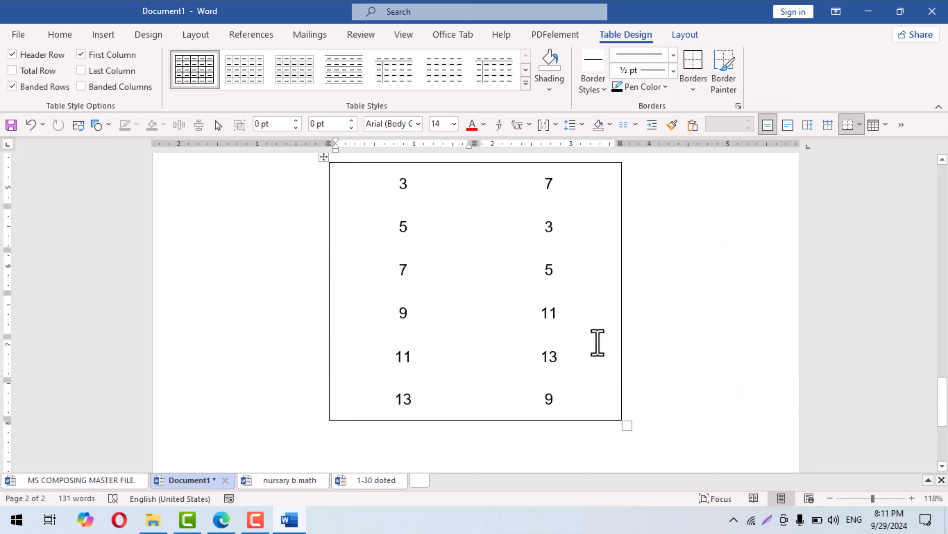
pyautogui.click(695, 90)
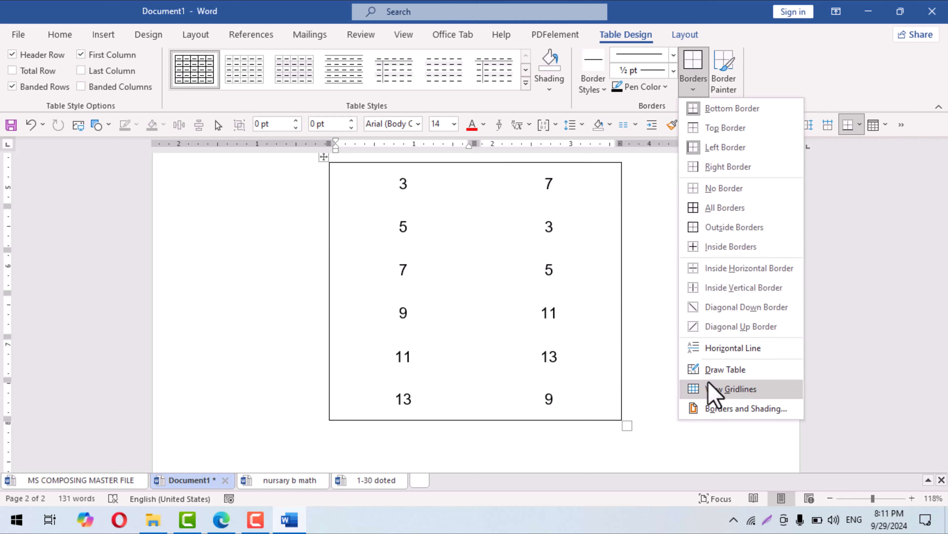
pyautogui.click(716, 389)
# Add the heading "Q No.7 Tick the bigger object." below the Q No.6 table
pyautogui.click(260, 447)
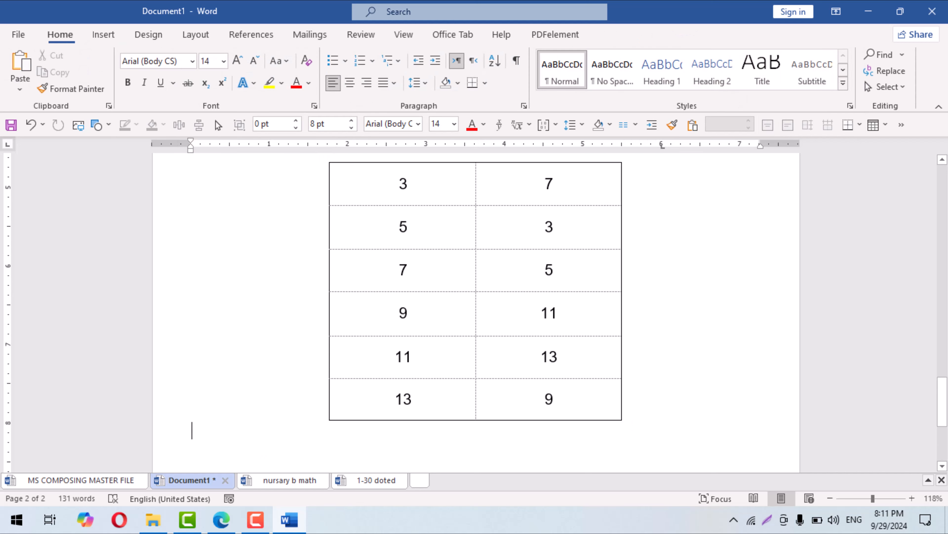
pyautogui.scroll(-2, 267, 441)
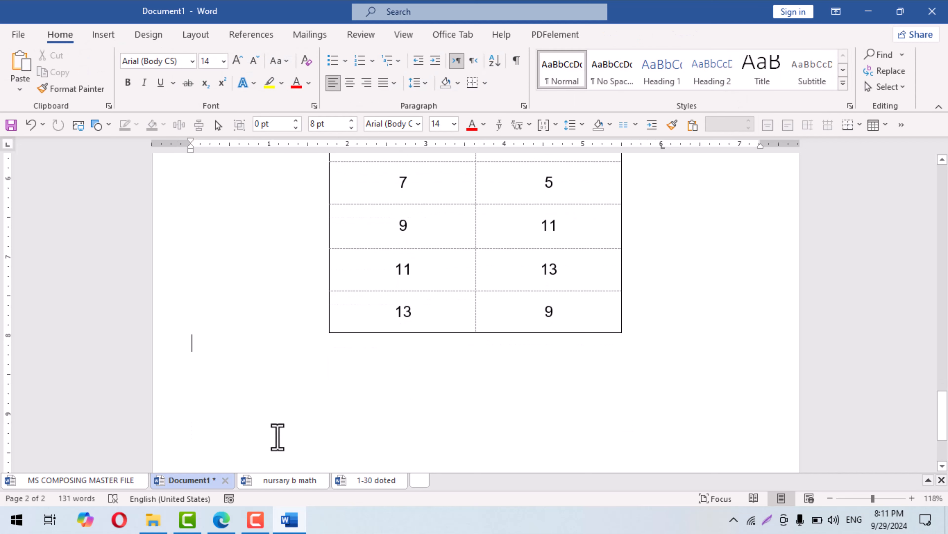
pyautogui.scroll(-2, 277, 436)
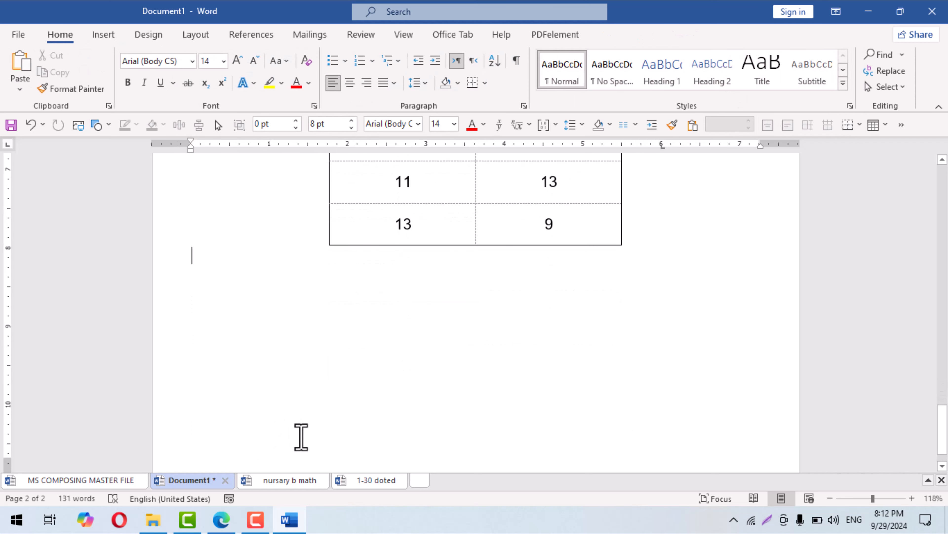
pyautogui.write('Q No.7 Tick the bigger object.')
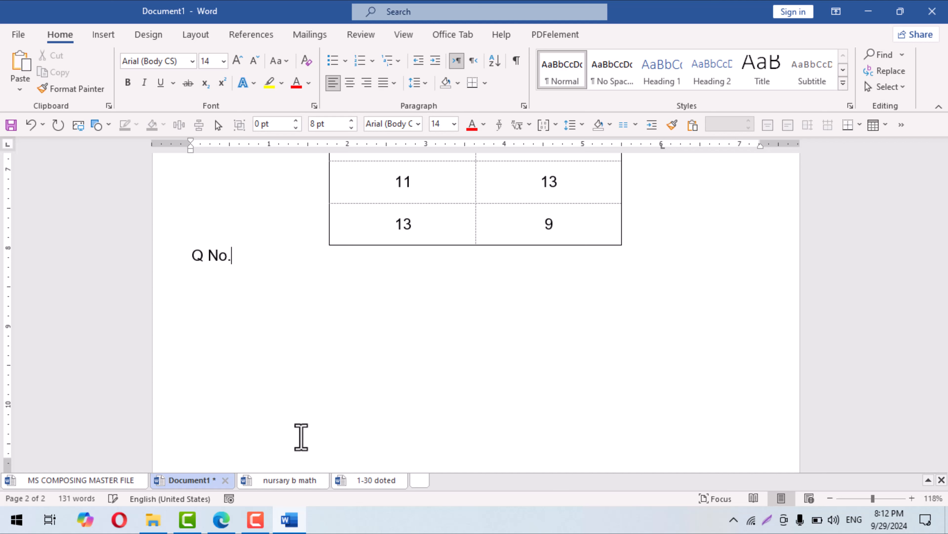
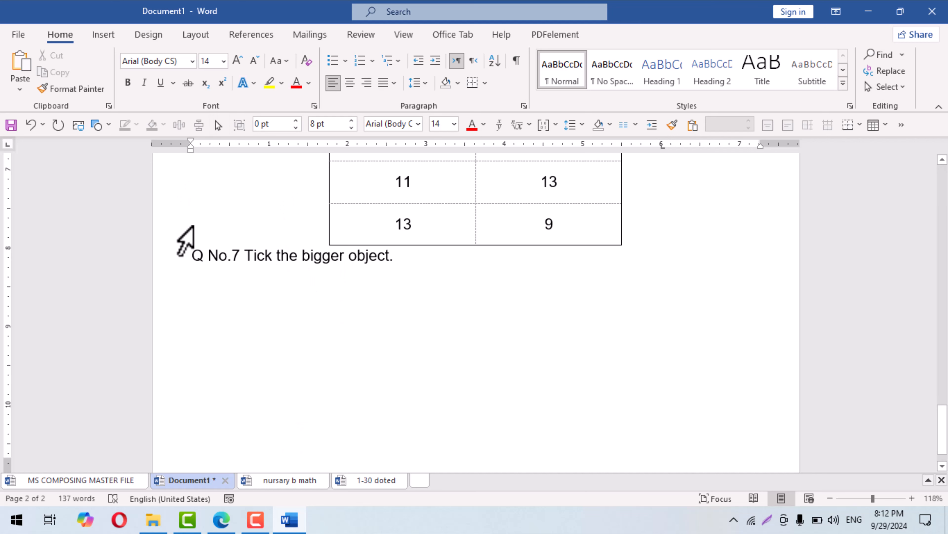
# Open the full symbol chooser for an insertion after the word "Tick" in the Q No.7 heading
pyautogui.click(104, 34)
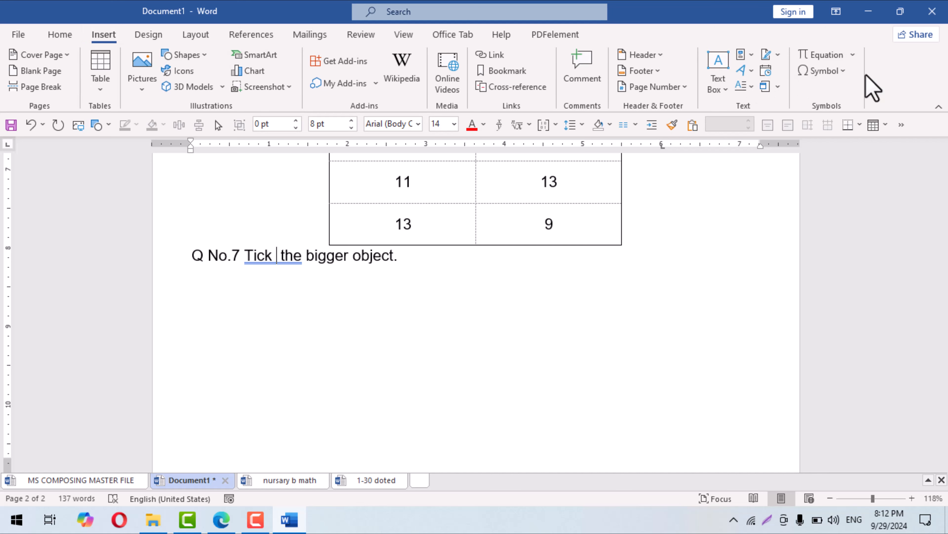
pyautogui.click(823, 69)
pyautogui.click(822, 181)
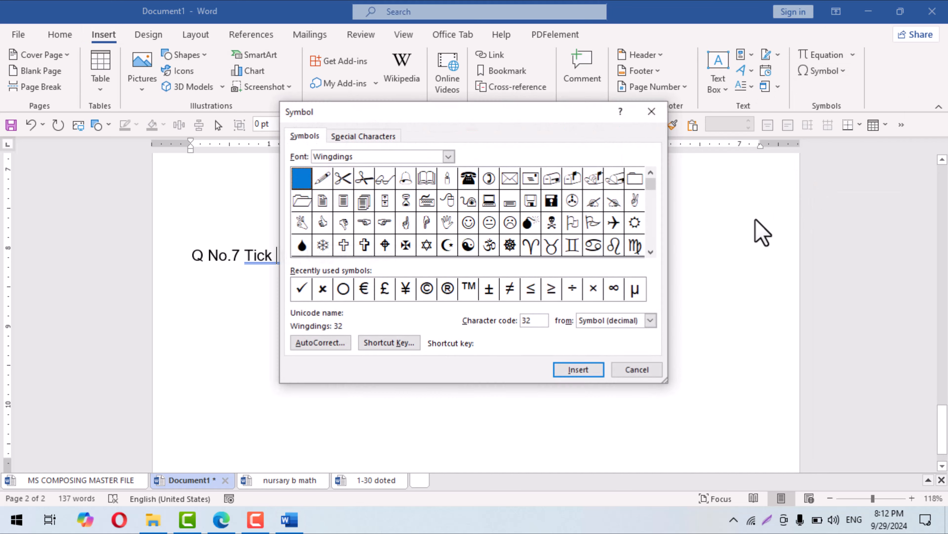
# Switch the symbol font to Webdings and back to Wingdings
pyautogui.click(361, 156)
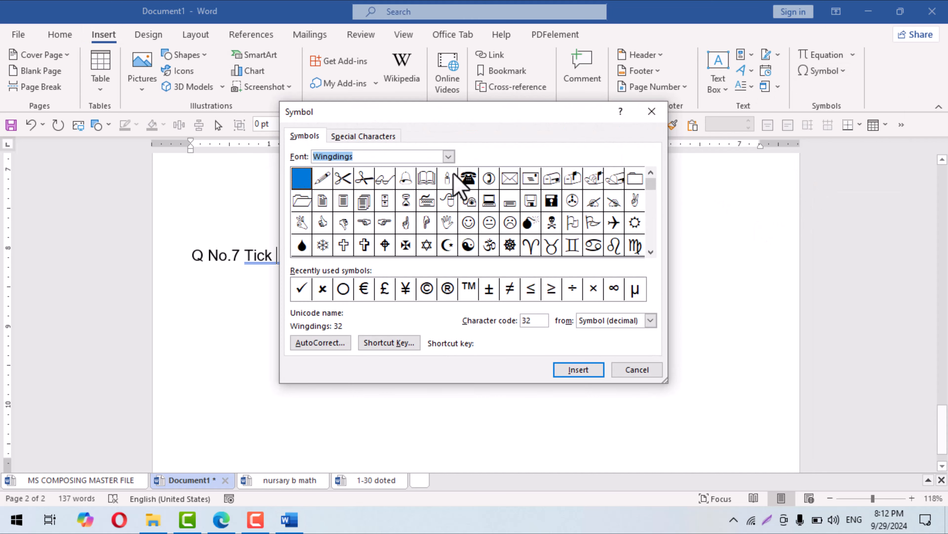
pyautogui.click(449, 157)
pyautogui.click(417, 205)
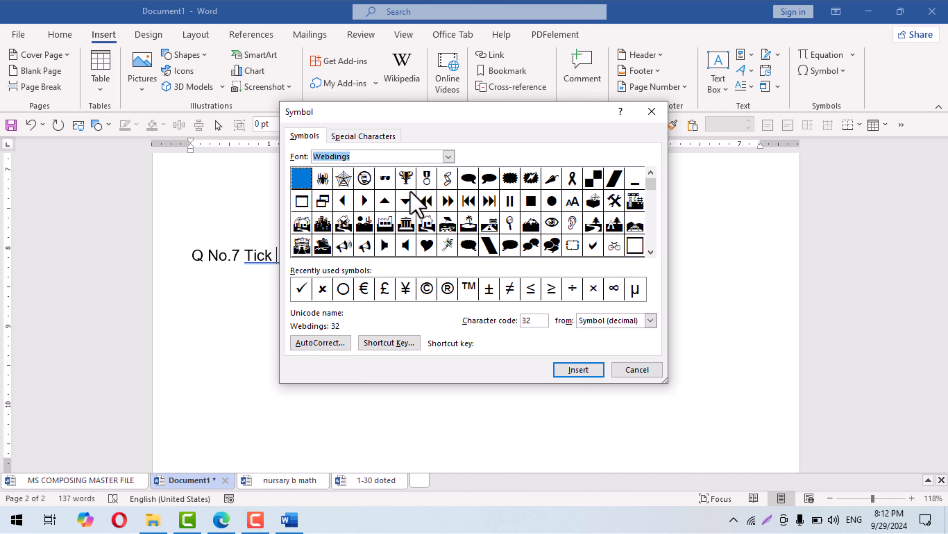
pyautogui.click(449, 159)
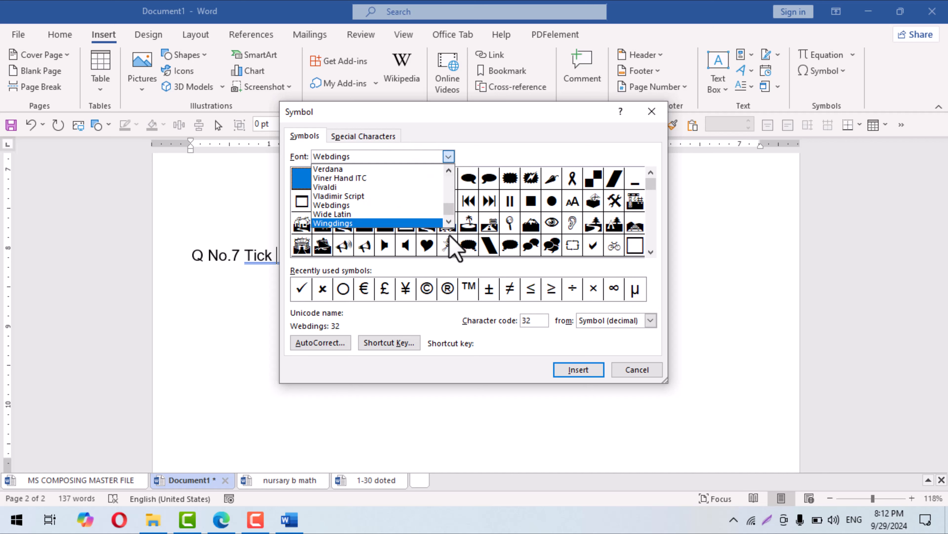
pyautogui.scroll(3, 437, 224)
pyautogui.click(371, 214)
pyautogui.click(450, 158)
pyautogui.click(408, 155)
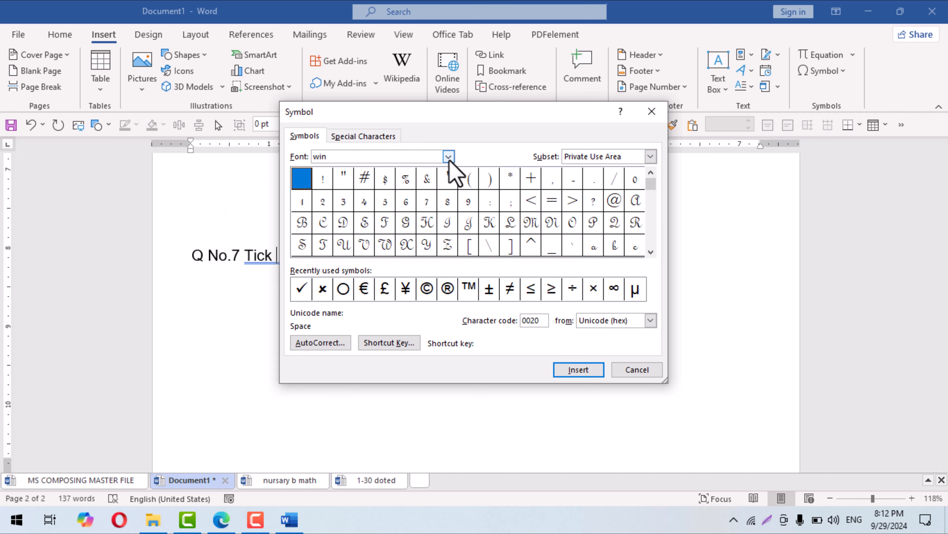
pyautogui.click(449, 156)
pyautogui.click(350, 223)
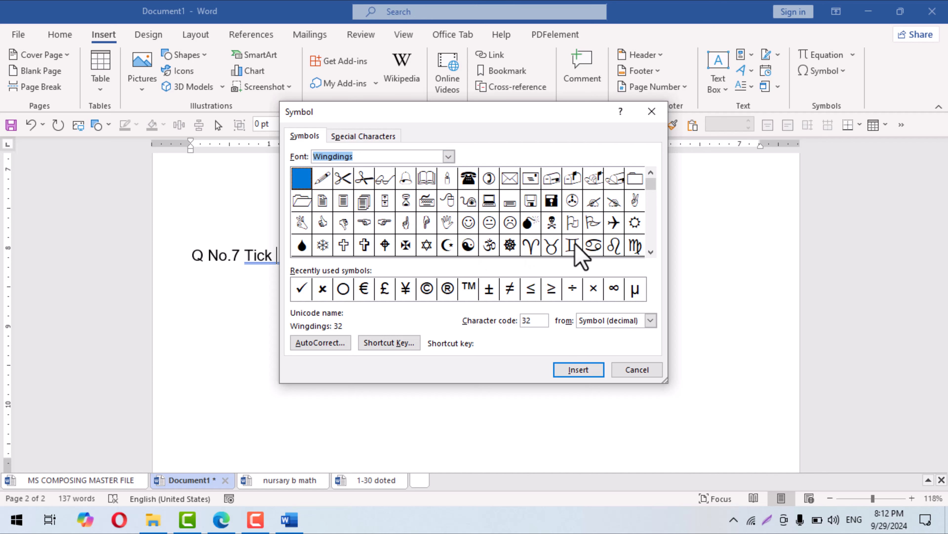
# Insert the Wingdings tick symbol with character code 252 after the word "Tick" in the Q No.7 heading
pyautogui.click(574, 245)
pyautogui.click(650, 251)
pyautogui.click(651, 252)
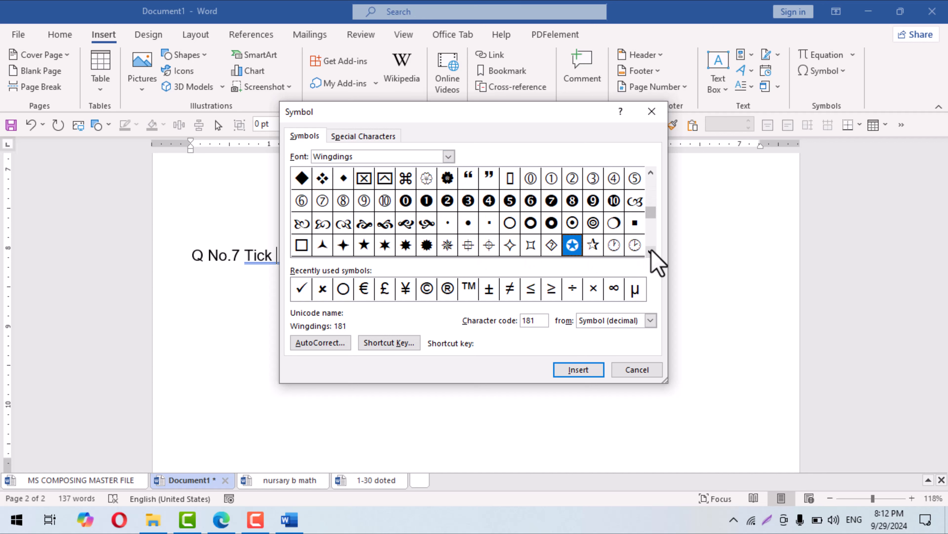
pyautogui.click(650, 252)
pyautogui.click(650, 252)
pyautogui.click(651, 252)
pyautogui.click(651, 251)
pyautogui.click(635, 244)
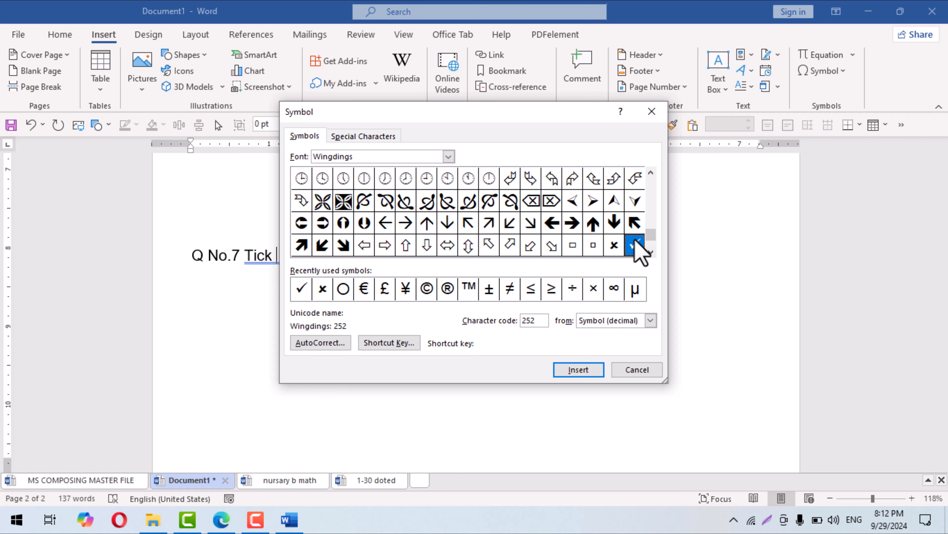
pyautogui.click(577, 370)
pyautogui.click(634, 370)
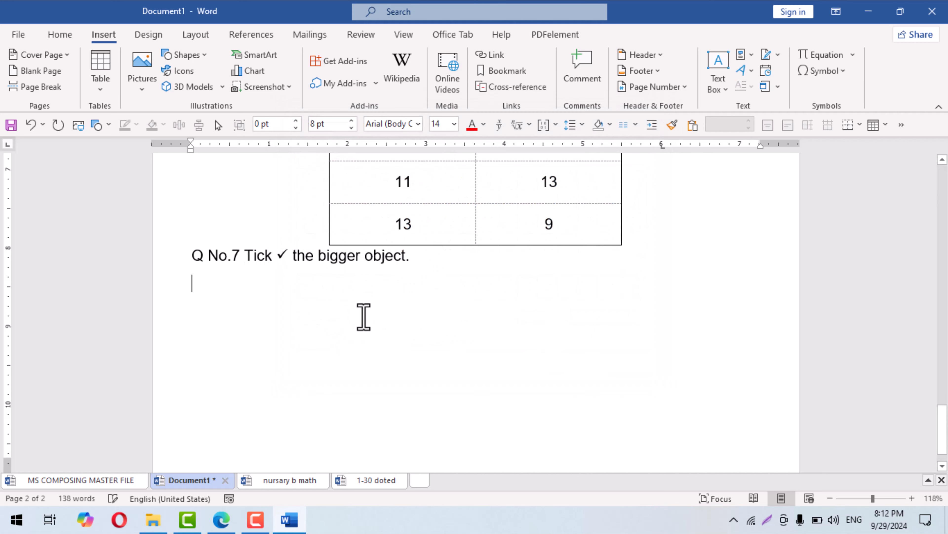
# Insert the outline picture apple-clip-art-9 from the Matterial folder below the Q No.7 heading
pyautogui.click(81, 130)
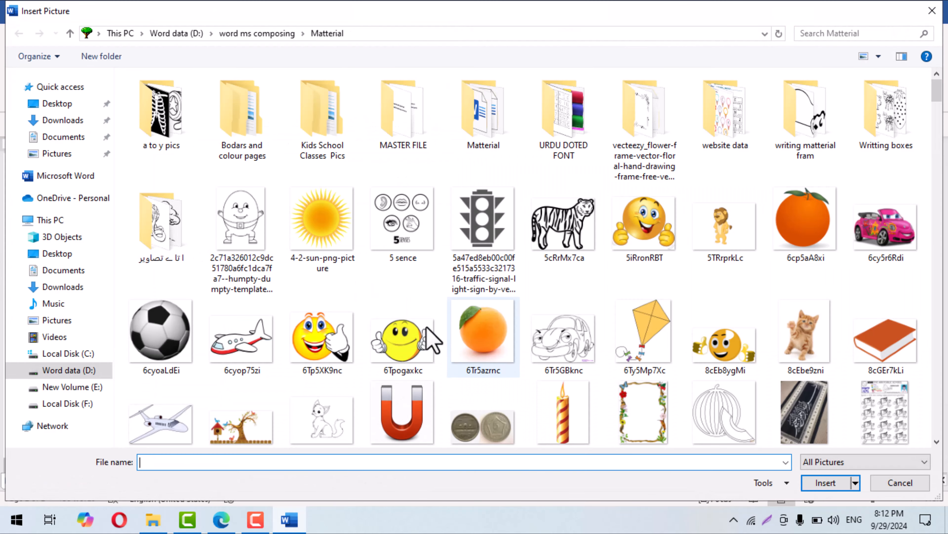
pyautogui.click(395, 314)
pyautogui.write('aa')
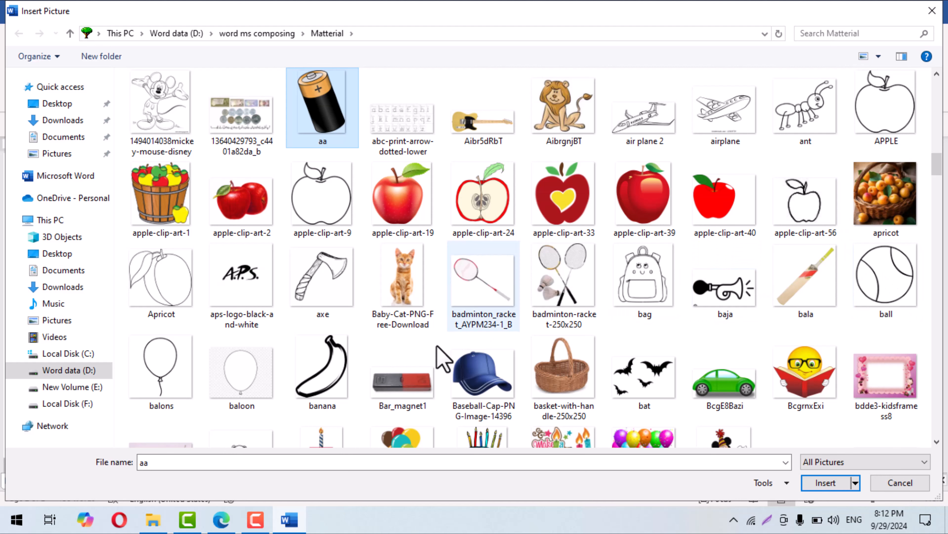
pyautogui.doubleClick(315, 211)
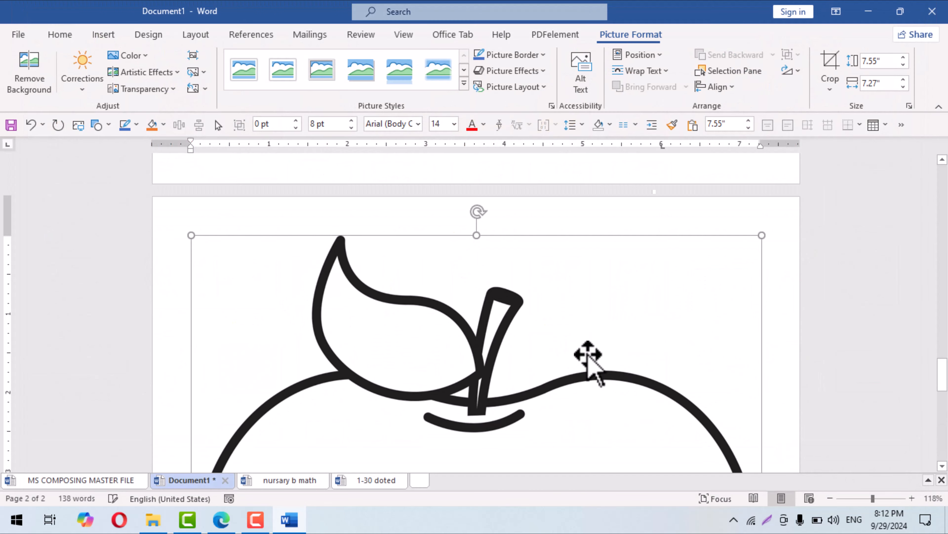
# Set the apple picture's height to 1", enlarge it slightly, and undo both size changes
pyautogui.click(891, 60)
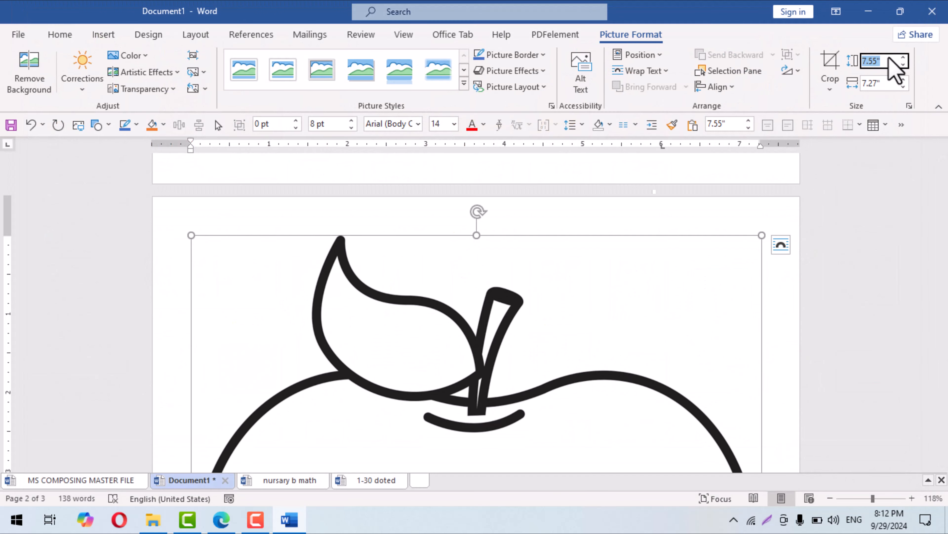
pyautogui.write('1')
pyautogui.press('Return')
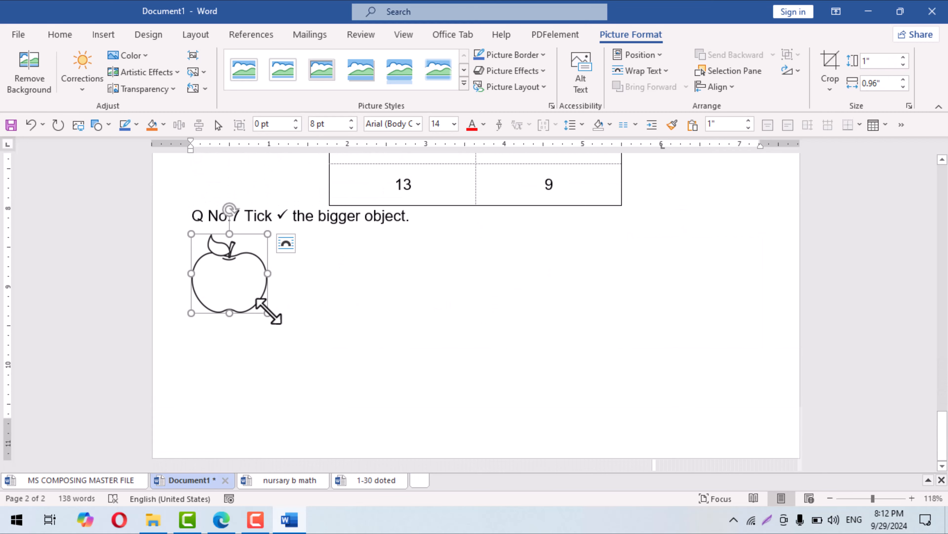
pyautogui.moveTo(267, 313)
pyautogui.mouseDown()
pyautogui.moveTo(256, 301)
pyautogui.moveTo(273, 318)
pyautogui.mouseUp()
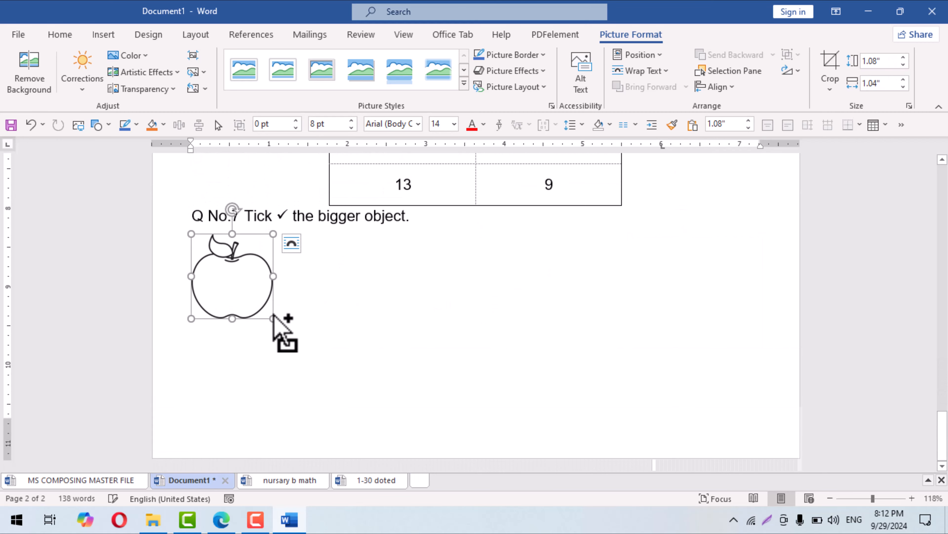
pyautogui.hotkey('ctrl', 'z')
pyautogui.hotkey('ctrl', 'z')
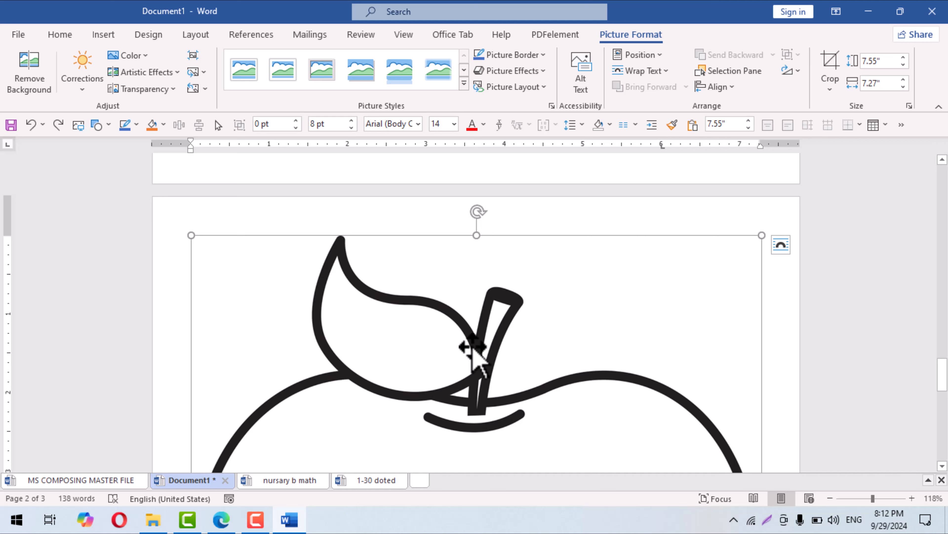
# Set the apple picture's height to 1" and enlarge it proportionally to about 1.28" high by 1.24" wide
pyautogui.click(878, 60)
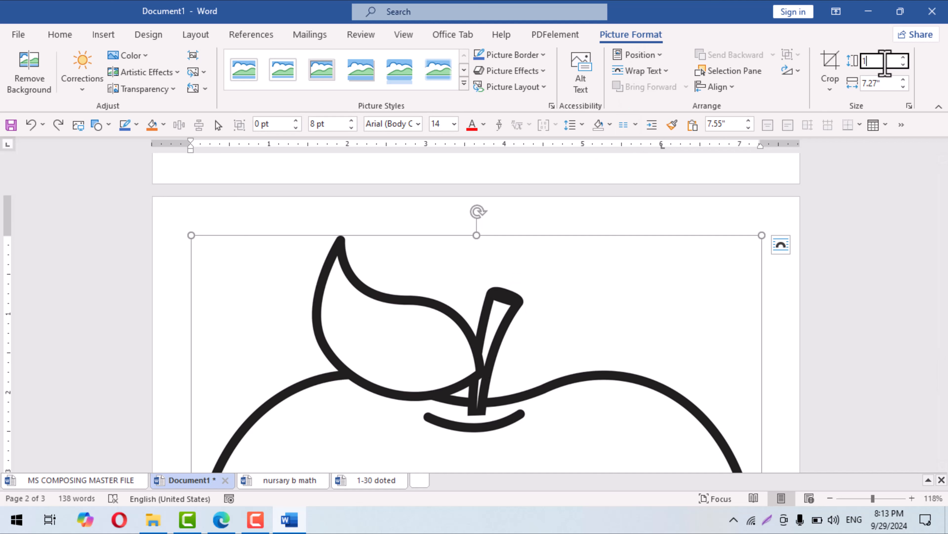
pyautogui.write('1')
pyautogui.press('Return')
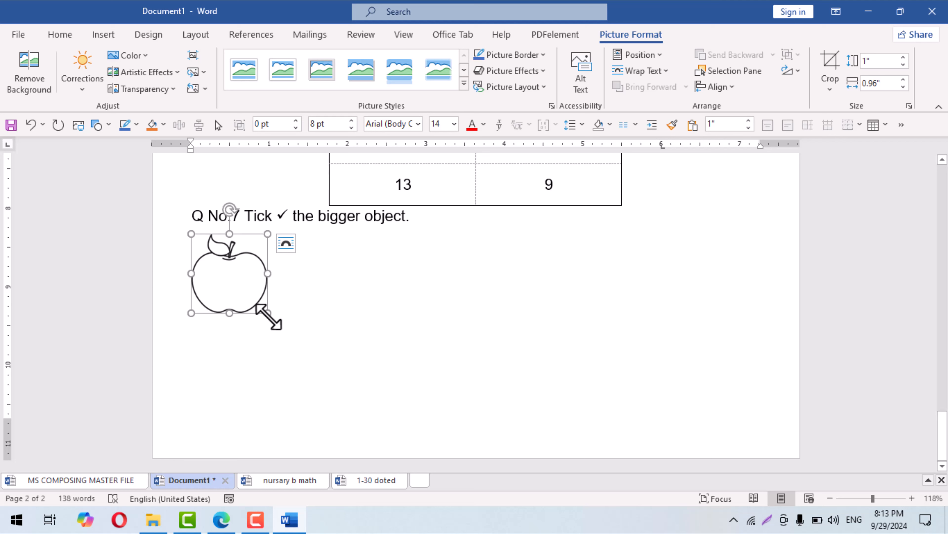
pyautogui.moveTo(268, 316); pyautogui.dragTo(283, 337)
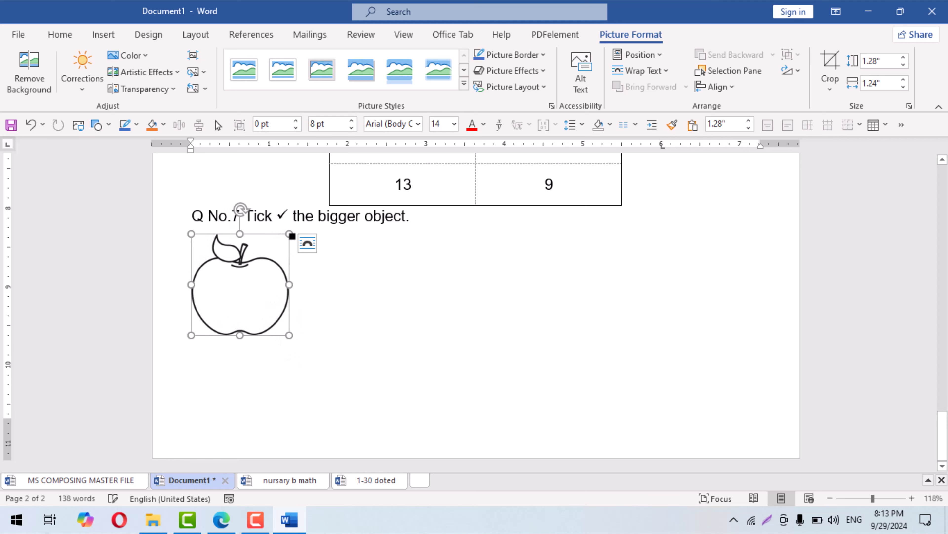
# Open the layout options of the apple picture
pyautogui.click(308, 243)
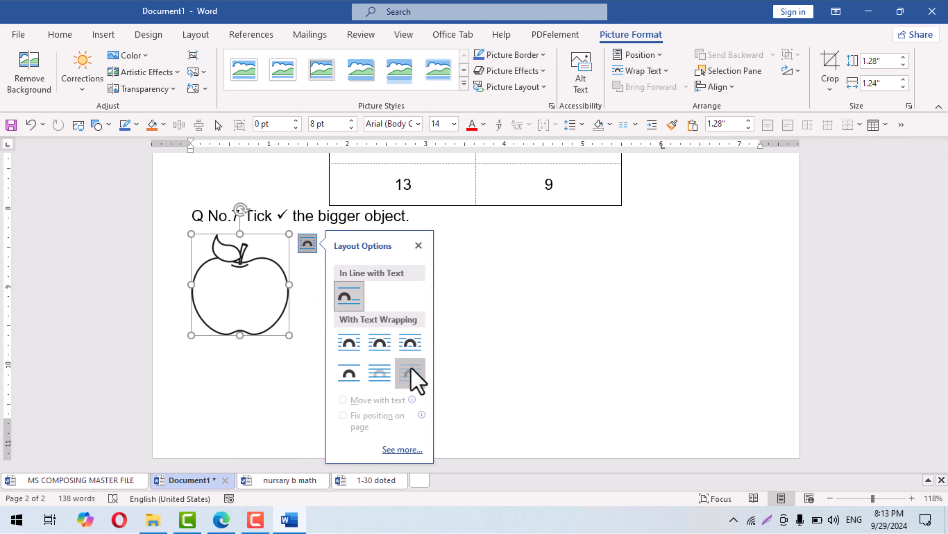
# Set the apple picture's text wrapping to In Front of Text and place a copy of it beside the original
pyautogui.click(412, 376)
pyautogui.moveTo(229, 302); pyautogui.dragTo(390, 295)
pyautogui.hotkey('ctrl', 'Right')
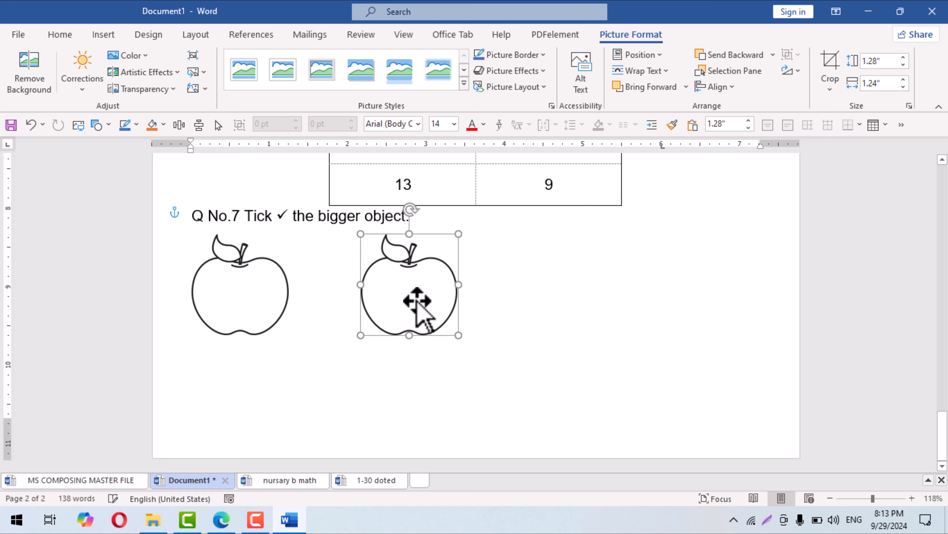
# Shrink the copied apple and space the large and small apples apart below Q No.7
pyautogui.moveTo(462, 338); pyautogui.dragTo(472, 294)
pyautogui.keyDown('shift'); pyautogui.click(231, 296); pyautogui.keyUp('shift')
pyautogui.moveTo(241, 297); pyautogui.dragTo(289, 296)
pyautogui.click(393, 315)
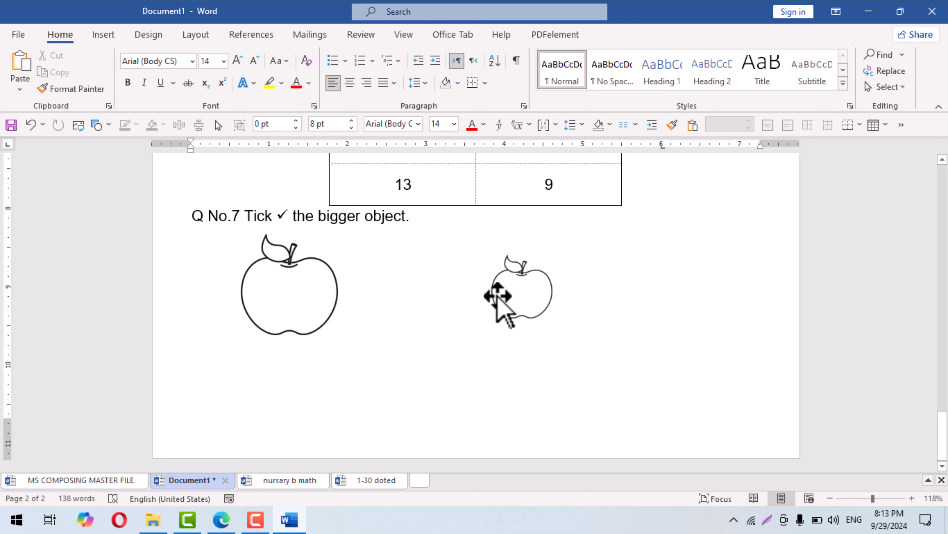
pyautogui.click(494, 297)
pyautogui.click(387, 315)
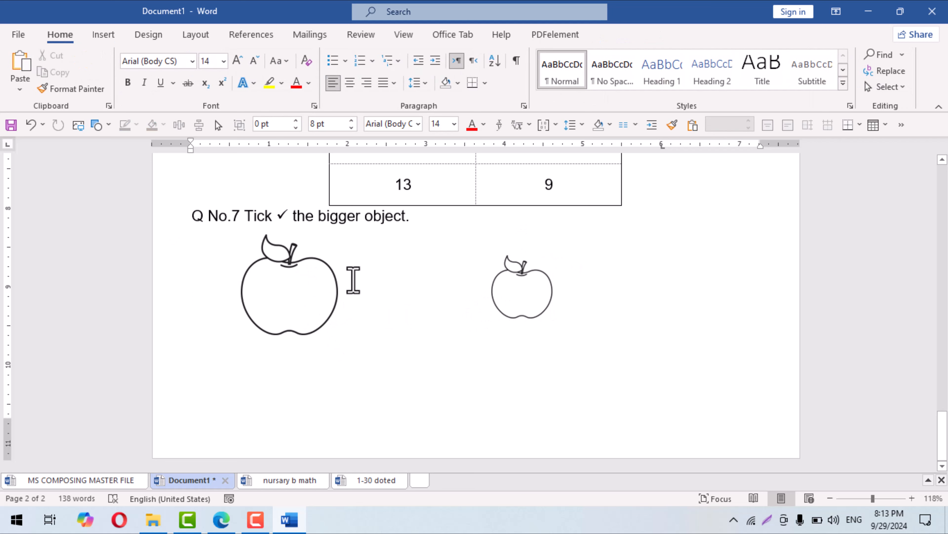
# Draw a square of about 0.65" next to the large apple, in the gap between the two apples
pyautogui.click(106, 37)
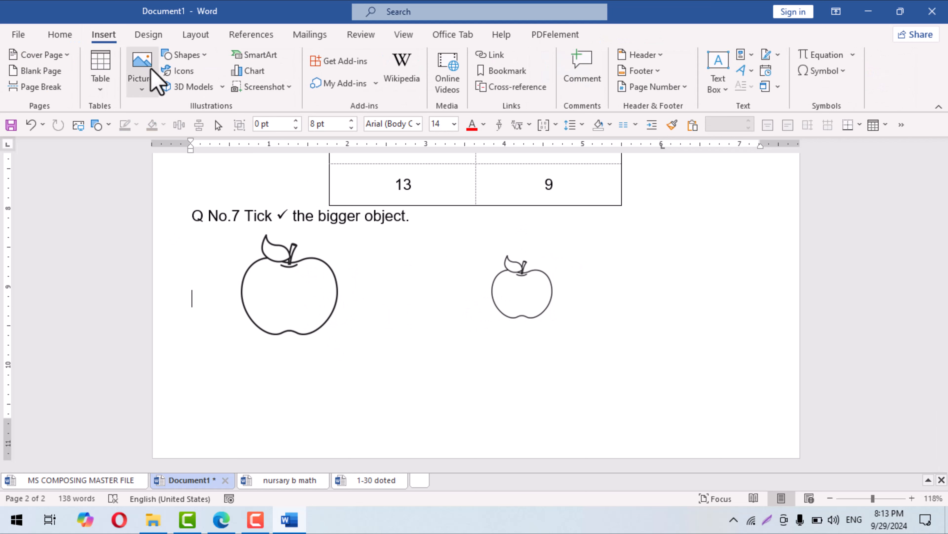
pyautogui.click(204, 58)
pyautogui.click(212, 97)
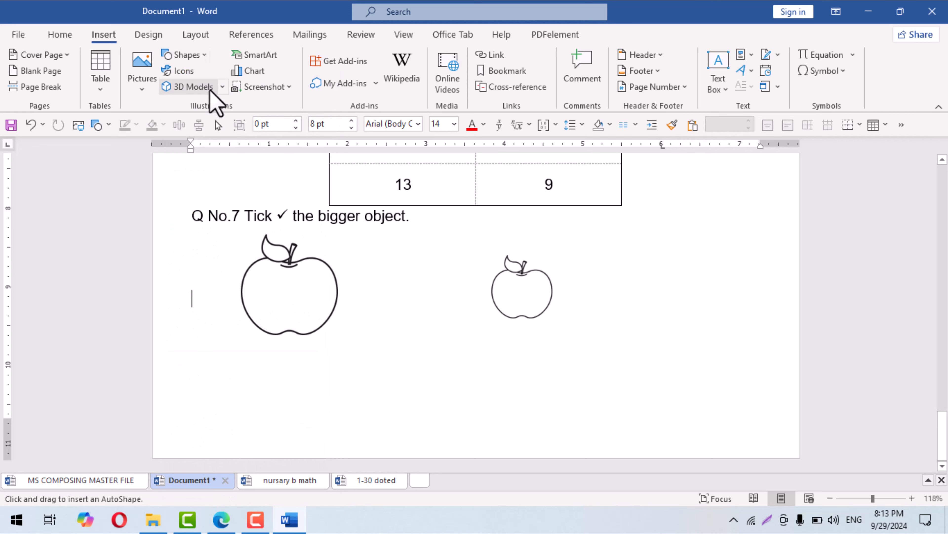
pyautogui.moveTo(362, 283); pyautogui.dragTo(391, 295)
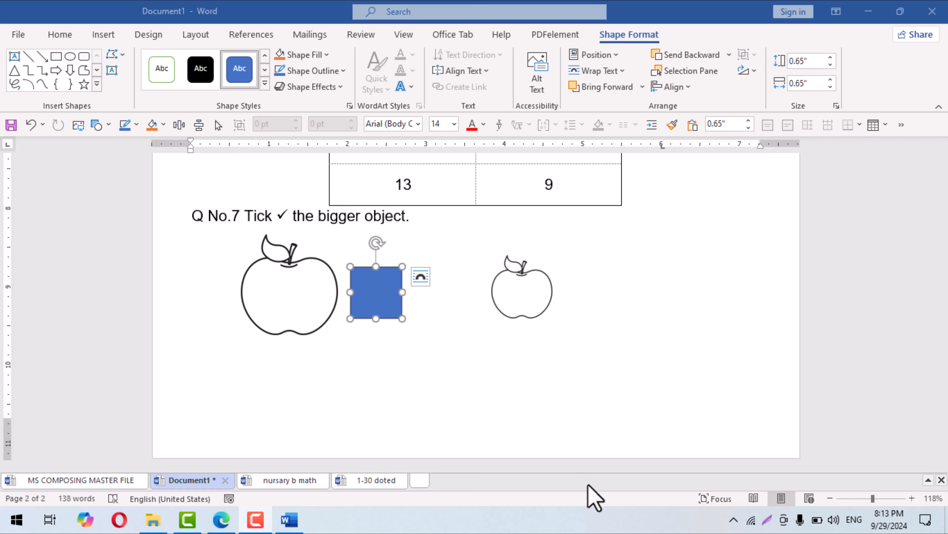
# Remove the square's fill and set its outline to black
pyautogui.click(370, 296)
pyautogui.click(304, 55)
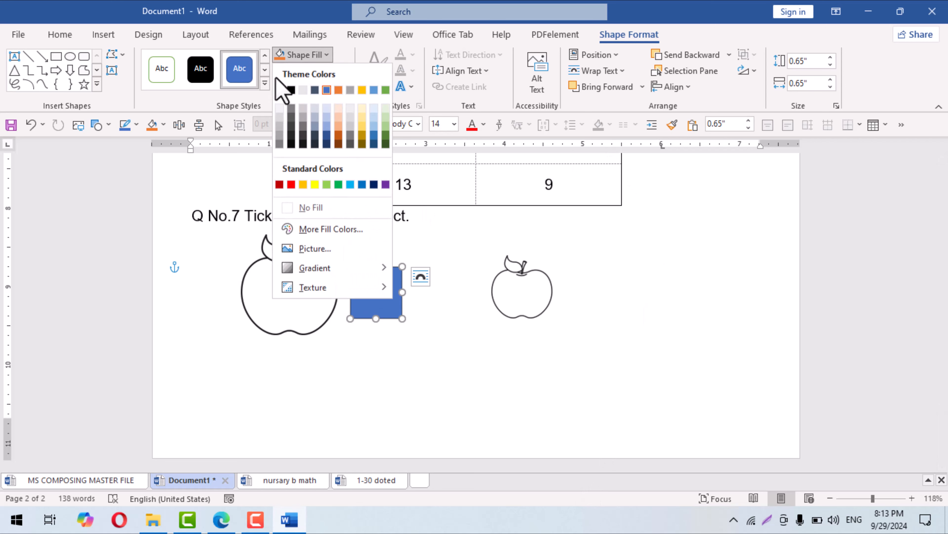
pyautogui.click(295, 207)
pyautogui.click(312, 71)
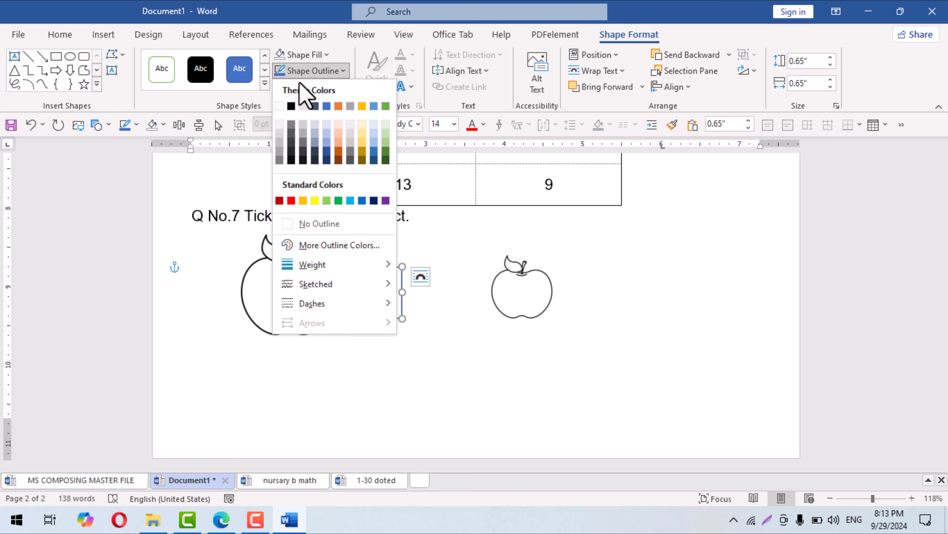
pyautogui.click(291, 106)
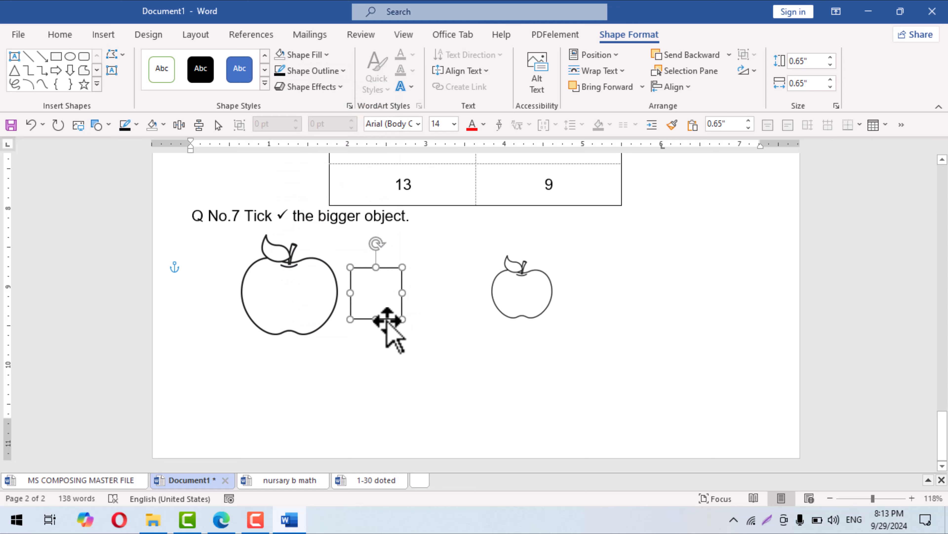
# Place a copy of the square beside the small apple and shrink it to about 0.43"
pyautogui.moveTo(387, 320); pyautogui.dragTo(598, 312)
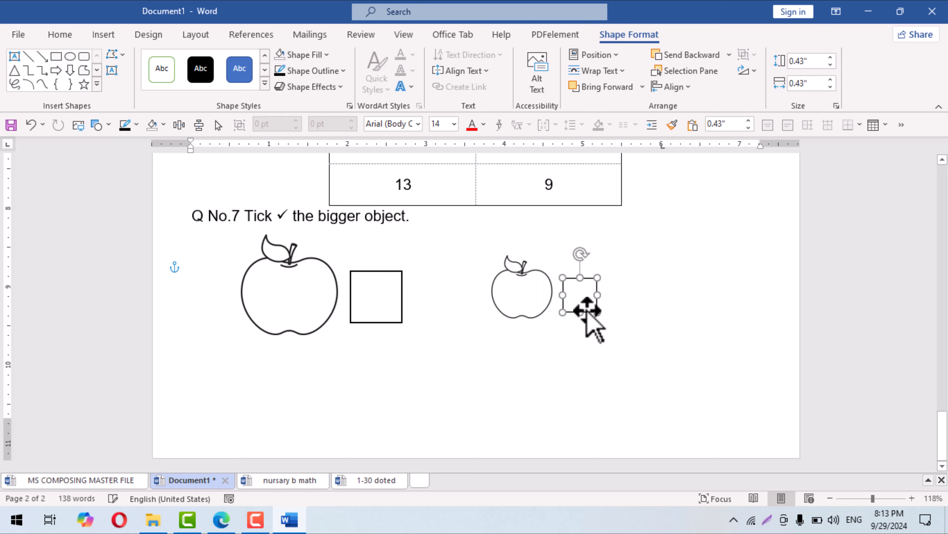
pyautogui.click(426, 329)
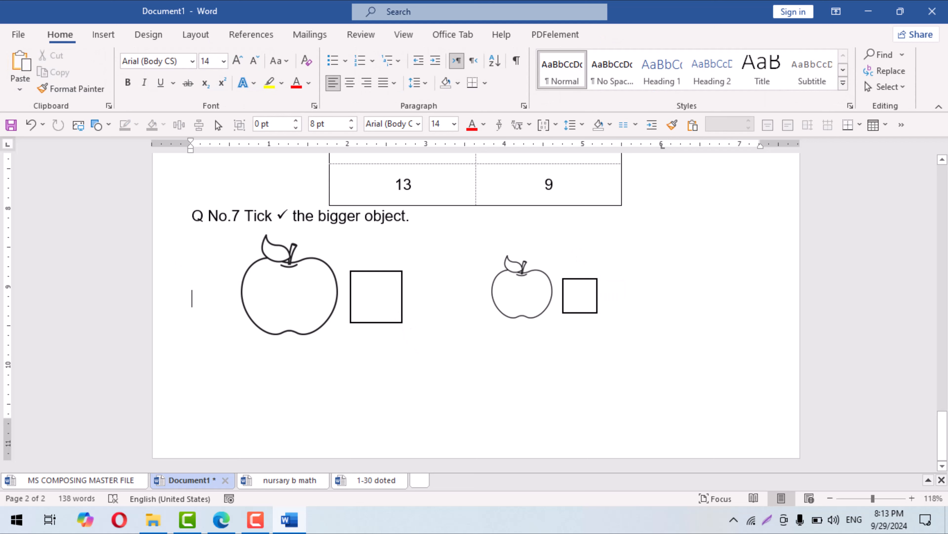
# Shrink the square beside the large apple to about 0.54" and delete it
pyautogui.click(403, 321)
pyautogui.click(403, 322)
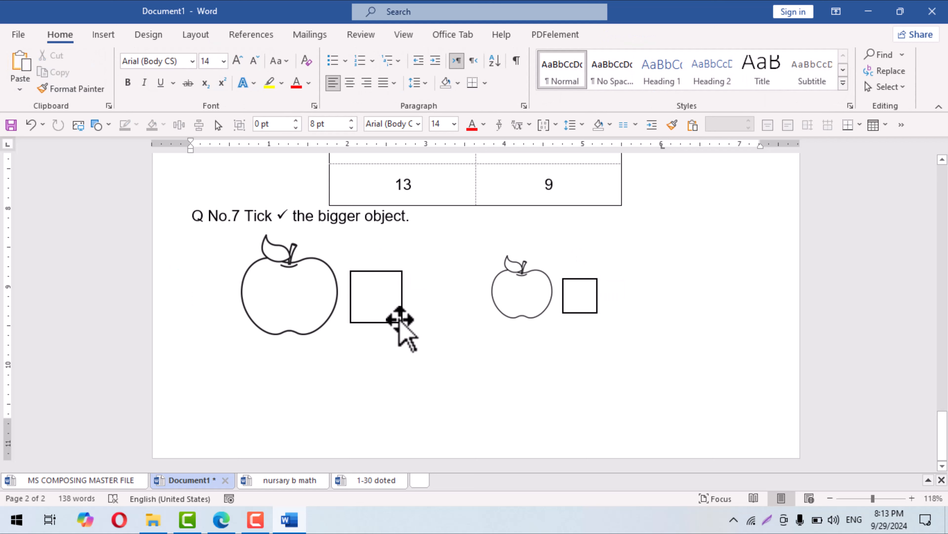
pyautogui.click(401, 322)
pyautogui.moveTo(403, 323); pyautogui.dragTo(394, 315)
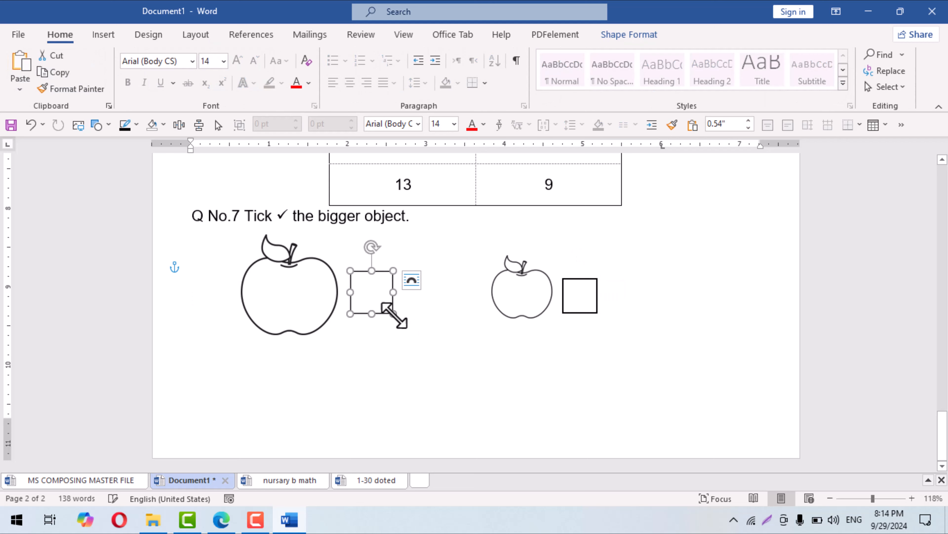
pyautogui.press('Delete')
# Copy the small apple's square and place the copy just beside the large apple
pyautogui.click(578, 308)
pyautogui.moveTo(578, 308); pyautogui.dragTo(292, 384)
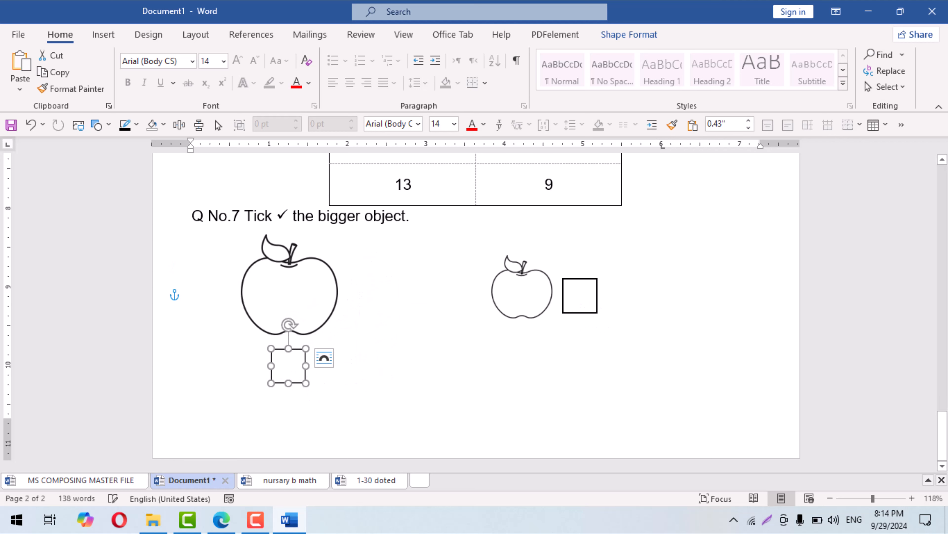
pyautogui.hotkey('ctrl', 'z')
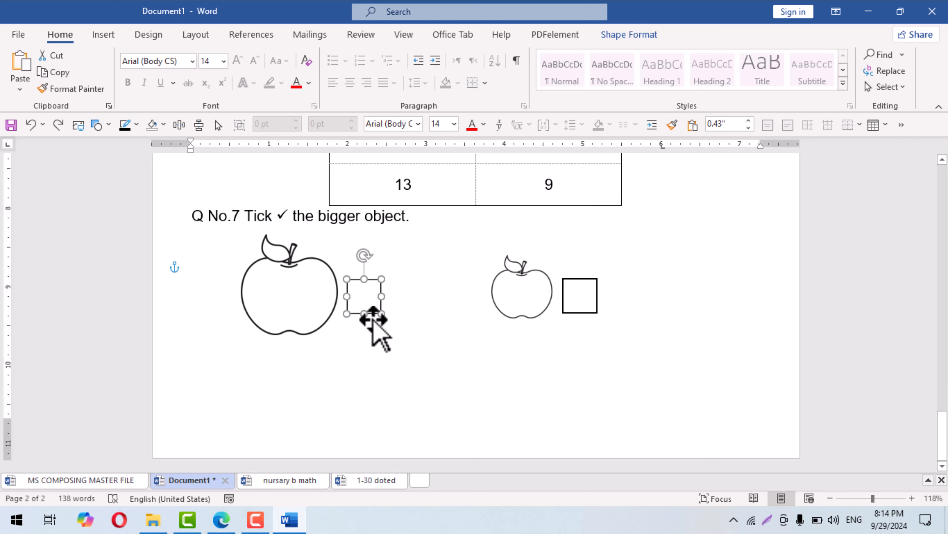
pyautogui.moveTo(374, 320); pyautogui.dragTo(372, 335)
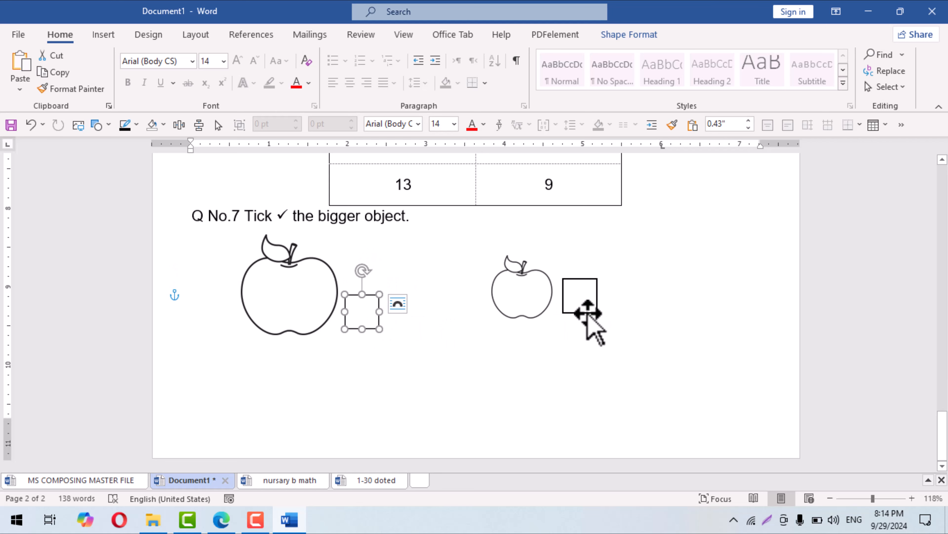
# Lower the square beside the small apple and align both squares with each other using Align Middle
pyautogui.moveTo(588, 313); pyautogui.dragTo(588, 335)
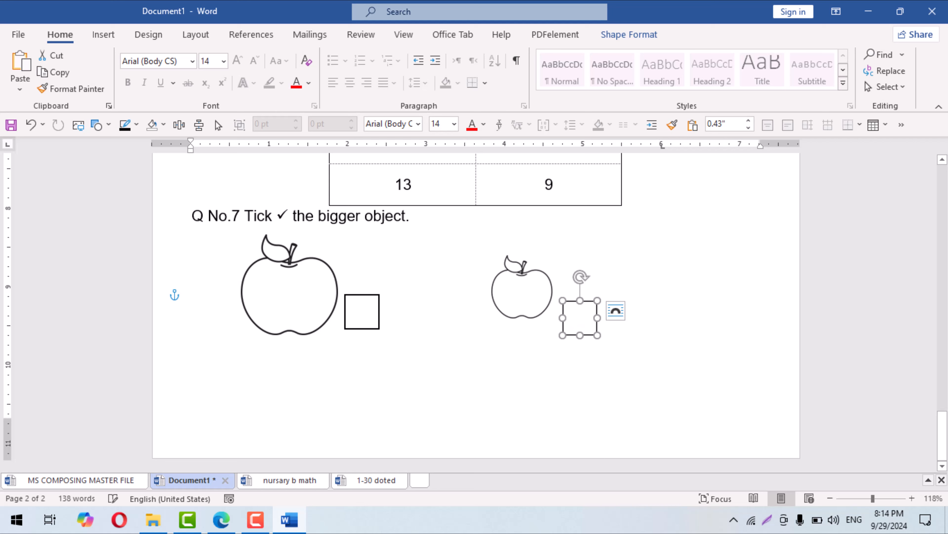
pyautogui.keyDown('shift'); pyautogui.click(378, 324); pyautogui.keyUp('shift')
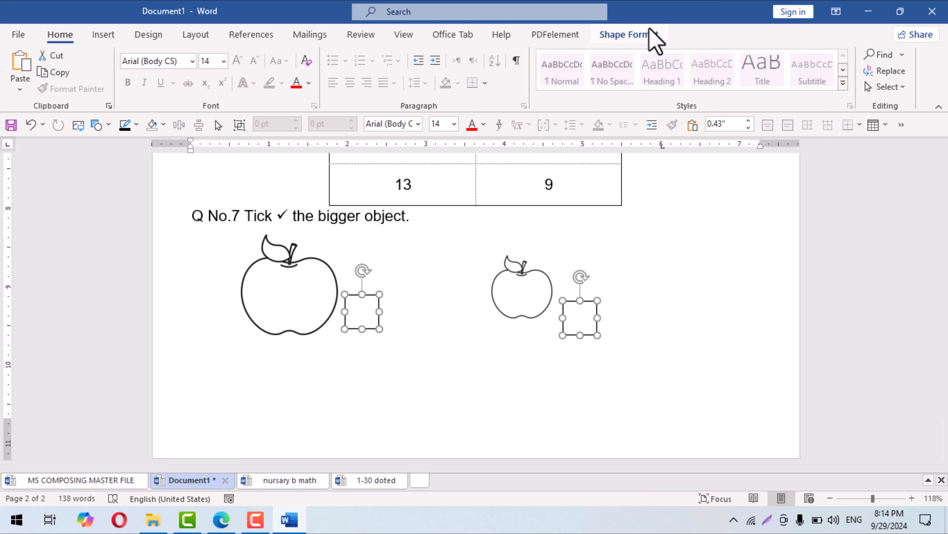
pyautogui.click(635, 35)
pyautogui.click(674, 86)
pyautogui.click(692, 184)
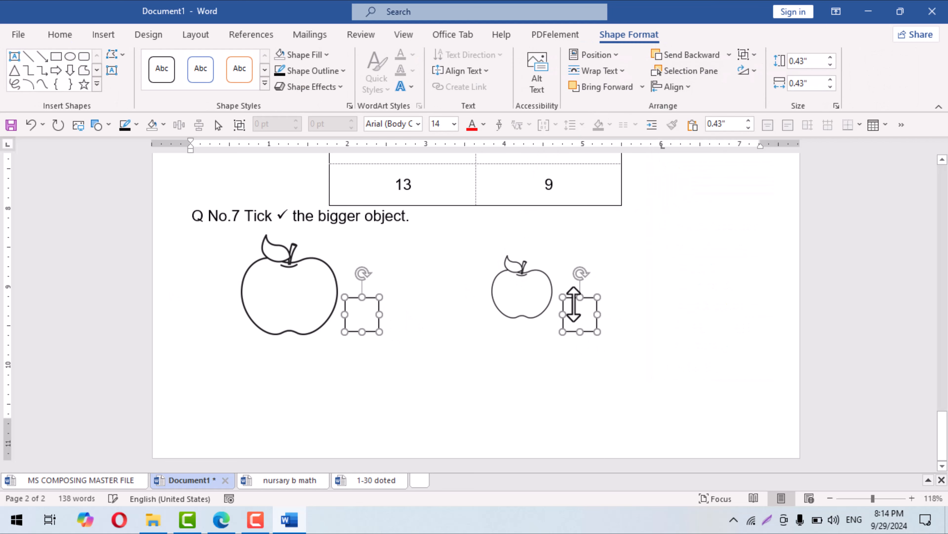
# Add blank lines below the apples until a new page begins
pyautogui.click(192, 298)
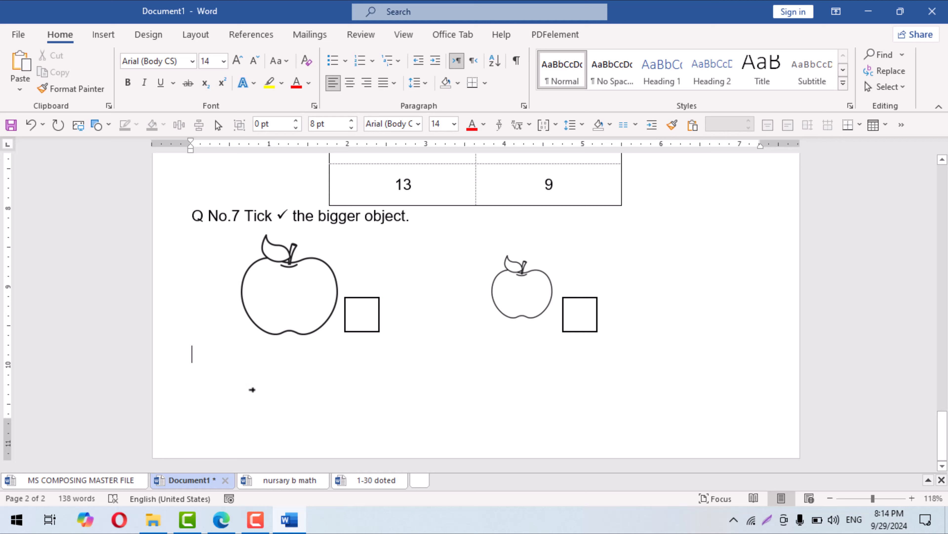
pyautogui.press('Return')
pyautogui.press('Return')
pyautogui.press('Return')
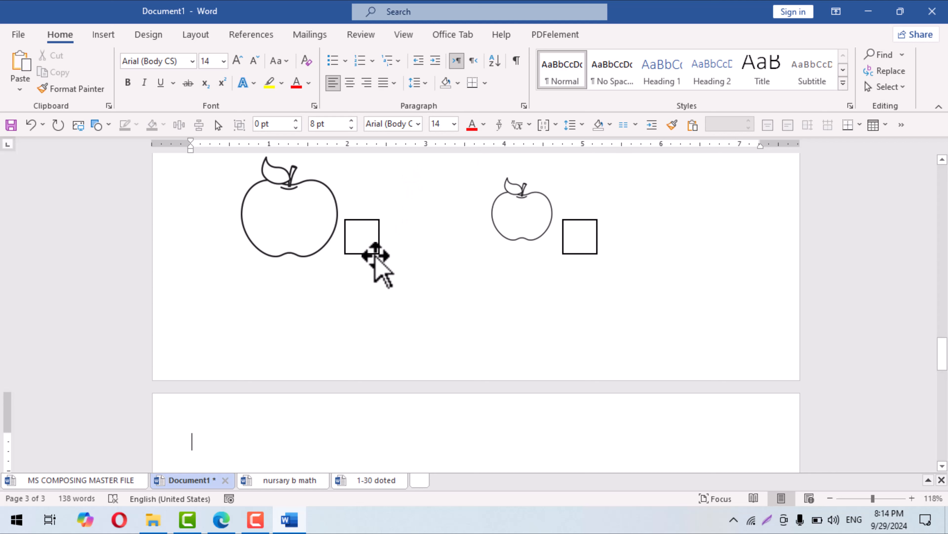
# Move each tick square to directly beneath its apple
pyautogui.click(345, 251)
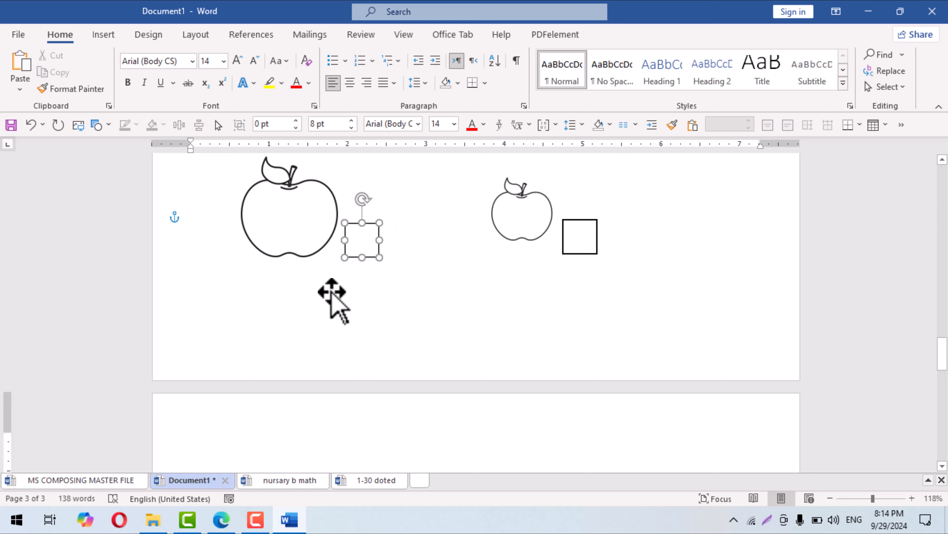
pyautogui.moveTo(332, 291); pyautogui.dragTo(275, 308)
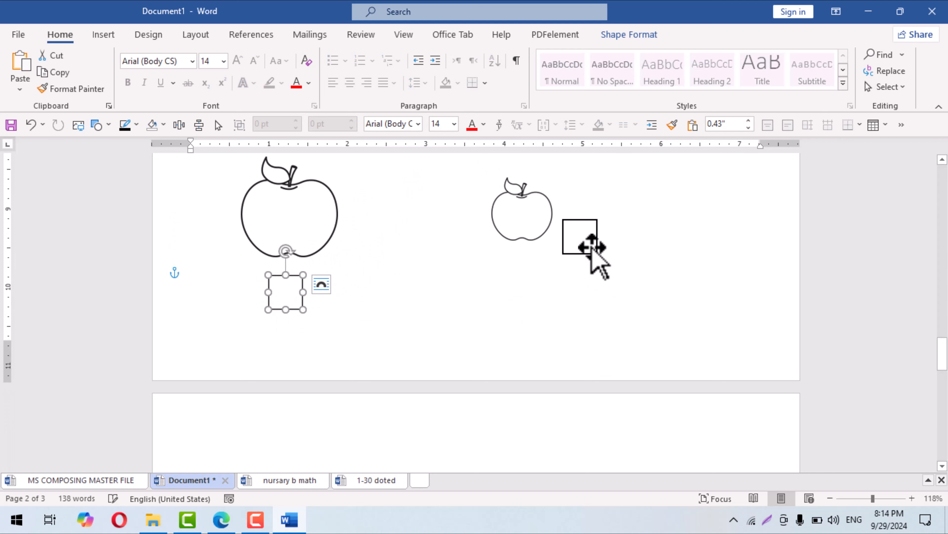
pyautogui.moveTo(593, 248); pyautogui.dragTo(530, 300)
pyautogui.click(264, 393)
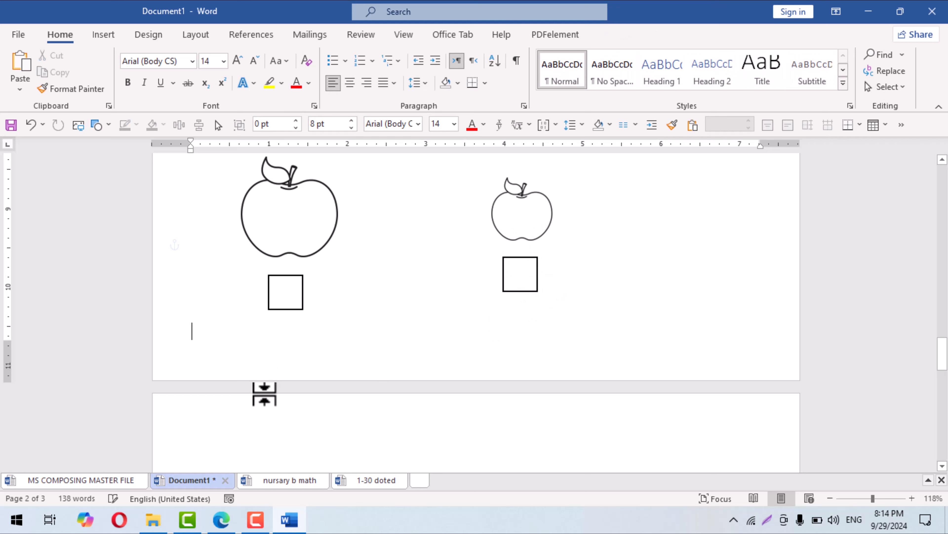
# Write "Q No.8 Colour the picture." at the start of the new page, followed by a tab and the mark 10
pyautogui.click(273, 404)
pyautogui.scroll(-2, 247, 374)
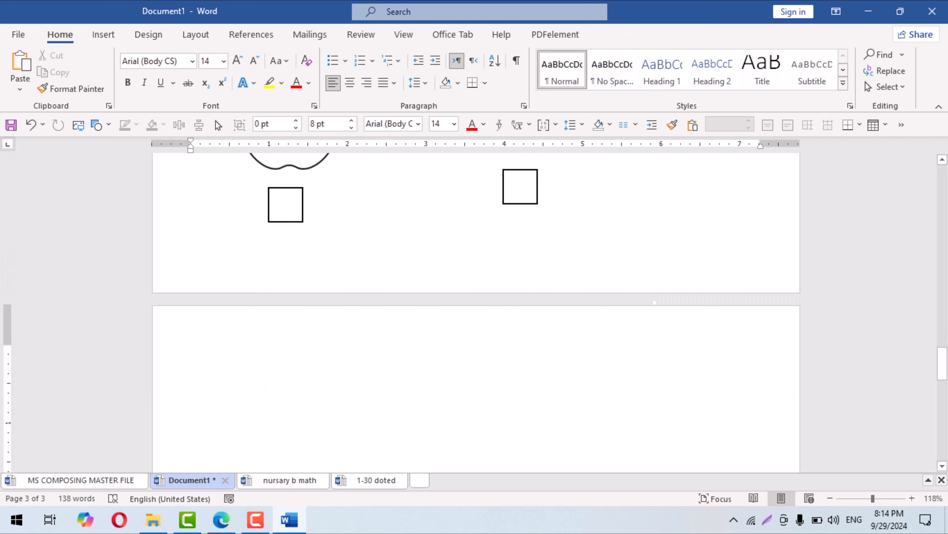
pyautogui.write('Q No.8 Colour the picture. →10')
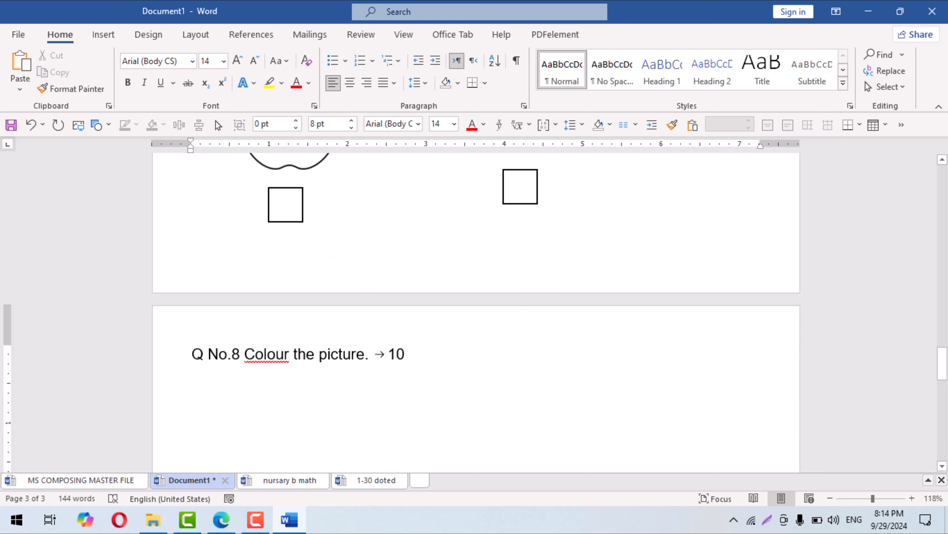
# Add a tab stop at about 6 inches to the Q No.8 line and continue on a new line below it
pyautogui.click(662, 147)
pyautogui.moveTo(662, 147); pyautogui.dragTo(667, 147)
pyautogui.scroll(-2, 476, 310)
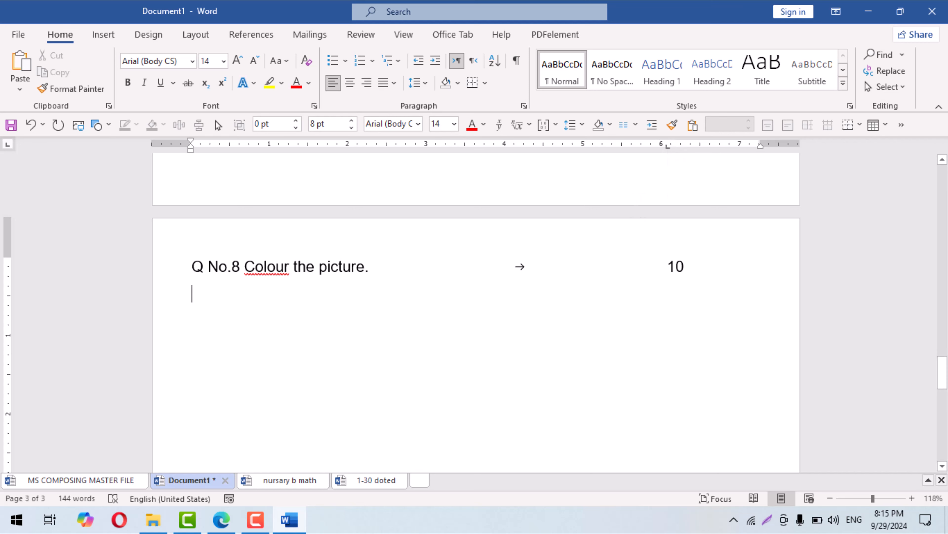
# Insert the picture "balons" from the Matterial folder below the Q No.8 line
pyautogui.click(78, 124)
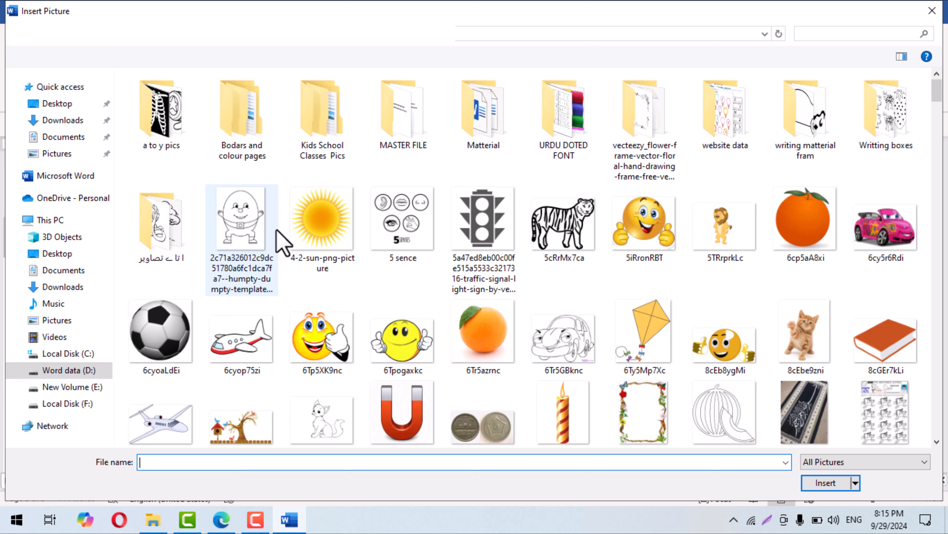
pyautogui.click(276, 230)
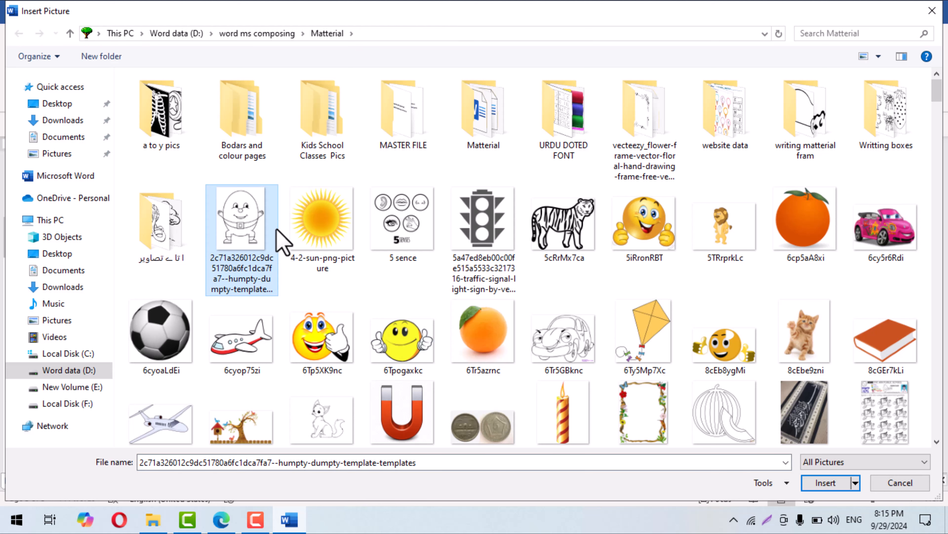
pyautogui.press('b')
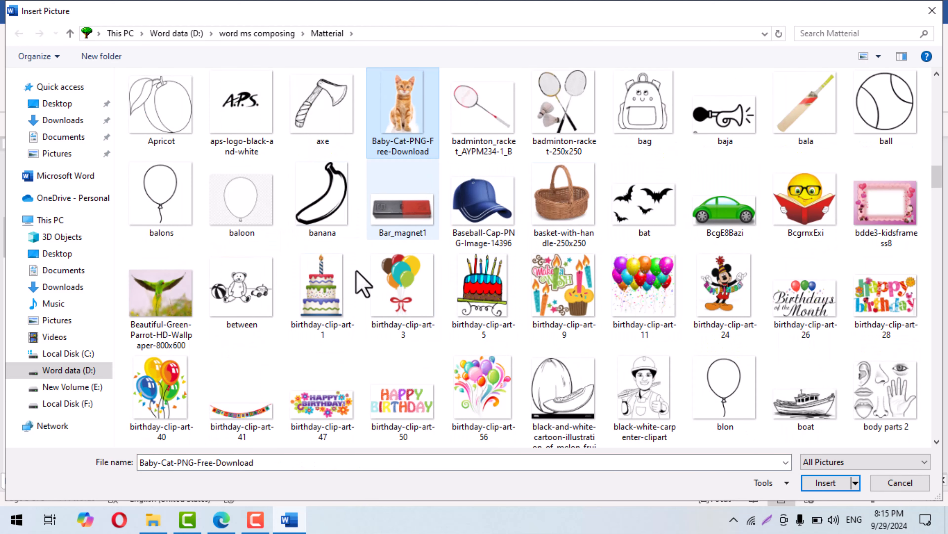
pyautogui.click(233, 226)
pyautogui.click(169, 212)
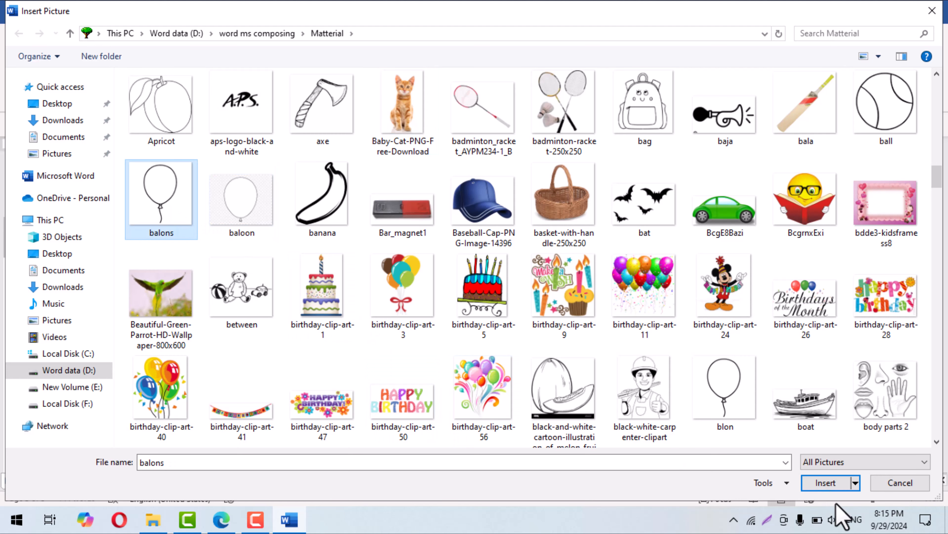
pyautogui.press('Return')
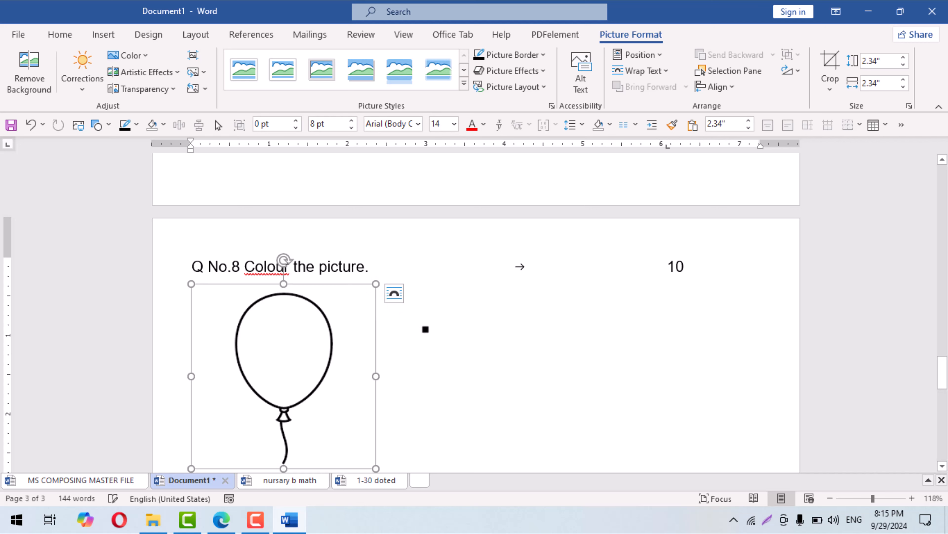
# Insert the outline picture "APPLE" from the Matterial folder next to the balloon
pyautogui.click(420, 332)
pyautogui.scroll(-2, 374, 355)
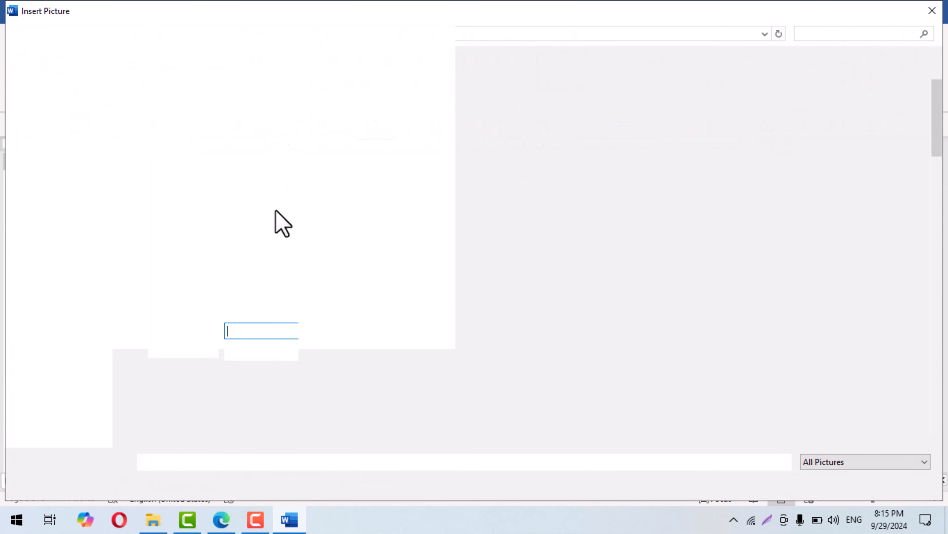
pyautogui.click(275, 211)
pyautogui.press('a')
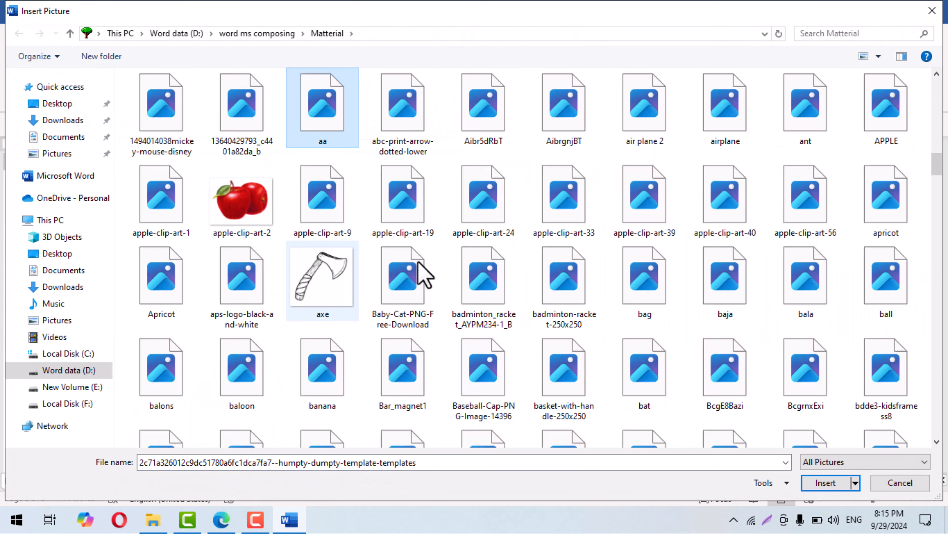
pyautogui.press('p')
pyautogui.press('Return')
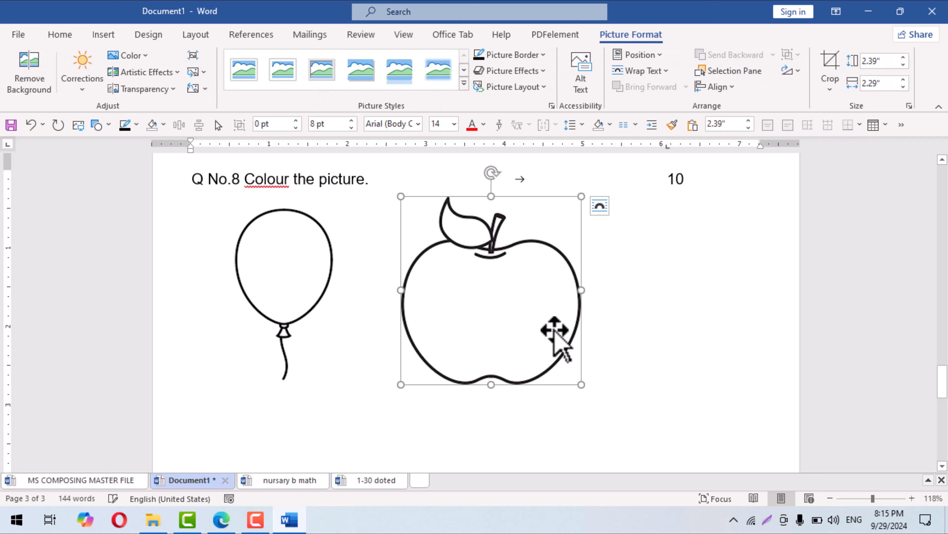
# Shrink the apple picture to about 2.19" high by 2.11" wide, set it in front of text, and move it further right
pyautogui.moveTo(583, 385); pyautogui.dragTo(562, 377)
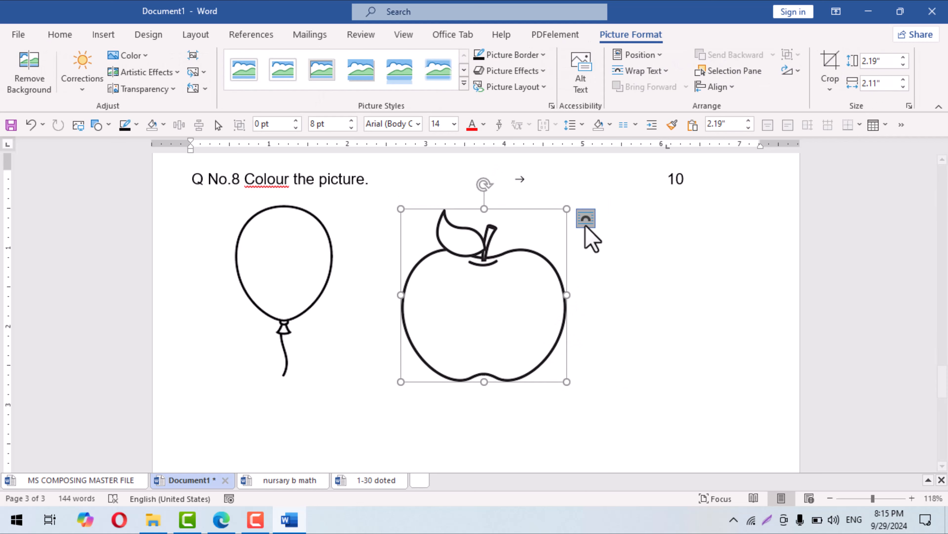
pyautogui.click(586, 220)
pyautogui.click(689, 351)
pyautogui.moveTo(498, 334); pyautogui.dragTo(587, 303)
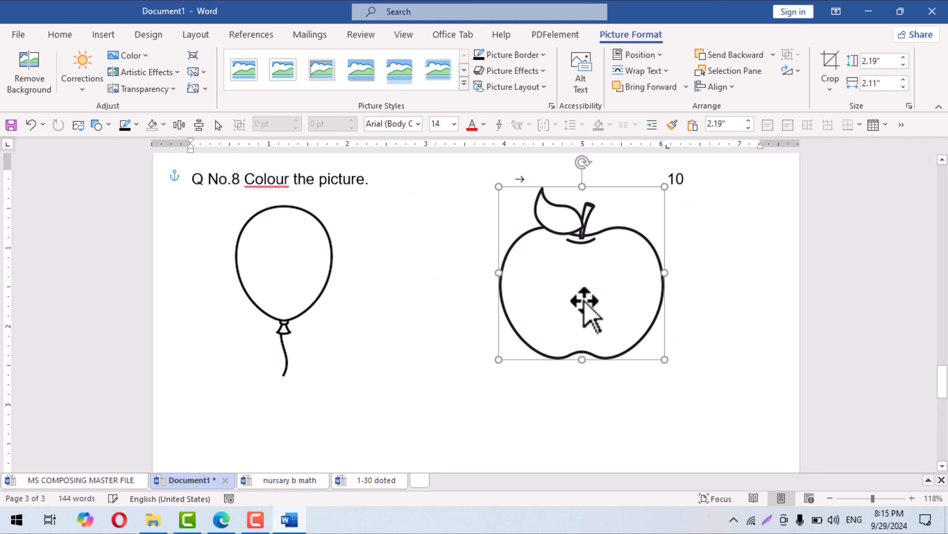
# Set the balloon picture in front of text and move it about one inch to the right
pyautogui.click(303, 291)
pyautogui.click(396, 208)
pyautogui.click(498, 336)
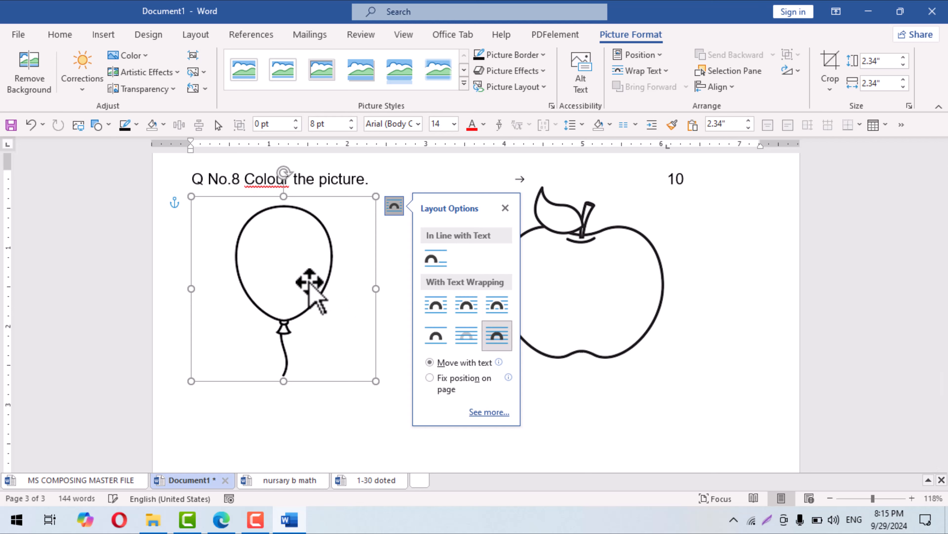
pyautogui.moveTo(311, 286); pyautogui.dragTo(373, 282)
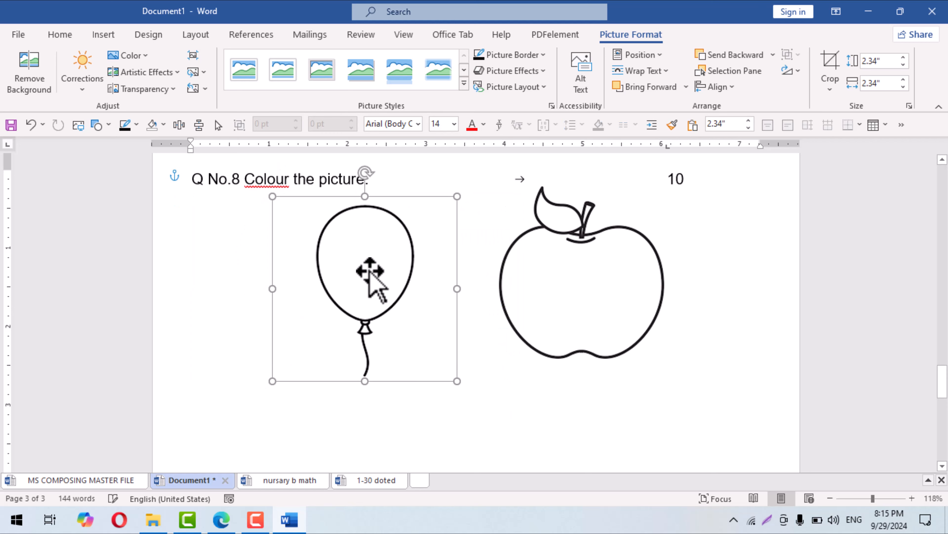
# Below the pictures, write "Q No.9 Match the Letter with Picture." with a tabbed mark 10, and add a tab stop at about 6.5 inches
pyautogui.click(250, 433)
pyautogui.scroll(-3, 216, 340)
pyautogui.doubleClick(217, 340)
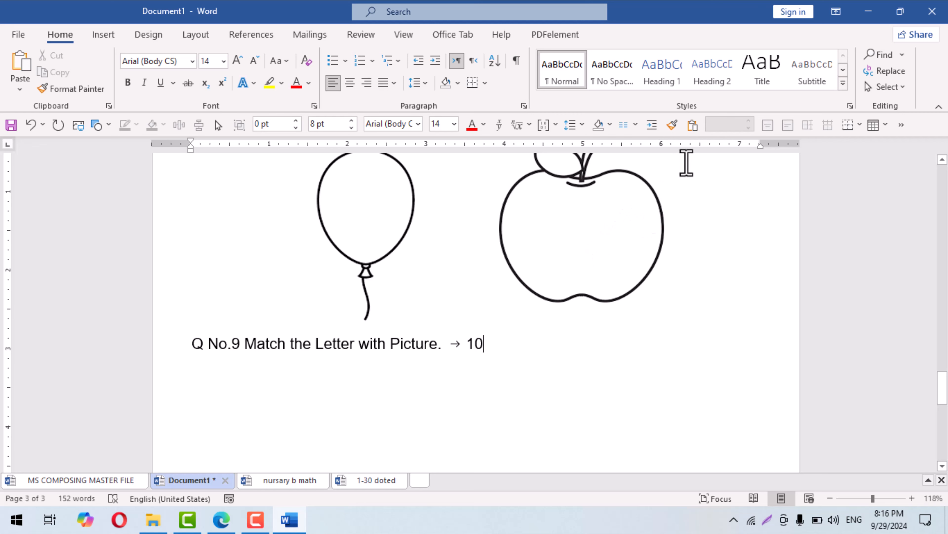
pyautogui.click(701, 145)
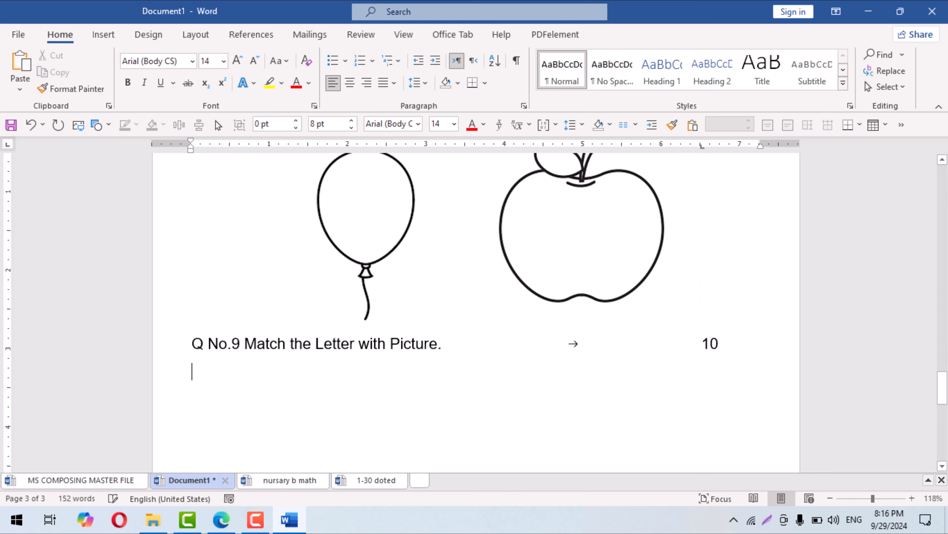
# Save the document under the file name MS EDUCATION NETWORK
pyautogui.scroll(-3, 476, 312)
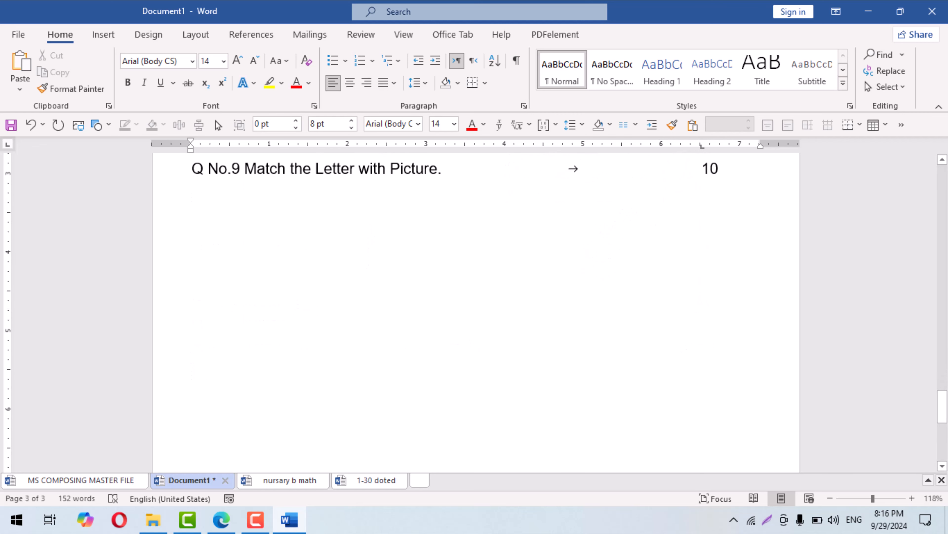
pyautogui.hotkey('ctrl', 's')
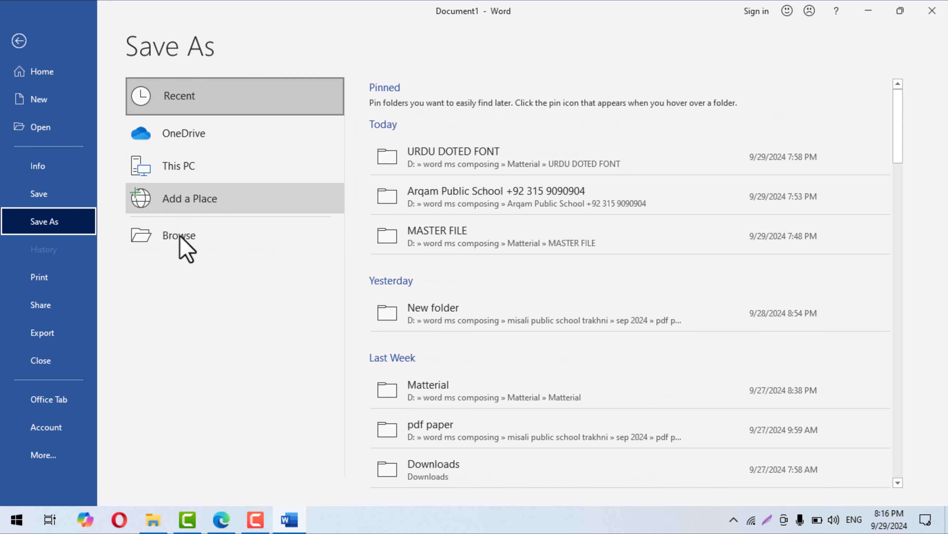
pyautogui.click(209, 243)
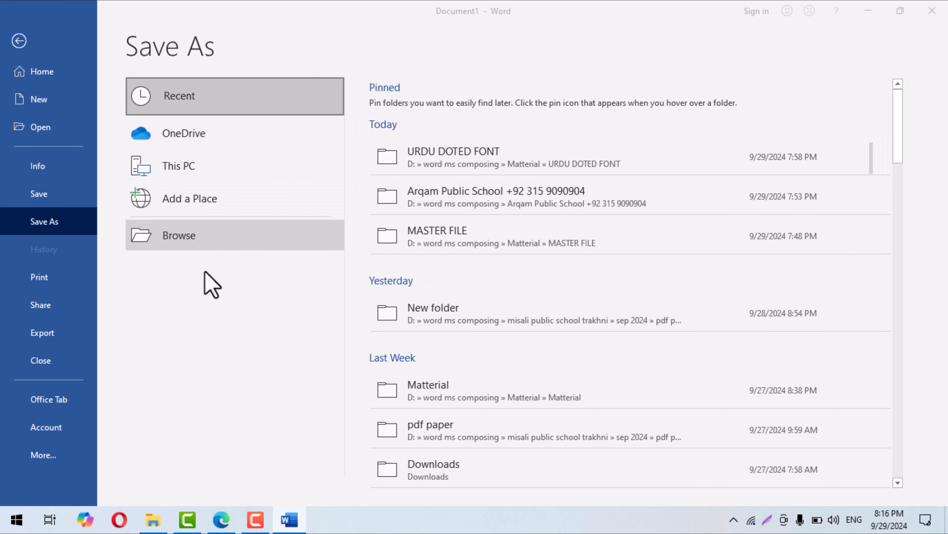
pyautogui.press('Return')
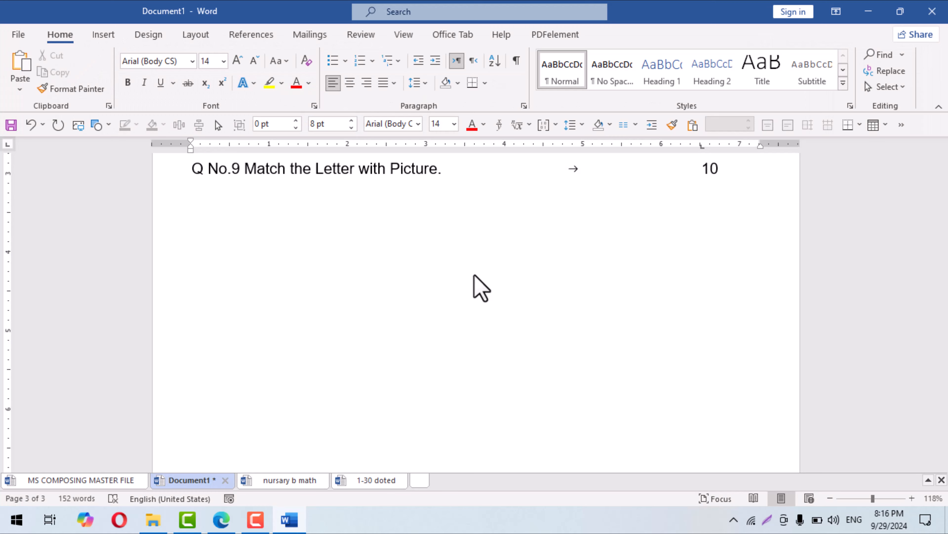
# Insert a one-row, two-column table below the Q No.9 line, narrow its first column to about 1.3 inches, and make the row taller
pyautogui.click(104, 37)
pyautogui.click(94, 78)
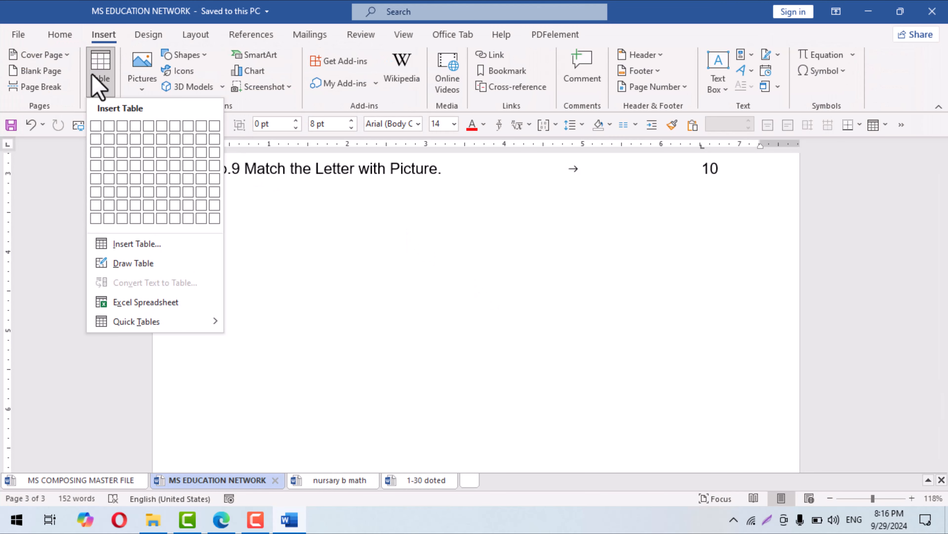
pyautogui.click(108, 127)
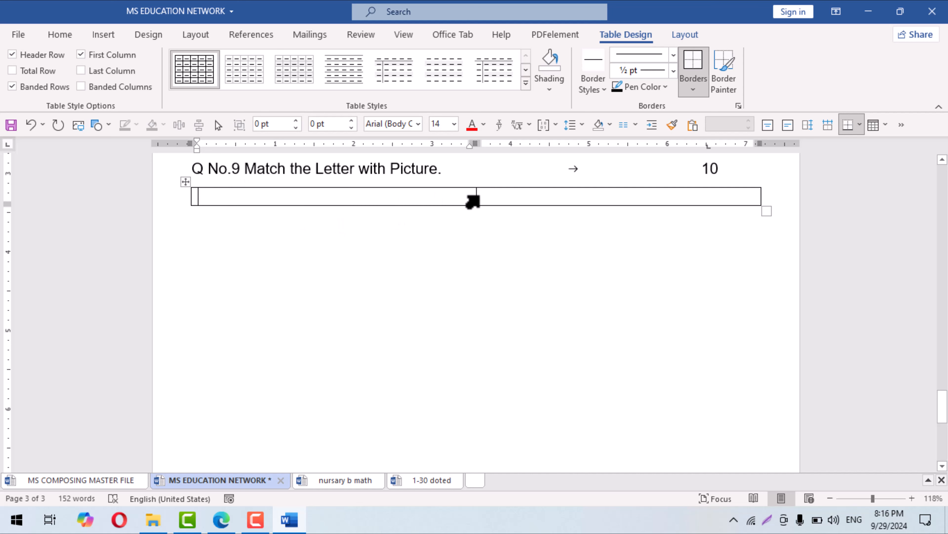
pyautogui.moveTo(474, 196); pyautogui.dragTo(294, 196)
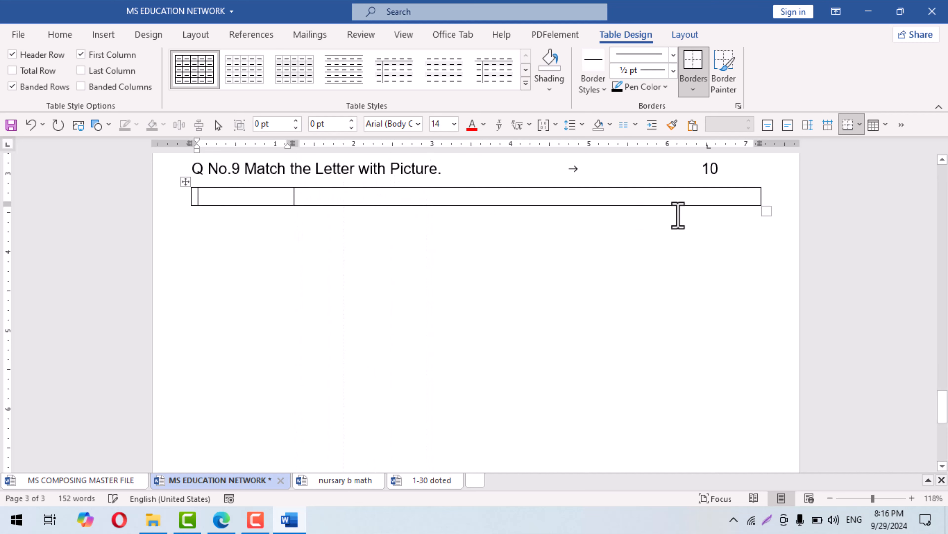
pyautogui.moveTo(765, 212); pyautogui.dragTo(760, 232)
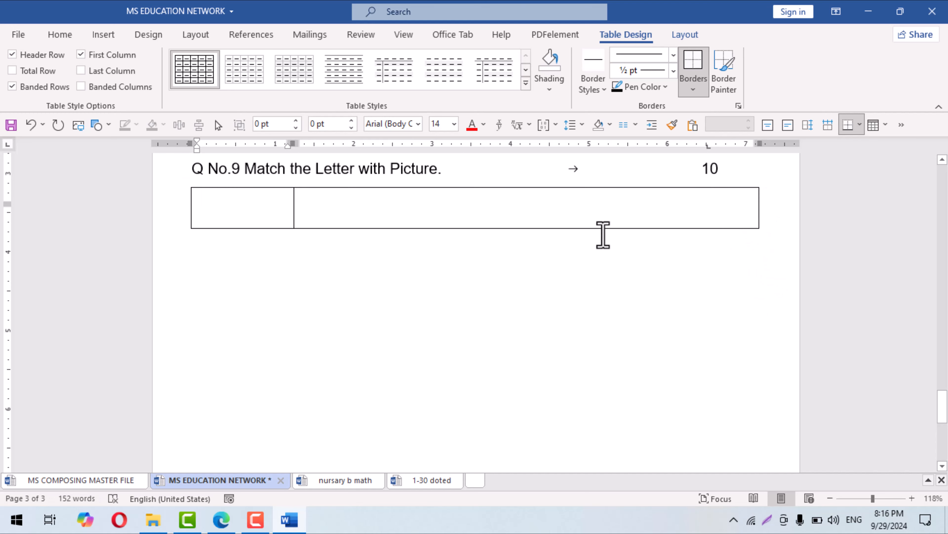
# Enter 8 in the first cell of the matching table
pyautogui.click(378, 204)
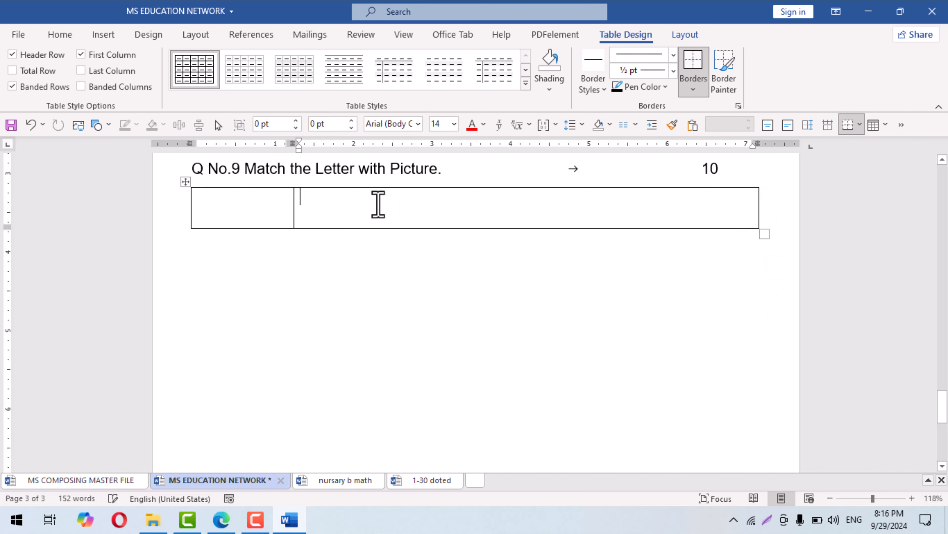
pyautogui.click(247, 198)
pyautogui.write('8')
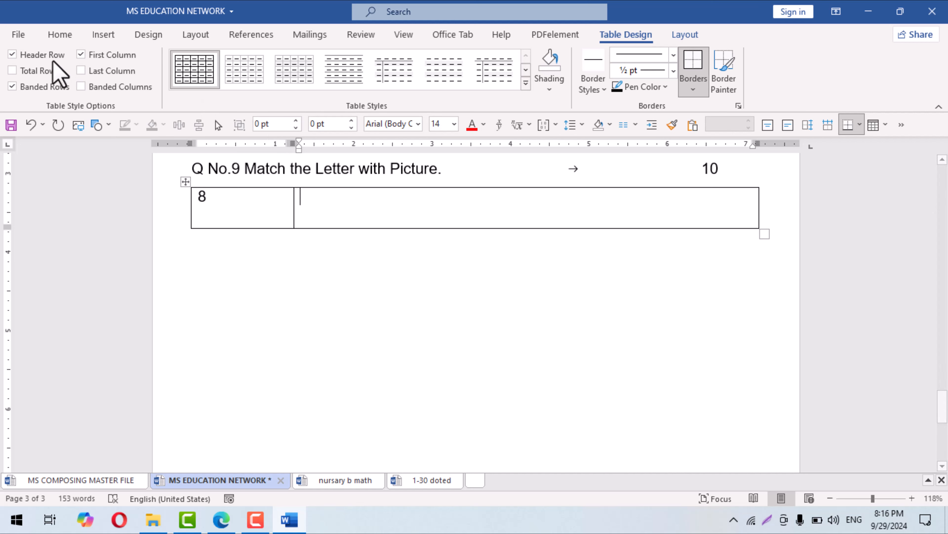
# Draw a square of about 0.55" in the second cell of the table and place it in line with text
pyautogui.click(140, 35)
pyautogui.click(108, 34)
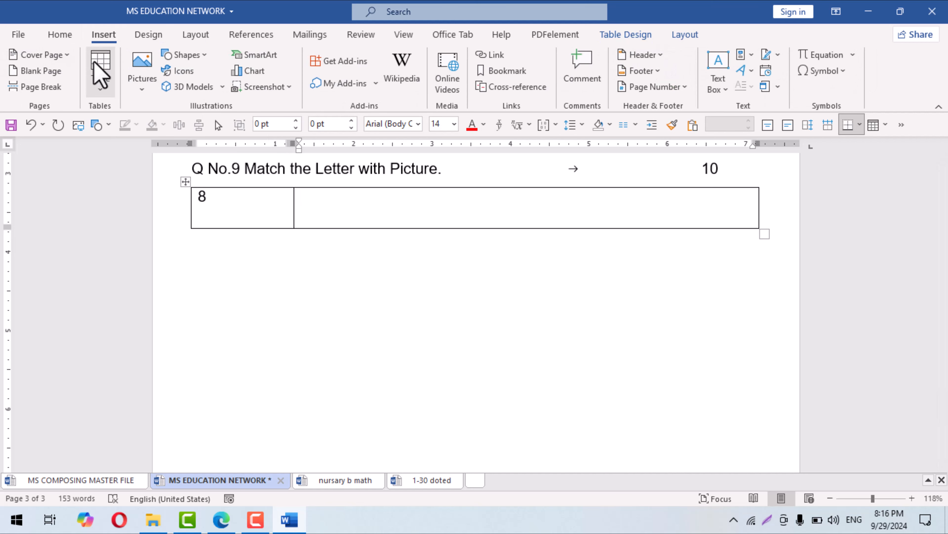
pyautogui.click(100, 75)
pyautogui.click(179, 56)
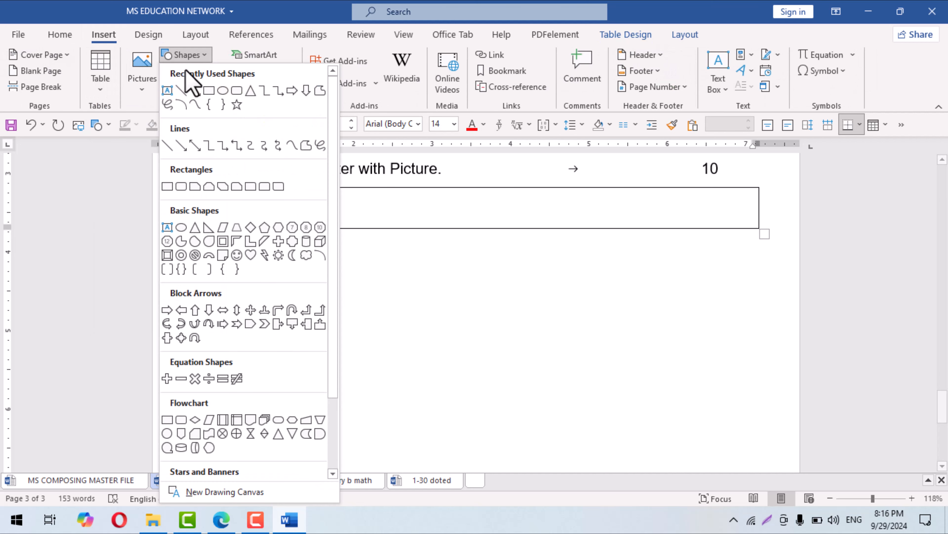
pyautogui.click(204, 90)
pyautogui.moveTo(340, 193)
pyautogui.mouseDown()
pyautogui.moveTo(364, 212)
pyautogui.moveTo(361, 200)
pyautogui.mouseUp()
pyautogui.click(373, 195)
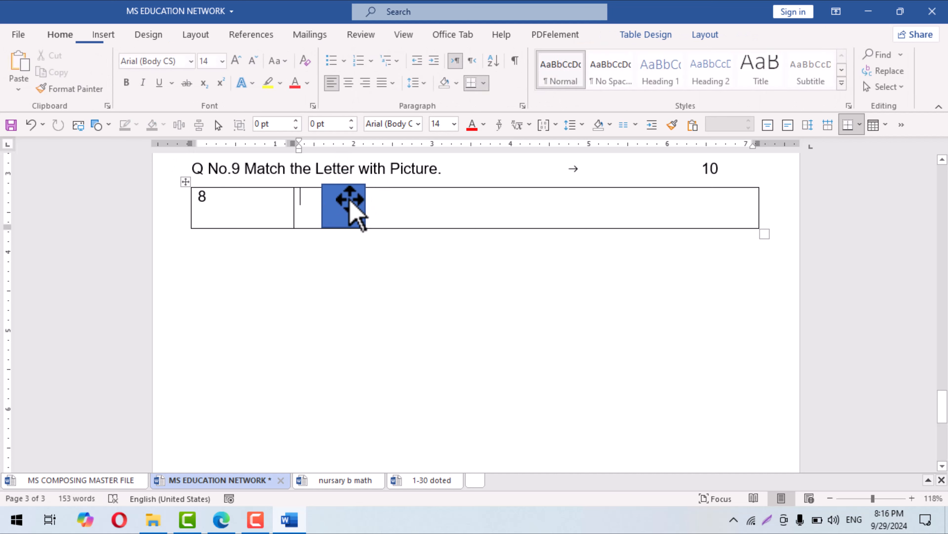
pyautogui.click(349, 199)
pyautogui.click(380, 199)
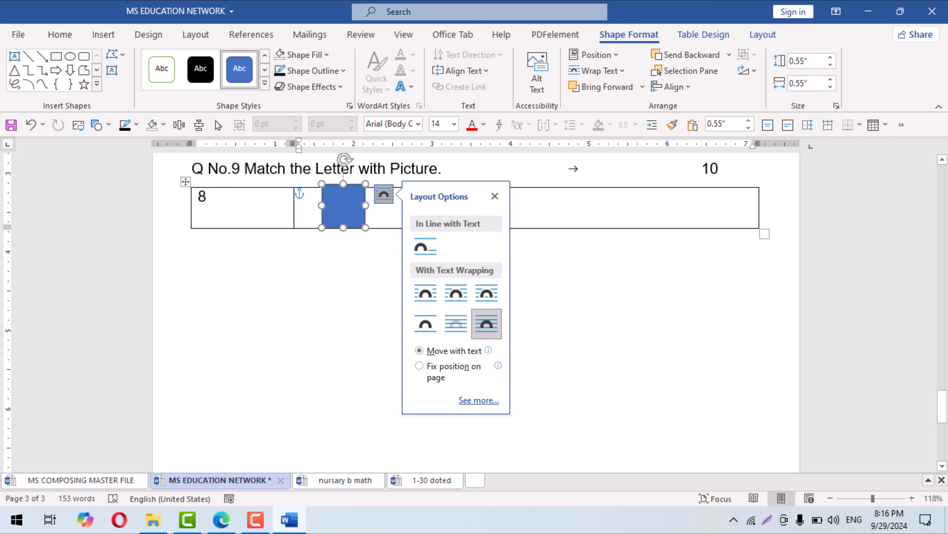
pyautogui.click(425, 254)
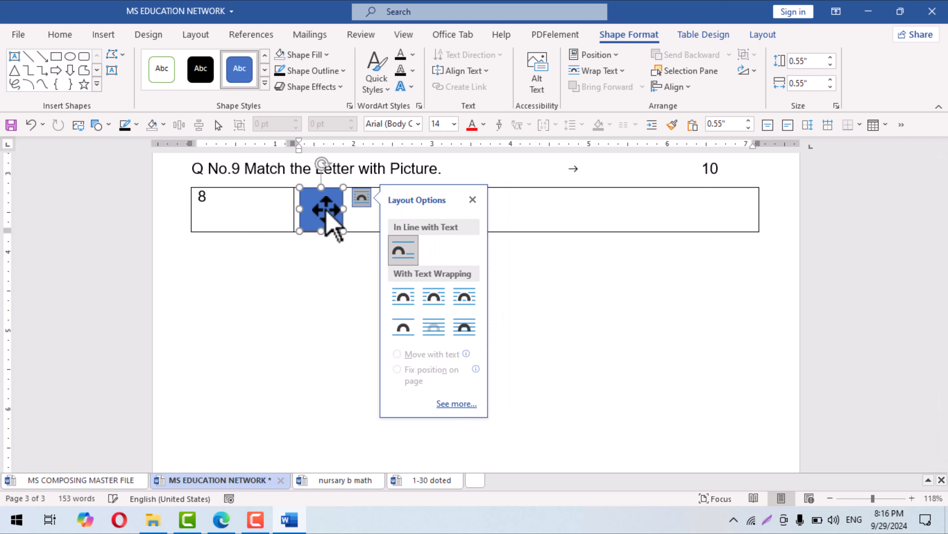
# Add a second row to the table and give the square a white fill with a black outline
pyautogui.click(360, 214)
pyautogui.press('Tab')
pyautogui.click(333, 221)
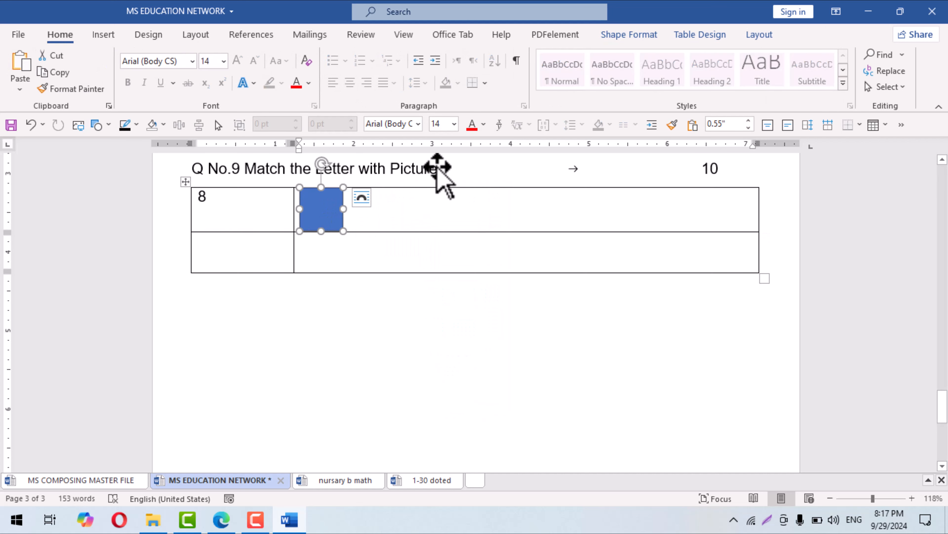
pyautogui.click(629, 34)
pyautogui.click(287, 55)
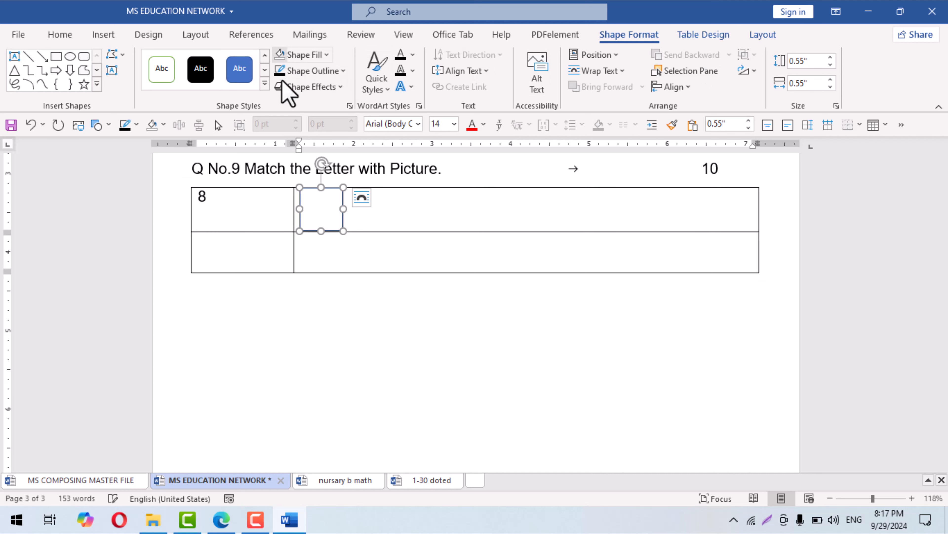
pyautogui.click(511, 274)
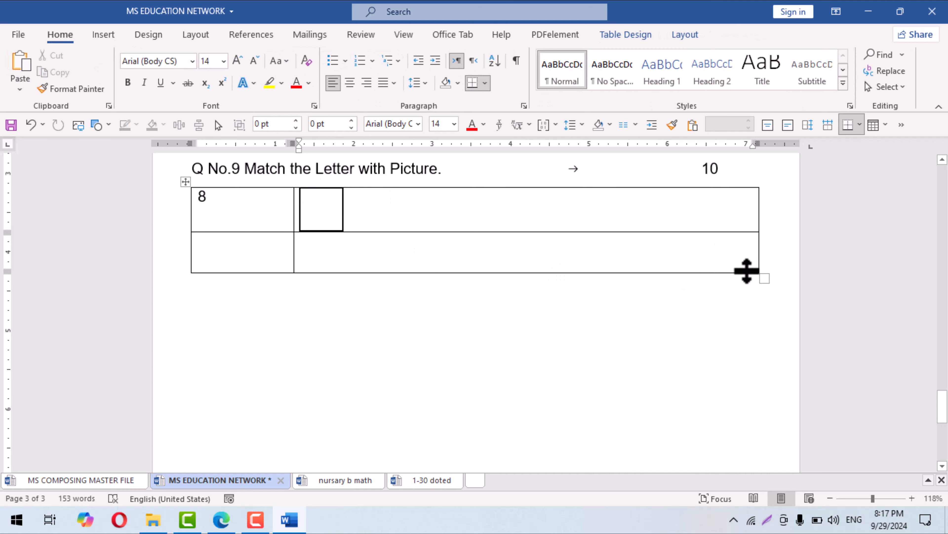
# Make both table rows taller and draw a circle of about 0.64" in the second column of the second row
pyautogui.moveTo(765, 276); pyautogui.dragTo(764, 317)
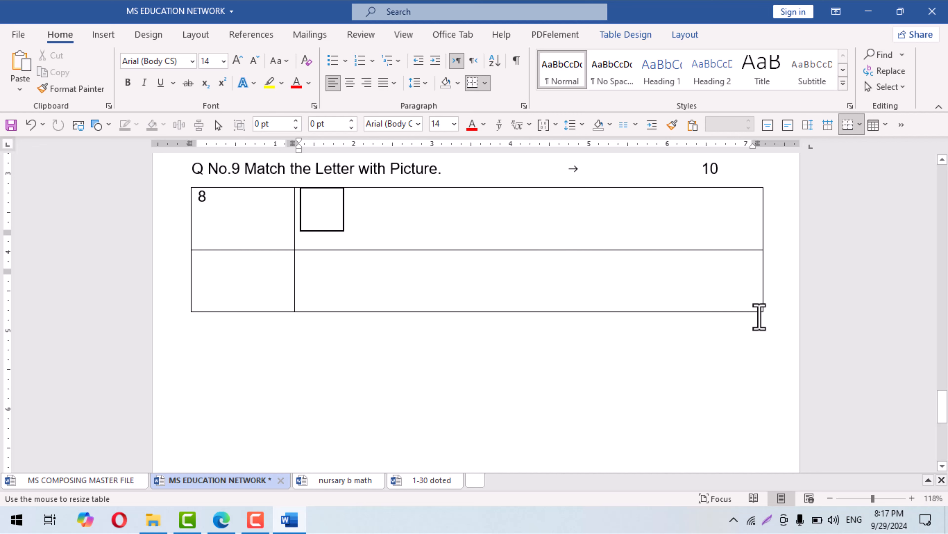
pyautogui.click(351, 210)
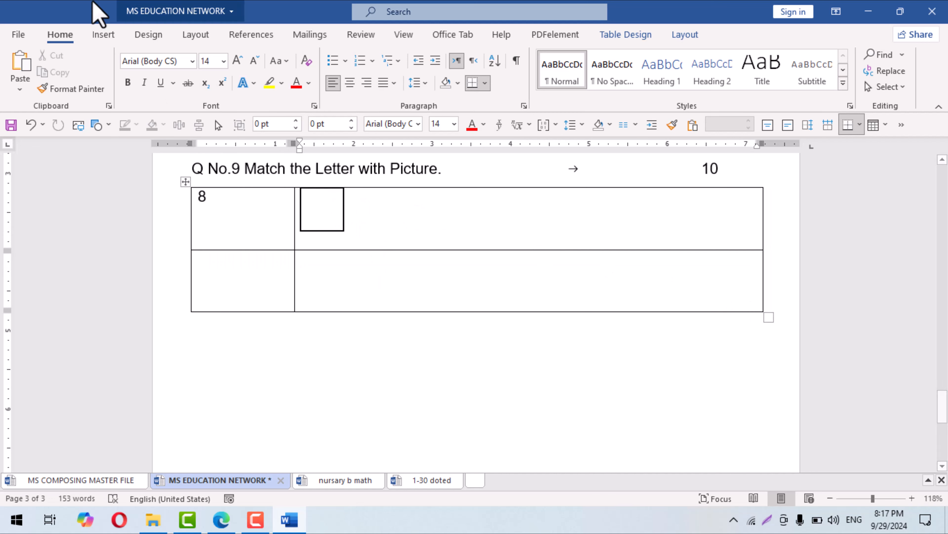
pyautogui.press('Down')
pyautogui.click(101, 36)
pyautogui.click(202, 55)
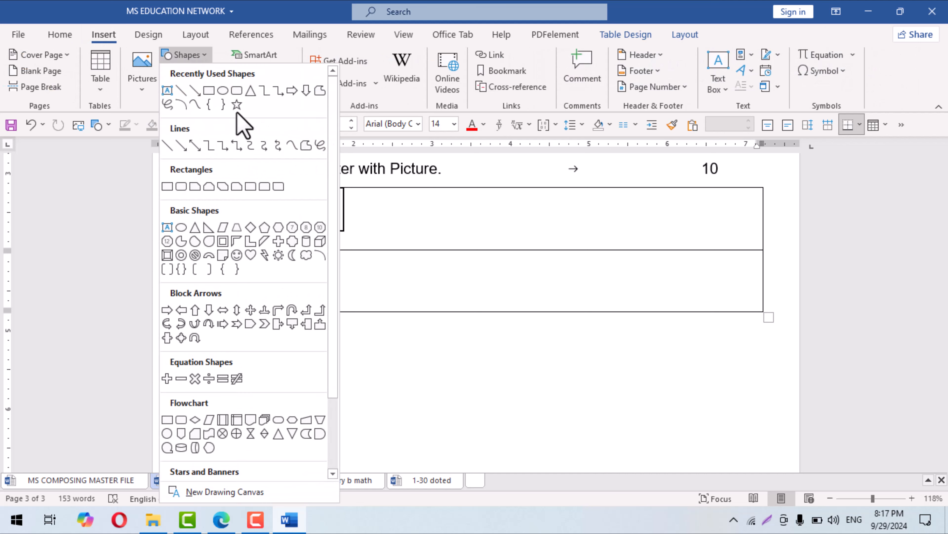
pyautogui.click(230, 92)
pyautogui.moveTo(332, 279); pyautogui.dragTo(357, 299)
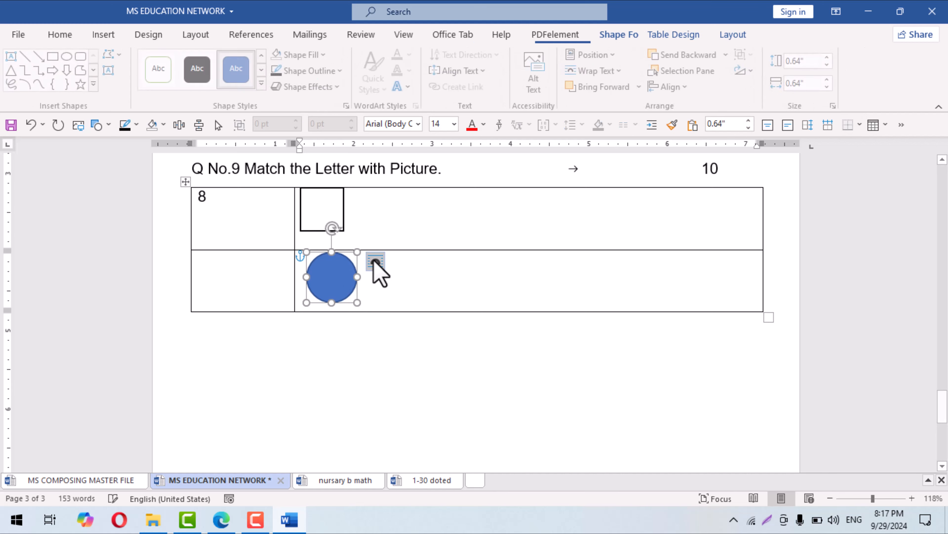
# Place the circle in line with text and give it a white fill with a black outline
pyautogui.click(370, 260)
pyautogui.click(410, 312)
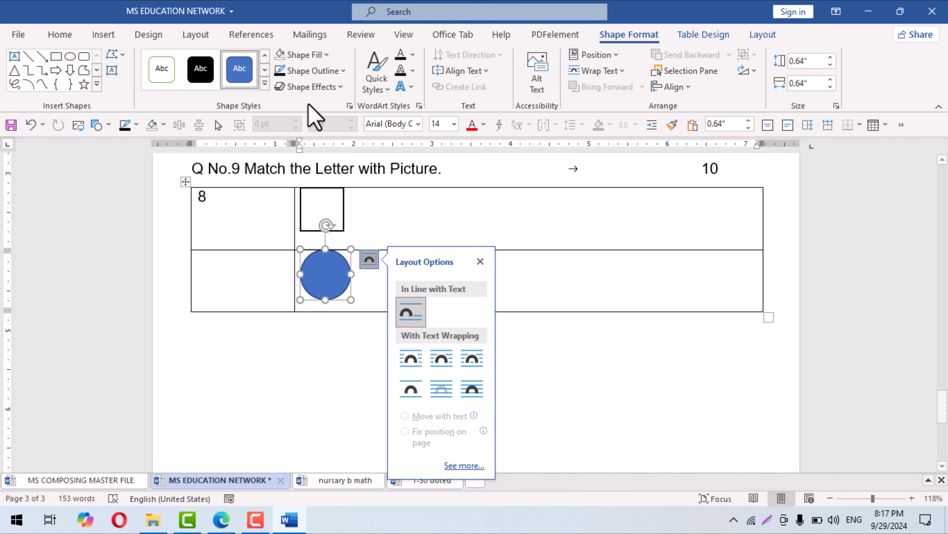
pyautogui.click(282, 56)
pyautogui.click(366, 292)
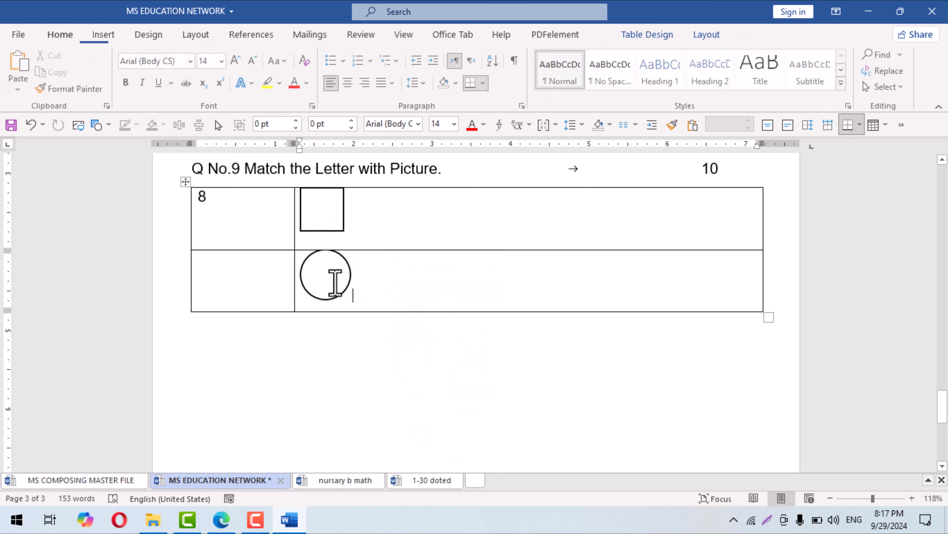
# Place a copy of the circle right beside it in the same cell and add a third row to the table
pyautogui.click(343, 288)
pyautogui.moveTo(343, 288); pyautogui.dragTo(402, 307)
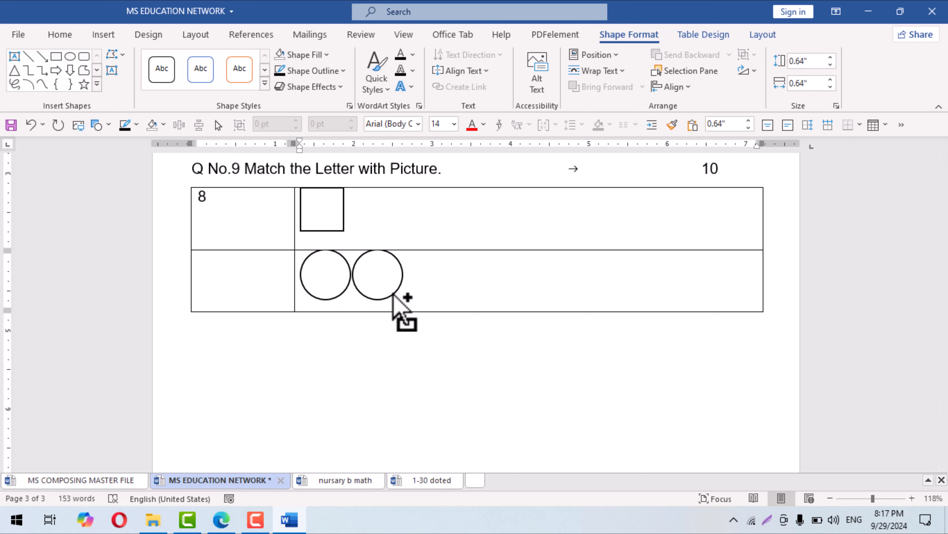
pyautogui.click(430, 297)
pyautogui.press('Tab')
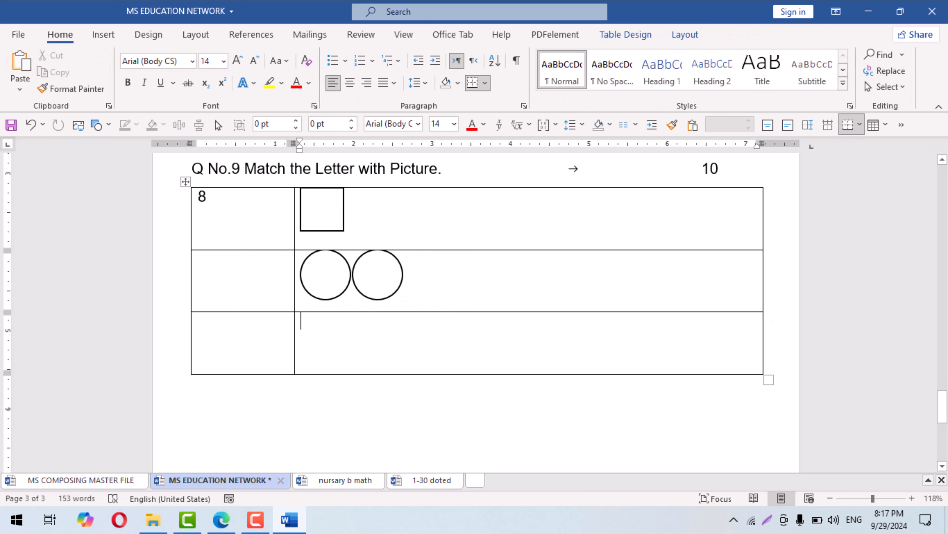
# Draw a triangle about 0.58" high and 0.68" wide in the third table row and place it in line with text
pyautogui.click(103, 35)
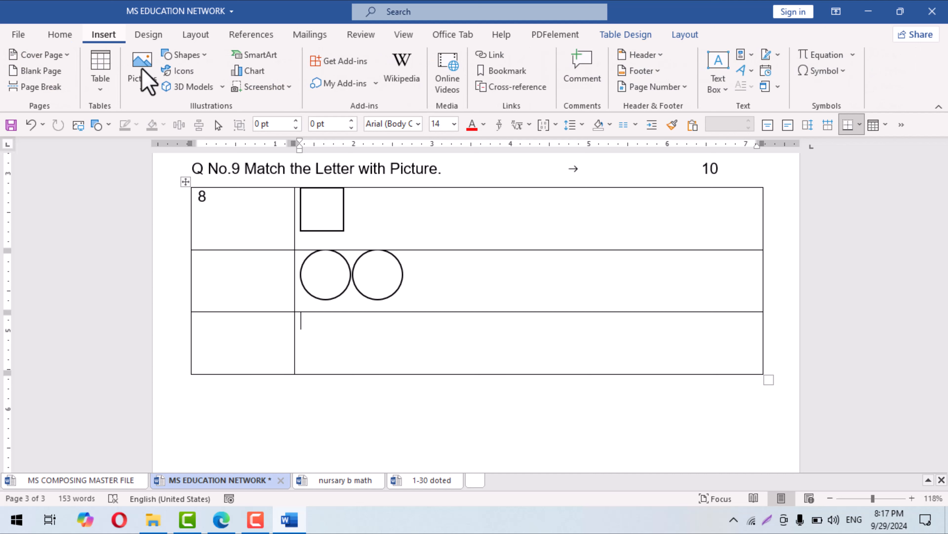
pyautogui.click(185, 55)
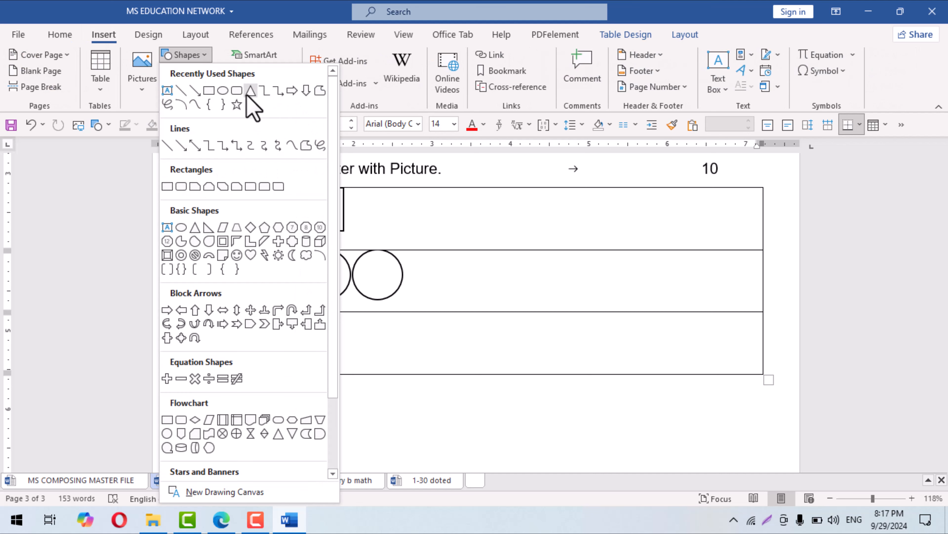
pyautogui.click(250, 91)
pyautogui.moveTo(321, 342); pyautogui.dragTo(345, 361)
pyautogui.click(365, 325)
pyautogui.click(396, 338)
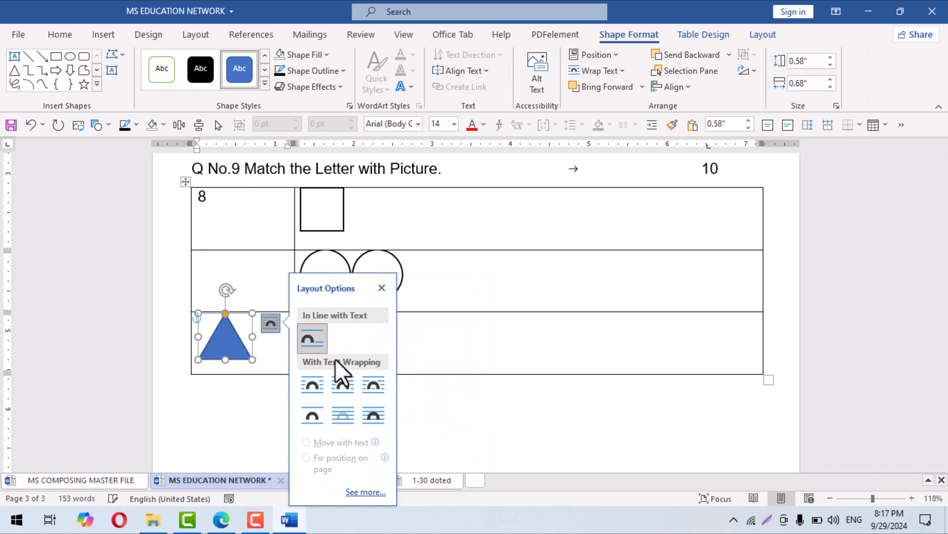
# Move the triangle to the third row's second column, fill it white with a black outline, and place two copies beside it
pyautogui.moveTo(237, 365); pyautogui.dragTo(333, 360)
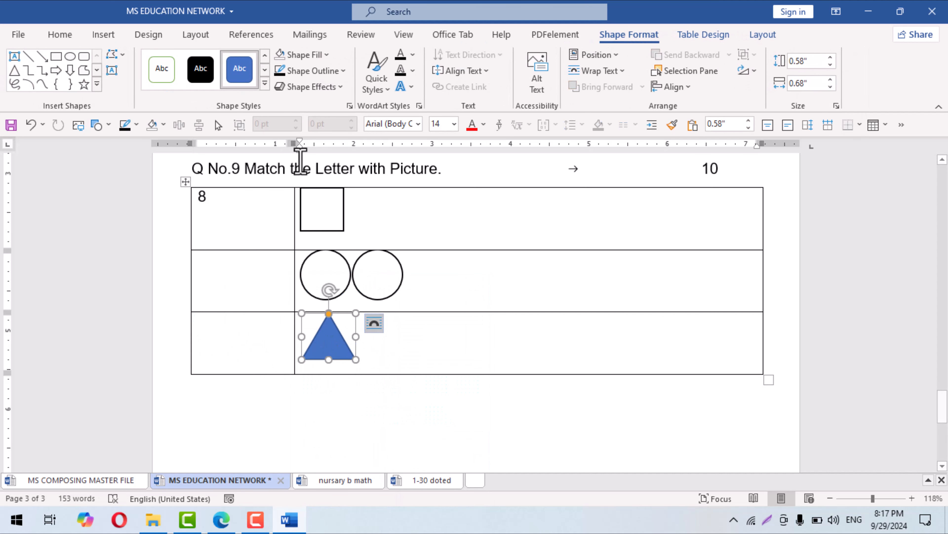
pyautogui.click(281, 55)
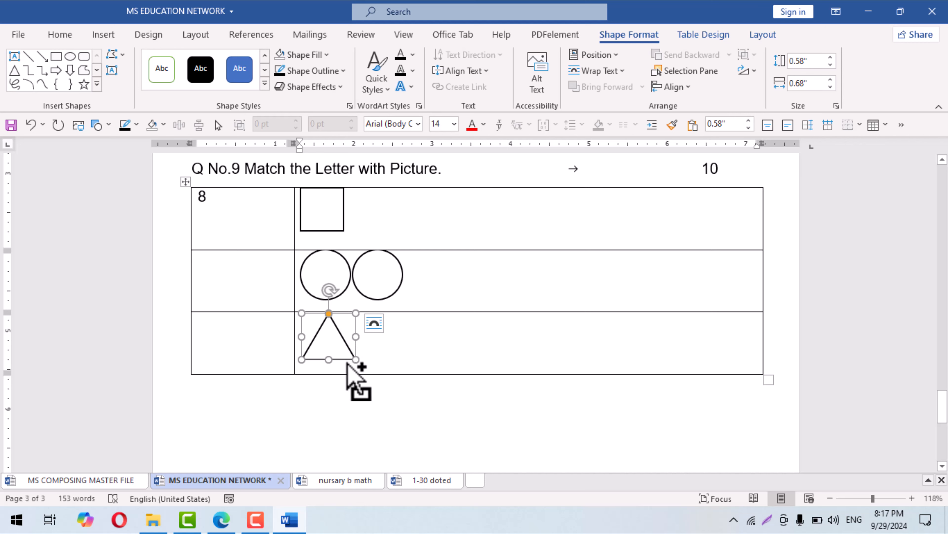
pyautogui.moveTo(347, 363); pyautogui.dragTo(521, 351)
pyautogui.click(522, 350)
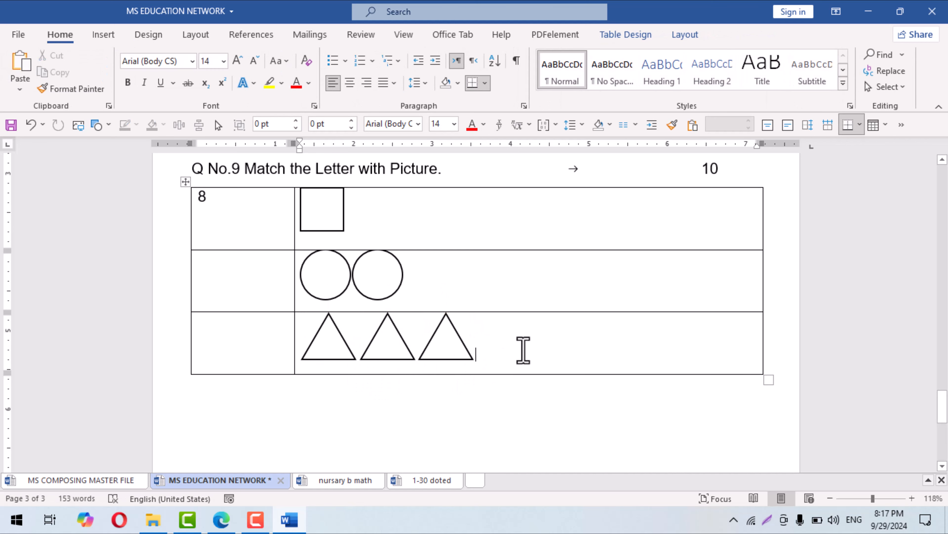
# Add a fourth table row and insert the FISH picture from the Matterial folder into its second column
pyautogui.press('Tab')
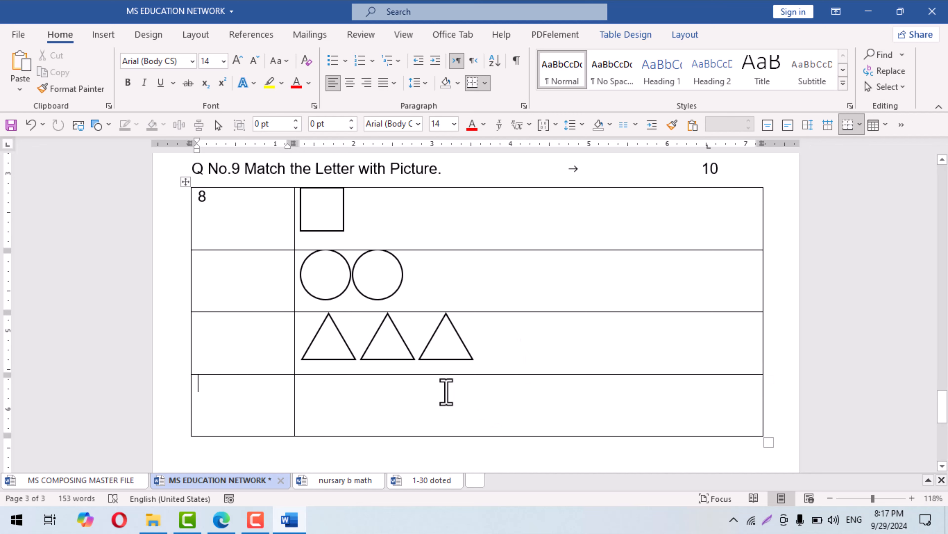
pyautogui.scroll(-2, 448, 389)
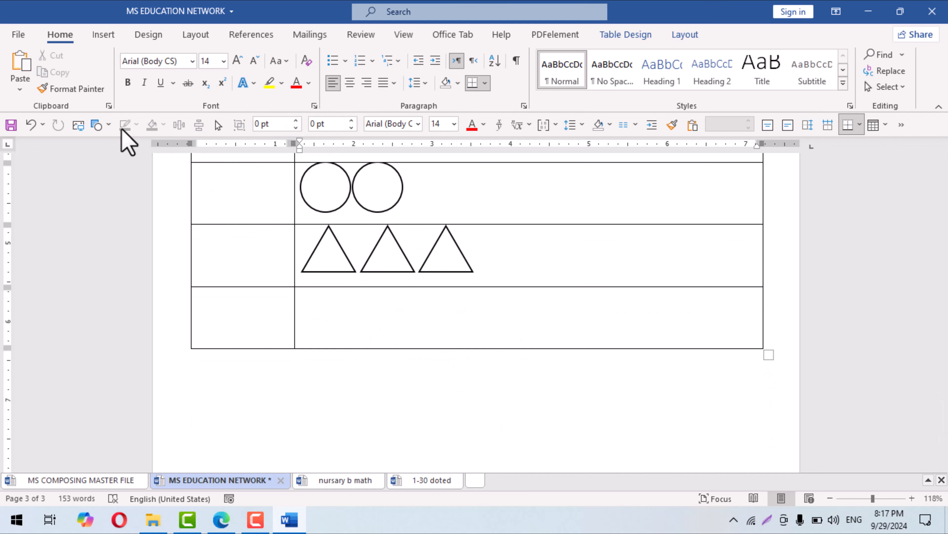
pyautogui.click(78, 125)
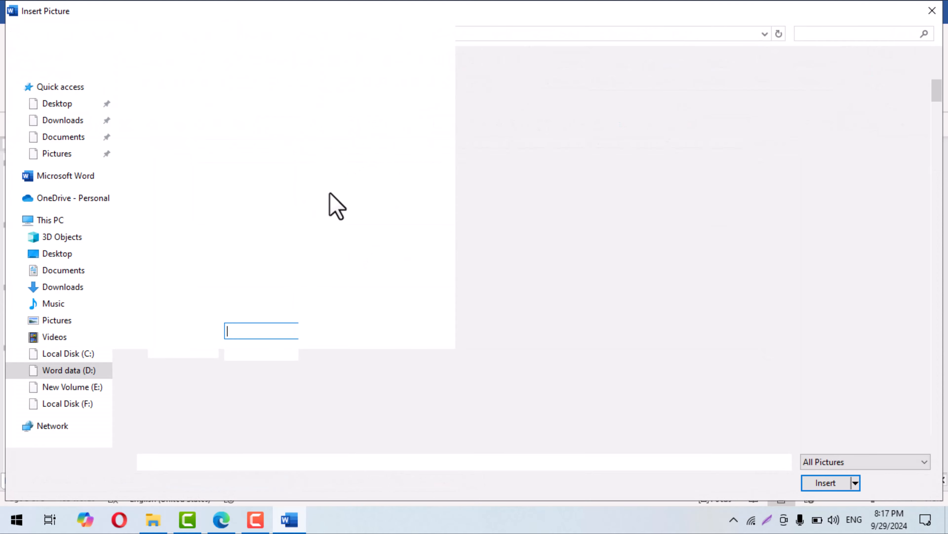
pyautogui.scroll(-3, 631, 306)
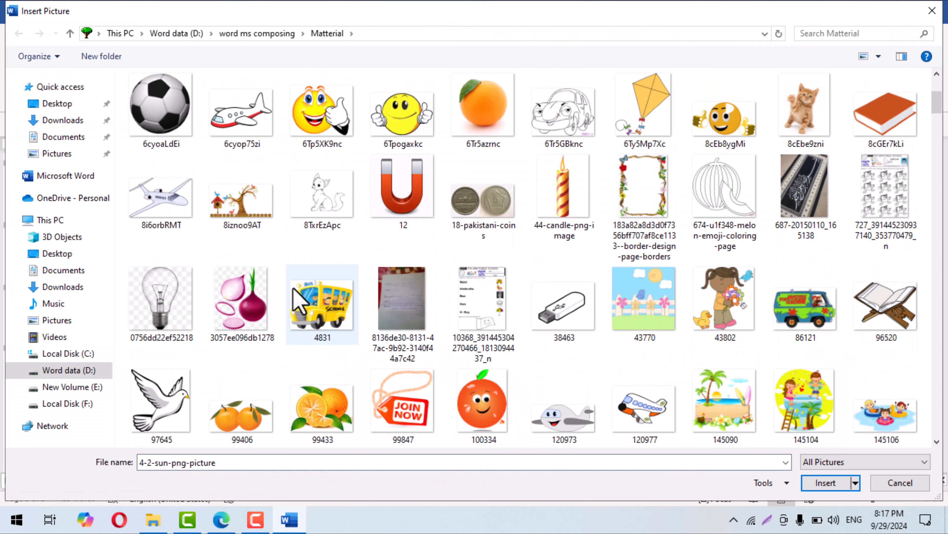
pyautogui.click(299, 302)
pyautogui.press('f')
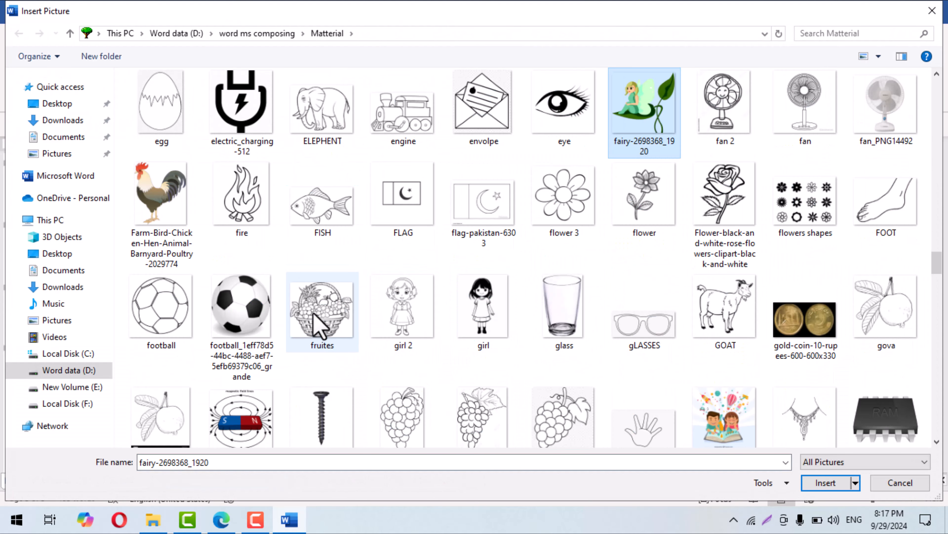
pyautogui.doubleClick(315, 209)
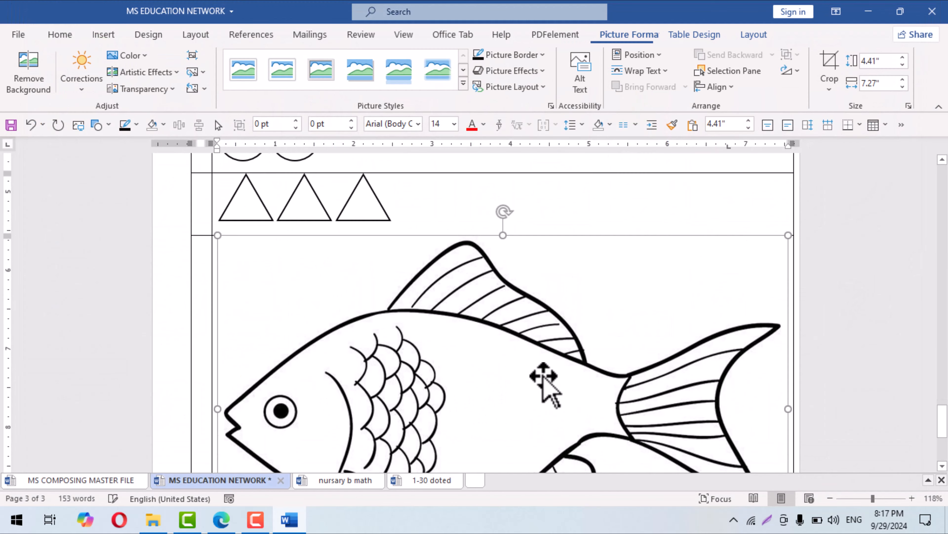
# Shrink the fish picture to about 0.66" high and 1.08" wide and place three copies beside it in the same cell
pyautogui.click(885, 61)
pyautogui.press('Return')
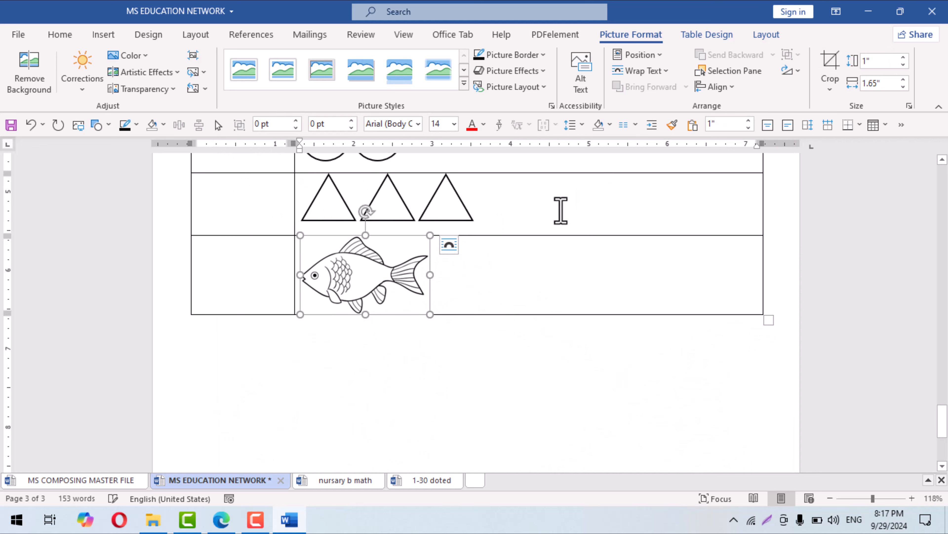
pyautogui.moveTo(429, 316); pyautogui.dragTo(356, 288)
pyautogui.moveTo(346, 269); pyautogui.dragTo(572, 273)
pyautogui.moveTo(515, 267); pyautogui.dragTo(651, 282)
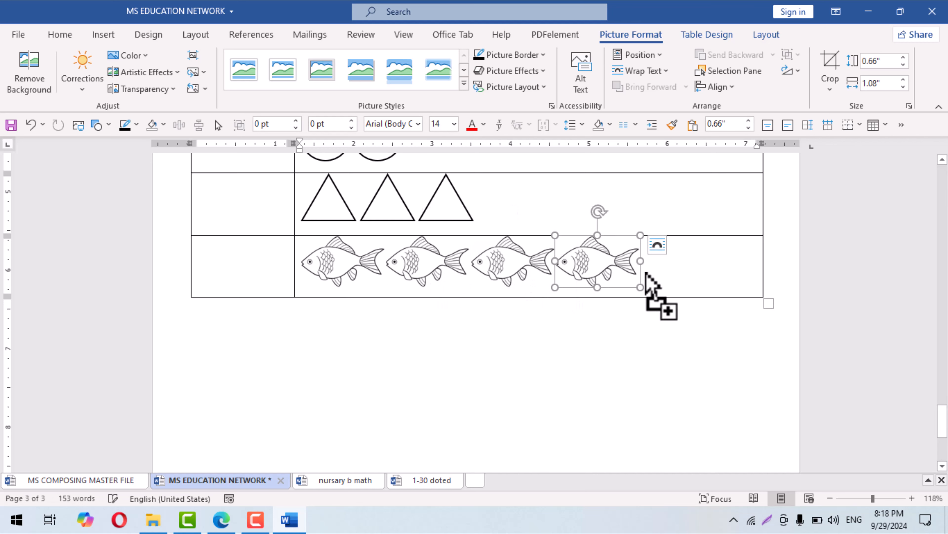
# Add a fifth table row and browse the Matterial folder for a picture to use in its second column
pyautogui.click(650, 280)
pyautogui.press('Tab')
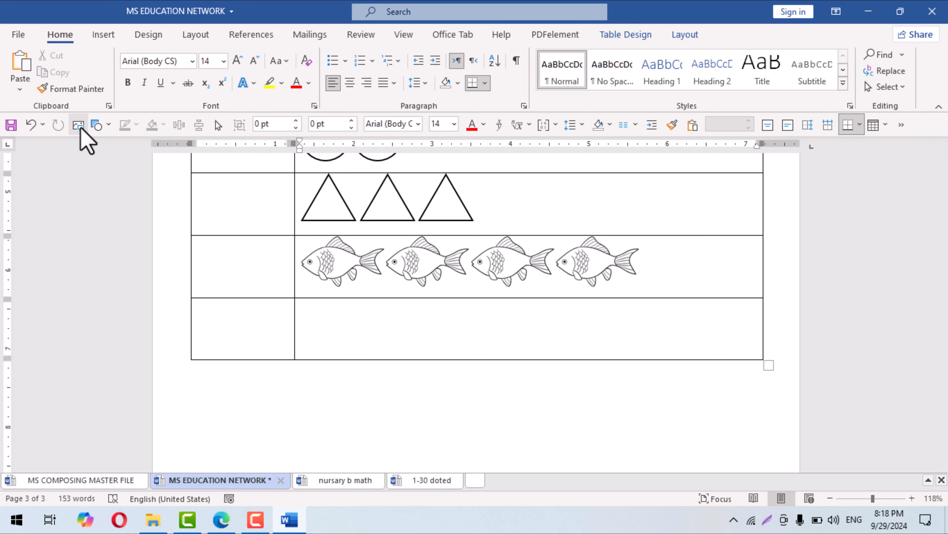
pyautogui.click(326, 231)
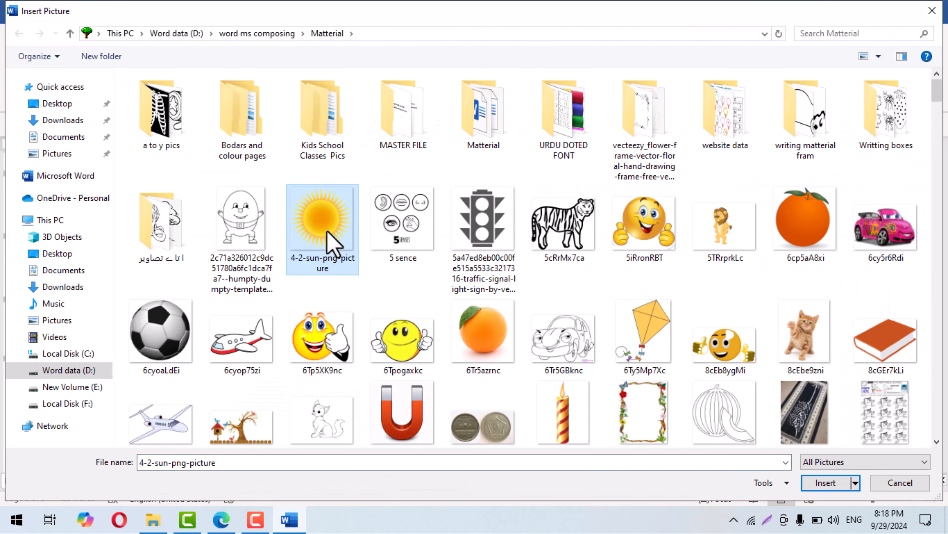
pyautogui.press('b')
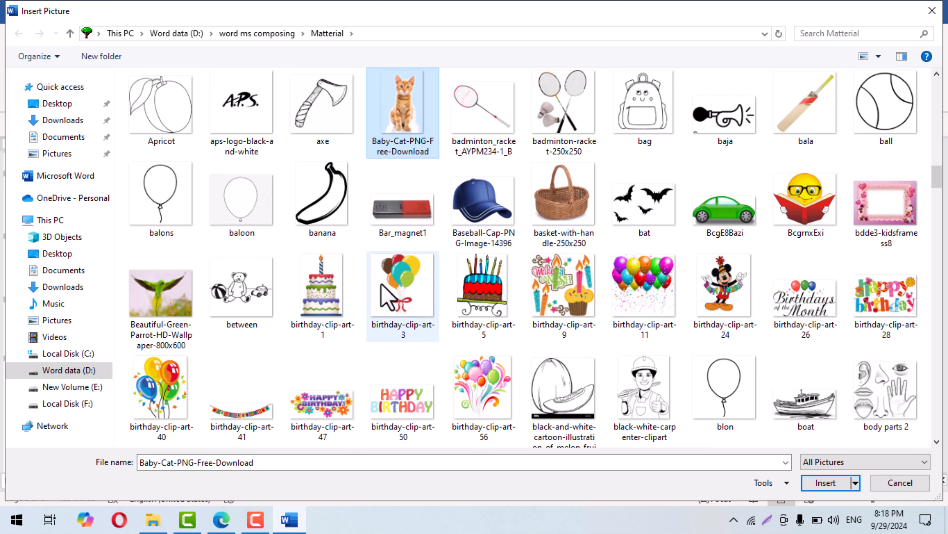
pyautogui.press('Right')
pyautogui.press('Right')
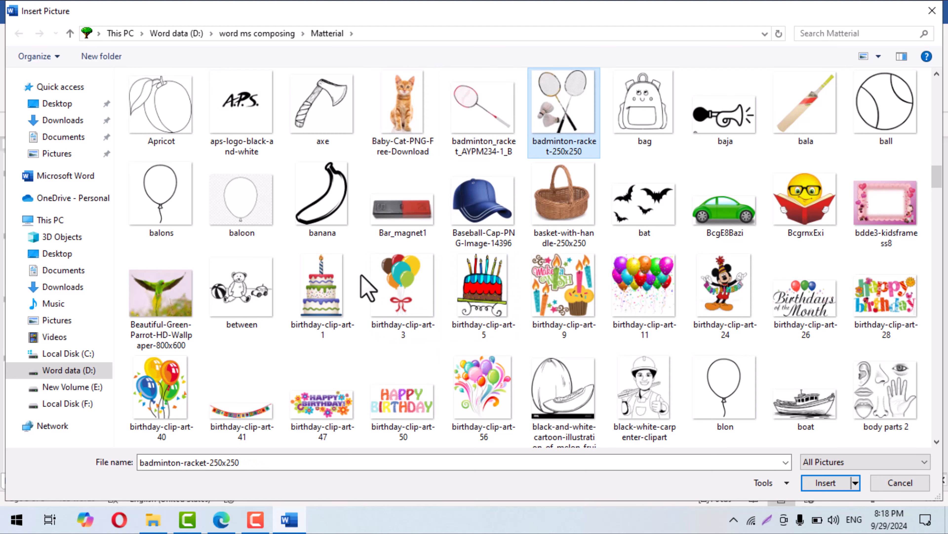
pyautogui.scroll(-3, 367, 287)
pyautogui.scroll(6, 368, 288)
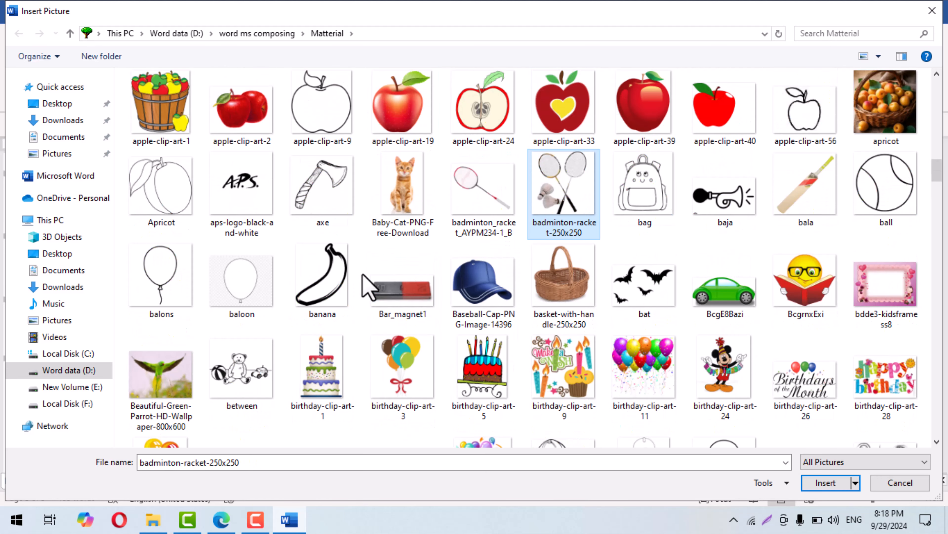
pyautogui.scroll(3, 939, 176)
pyautogui.moveTo(941, 173); pyautogui.dragTo(945, 209)
pyautogui.scroll(-1, 945, 220)
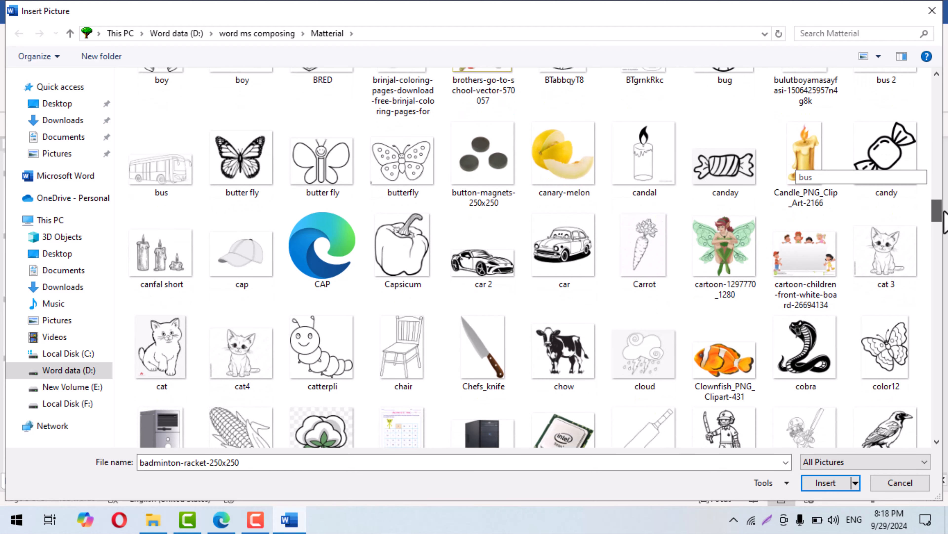
pyautogui.scroll(-1, 946, 221)
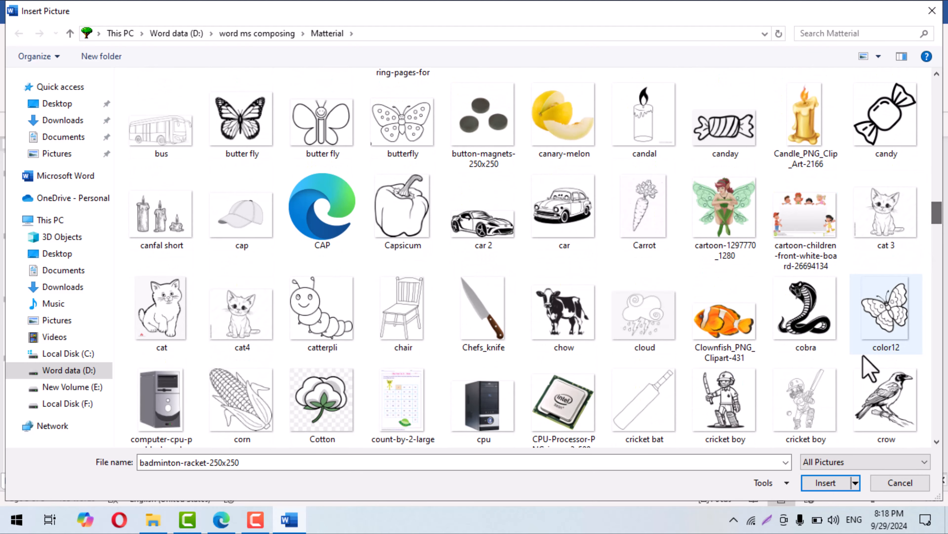
pyautogui.click(878, 332)
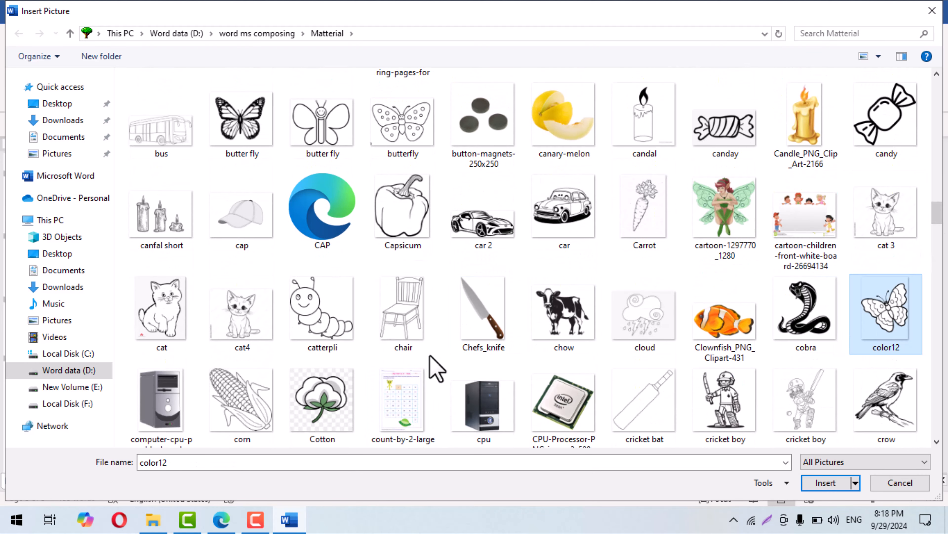
# Insert the spotted-wing picture named butterfly into the second column of the fifth row
pyautogui.write('bug')
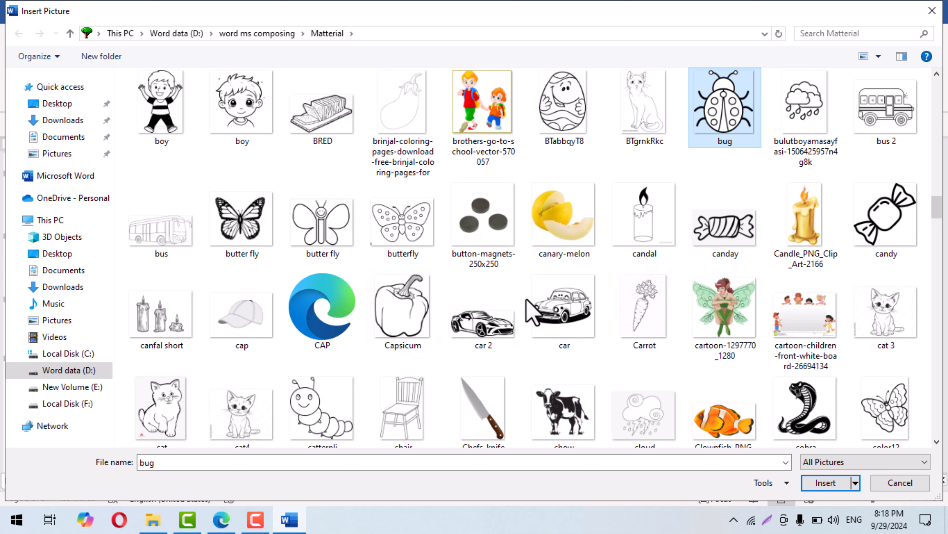
pyautogui.click(295, 214)
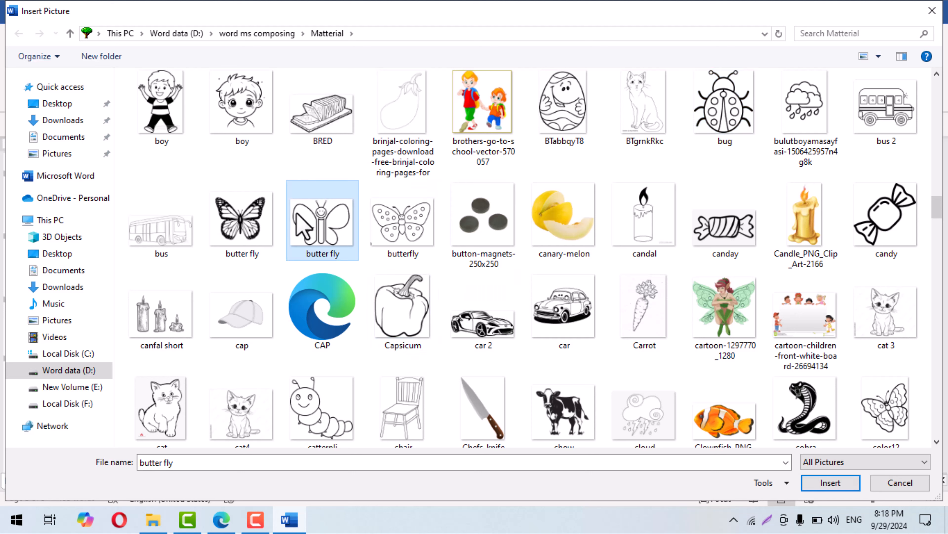
pyautogui.click(411, 258)
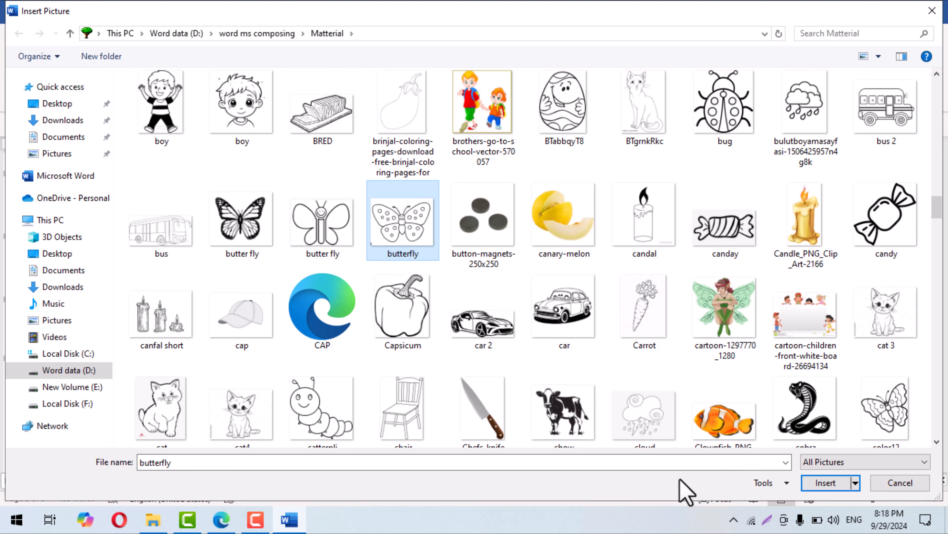
pyautogui.click(826, 483)
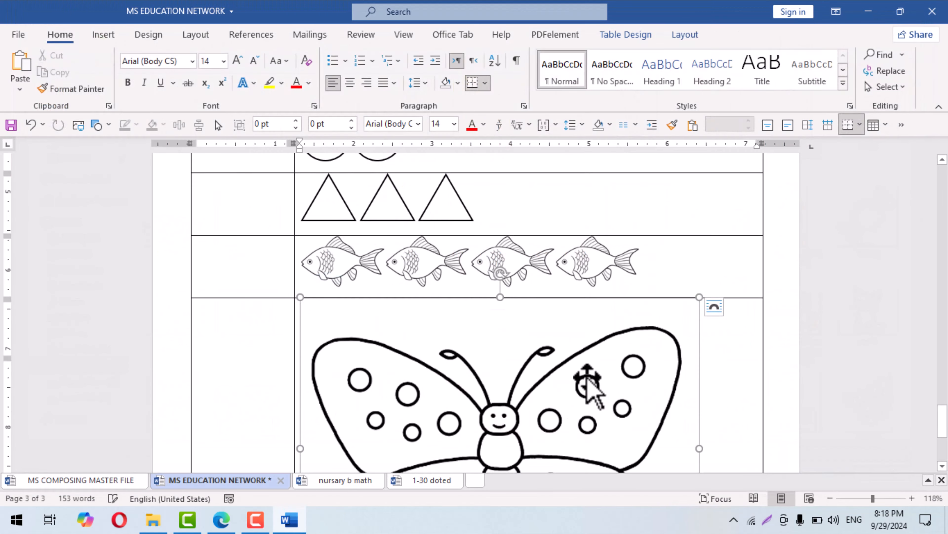
# Shrink the butterfly picture to about 0.76" high and 1.01" wide and place four copies beside it in the same cell
pyautogui.scroll(-1, 588, 377)
pyautogui.moveTo(700, 235); pyautogui.dragTo(474, 335)
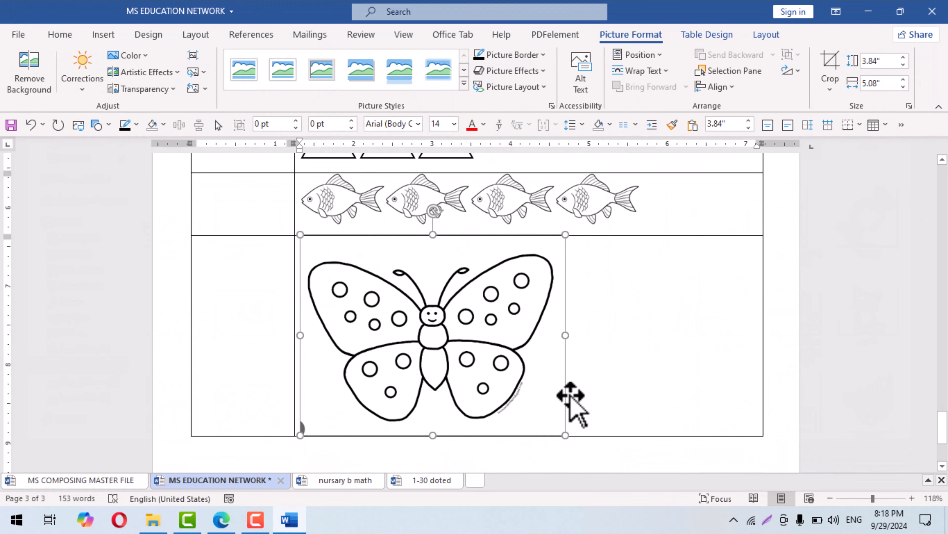
pyautogui.moveTo(565, 435); pyautogui.dragTo(376, 272)
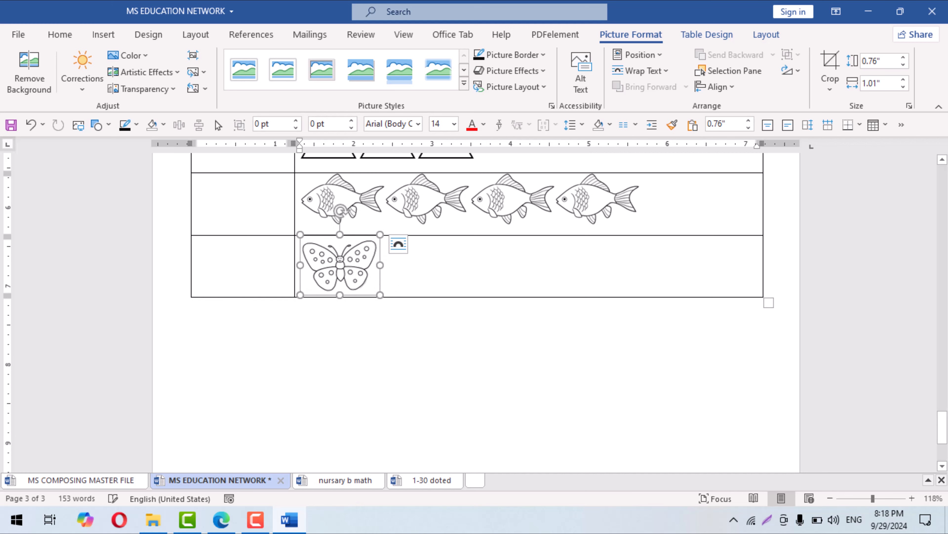
pyautogui.click(362, 287)
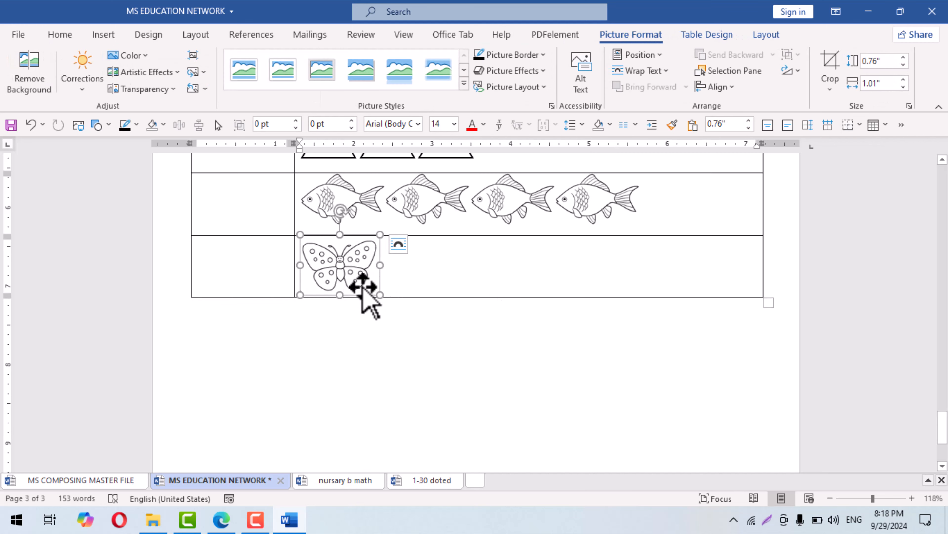
pyautogui.moveTo(362, 287); pyautogui.dragTo(516, 280)
pyautogui.moveTo(500, 279); pyautogui.dragTo(672, 280)
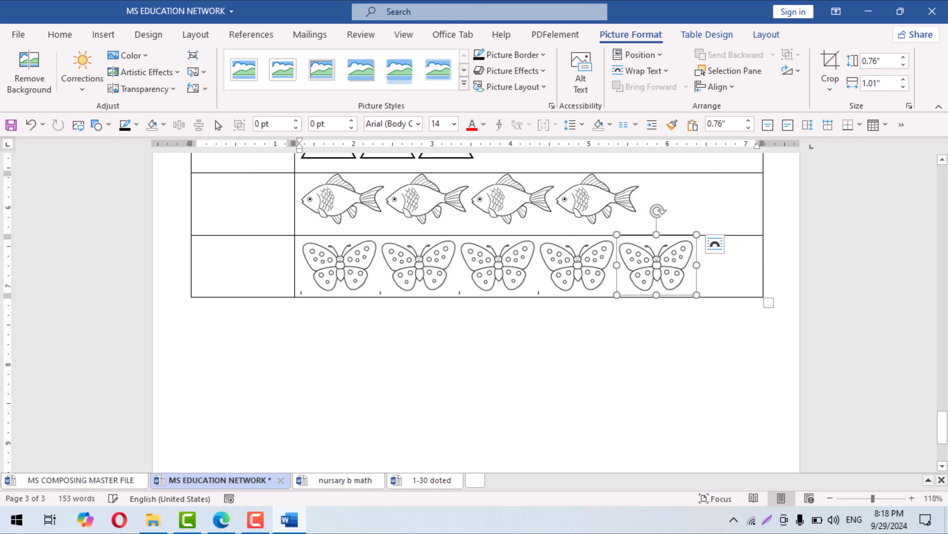
# Add a sixth table row and insert the APPLE outline picture into its second column
pyautogui.press('Right')
pyautogui.press('Tab')
pyautogui.press('Tab')
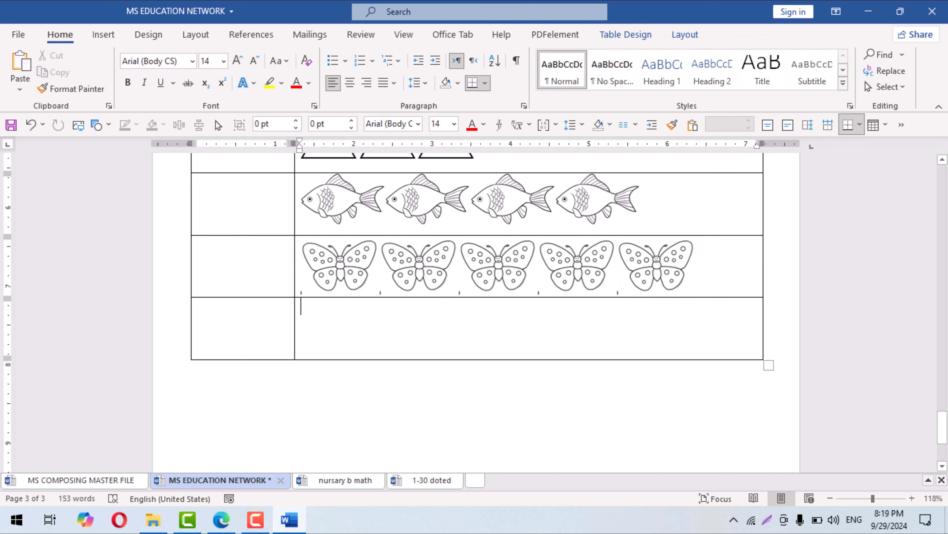
pyautogui.click(78, 125)
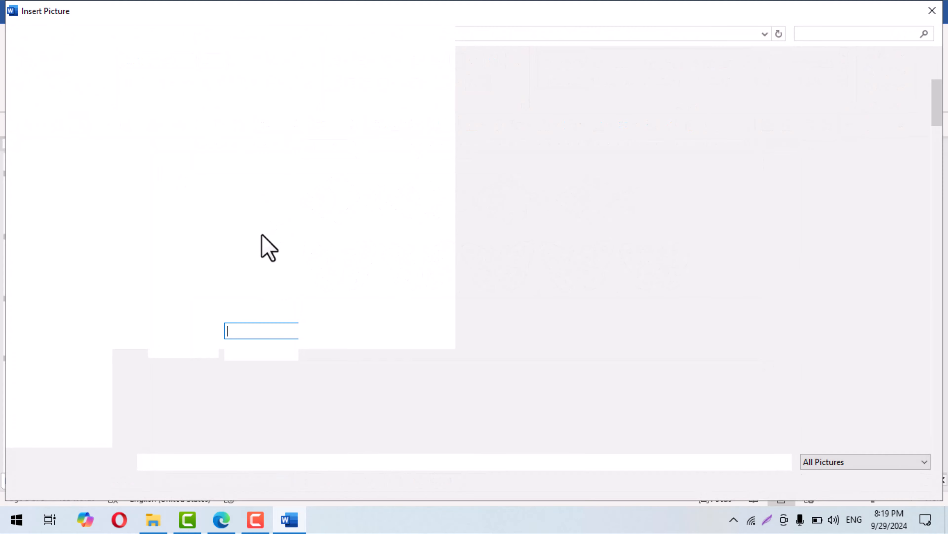
pyautogui.click(262, 235)
pyautogui.press('a')
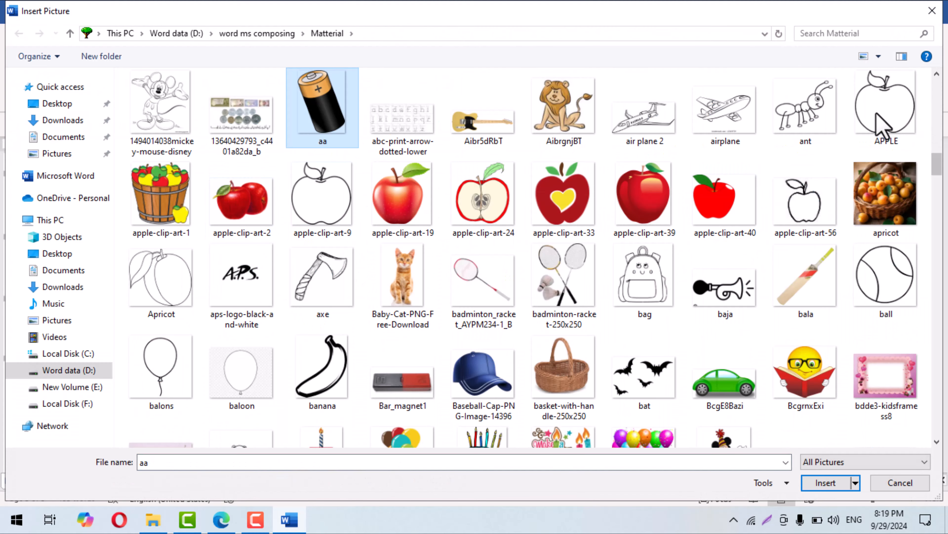
pyautogui.doubleClick(883, 127)
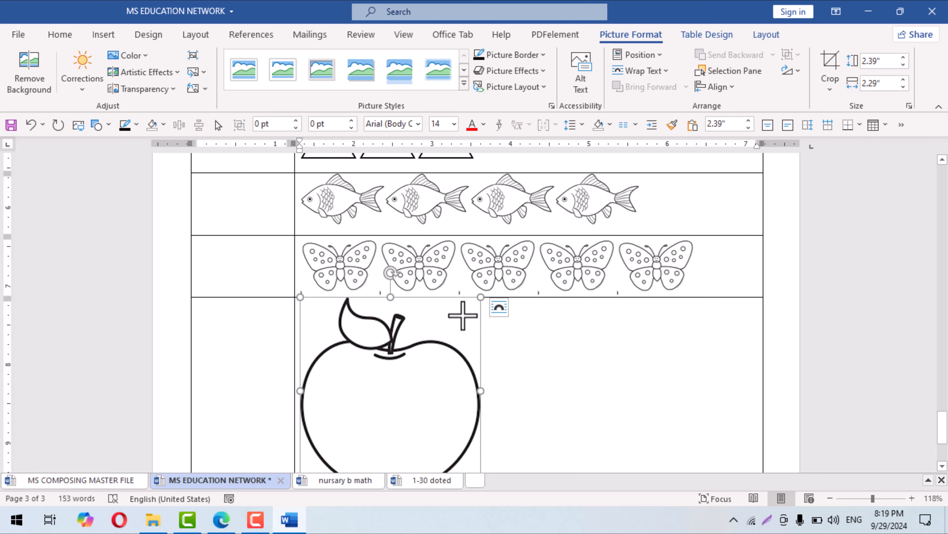
# Shrink the apple picture to about 0.73" high and place five copies beside it in the same cell
pyautogui.moveTo(463, 315); pyautogui.dragTo(529, 337)
pyautogui.keyDown('ctrl'); pyautogui.moveTo(542, 341); pyautogui.dragTo(597, 340); pyautogui.keyUp('ctrl')
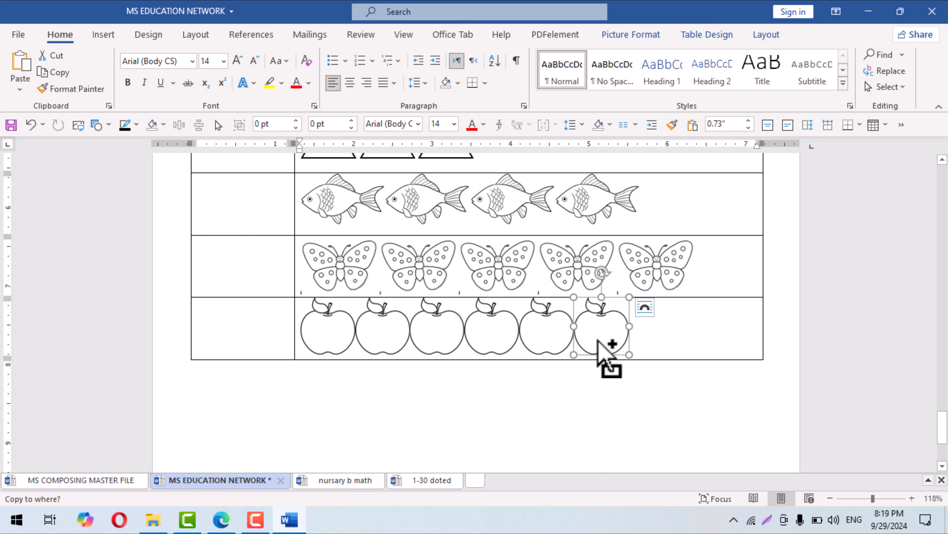
pyautogui.click(658, 342)
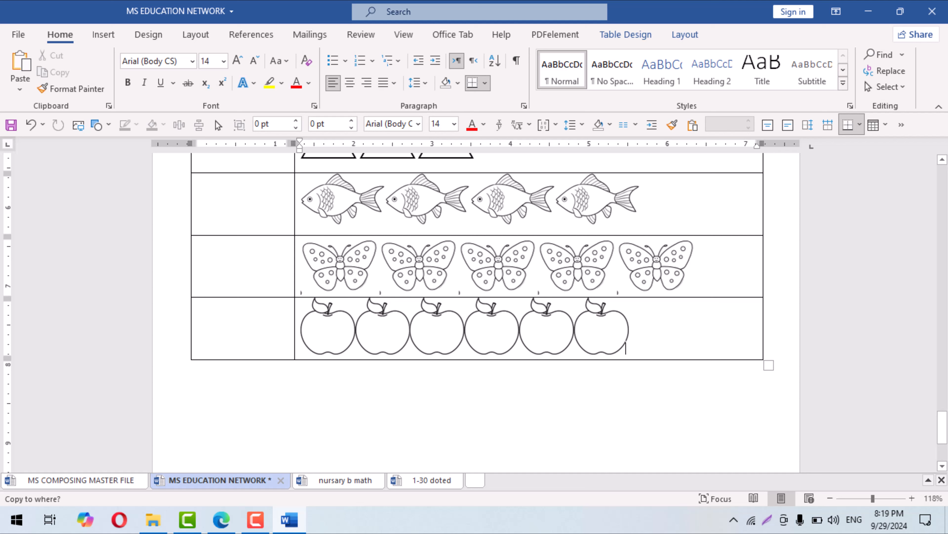
pyautogui.click(355, 263)
pyautogui.click(434, 264)
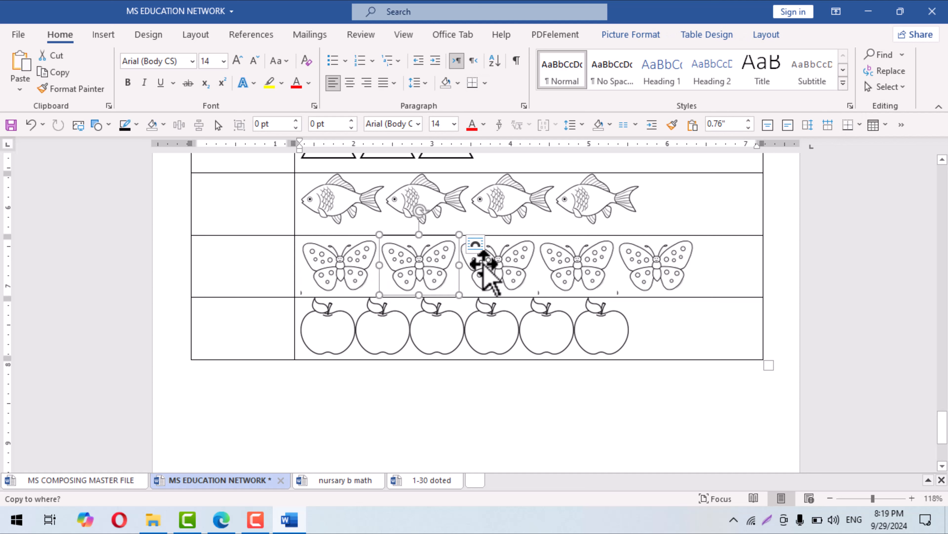
pyautogui.click(484, 264)
pyautogui.click(552, 271)
pyautogui.click(685, 291)
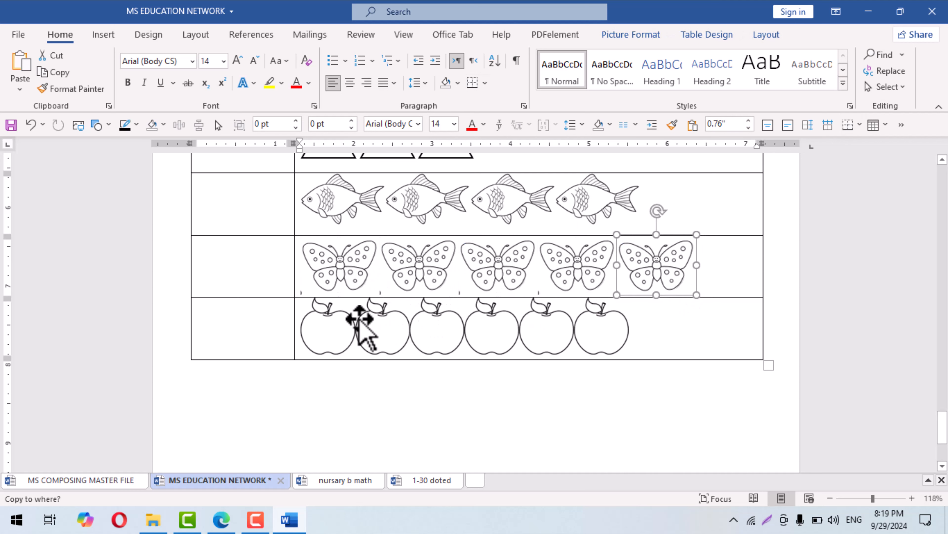
# Add a seventh table row and insert the picture named ball into its second column
pyautogui.click(364, 322)
pyautogui.click(345, 329)
pyautogui.click(426, 333)
pyautogui.click(493, 334)
pyautogui.click(538, 335)
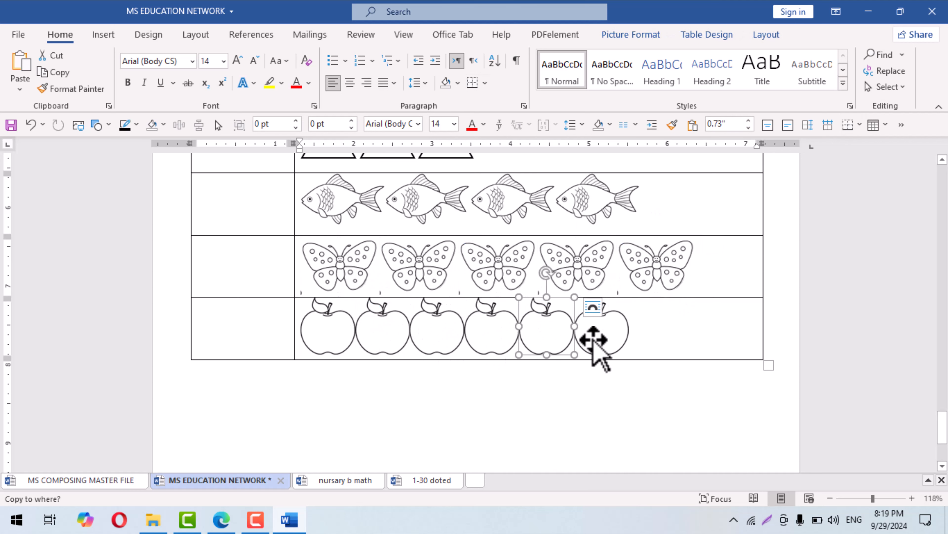
pyautogui.click(597, 339)
pyautogui.click(652, 339)
pyautogui.press('Tab')
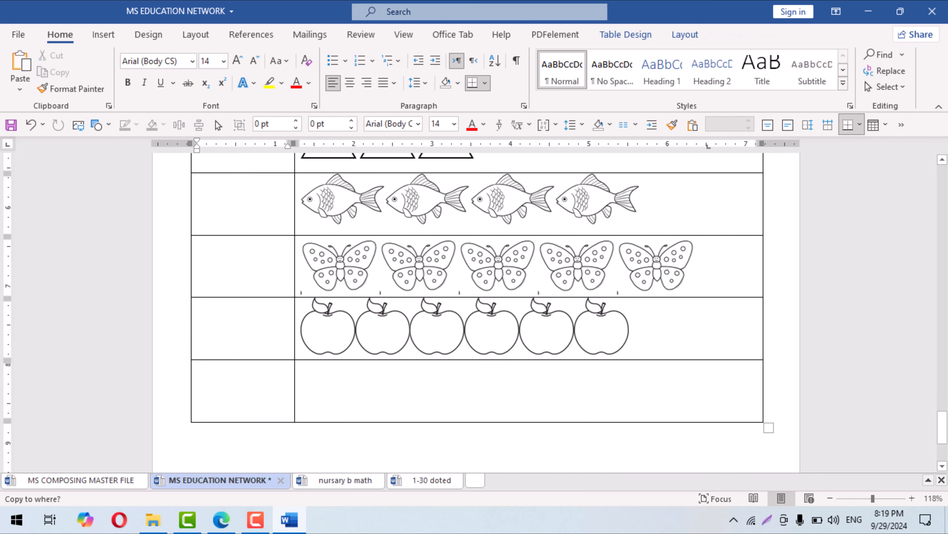
pyautogui.click(97, 125)
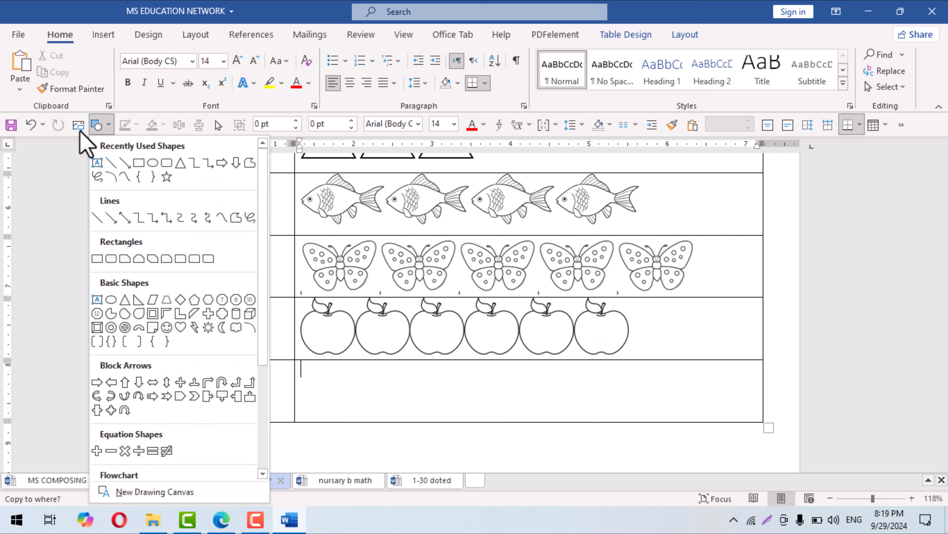
pyautogui.click(78, 125)
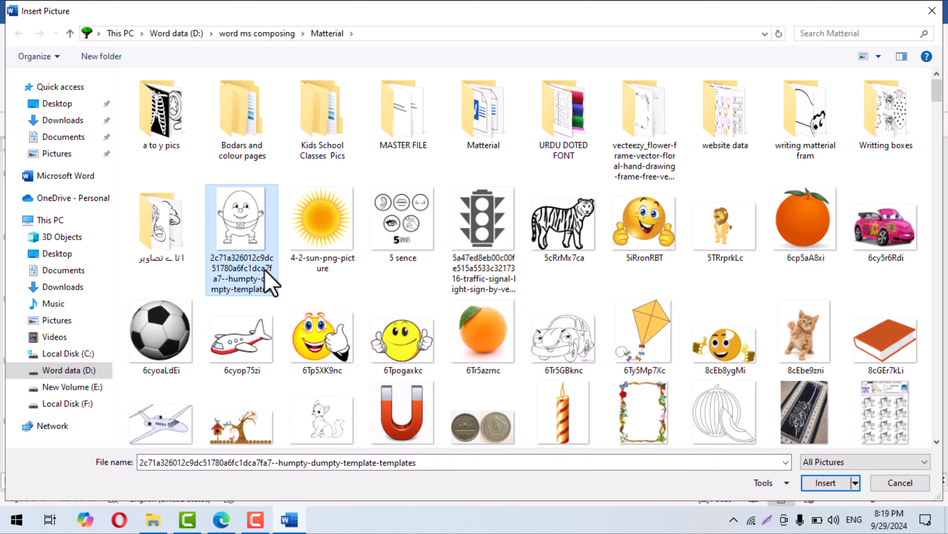
pyautogui.press('b')
pyautogui.doubleClick(856, 123)
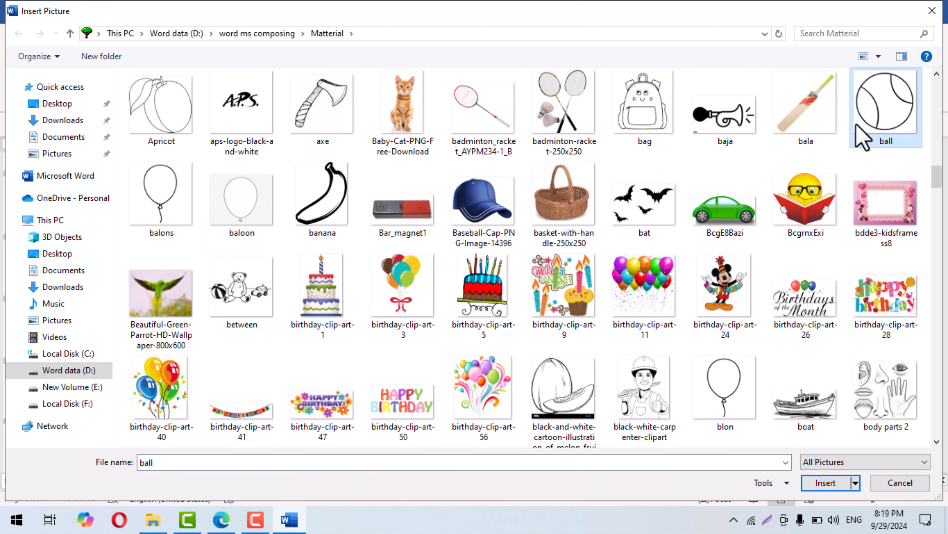
# Shrink the ball picture to fit the row and place six copies beside it in the same cell
pyautogui.scroll(-3, 613, 291)
pyautogui.moveTo(478, 420); pyautogui.dragTo(615, 281)
pyautogui.moveTo(607, 280); pyautogui.dragTo(674, 281)
pyautogui.click(724, 283)
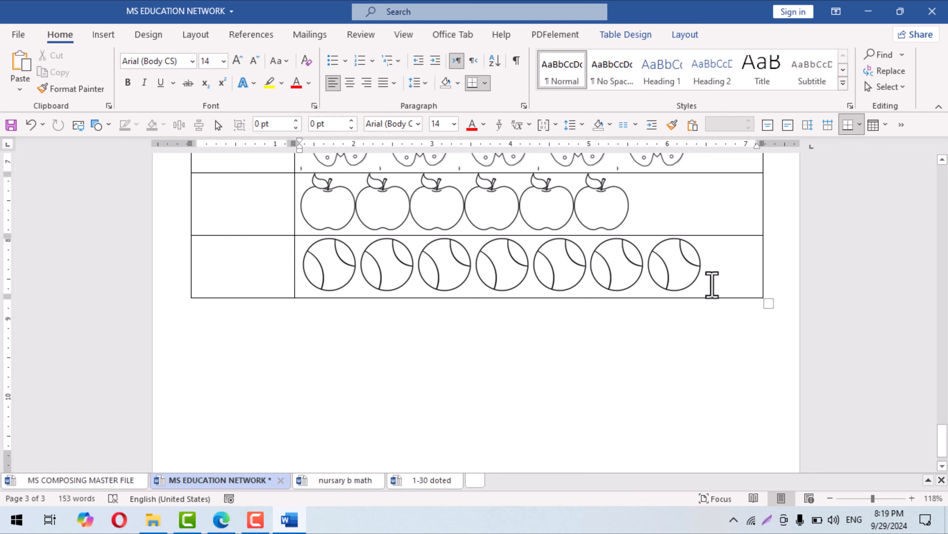
# Add an eighth table row and insert the lion picture 5TRrprkLc into its second column
pyautogui.press('Tab')
pyautogui.click(409, 324)
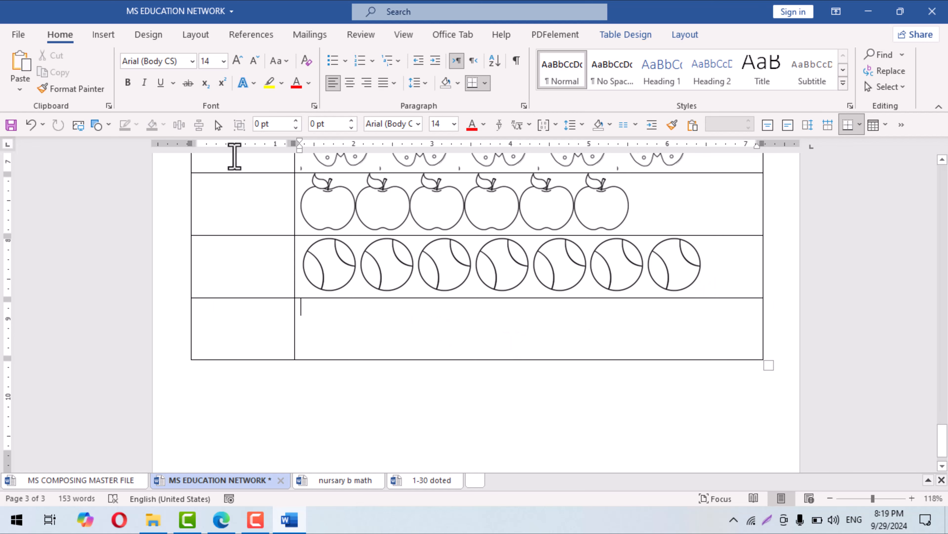
pyautogui.click(98, 126)
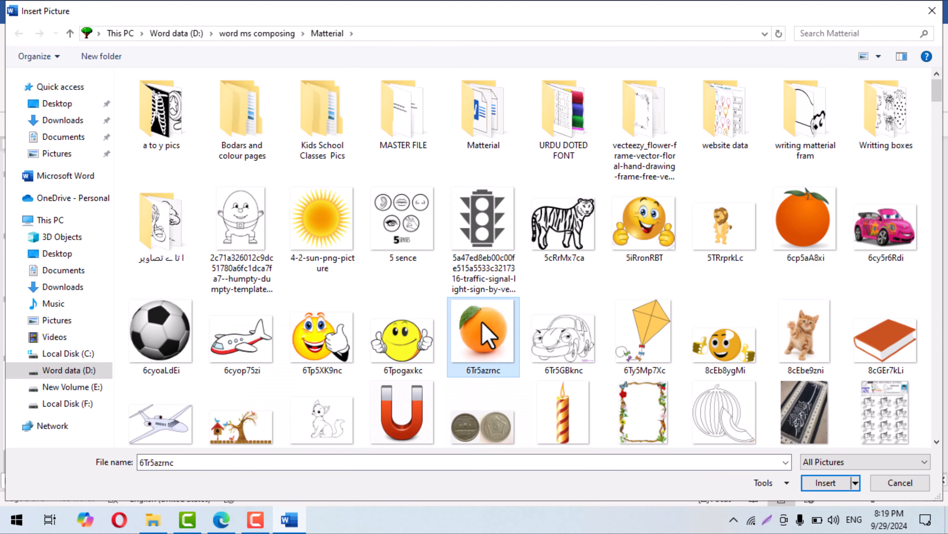
pyautogui.doubleClick(725, 224)
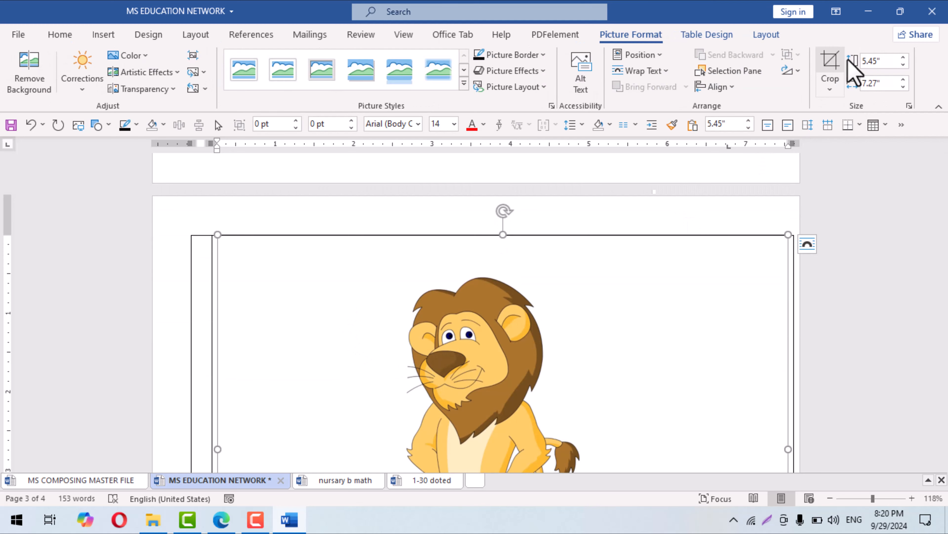
# Set the lion picture's height to 1" and crop its empty margins to about 0.89" high and 0.47" wide
pyautogui.click(874, 61)
pyautogui.write('1')
pyautogui.press('Return')
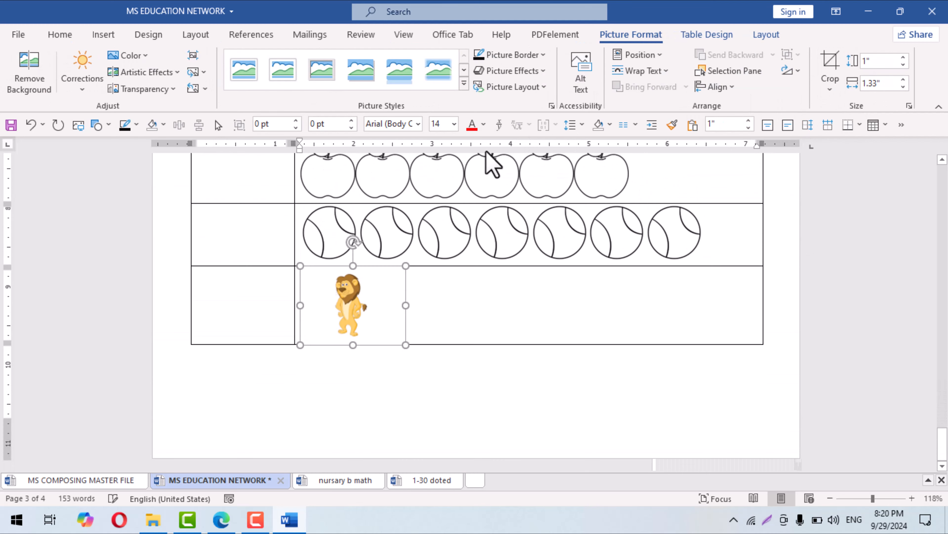
pyautogui.scroll(11, 427, 327)
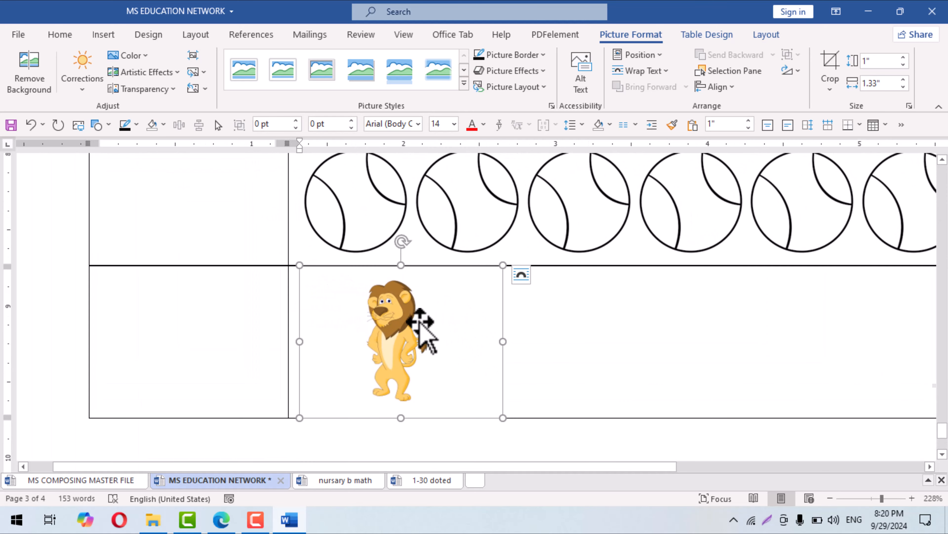
pyautogui.click(828, 69)
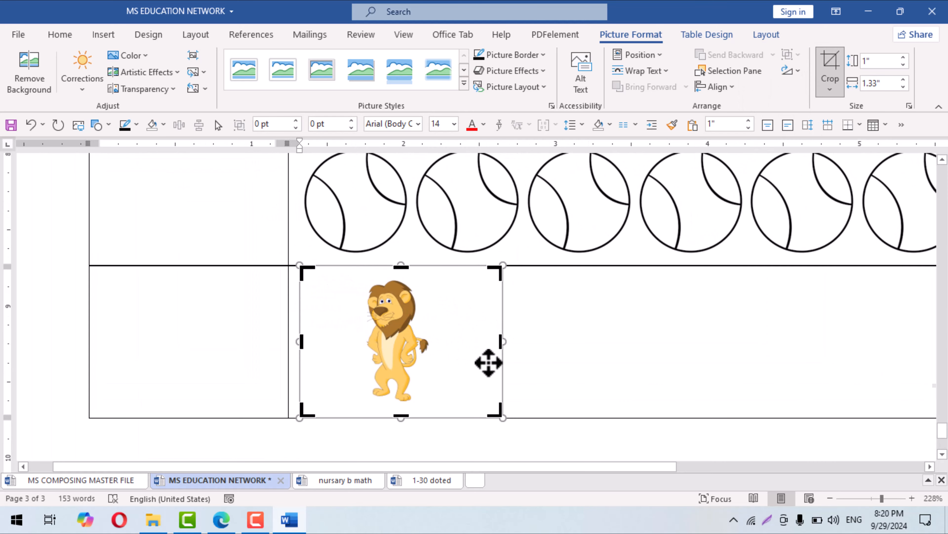
pyautogui.moveTo(498, 413); pyautogui.dragTo(431, 407)
pyautogui.moveTo(304, 396); pyautogui.dragTo(360, 403)
pyautogui.click(386, 363)
# Place seven copies of the cropped lion picture beside it in the same cell
pyautogui.click(349, 370)
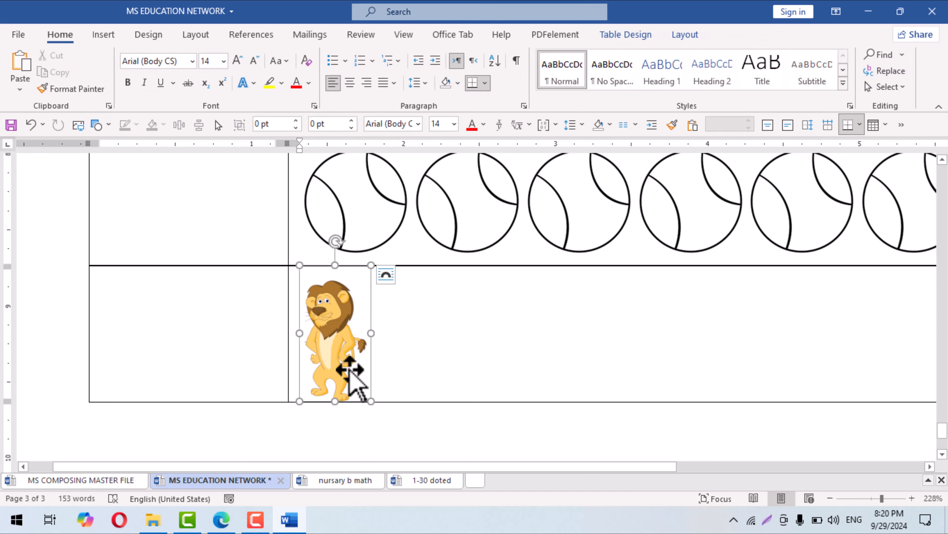
pyautogui.moveTo(340, 349); pyautogui.dragTo(855, 350)
pyautogui.scroll(-11, 731, 349)
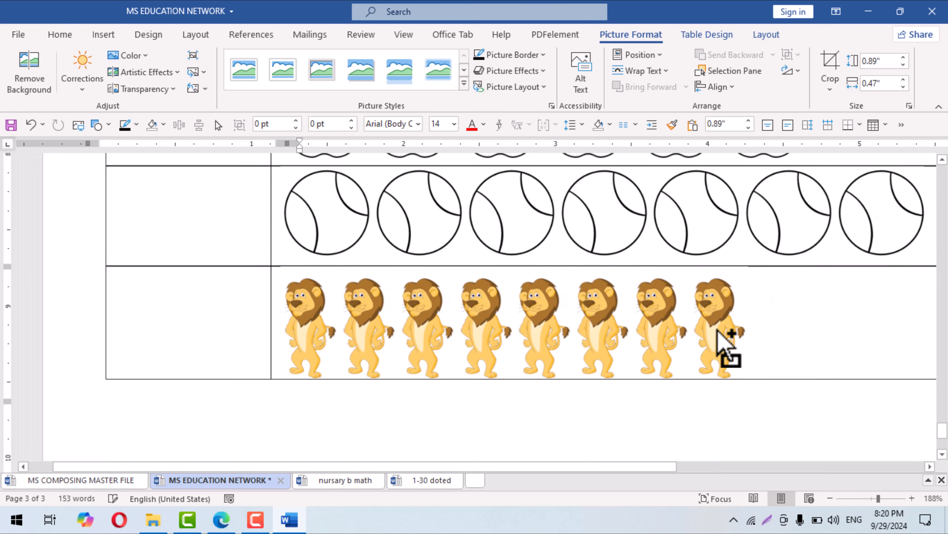
# Number the table's first column in descending order, from 8 in the first row to 1 in the last
pyautogui.scroll(10, 644, 307)
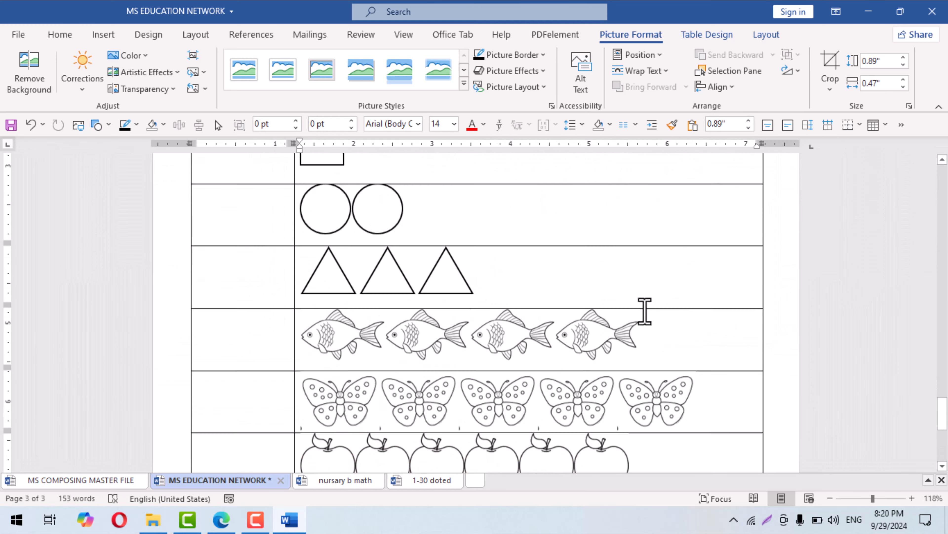
pyautogui.click(250, 208)
pyautogui.scroll(-2, 360, 360)
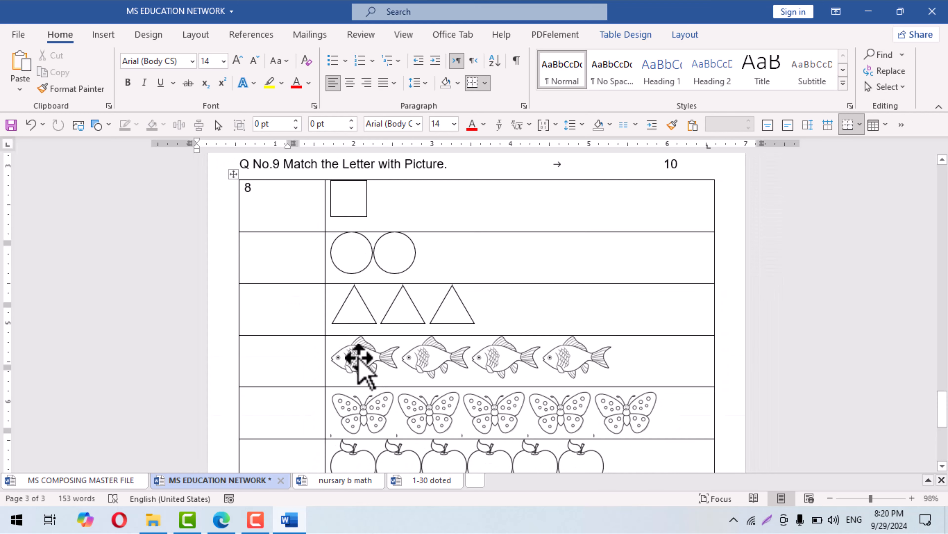
pyautogui.press('Down')
pyautogui.write('7')
pyautogui.press('Return')
pyautogui.press('Return')
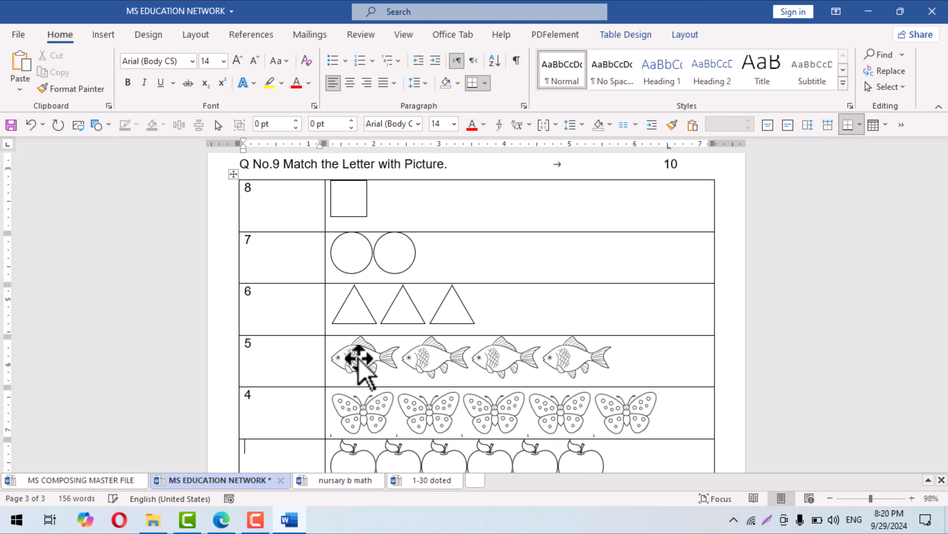
pyautogui.write('3')
pyautogui.press('Down')
pyautogui.write('2')
pyautogui.press('Down')
pyautogui.write('1')
pyautogui.press('Down')
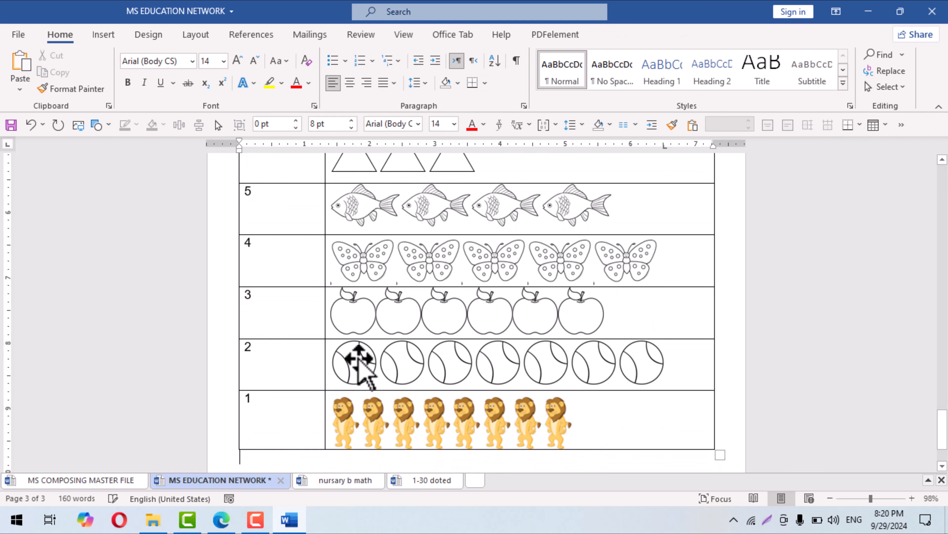
# Widen the table's first column to about 1.93" and centre all cell contents horizontally and vertically
pyautogui.moveTo(323, 302); pyautogui.dragTo(366, 306)
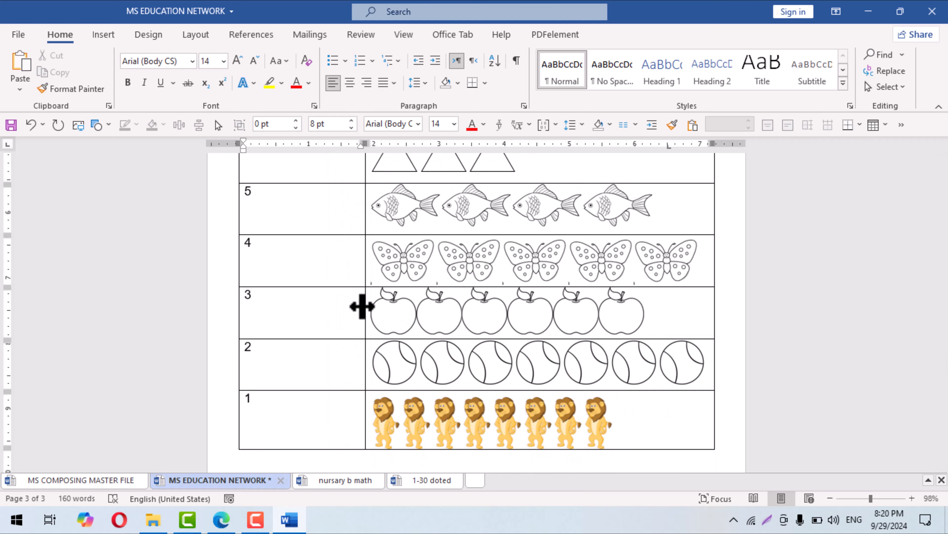
pyautogui.click(298, 417)
pyautogui.scroll(8, 300, 370)
pyautogui.scroll(1, 299, 311)
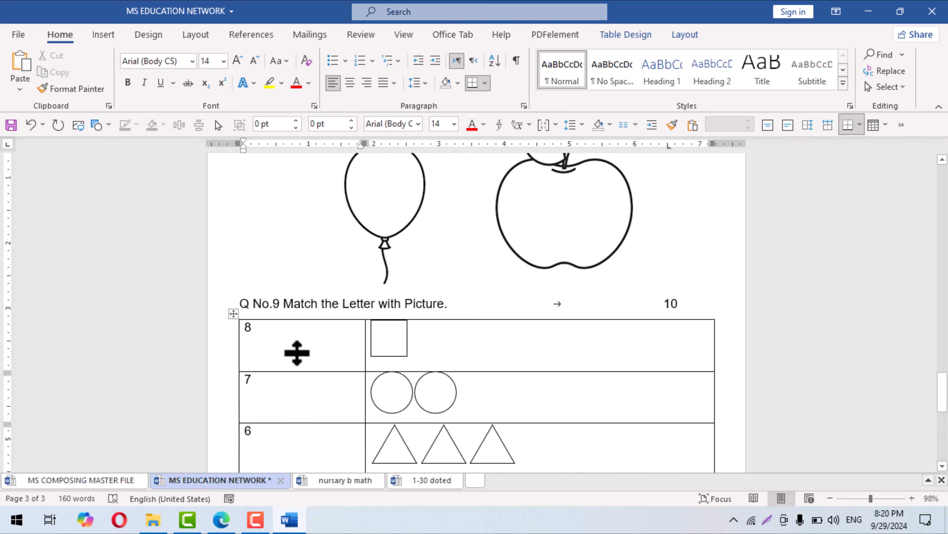
pyautogui.click(300, 336)
pyautogui.click(686, 35)
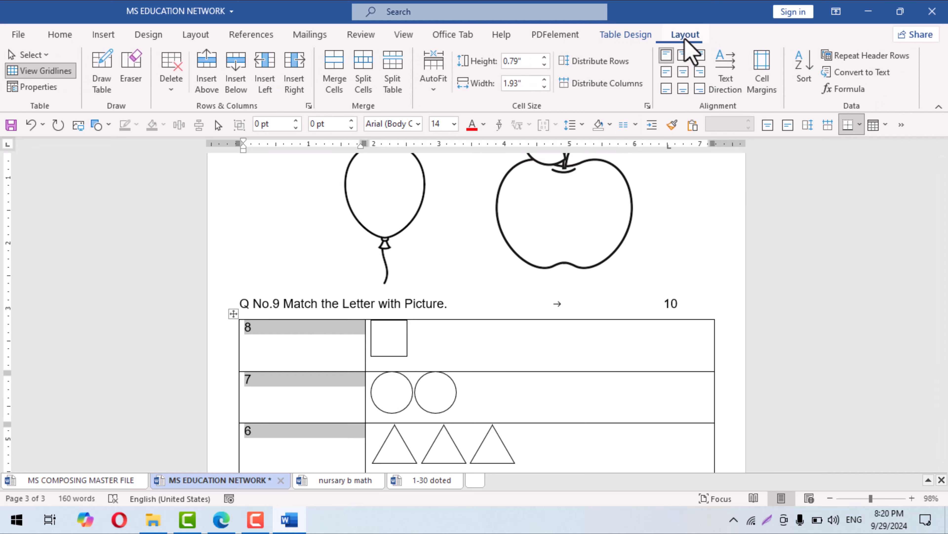
pyautogui.click(667, 72)
pyautogui.click(332, 354)
pyautogui.click(234, 315)
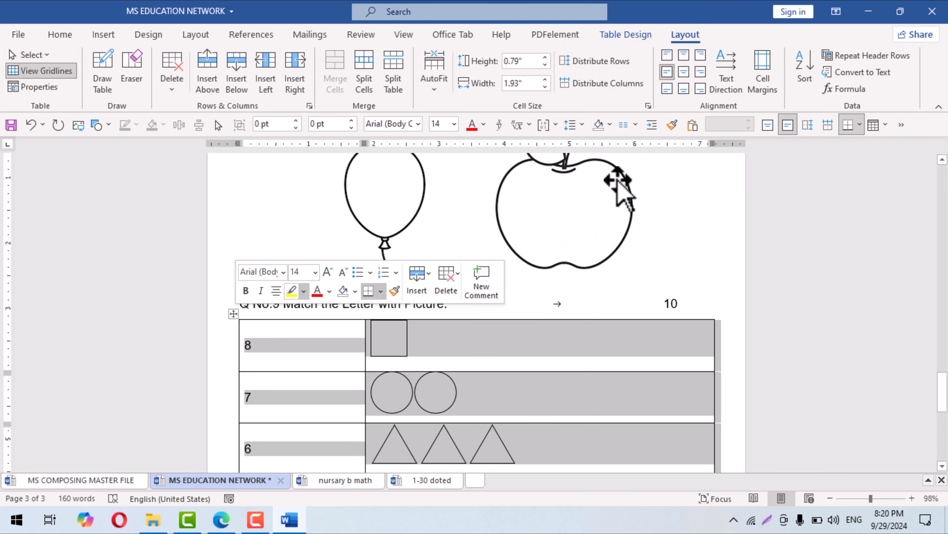
pyautogui.click(683, 74)
pyautogui.click(478, 344)
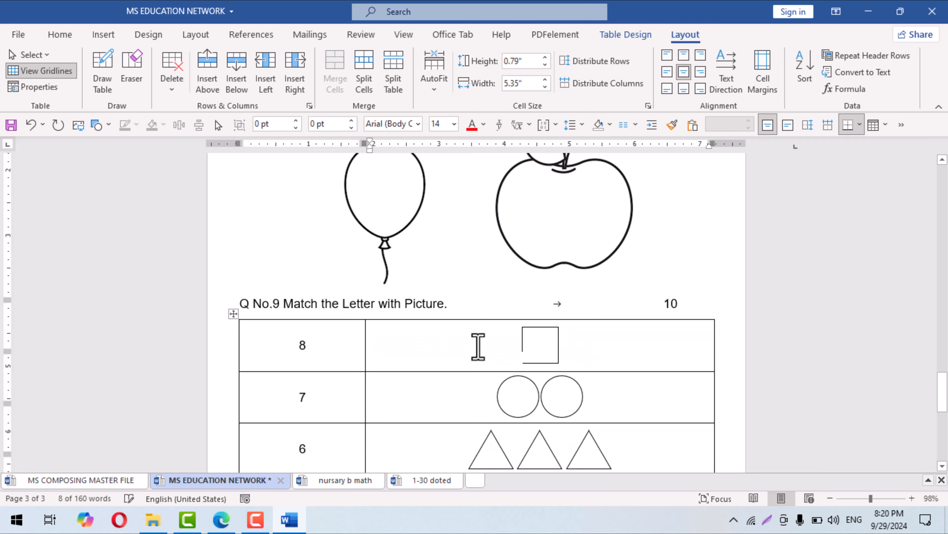
# Remove all borders from the whole matching table with No Border
pyautogui.scroll(-4, 482, 358)
pyautogui.keyDown('ctrl'); pyautogui.scroll(-1, 482, 359); pyautogui.keyUp('ctrl')
pyautogui.scroll(-4, 477, 343)
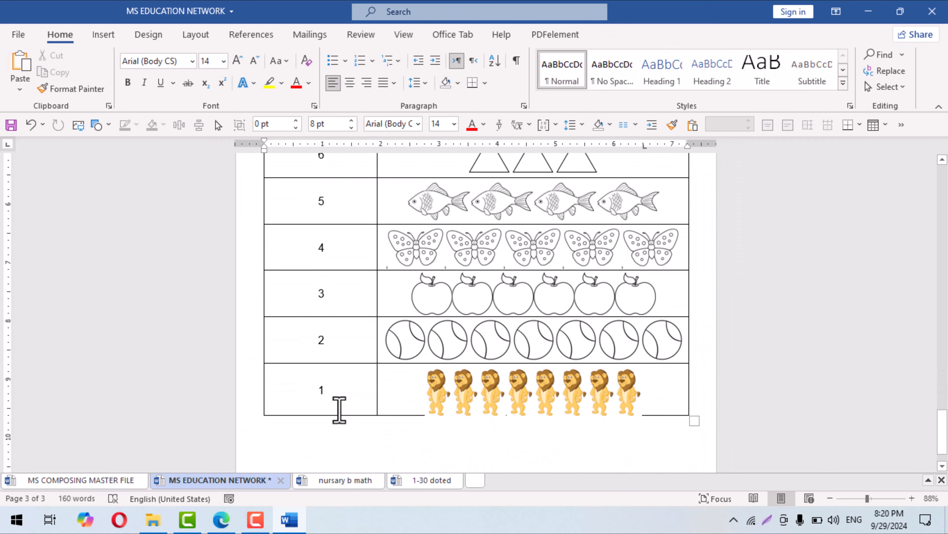
pyautogui.scroll(3, 339, 409)
pyautogui.scroll(2, 291, 208)
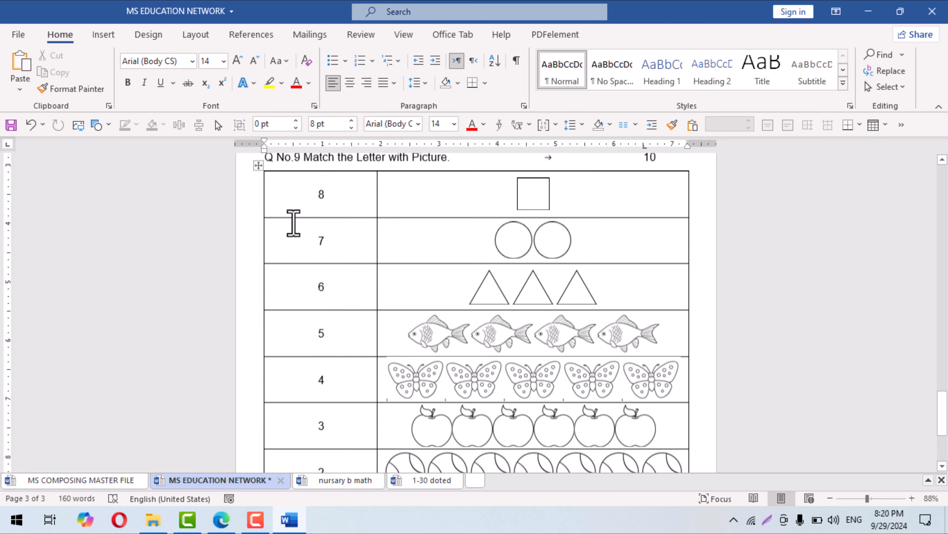
pyautogui.click(258, 169)
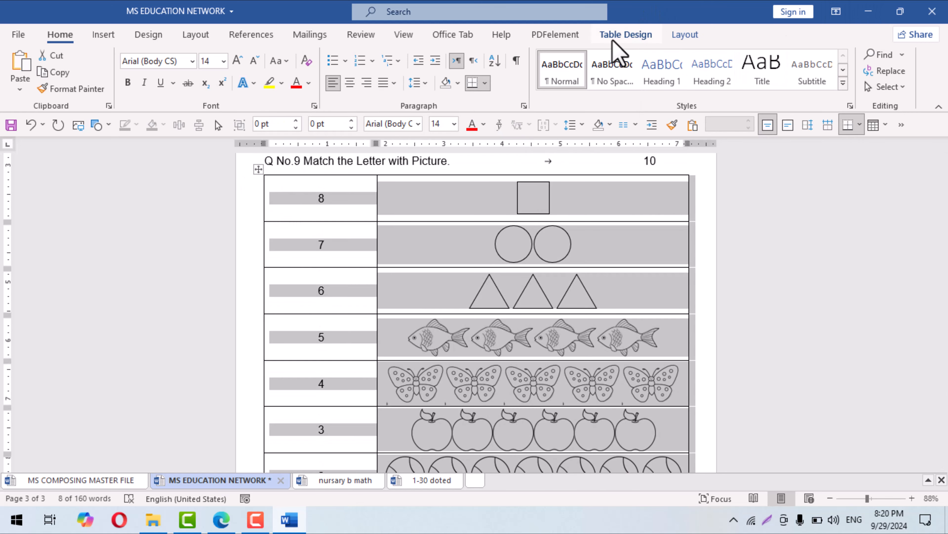
pyautogui.click(626, 34)
pyautogui.click(693, 89)
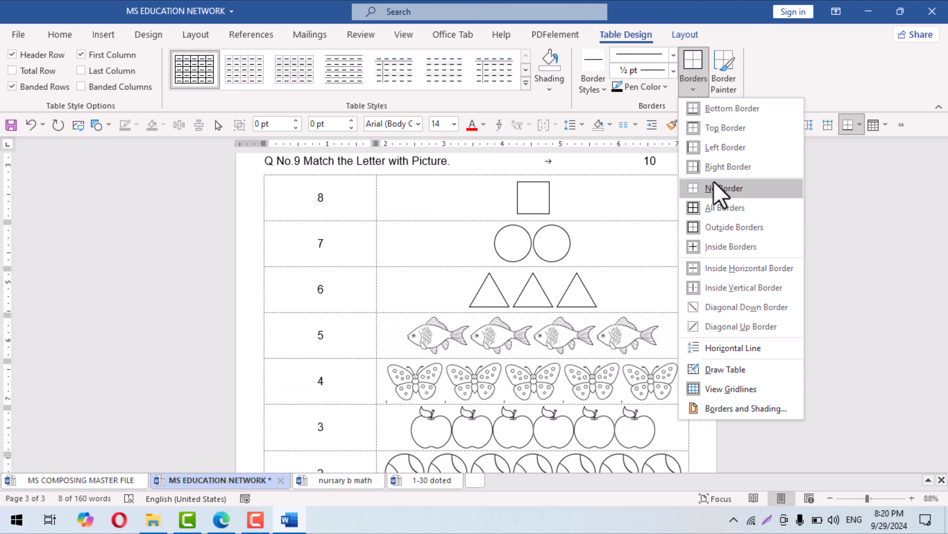
pyautogui.click(715, 187)
pyautogui.click(534, 364)
pyautogui.scroll(-2, 543, 364)
pyautogui.scroll(-3, 539, 365)
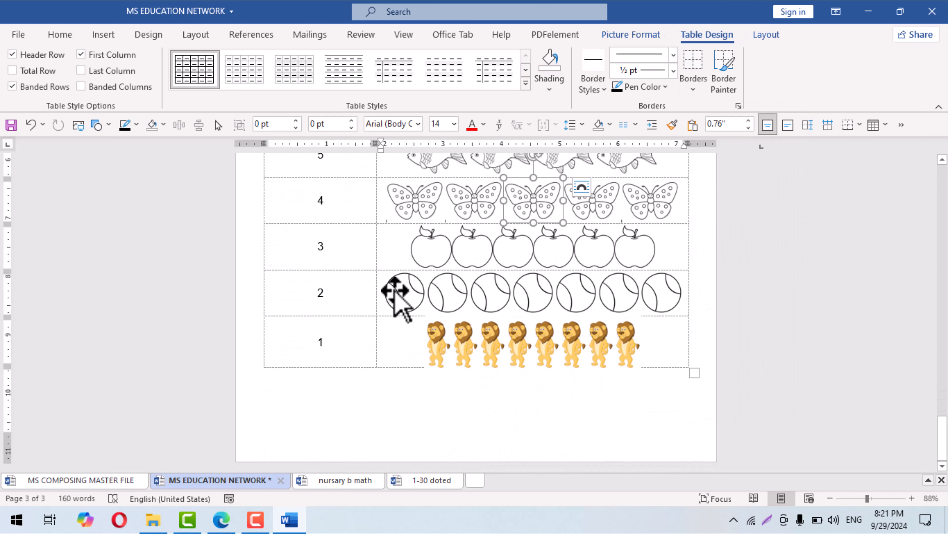
# Start a new page after the table and enter the heading "Q No.10 Count and write." with 10 marks on the same line
pyautogui.click(443, 403)
pyautogui.scroll(-2, 475, 389)
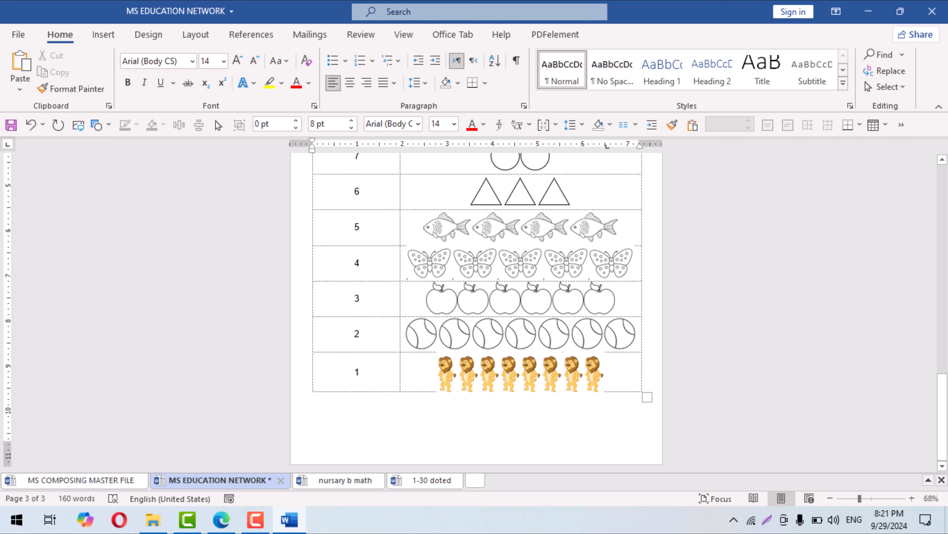
pyautogui.scroll(3, 416, 454)
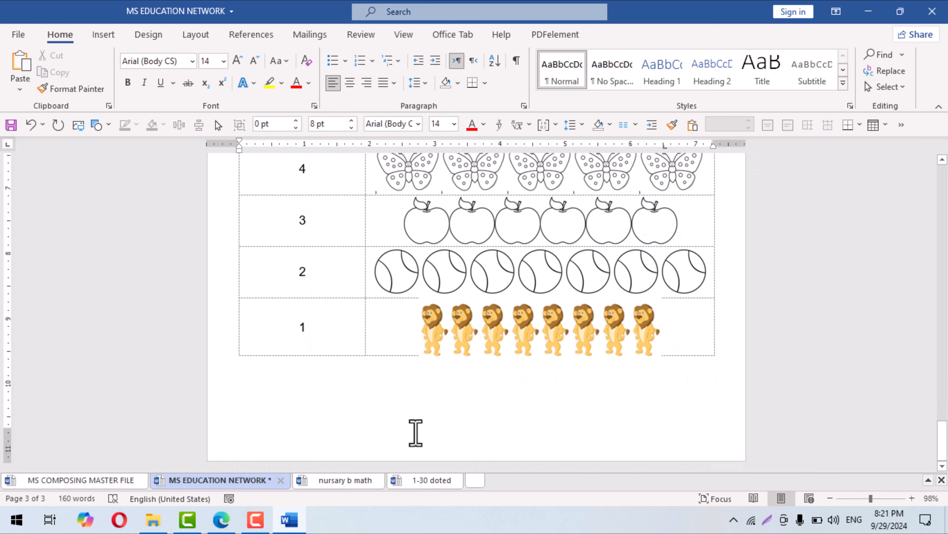
pyautogui.hotkey('ctrl', 'Return')
pyautogui.scroll(-3, 416, 432)
pyautogui.scroll(1, 416, 433)
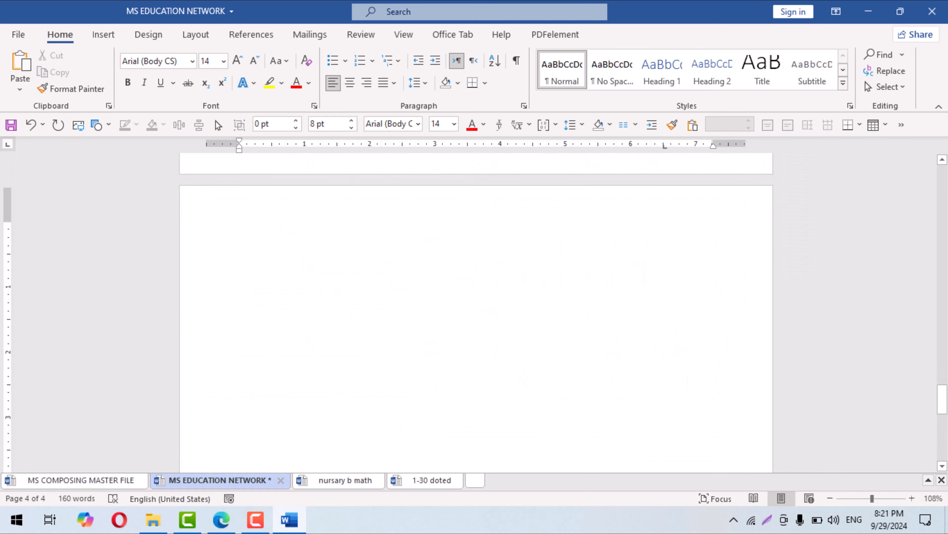
pyautogui.scroll(1, 476, 327)
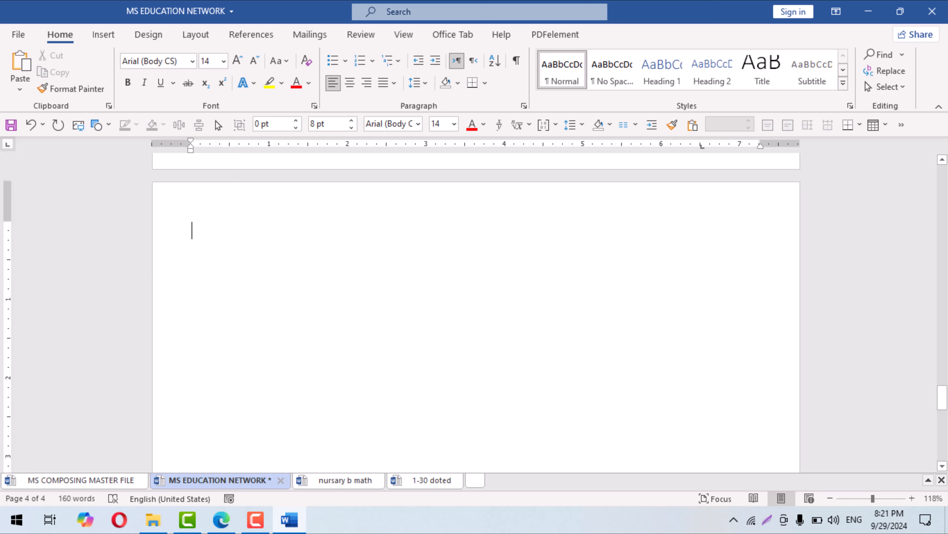
pyautogui.write('Q No.10 Count and write.')
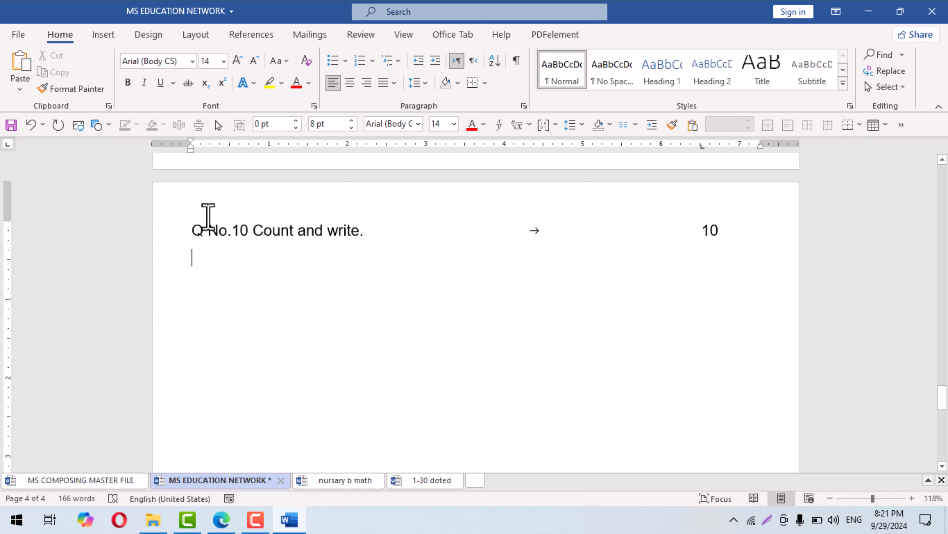
# Insert the black-and-white picture ICE CREAM of a single cone from the Matterial folder below the question 10 heading
pyautogui.click(79, 126)
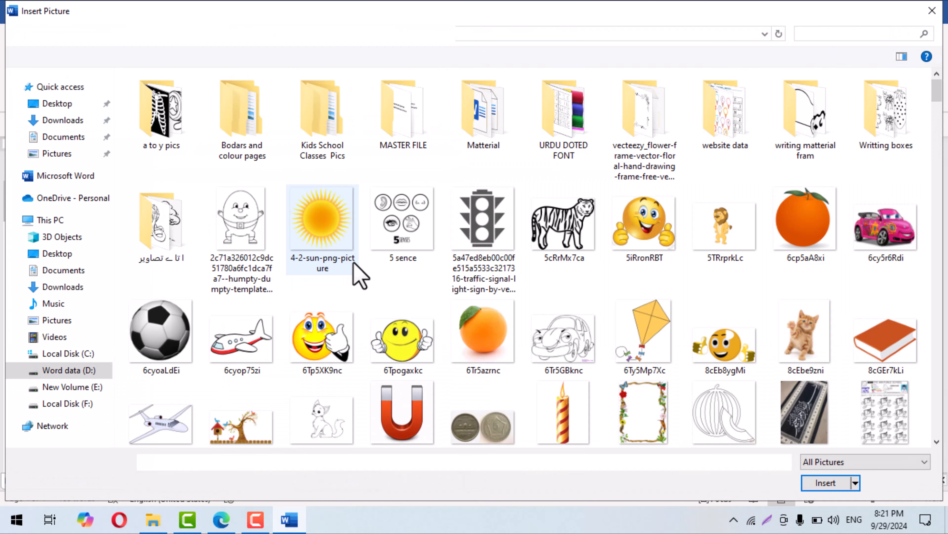
pyautogui.click(409, 246)
pyautogui.press('i')
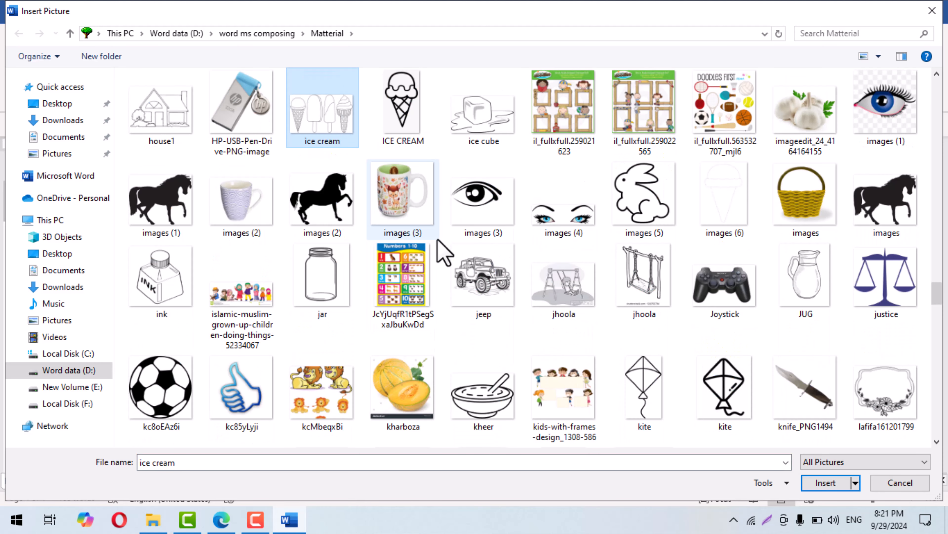
pyautogui.click(392, 117)
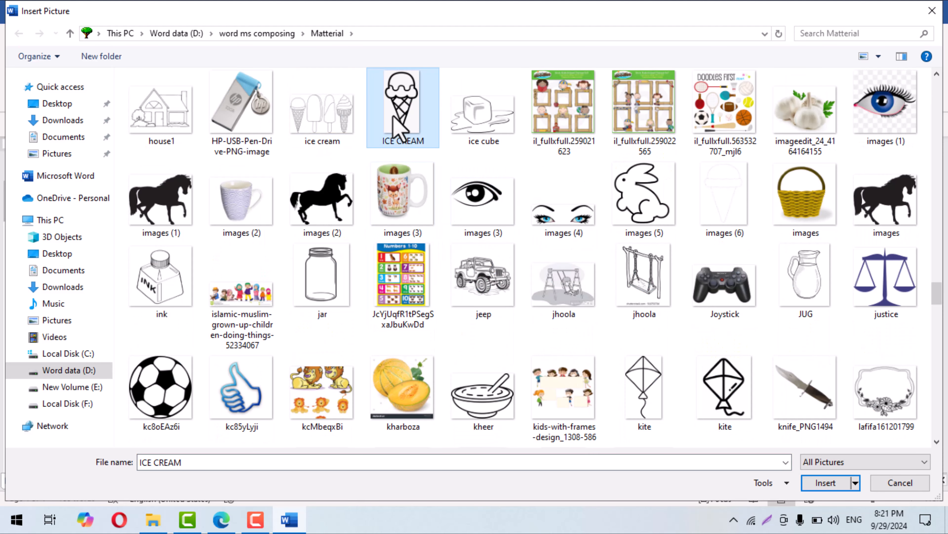
pyautogui.click(817, 486)
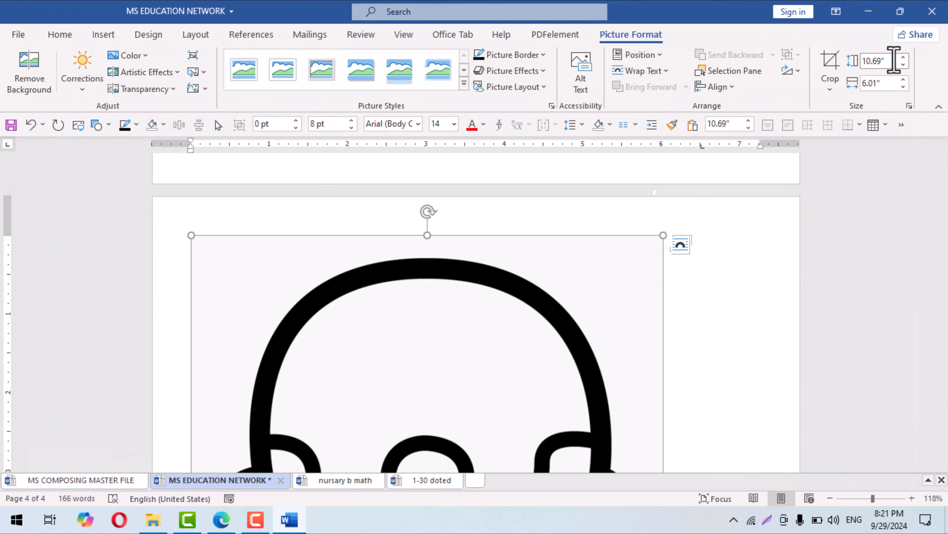
# Resize the ice cream picture to about 2.02" by 1.13" and apply the brightest, lowest-contrast picture correction
pyautogui.write('1')
pyautogui.press('Return')
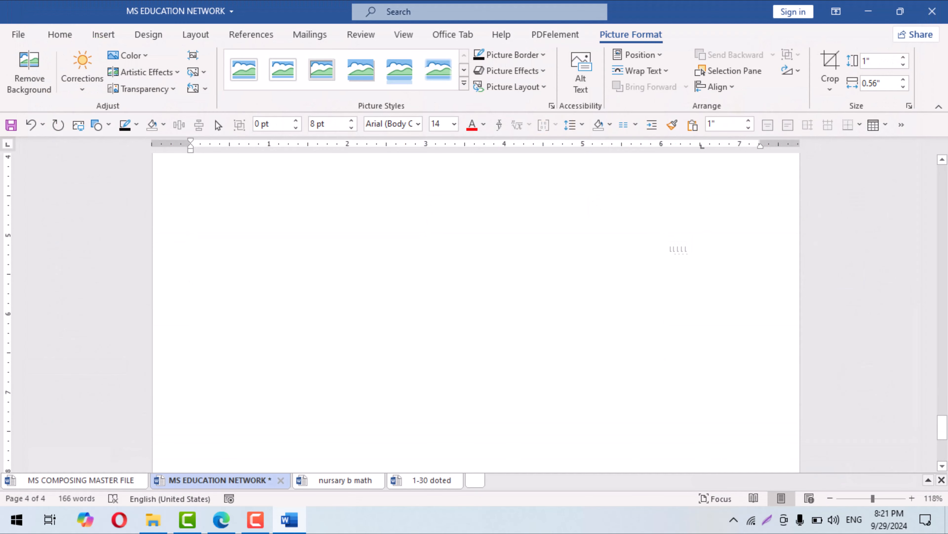
pyautogui.scroll(3, 332, 366)
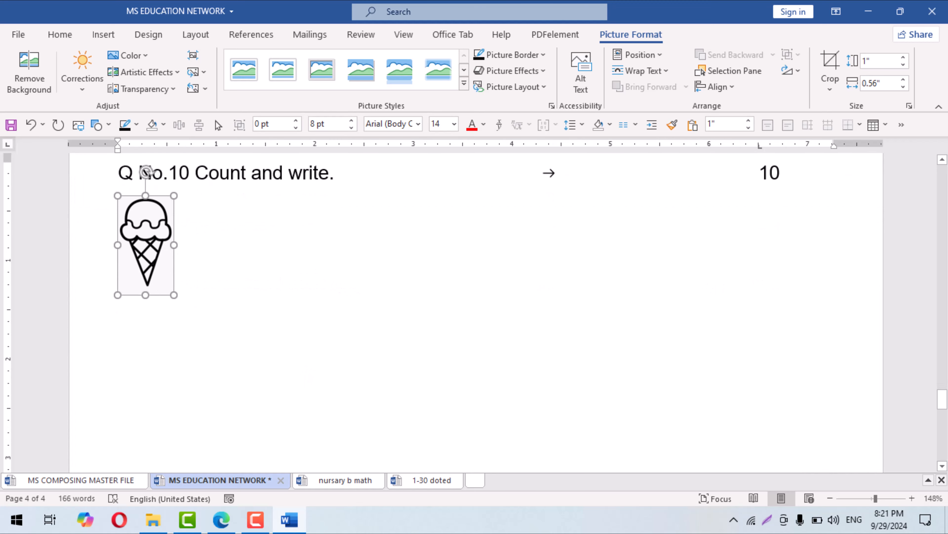
pyautogui.moveTo(175, 296); pyautogui.dragTo(230, 394)
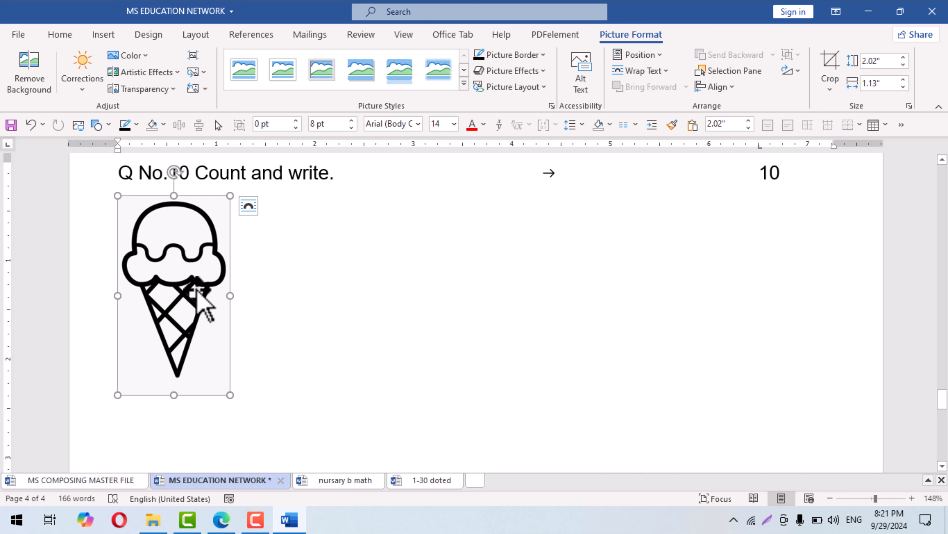
pyautogui.click(83, 75)
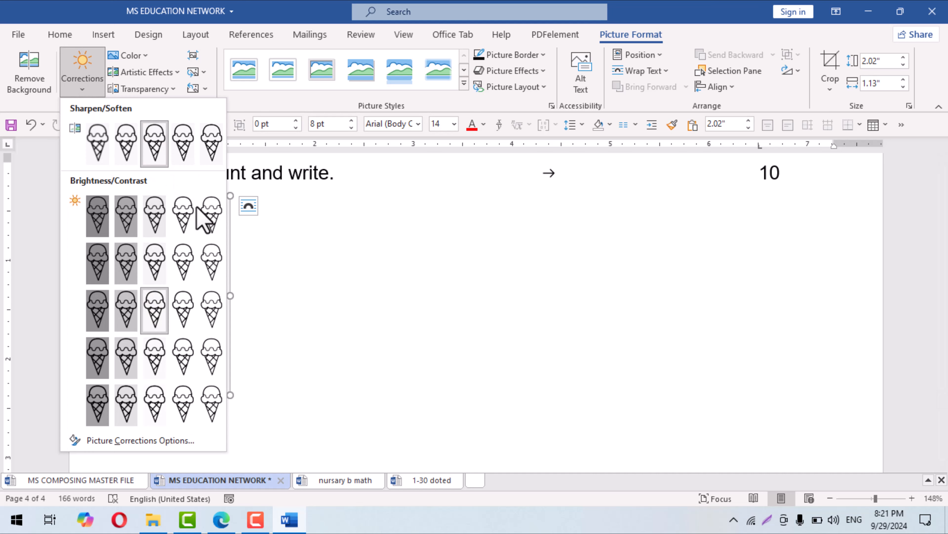
pyautogui.click(213, 215)
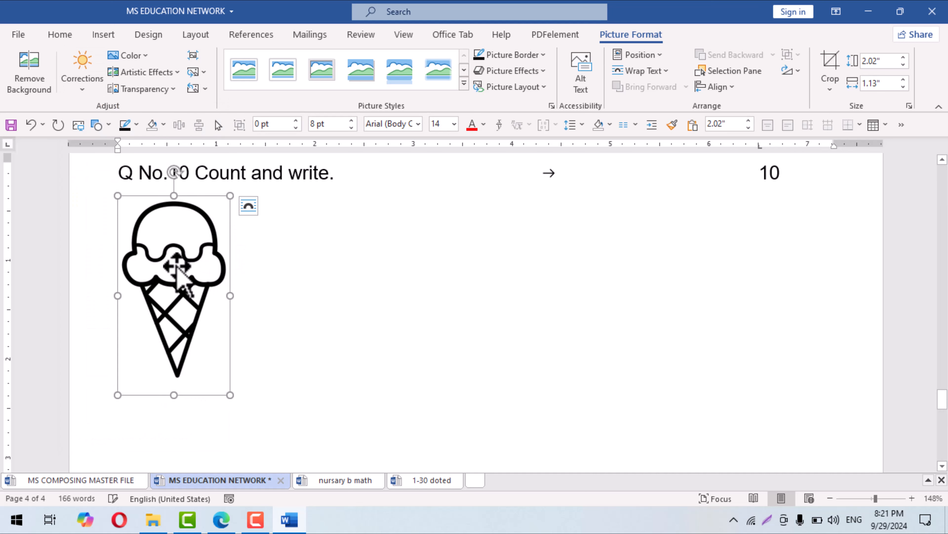
# Set the ice cream picture's text wrapping to In Front of Text and shift it slightly right under the heading
pyautogui.click(249, 206)
pyautogui.click(350, 305)
pyautogui.moveTo(131, 276); pyautogui.dragTo(160, 272)
pyautogui.click(279, 202)
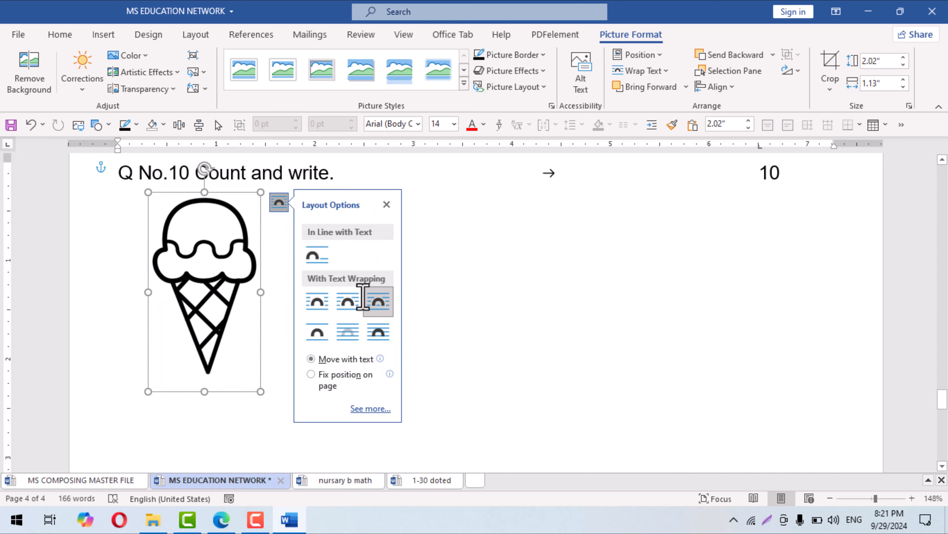
pyautogui.click(379, 333)
# Duplicate the ice cream twice to form an evenly spaced row of three under the heading
pyautogui.moveTo(209, 318); pyautogui.dragTo(275, 298)
pyautogui.moveTo(341, 297); pyautogui.dragTo(403, 272)
pyautogui.scroll(-2, 401, 279)
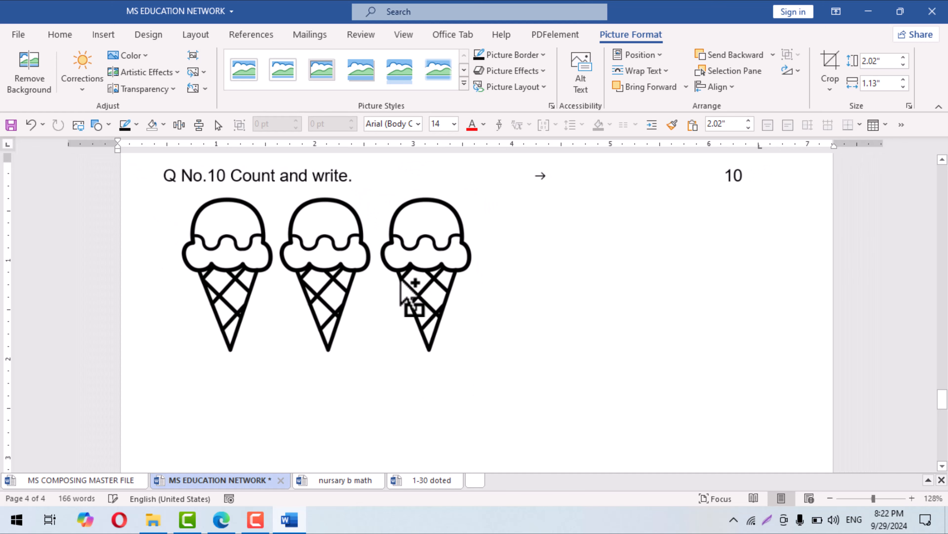
pyautogui.scroll(-1, 407, 304)
pyautogui.click(318, 260)
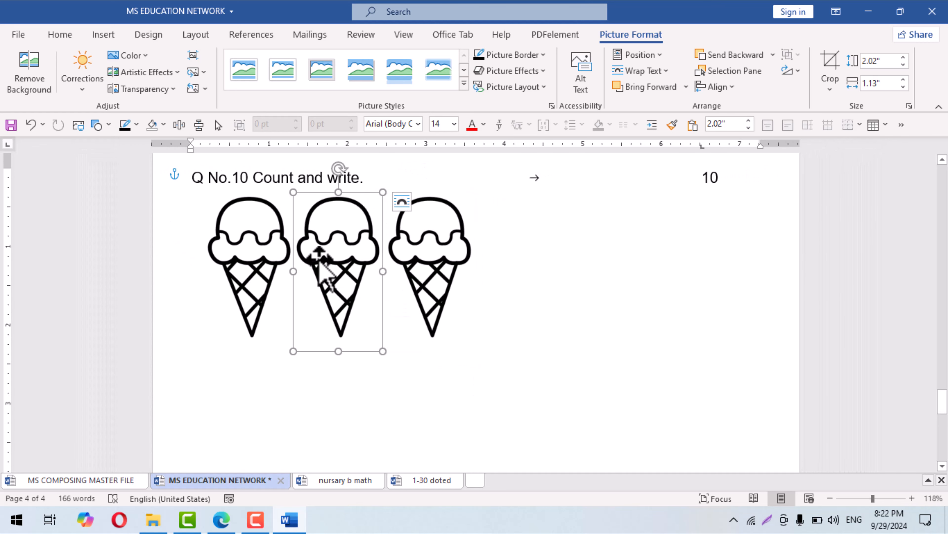
pyautogui.moveTo(319, 259); pyautogui.dragTo(321, 260)
pyautogui.click(289, 373)
# Draw a rounded rectangle about 0.9" high and 1.65" wide below the ice creams, with a white interior and black outline
pyautogui.scroll(-3, 289, 372)
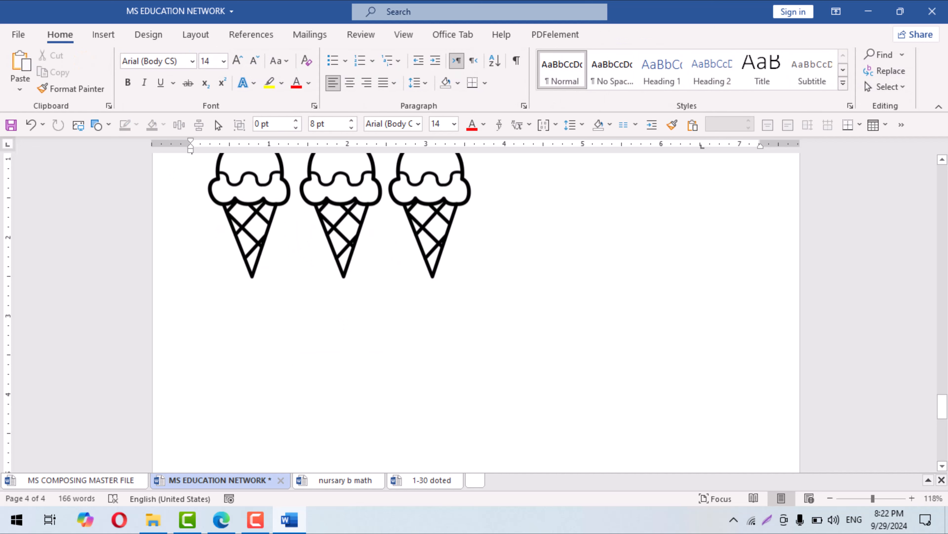
pyautogui.scroll(-1, 319, 338)
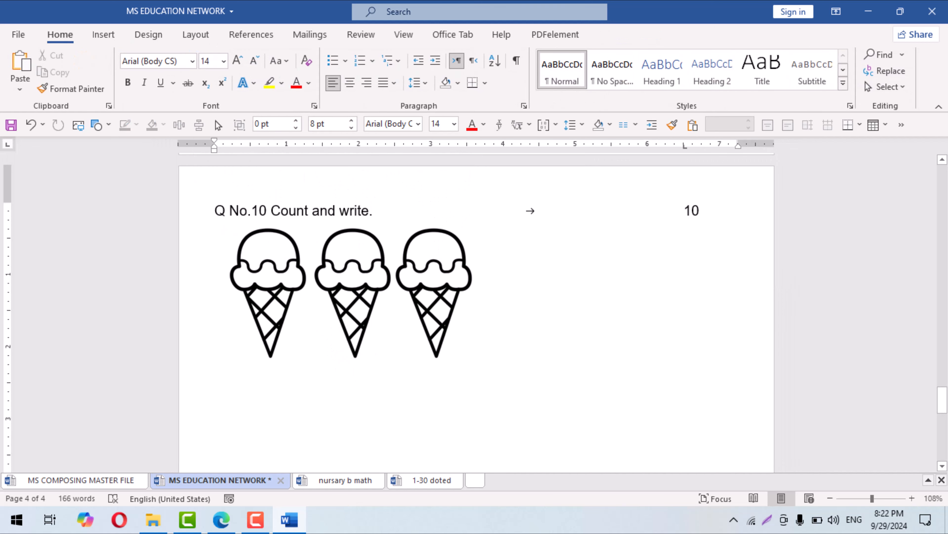
pyautogui.click(102, 35)
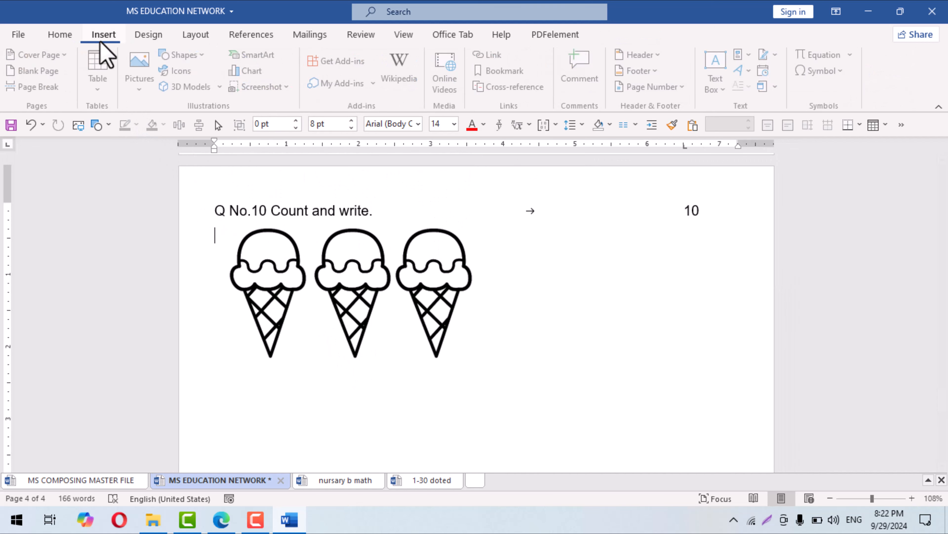
pyautogui.click(185, 54)
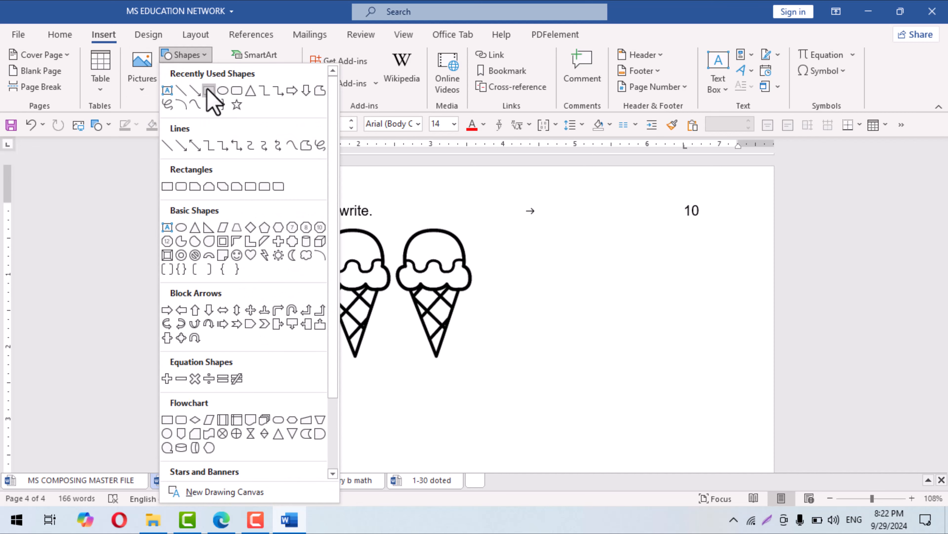
pyautogui.click(234, 92)
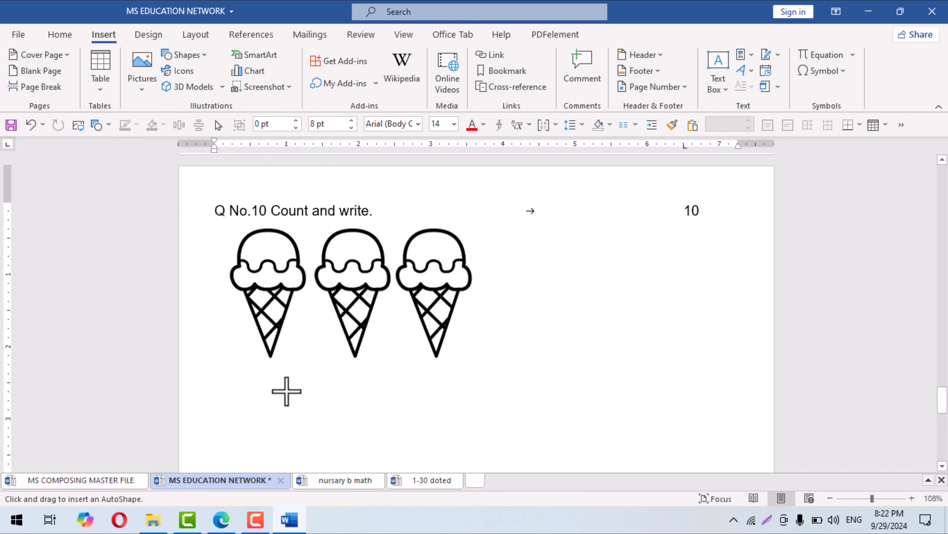
pyautogui.moveTo(286, 391)
pyautogui.mouseDown()
pyautogui.moveTo(404, 450)
pyautogui.moveTo(366, 430)
pyautogui.moveTo(365, 406)
pyautogui.mouseUp()
pyautogui.click(280, 55)
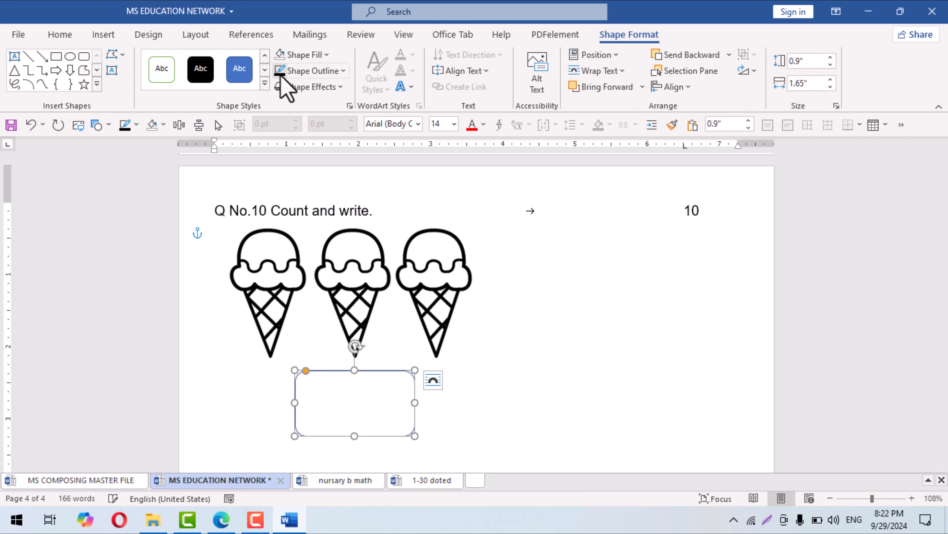
pyautogui.click(467, 363)
pyautogui.click(589, 343)
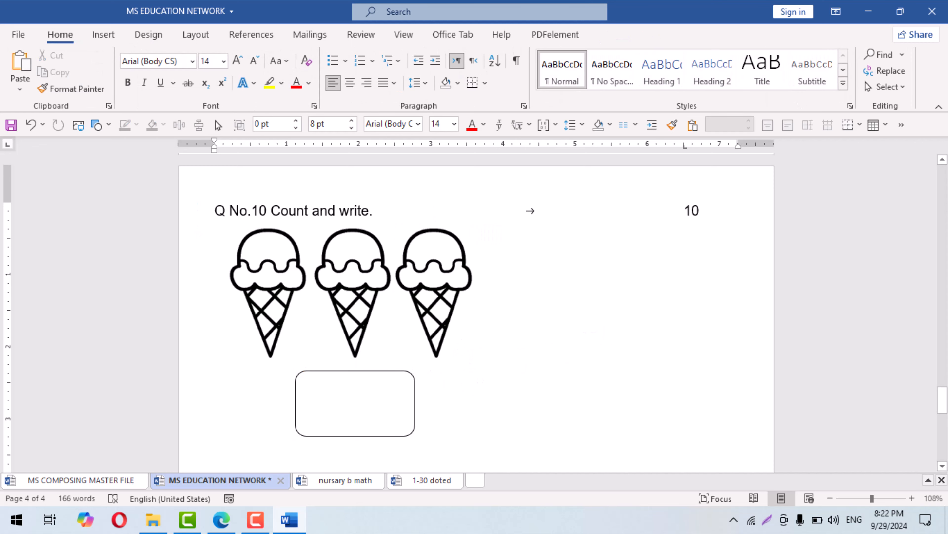
# Insert the picture named flower, a stemmed flower with two leaves, from the Matterial folder into question 10
pyautogui.click(78, 125)
pyautogui.click(307, 259)
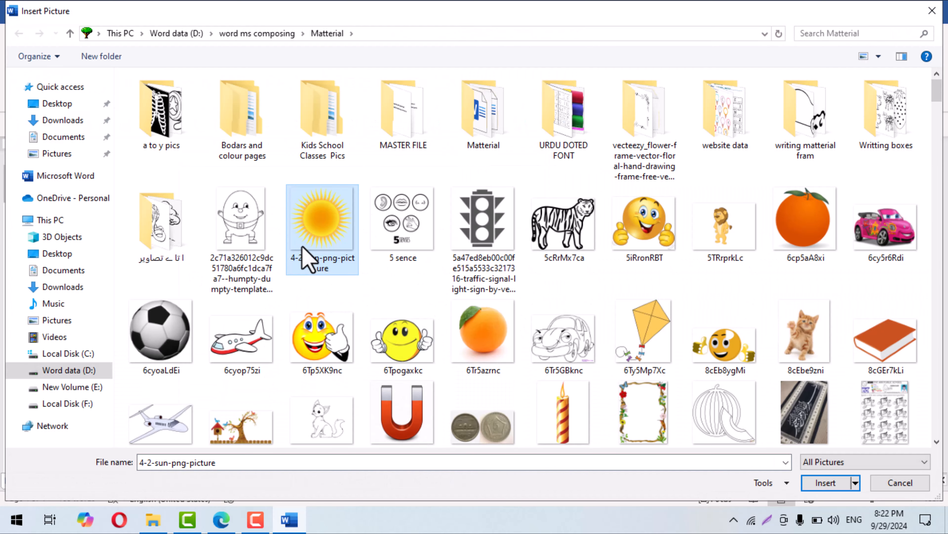
pyautogui.scroll(-10, 307, 258)
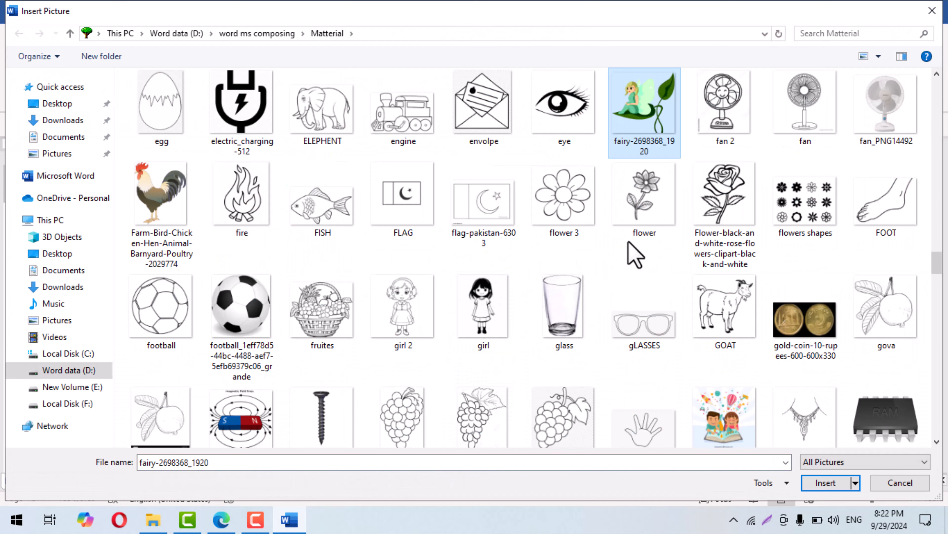
pyautogui.click(639, 216)
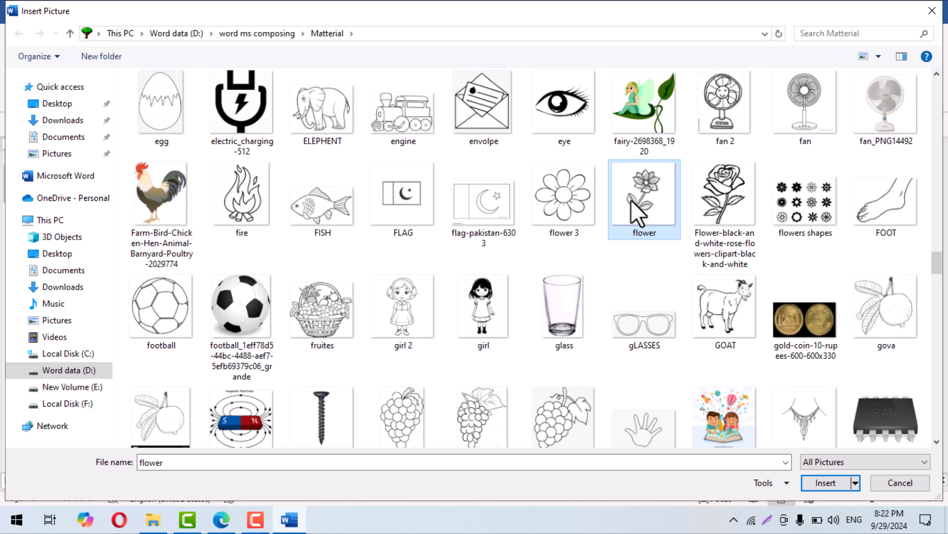
pyautogui.click(832, 483)
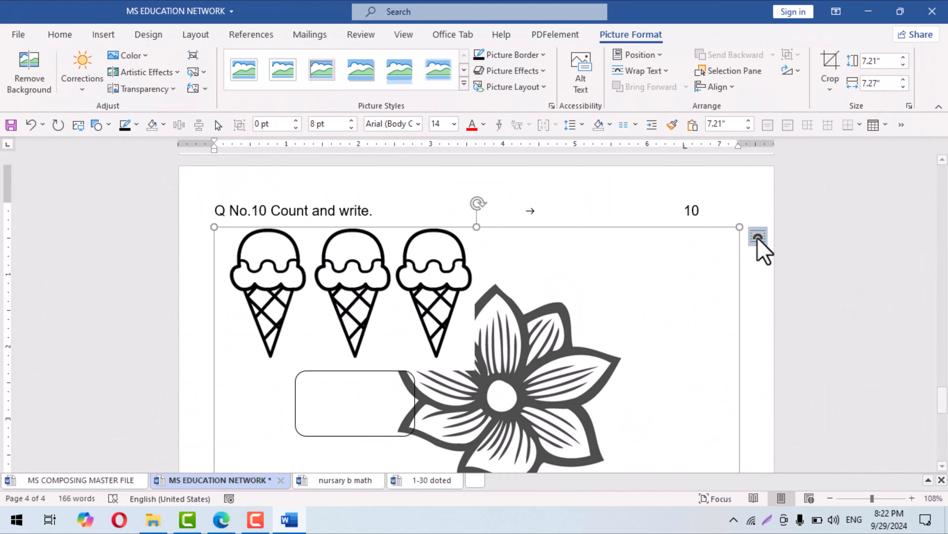
# Place the flower picture In Front of Text, shrink it to about 2.04" by 2.05" and move it below the answer box
pyautogui.click(758, 236)
pyautogui.click(861, 366)
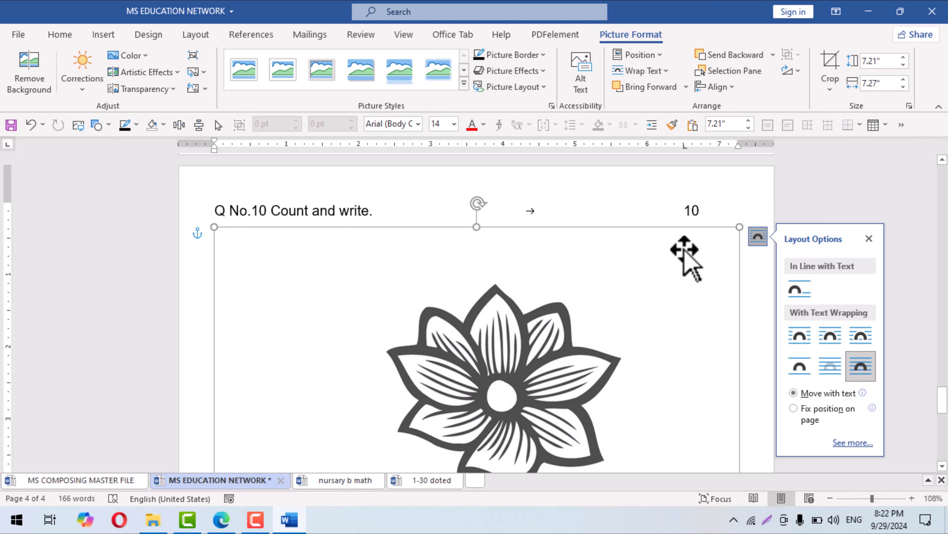
pyautogui.moveTo(741, 225); pyautogui.dragTo(443, 429)
pyautogui.scroll(-4, 429, 449)
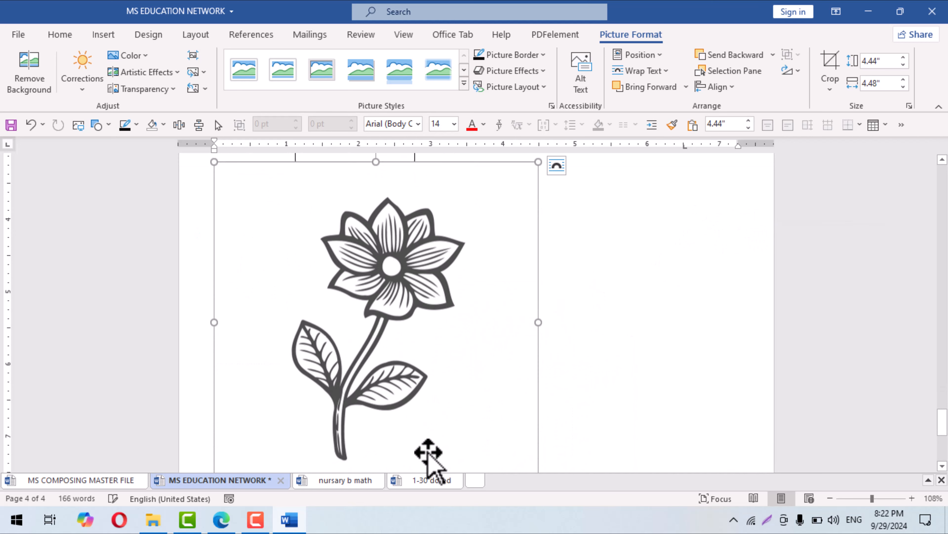
pyautogui.moveTo(420, 333); pyautogui.dragTo(524, 320)
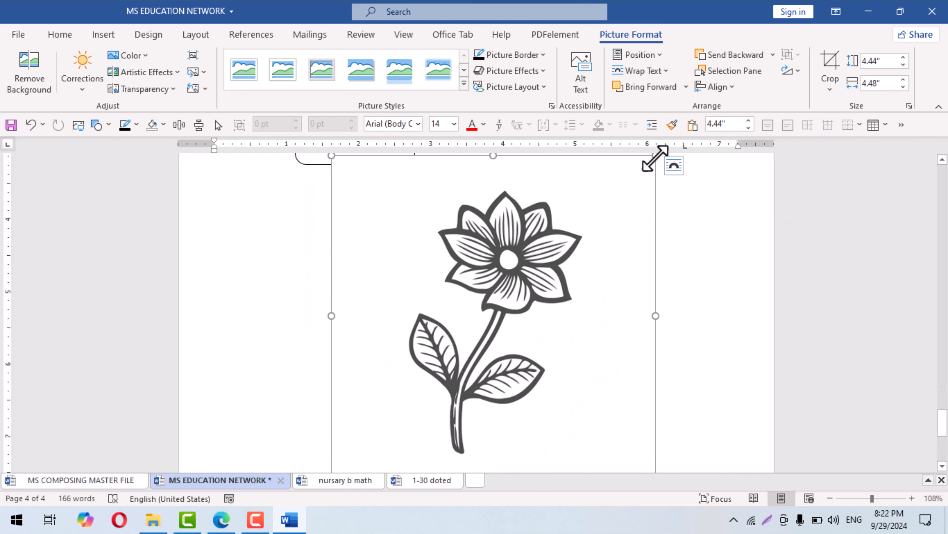
pyautogui.moveTo(655, 155); pyautogui.dragTo(479, 328)
pyautogui.moveTo(432, 394); pyautogui.dragTo(537, 306)
# Crop the empty margins off the flower picture's sides and bottom and move it to the right of the ice creams
pyautogui.click(830, 65)
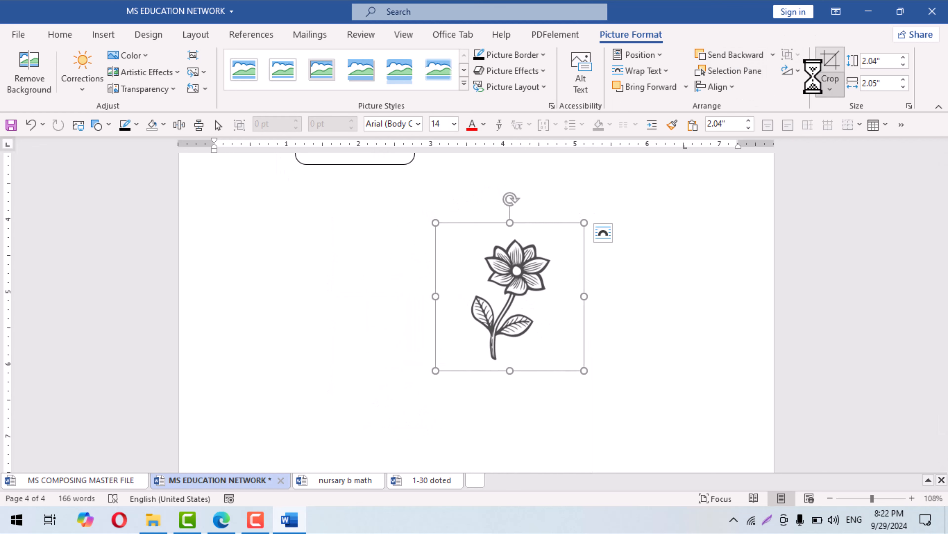
pyautogui.moveTo(582, 371); pyautogui.dragTo(552, 362)
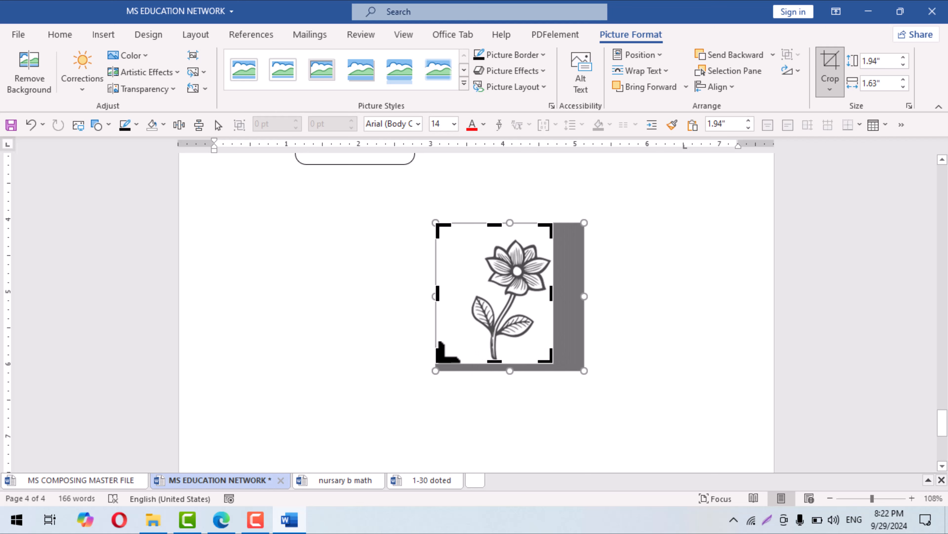
pyautogui.moveTo(442, 360); pyautogui.dragTo(470, 363)
pyautogui.click(415, 377)
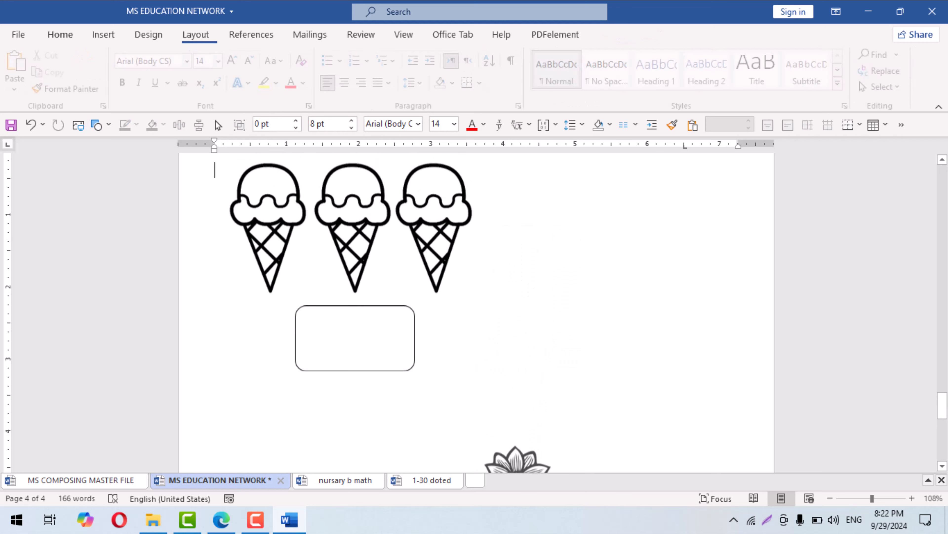
pyautogui.moveTo(508, 455); pyautogui.dragTo(576, 186)
# Group the three ice cream pictures into one object
pyautogui.click(451, 250)
pyautogui.keyDown('shift'); pyautogui.click(351, 239); pyautogui.keyUp('shift')
pyautogui.keyDown('shift'); pyautogui.click(280, 239); pyautogui.keyUp('shift')
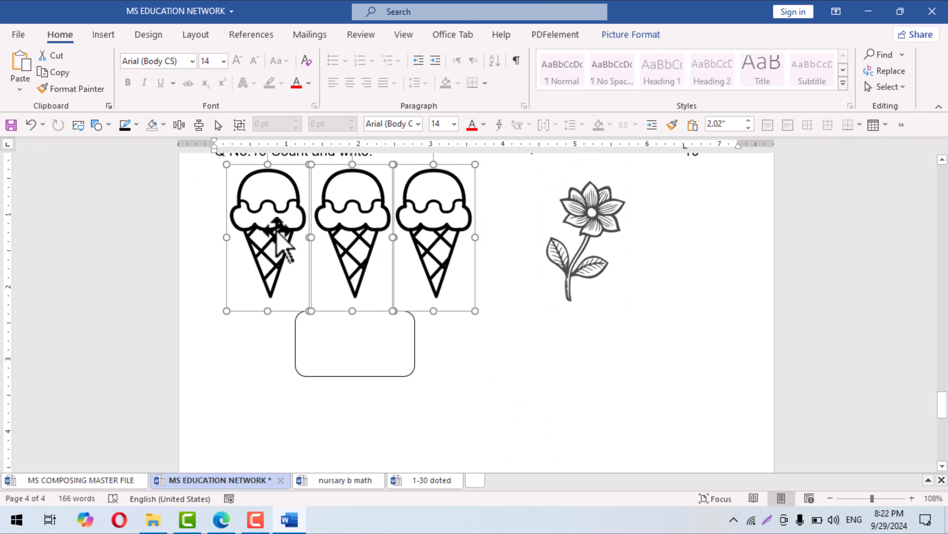
pyautogui.rightClick(451, 249)
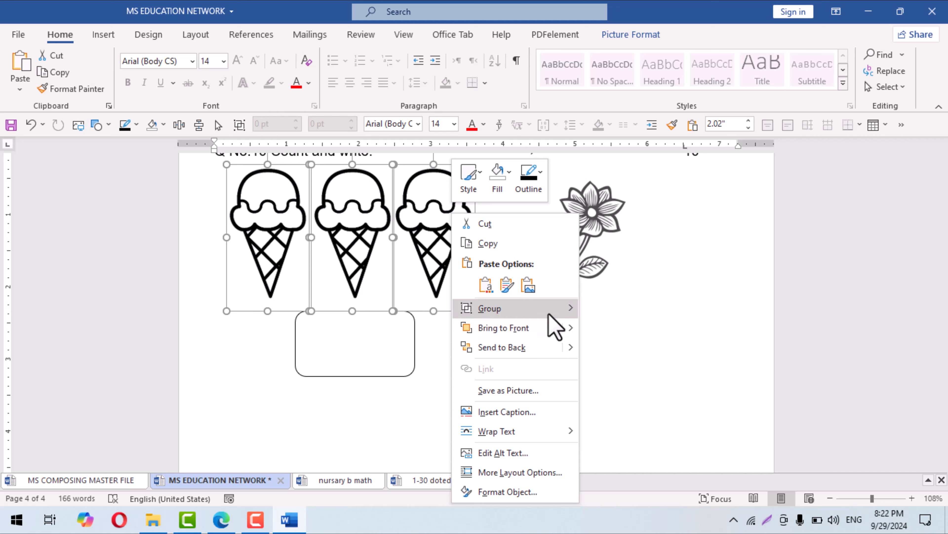
pyautogui.moveTo(554, 324)
pyautogui.click(614, 311)
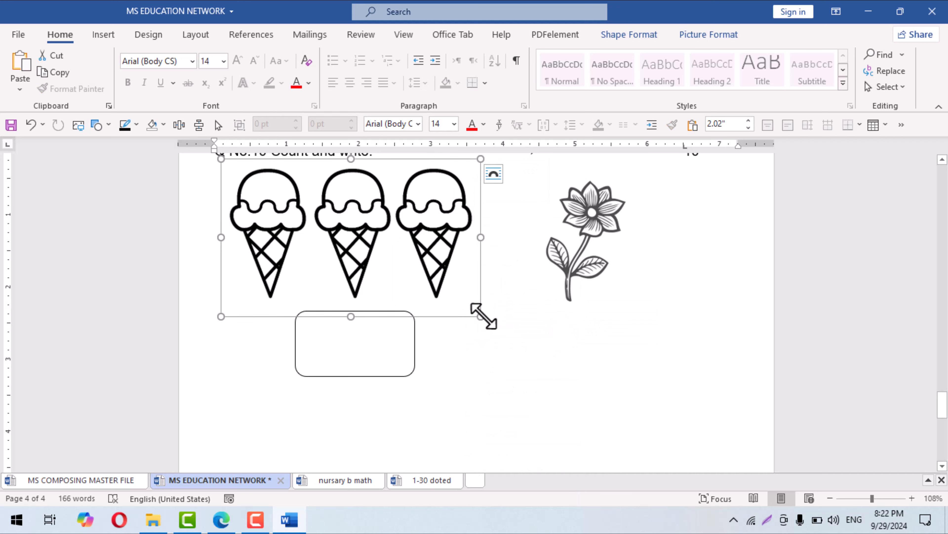
# Shrink the ice cream group, then make the answer box smaller and centre it just below the group
pyautogui.moveTo(482, 315); pyautogui.dragTo(402, 277)
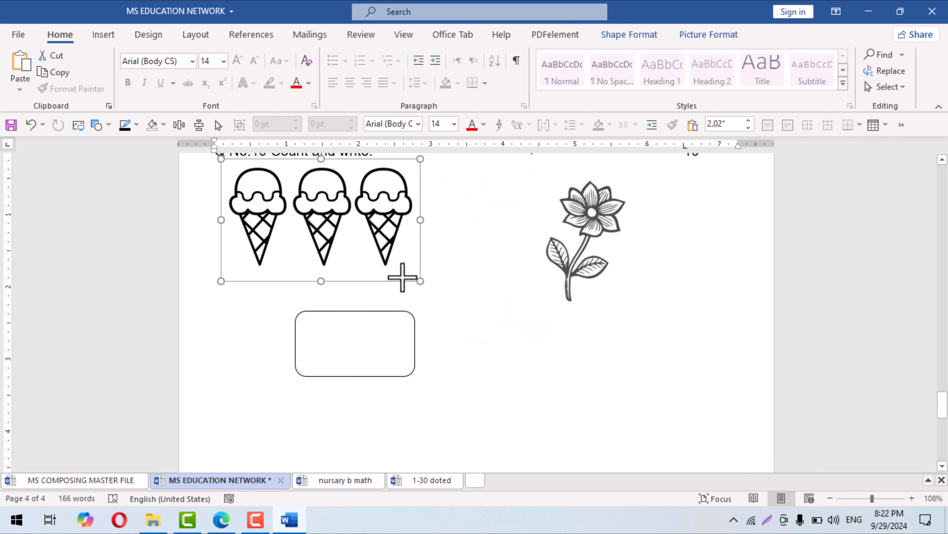
pyautogui.click(377, 350)
pyautogui.moveTo(362, 373); pyautogui.dragTo(382, 323)
# Resize the flower to about 1.75" high, align it with the ice creams and duplicate it twice for a row of three
pyautogui.moveTo(596, 232); pyautogui.dragTo(564, 218)
pyautogui.moveTo(592, 288); pyautogui.dragTo(585, 281)
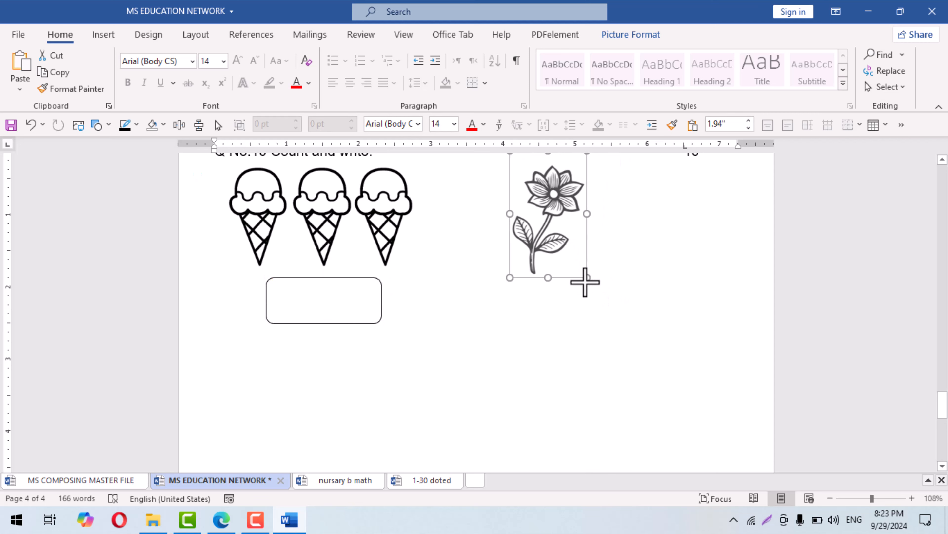
pyautogui.moveTo(529, 246); pyautogui.dragTo(718, 243)
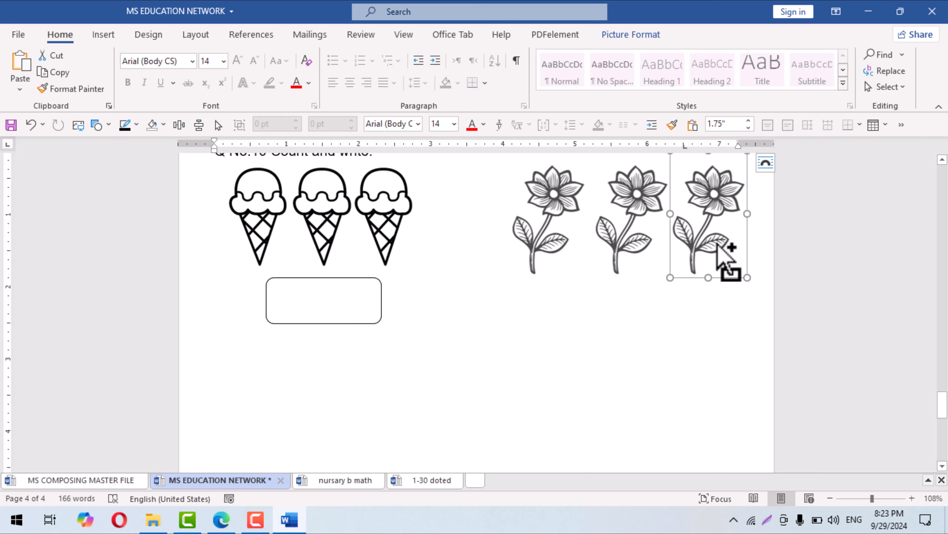
# Shrink the three flowers together to about 1.44" high and add a fourth copy to make an evenly spaced row of four
pyautogui.keyDown('shift'); pyautogui.click(540, 233); pyautogui.keyUp('shift')
pyautogui.keyDown('shift'); pyautogui.click(615, 243); pyautogui.keyUp('shift')
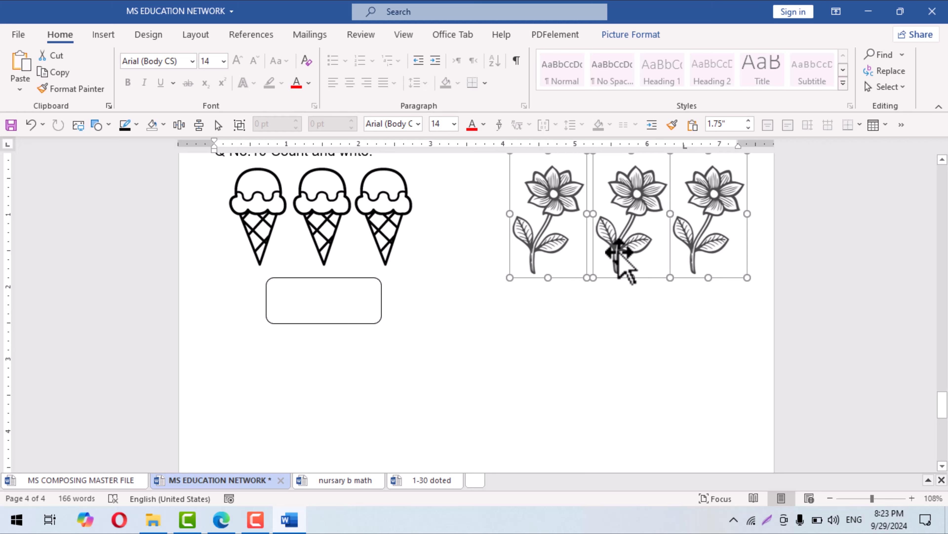
pyautogui.moveTo(618, 252); pyautogui.dragTo(588, 261)
pyautogui.moveTo(718, 289); pyautogui.dragTo(677, 266)
pyautogui.click(680, 301)
pyautogui.moveTo(580, 240); pyautogui.dragTo(566, 239)
pyautogui.moveTo(667, 240); pyautogui.dragTo(690, 245)
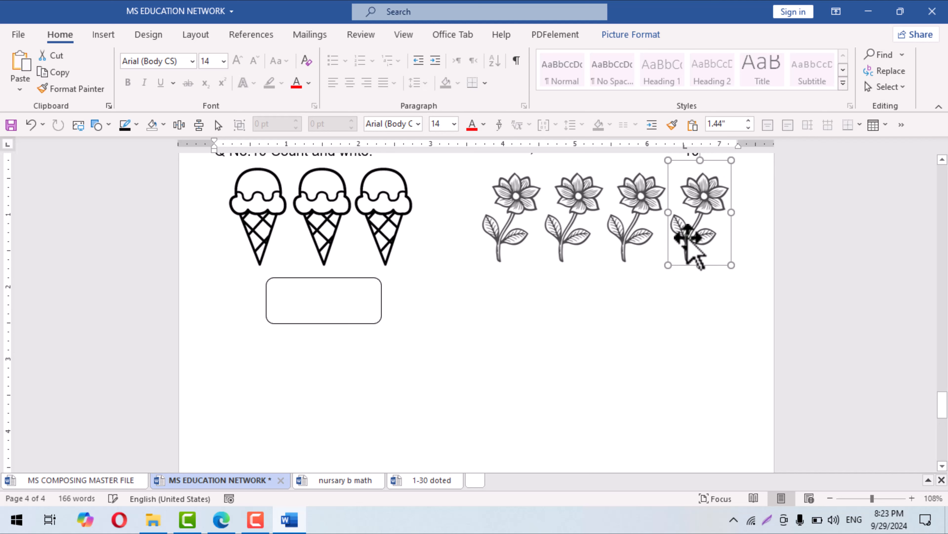
# Group the four flowers into one object and position the group beside the ice creams
pyautogui.keyDown('shift'); pyautogui.click(629, 226); pyautogui.keyUp('shift')
pyautogui.keyDown('shift'); pyautogui.click(568, 233); pyautogui.keyUp('shift')
pyautogui.keyDown('shift'); pyautogui.click(529, 235); pyautogui.keyUp('shift')
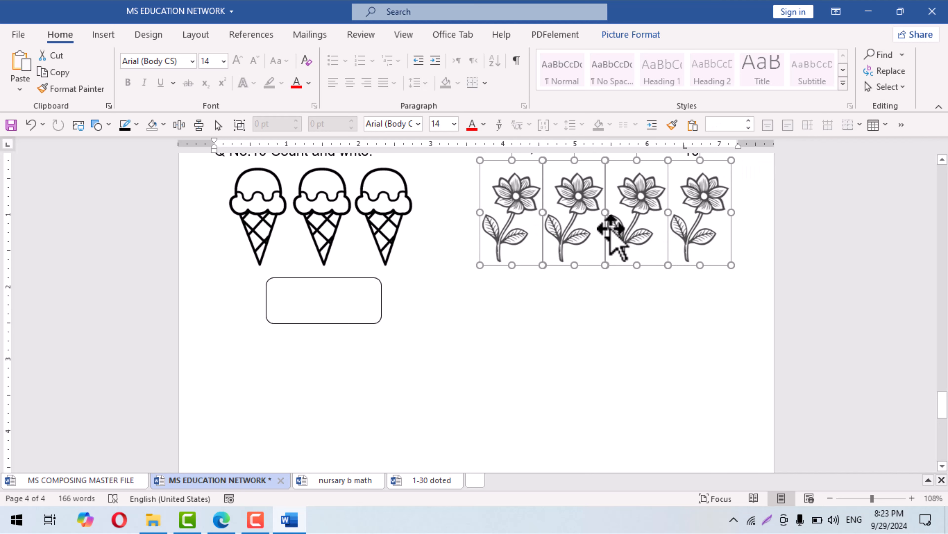
pyautogui.moveTo(625, 226); pyautogui.dragTo(635, 226)
pyautogui.rightClick(629, 226)
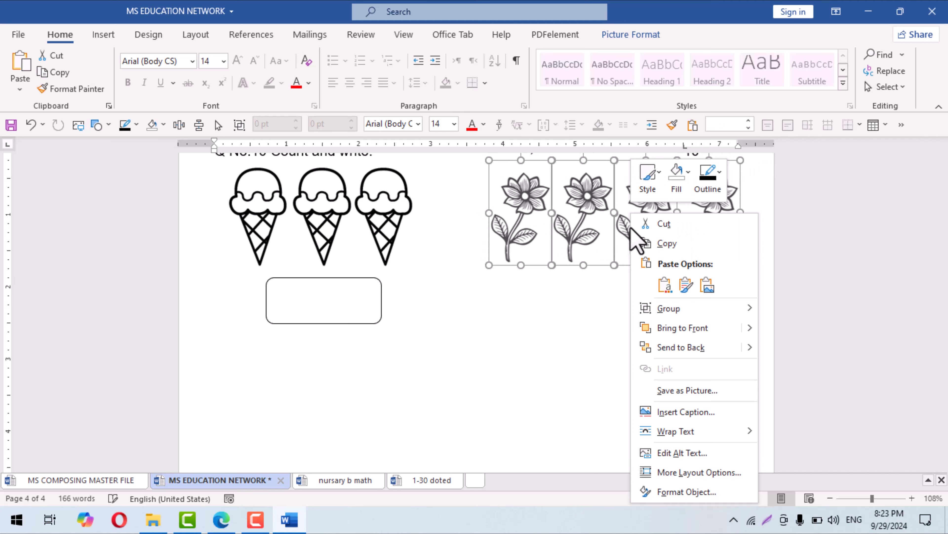
pyautogui.moveTo(673, 308)
pyautogui.click(815, 315)
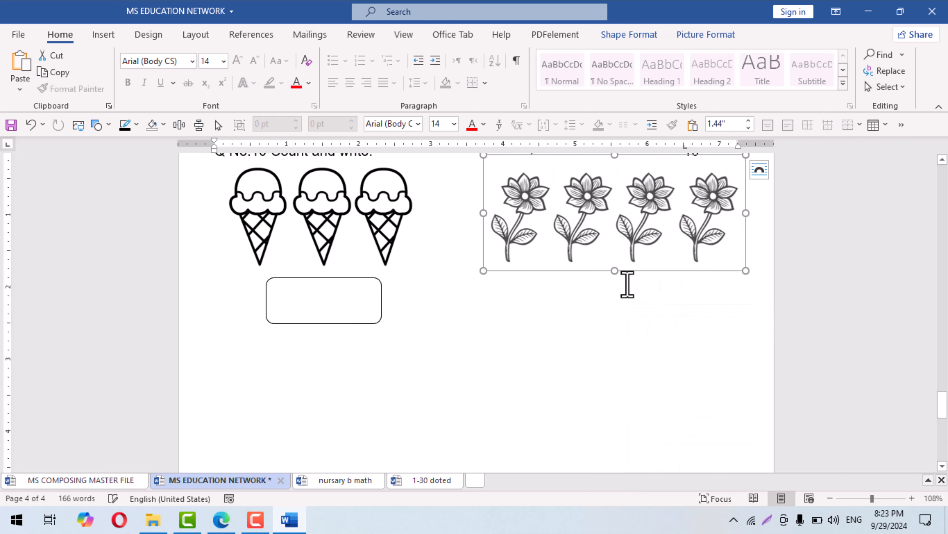
pyautogui.moveTo(626, 246); pyautogui.dragTo(622, 251)
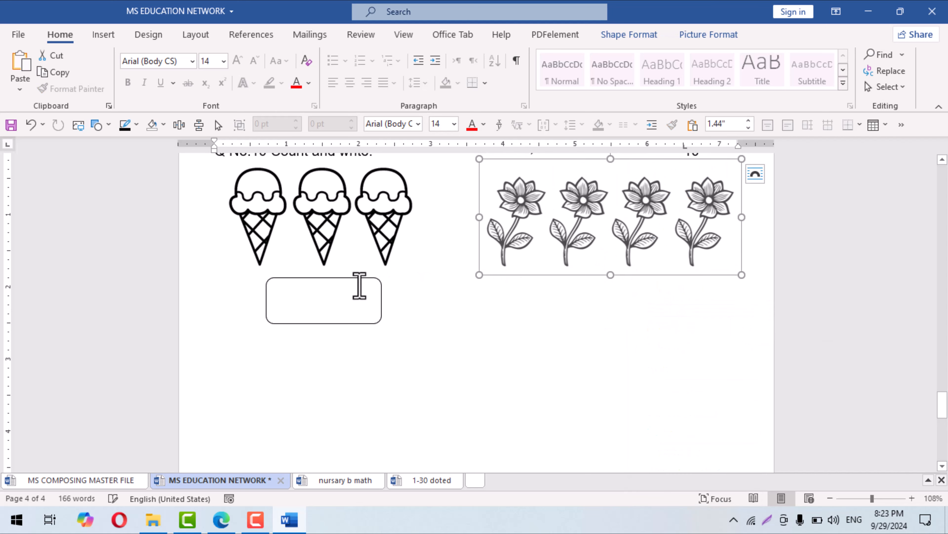
# Duplicate the ice creams' answer box straight across so that the copy sits below the flower group
pyautogui.click(349, 314)
pyautogui.click(345, 322)
pyautogui.keyDown('ctrl'); pyautogui.keyDown('shift'); pyautogui.moveTo(313, 324); pyautogui.dragTo(603, 328); pyautogui.keyUp('shift'); pyautogui.keyUp('ctrl')
pyautogui.click(605, 338)
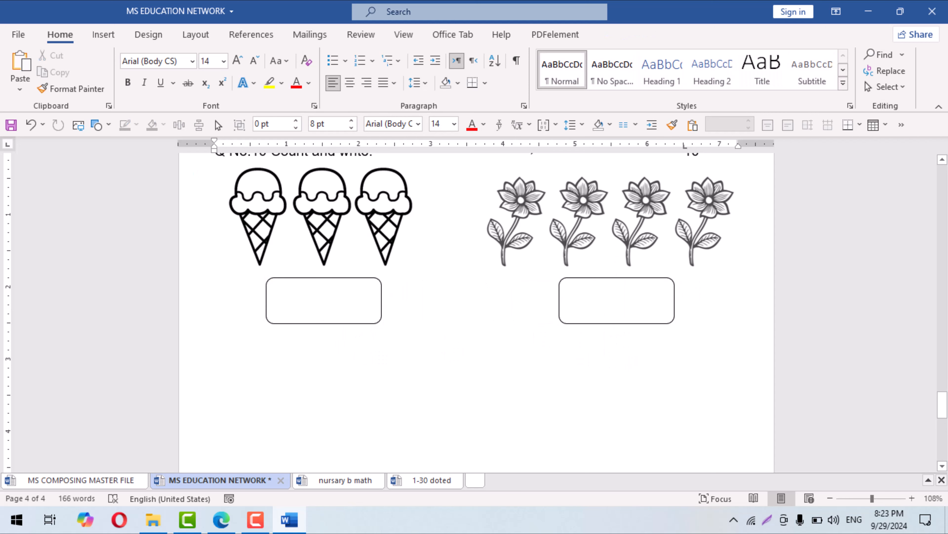
# Move the flower group up slightly and bring its answer box up close beneath it
pyautogui.scroll(-2, 476, 310)
pyautogui.scroll(4, 476, 310)
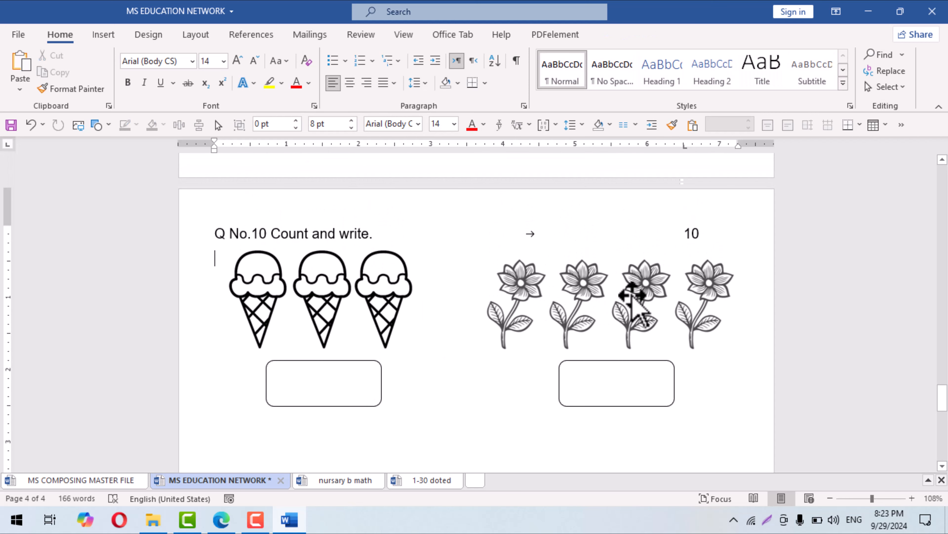
pyautogui.click(621, 306)
pyautogui.moveTo(619, 301); pyautogui.dragTo(620, 296)
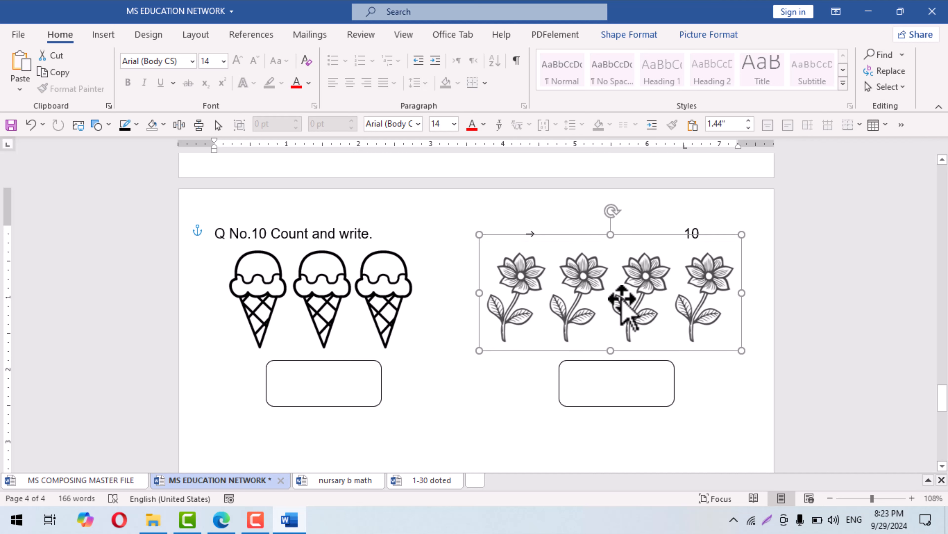
pyautogui.click(609, 384)
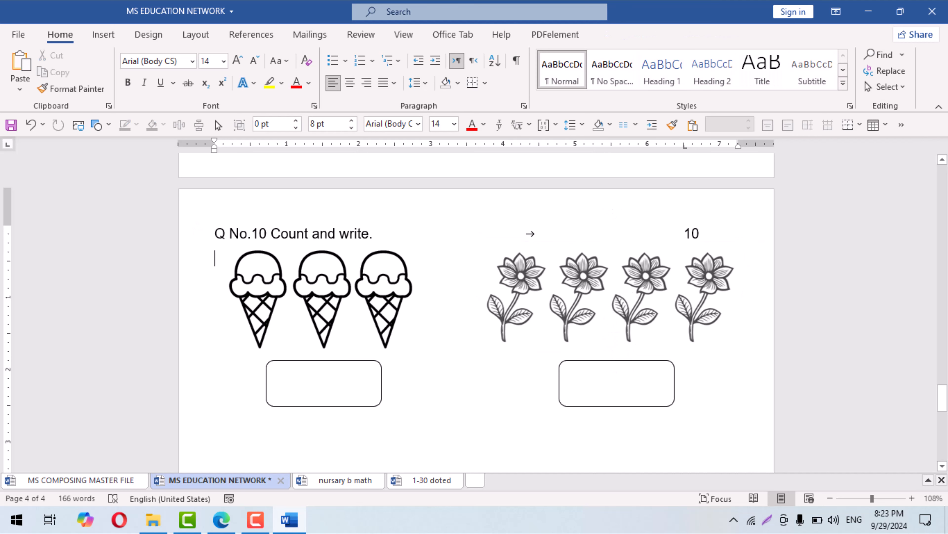
pyautogui.click(620, 403)
pyautogui.moveTo(620, 402); pyautogui.dragTo(623, 399)
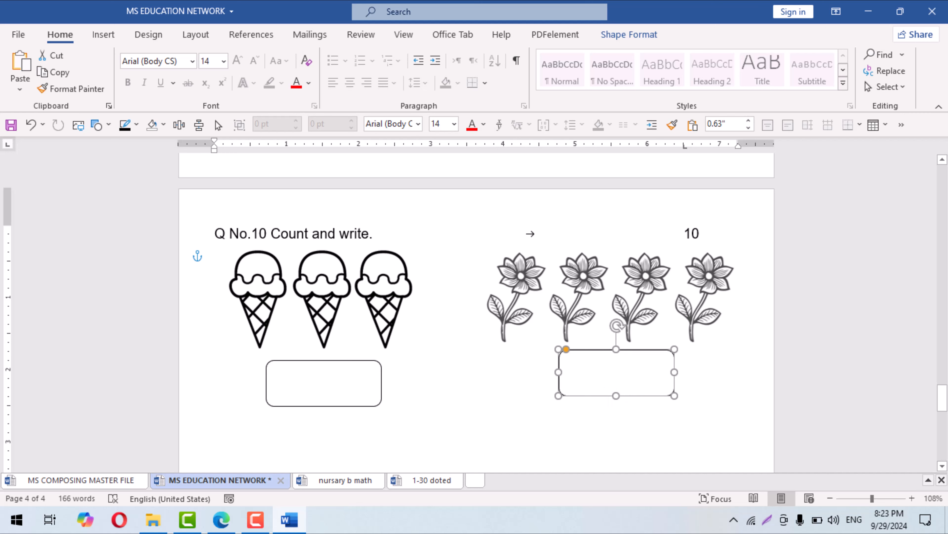
pyautogui.press('Escape')
# Insert the black-and-white APPLE picture from the Matterial folder below the ice creams' answer box and set its text wrapping to In Front of Text
pyautogui.scroll(-2, 624, 396)
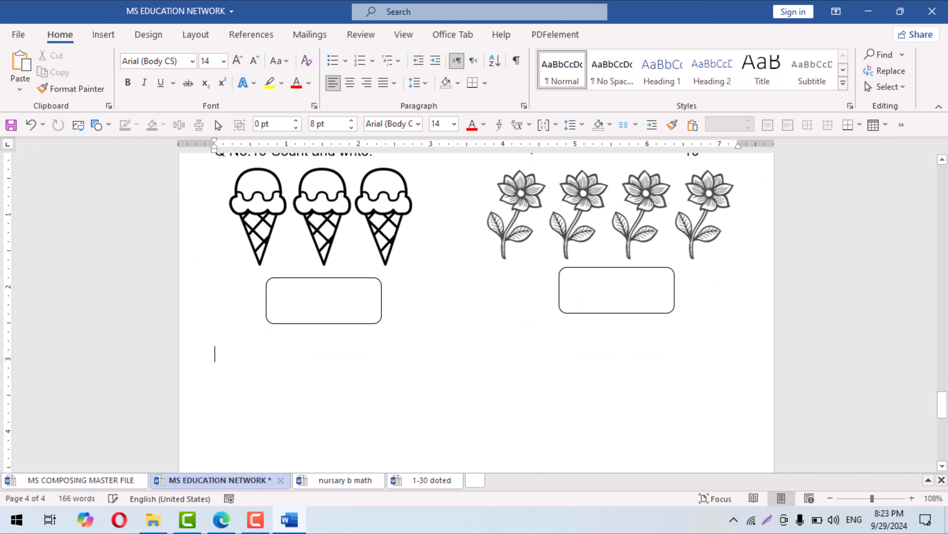
pyautogui.scroll(-2, 474, 310)
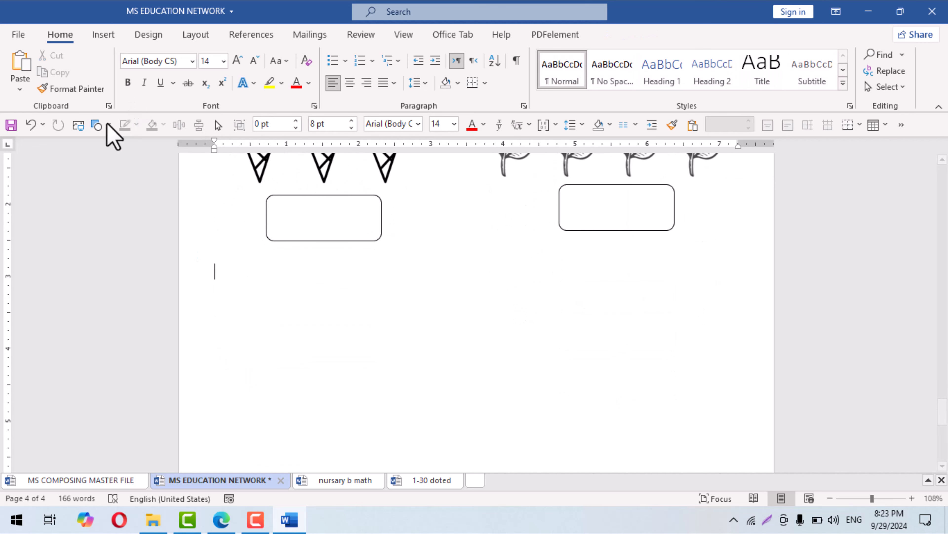
pyautogui.click(78, 126)
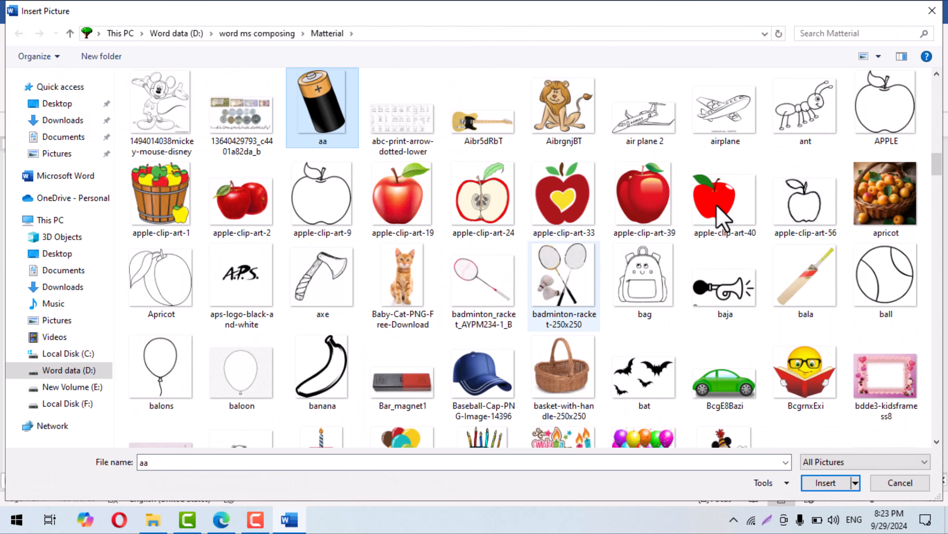
pyautogui.doubleClick(884, 103)
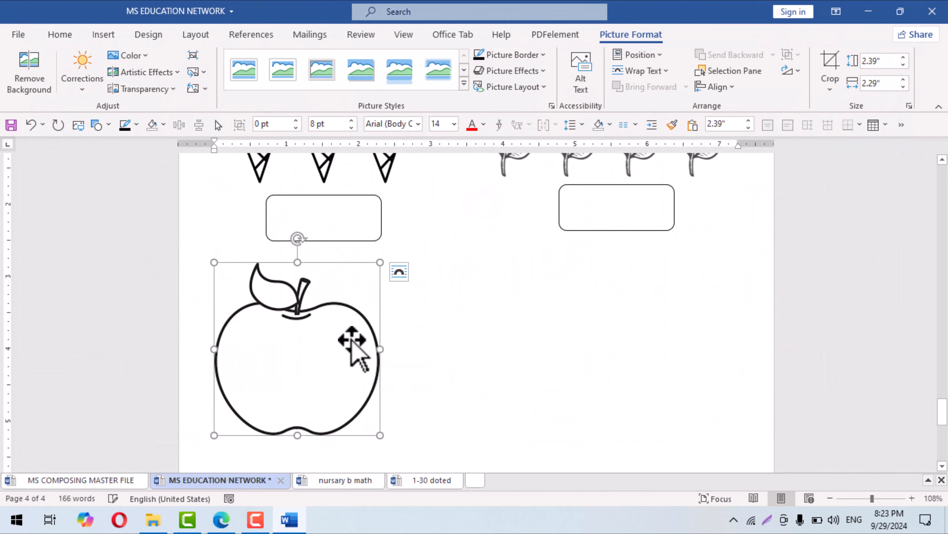
pyautogui.click(399, 272)
pyautogui.click(501, 402)
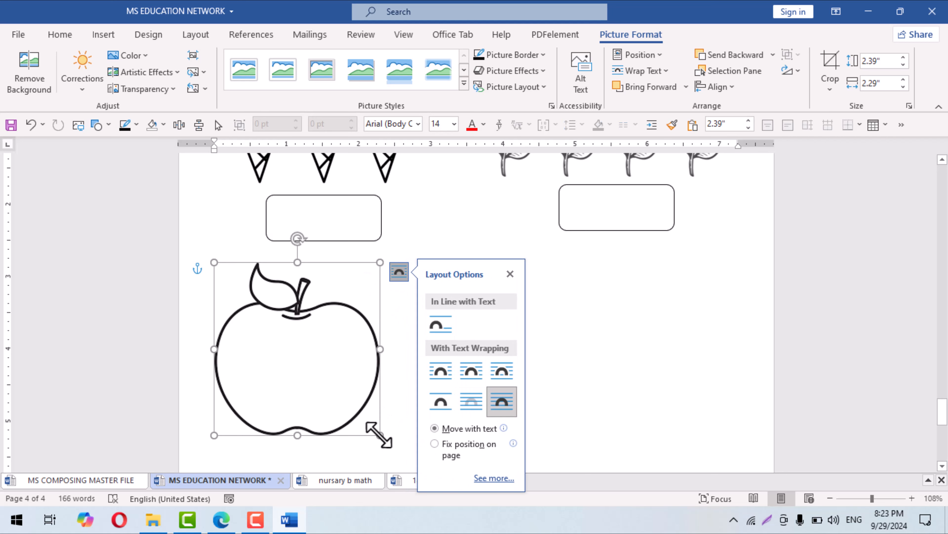
# Shrink the apple to about 1.12" high and make a side-by-side pair with a copy of the answer box centred below
pyautogui.moveTo(379, 435); pyautogui.dragTo(411, 383)
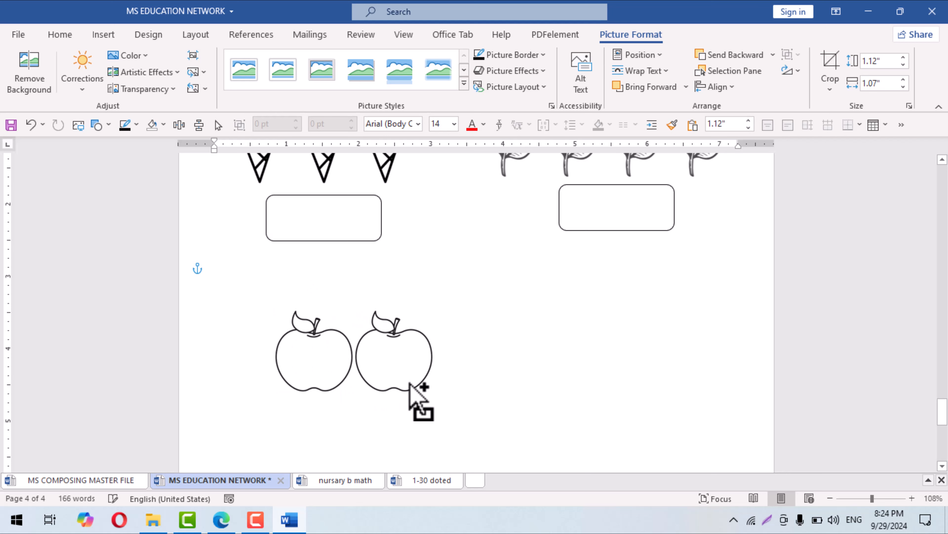
pyautogui.moveTo(361, 239); pyautogui.dragTo(394, 402)
pyautogui.click(402, 221)
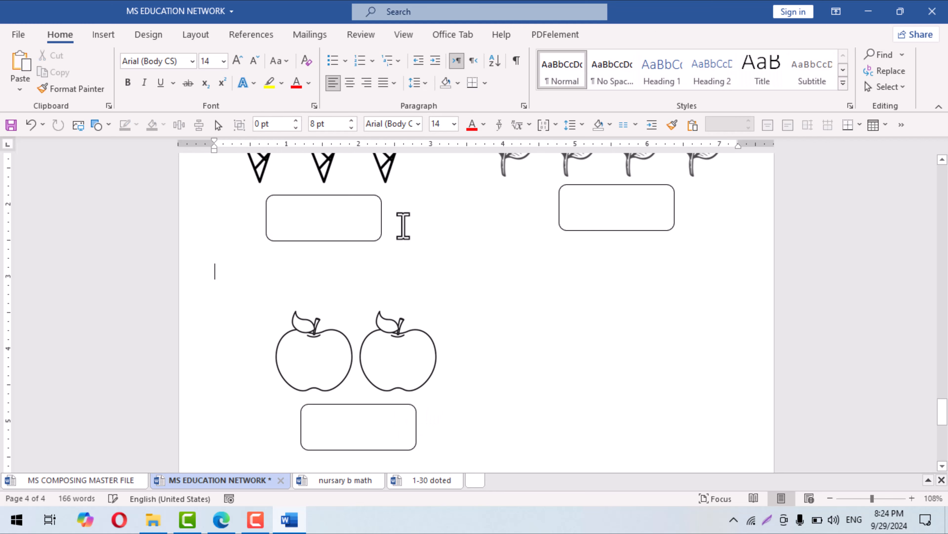
# Insert the ball picture from the Matterial folder in front of the text and move it below the flowers' answer box
pyautogui.click(79, 125)
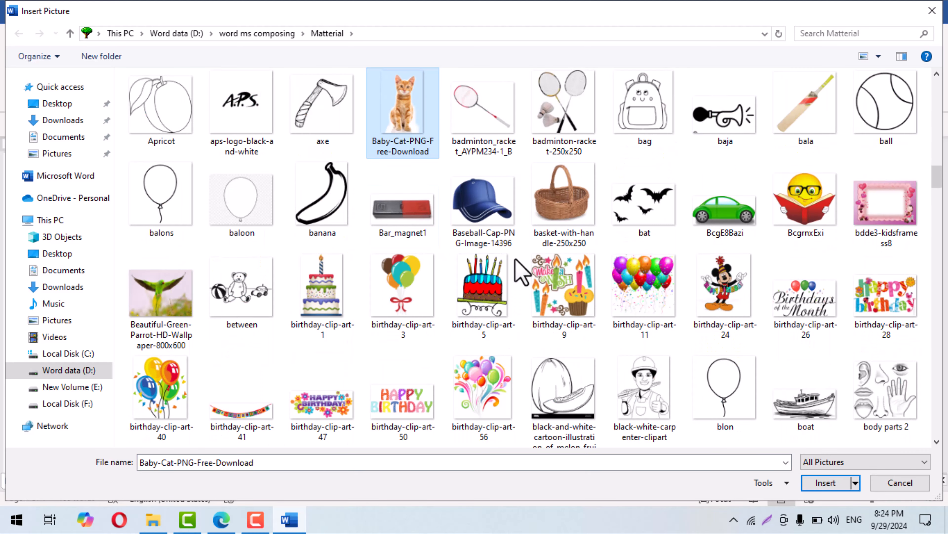
pyautogui.doubleClick(896, 112)
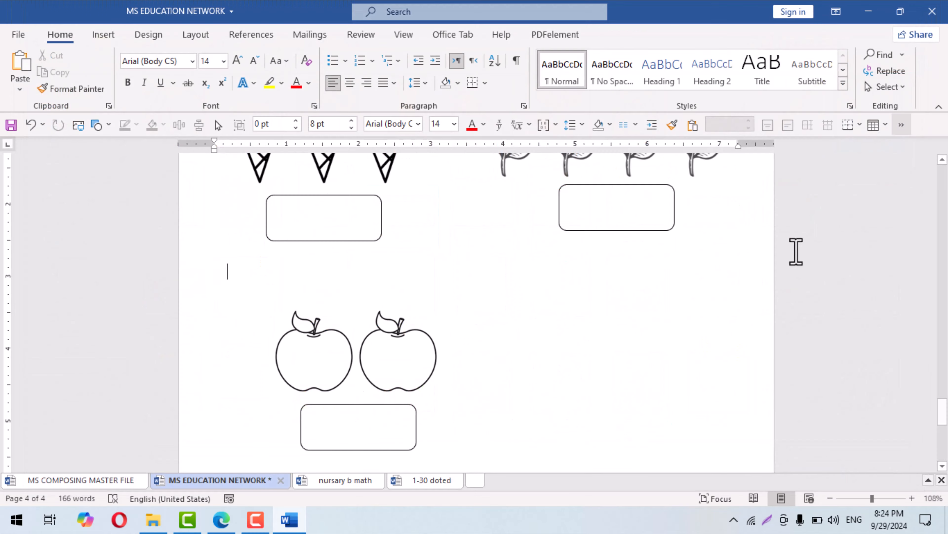
pyautogui.click(403, 273)
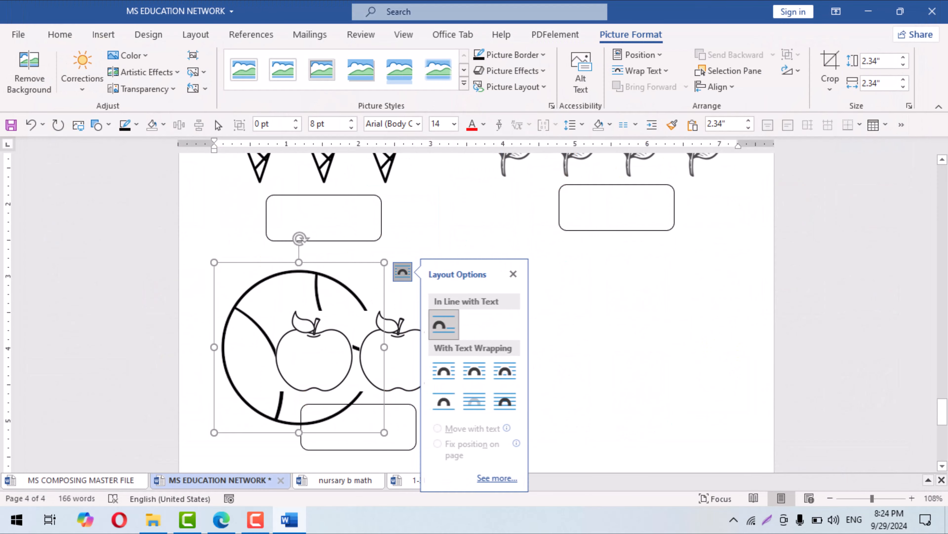
pyautogui.click(509, 399)
pyautogui.moveTo(254, 394); pyautogui.dragTo(555, 383)
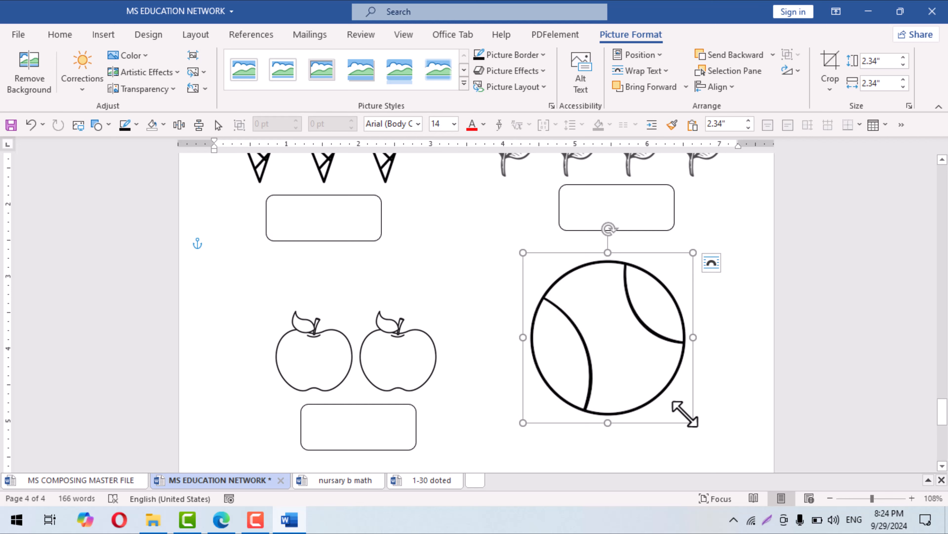
# Shrink the ball to about 0.84" and duplicate it into five balls, three in an upper row and two centred below
pyautogui.moveTo(685, 414); pyautogui.dragTo(710, 357)
pyautogui.click(661, 322)
pyautogui.keyDown('shift'); pyautogui.click(577, 351); pyautogui.keyUp('shift')
pyautogui.moveTo(561, 357); pyautogui.dragTo(561, 358)
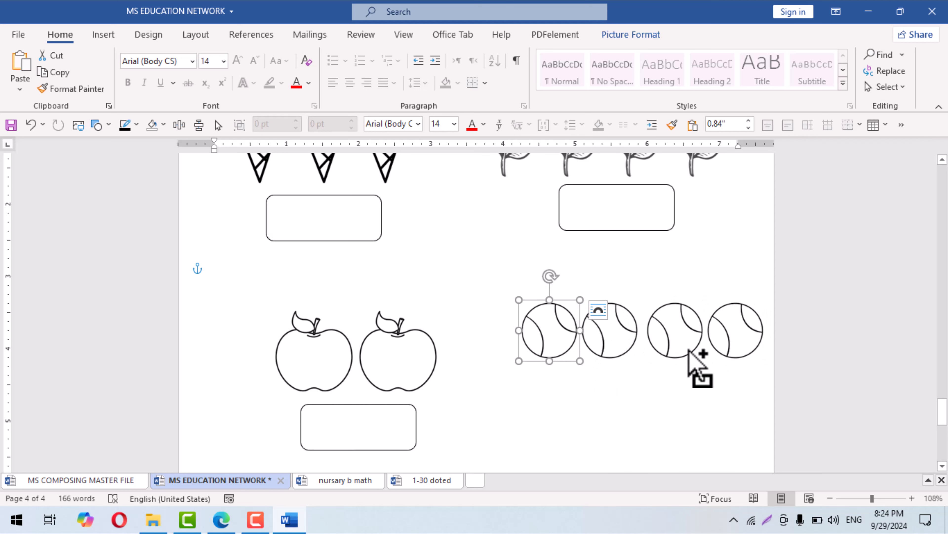
pyautogui.click(598, 310)
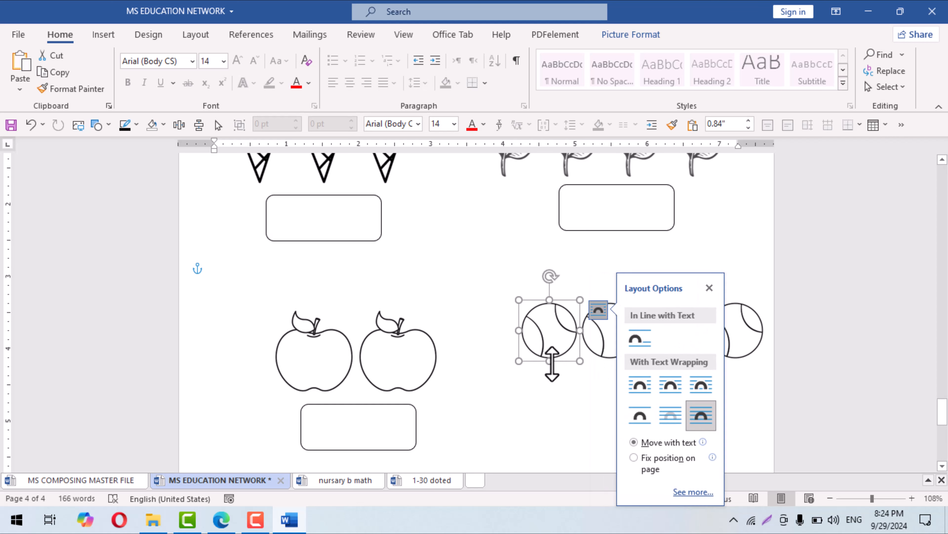
pyautogui.moveTo(560, 378); pyautogui.dragTo(598, 392)
pyautogui.click(741, 360)
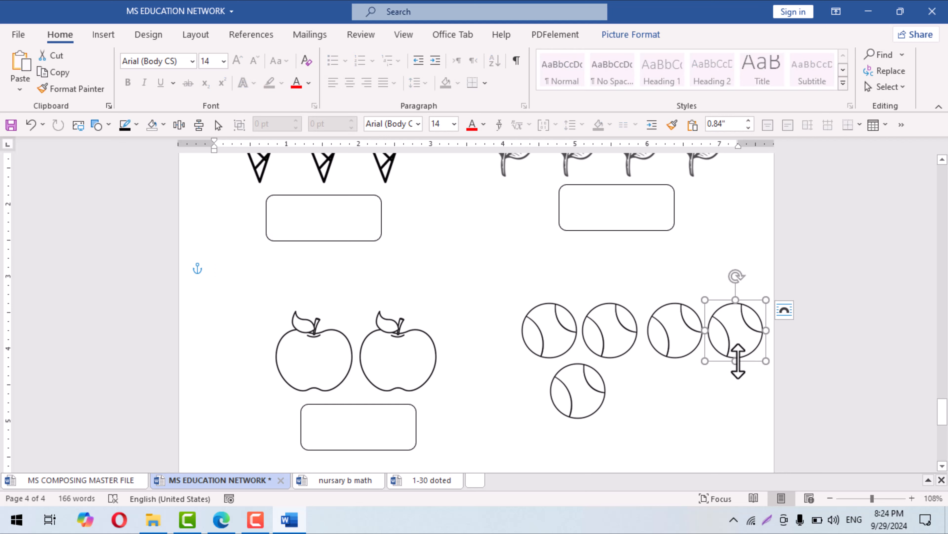
pyautogui.moveTo(737, 364); pyautogui.dragTo(650, 417)
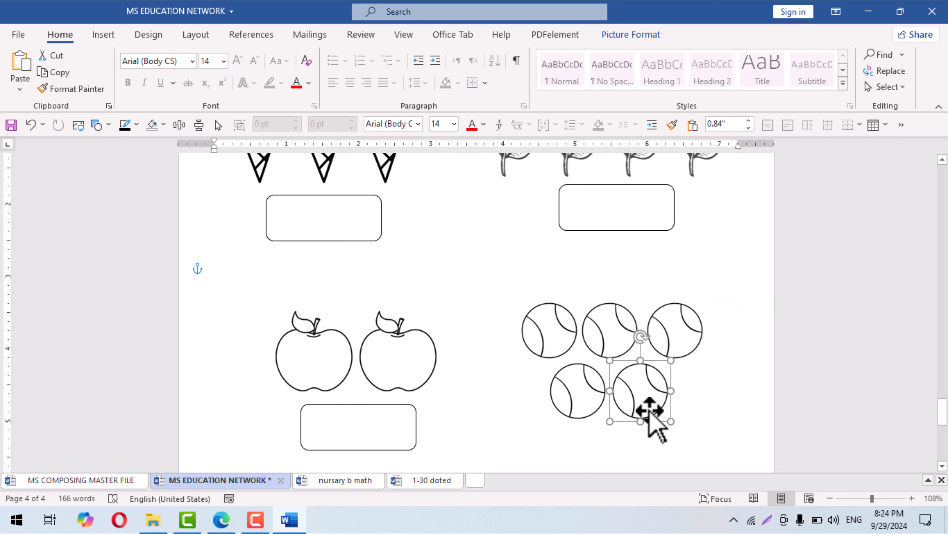
# Group the five balls into one object and position the group below the flowers' answer box
pyautogui.keyDown('shift'); pyautogui.click(588, 393); pyautogui.keyUp('shift')
pyautogui.keyDown('shift'); pyautogui.click(596, 340); pyautogui.keyUp('shift')
pyautogui.keyDown('shift'); pyautogui.click(561, 339); pyautogui.keyUp('shift')
pyautogui.keyDown('shift'); pyautogui.click(656, 341); pyautogui.keyUp('shift')
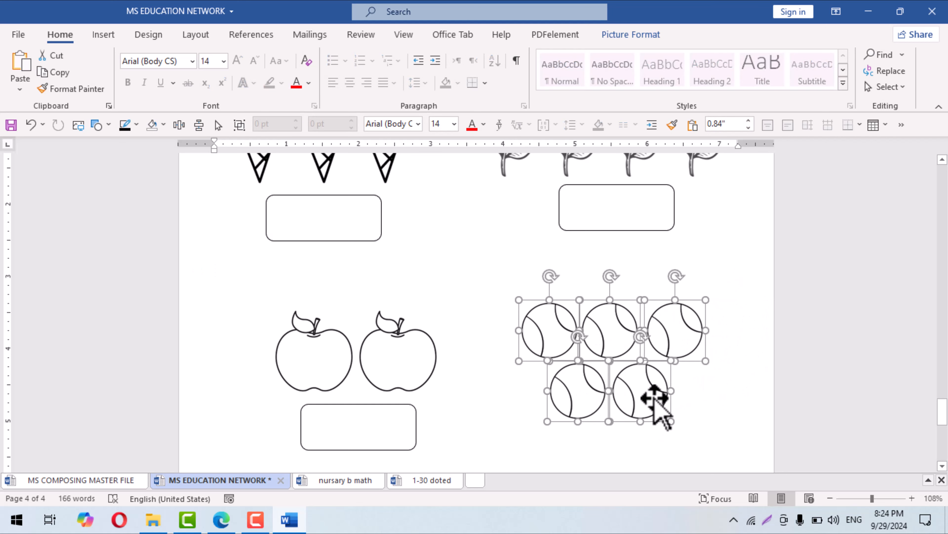
pyautogui.moveTo(655, 399); pyautogui.dragTo(666, 394)
pyautogui.rightClick(658, 392)
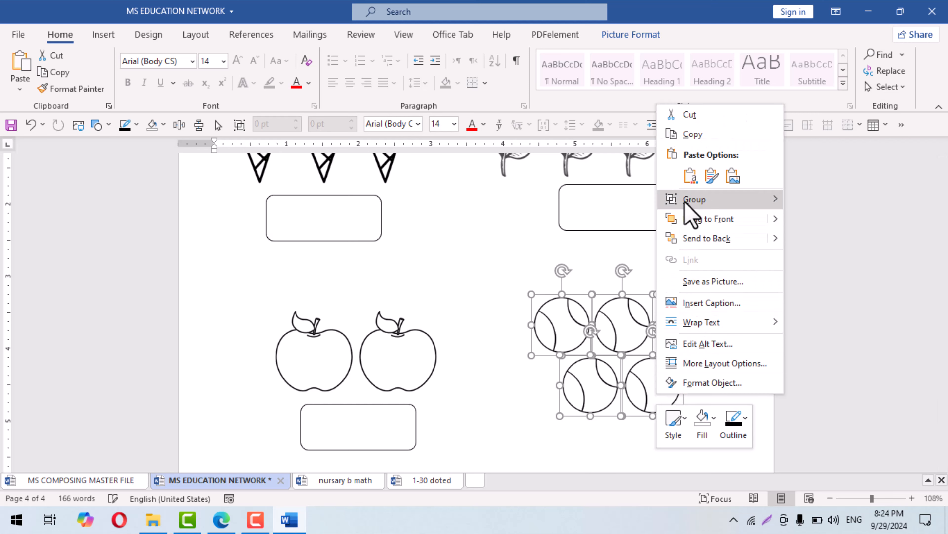
pyautogui.moveTo(691, 199)
pyautogui.click(814, 201)
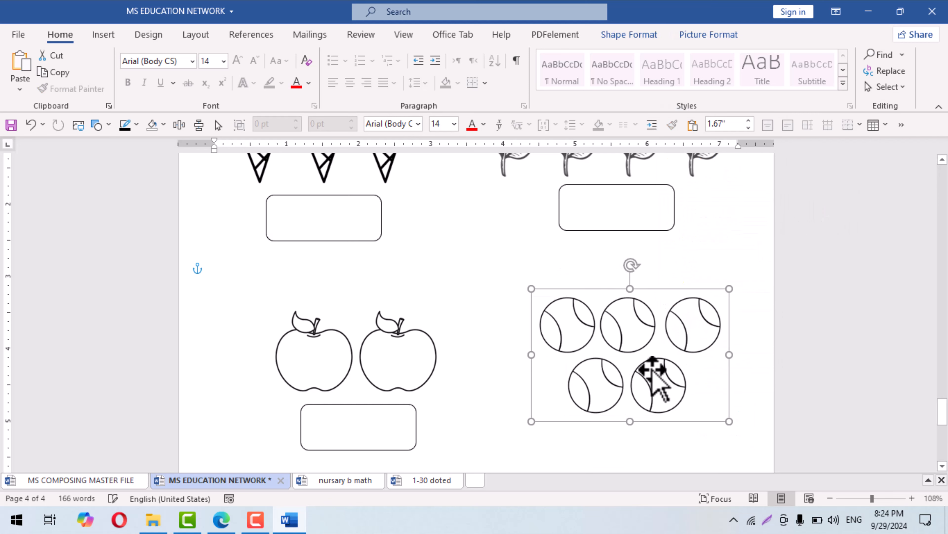
pyautogui.press('Right')
# Copy the apples' answer box and place the copy centred below the group of balls
pyautogui.click(416, 446)
pyautogui.scroll(-2, 415, 446)
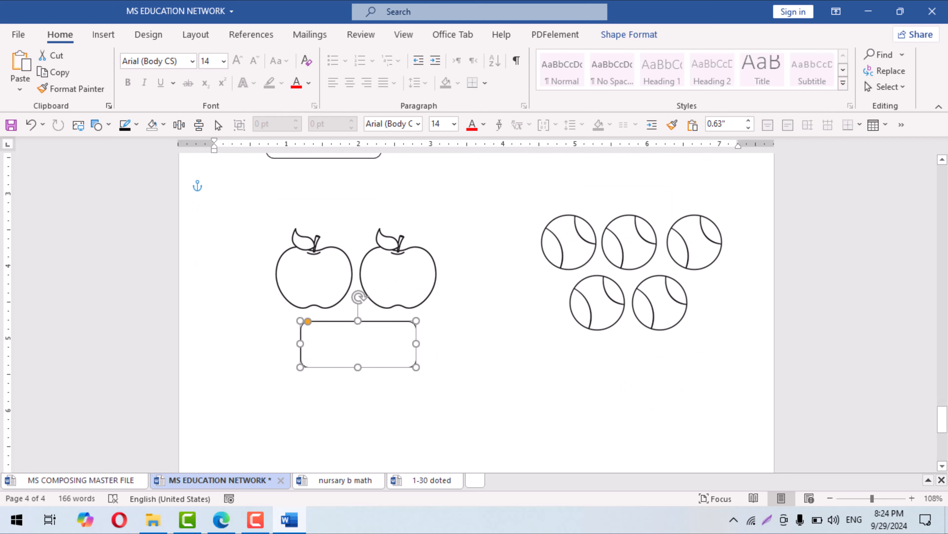
pyautogui.moveTo(390, 370); pyautogui.dragTo(668, 388)
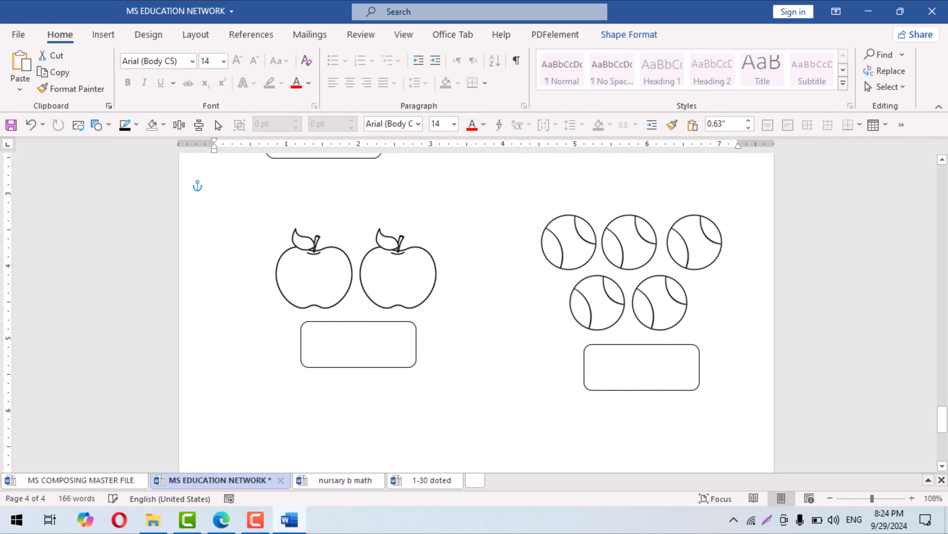
pyautogui.click(516, 422)
pyautogui.click(255, 517)
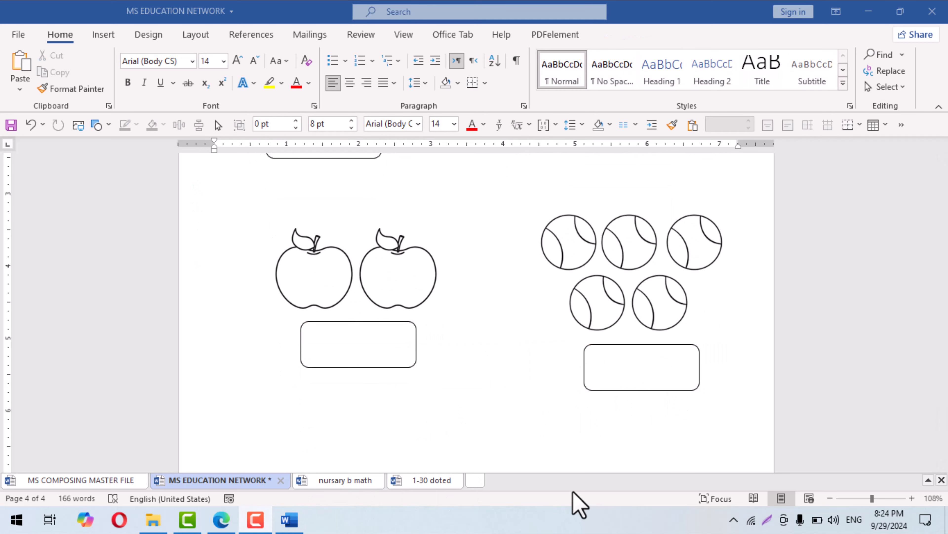
pyautogui.click(419, 412)
pyautogui.scroll(-3, 419, 412)
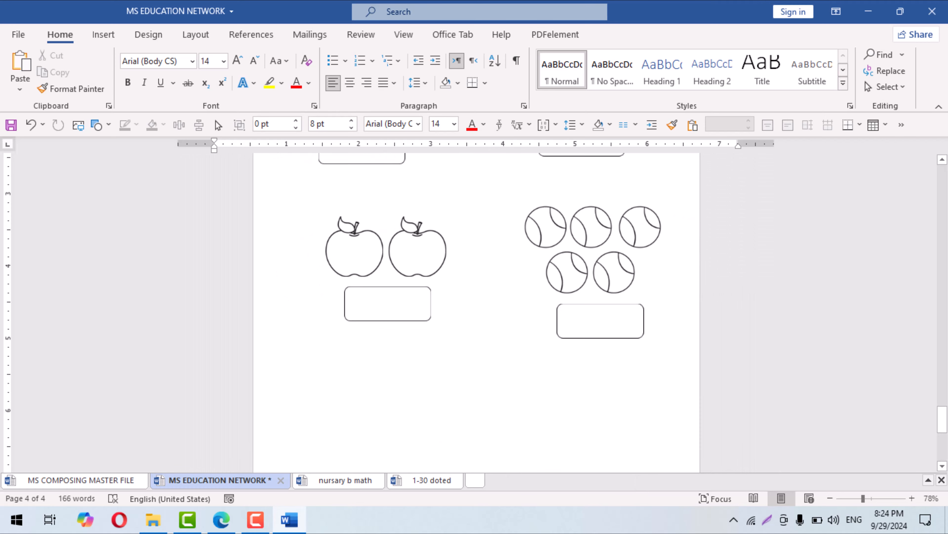
pyautogui.scroll(-4, 519, 333)
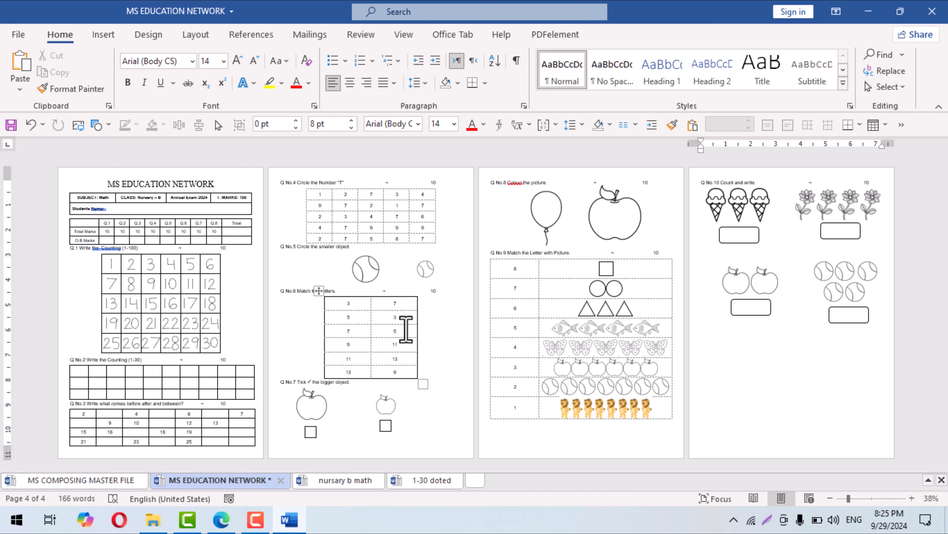
pyautogui.scroll(6, 144, 331)
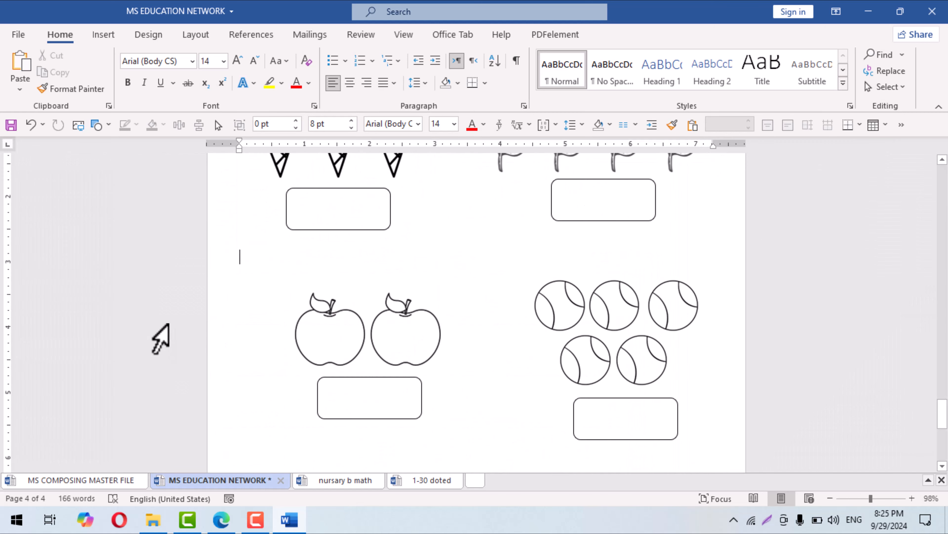
# Start a custom picture watermark for the exam paper and browse the computer's offline files for its picture
pyautogui.scroll(8, 168, 336)
pyautogui.scroll(20, 180, 335)
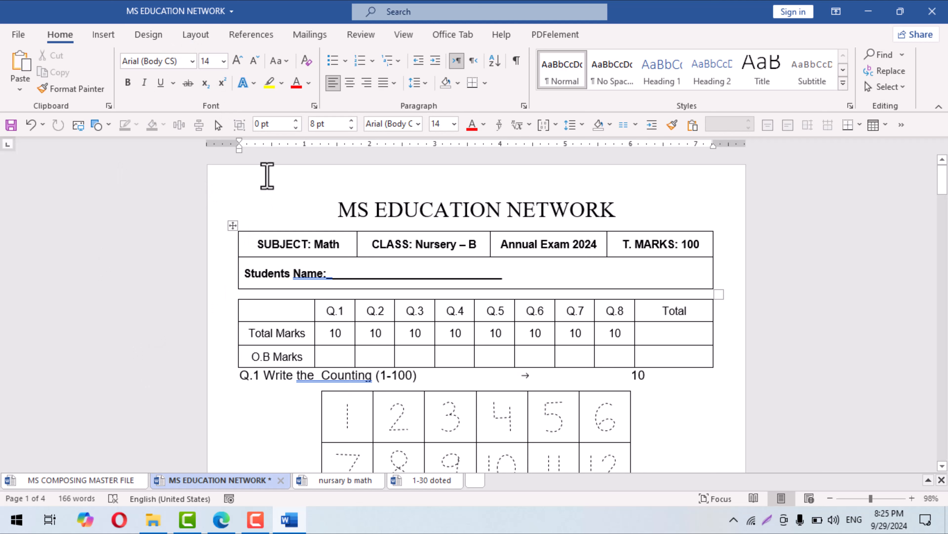
pyautogui.click(101, 34)
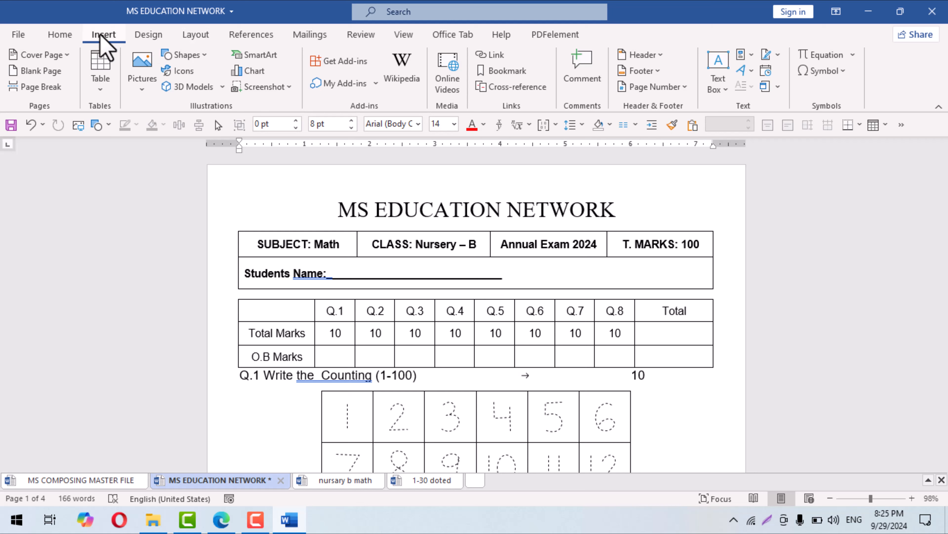
pyautogui.click(149, 35)
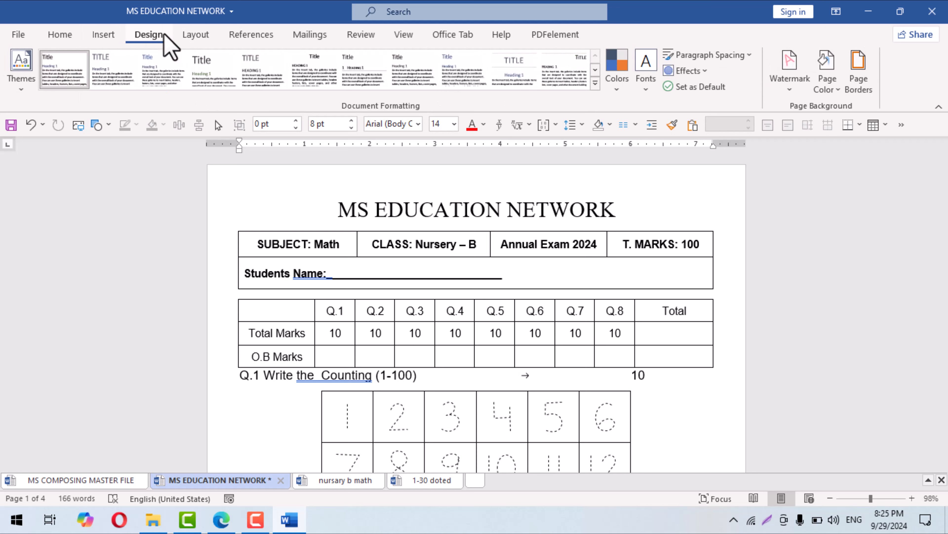
pyautogui.click(787, 88)
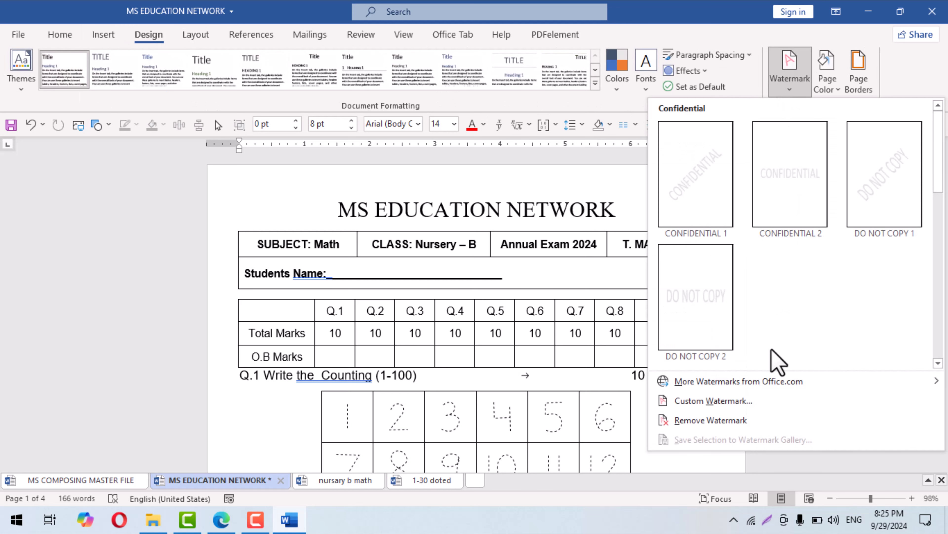
pyautogui.click(702, 399)
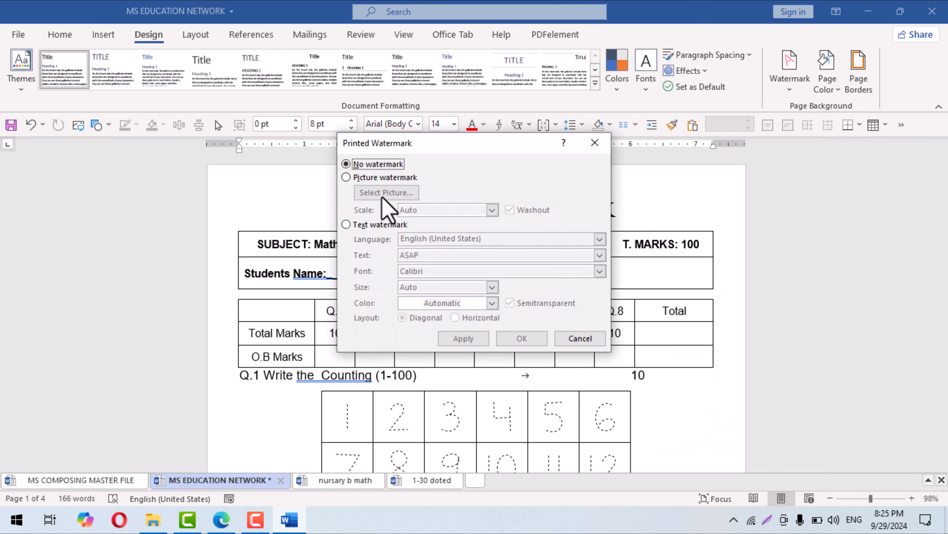
pyautogui.click(381, 177)
pyautogui.click(386, 192)
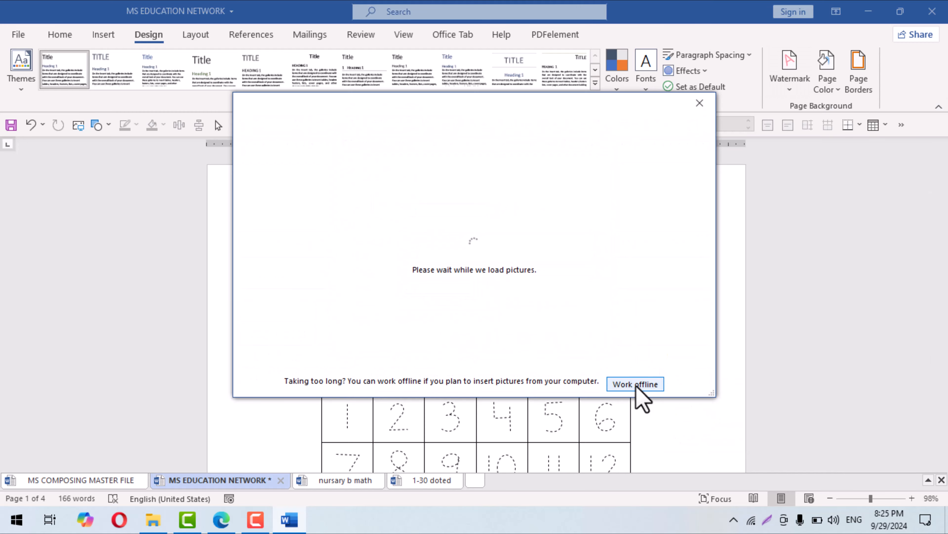
pyautogui.click(637, 385)
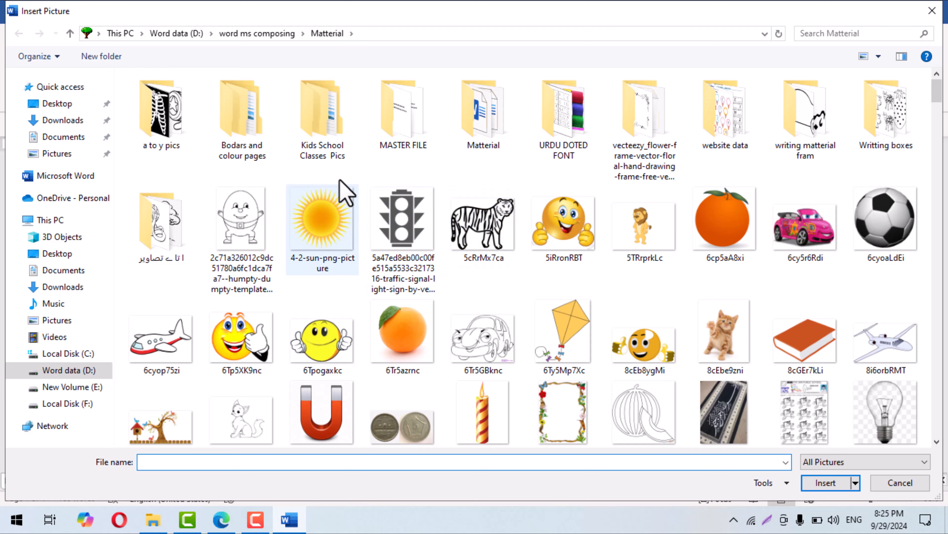
# Apply picture 20 from the Colorful Minimalist Kids Page Border folder as the watermark, with automatic scale and washout
pyautogui.doubleClick(248, 134)
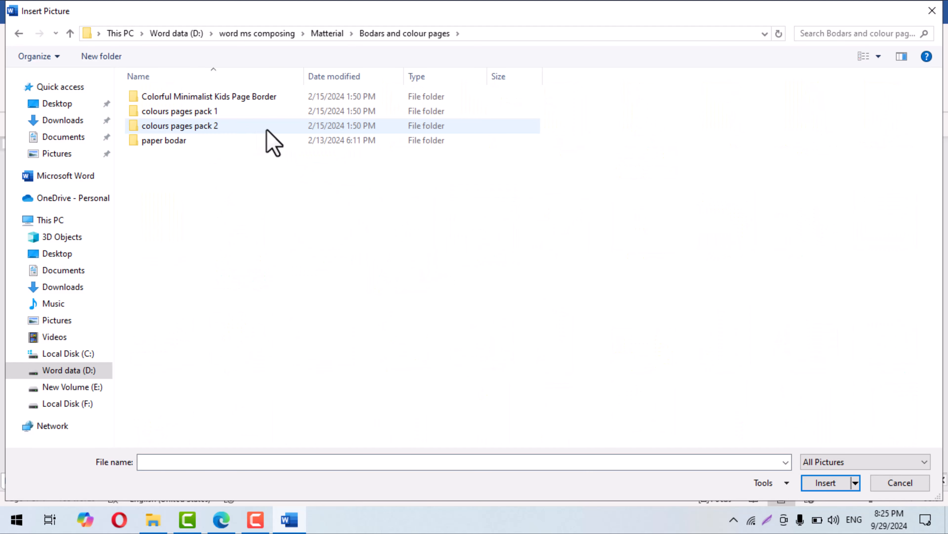
pyautogui.doubleClick(204, 111)
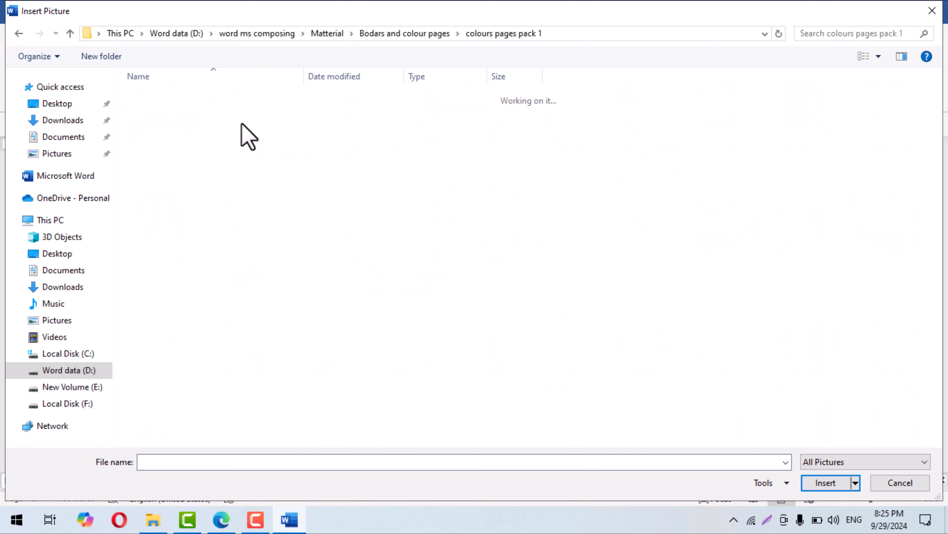
pyautogui.click(391, 34)
pyautogui.click(230, 98)
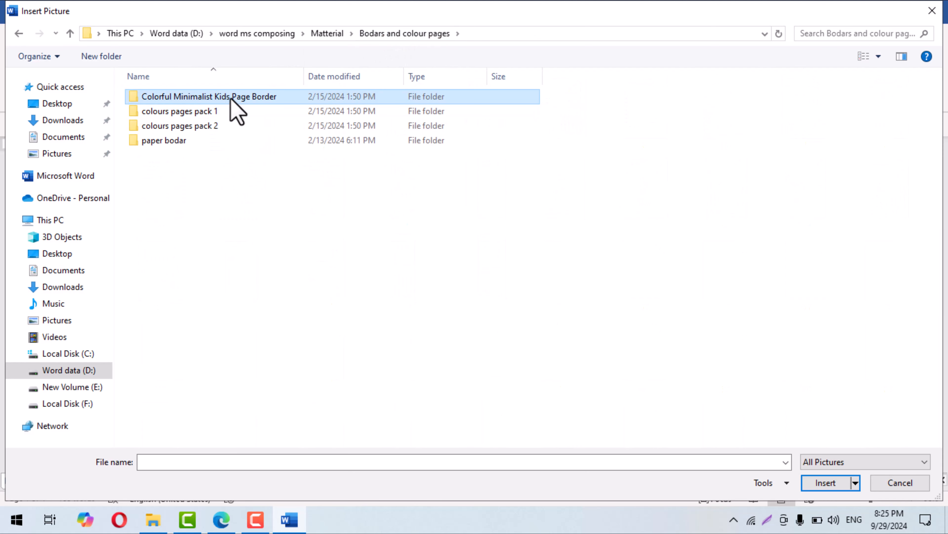
pyautogui.doubleClick(231, 97)
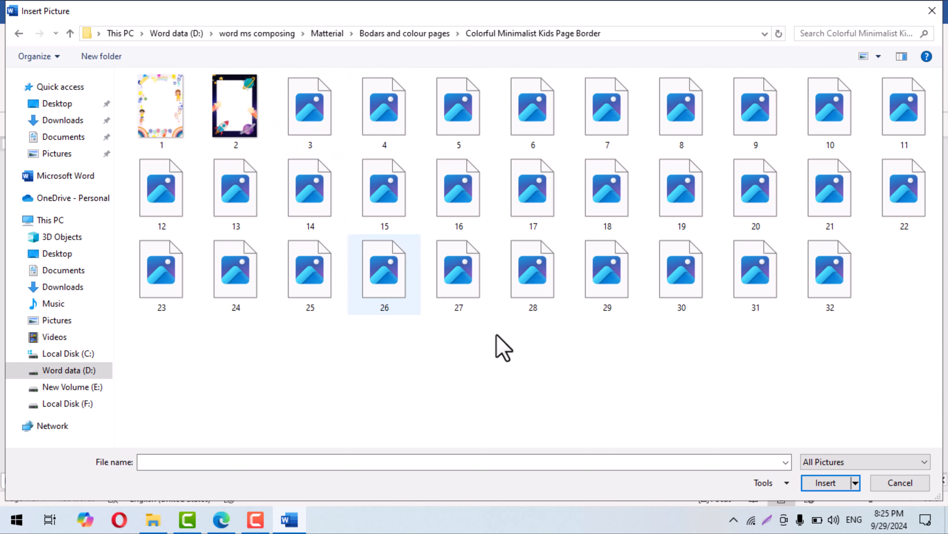
pyautogui.keyDown('ctrl'); pyautogui.scroll(4, 413, 378); pyautogui.keyUp('ctrl')
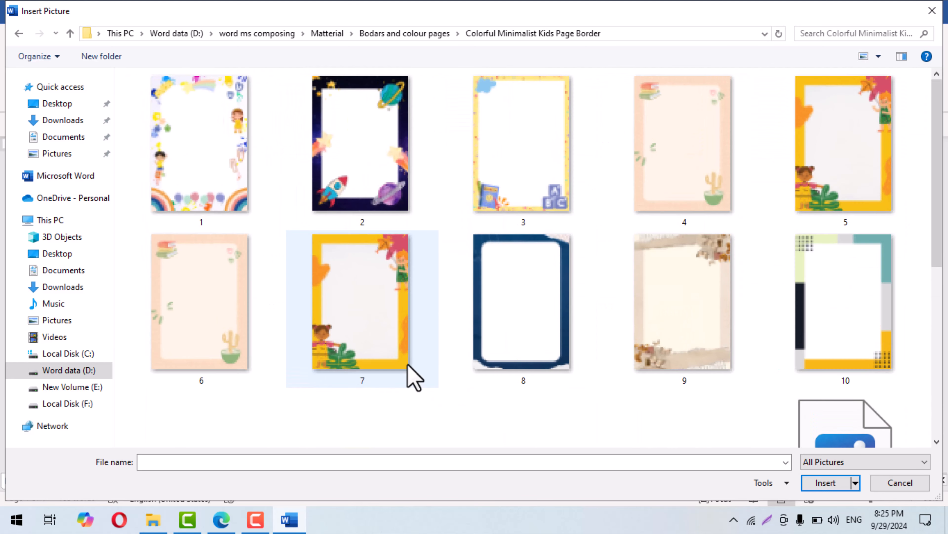
pyautogui.scroll(-3, 408, 381)
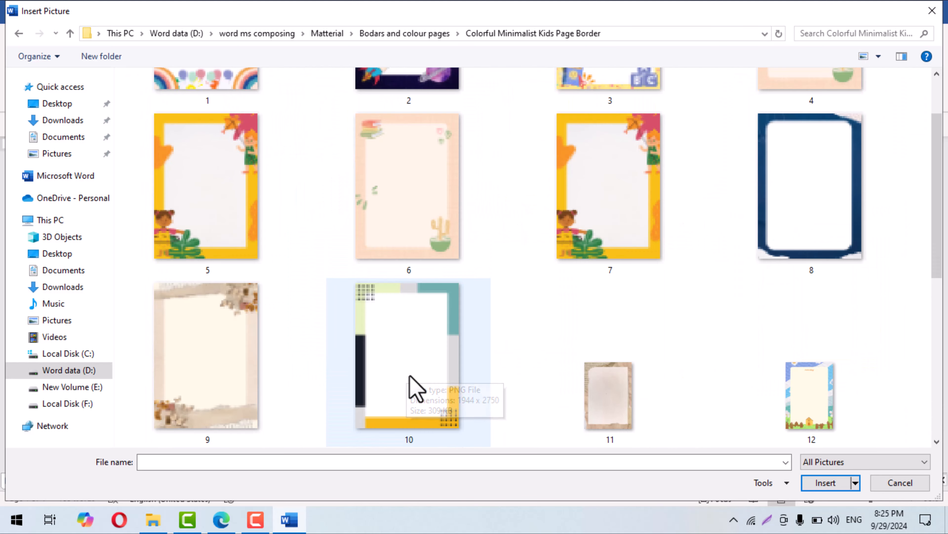
pyautogui.scroll(-4, 414, 385)
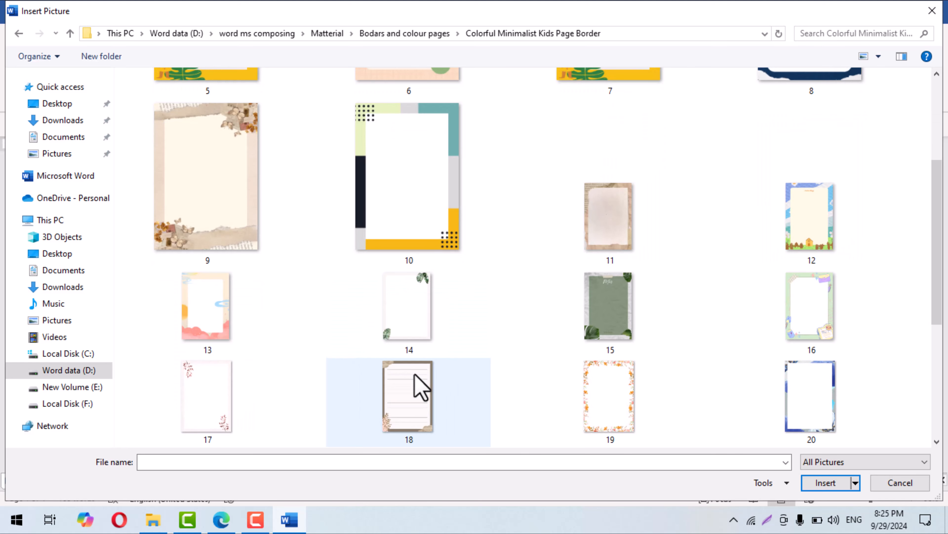
pyautogui.scroll(-3, 418, 387)
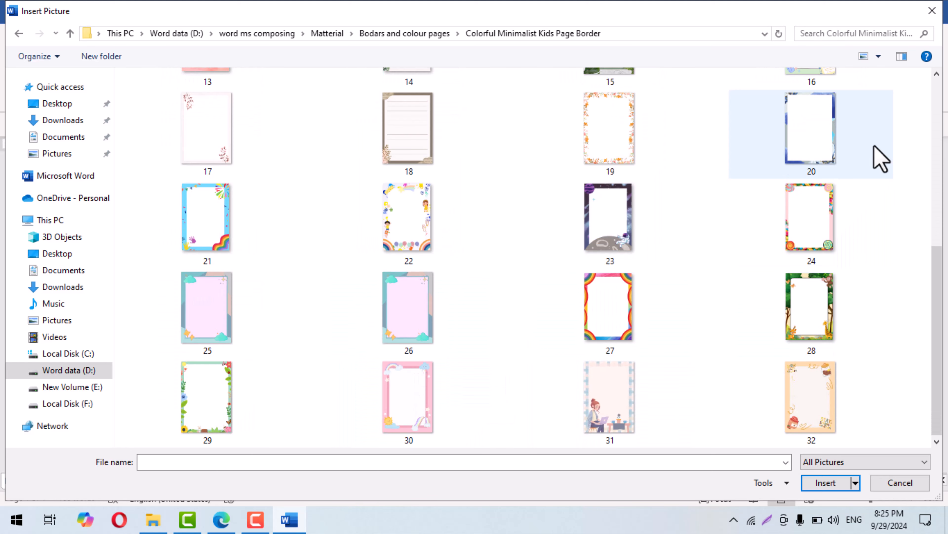
pyautogui.click(826, 161)
pyautogui.click(826, 482)
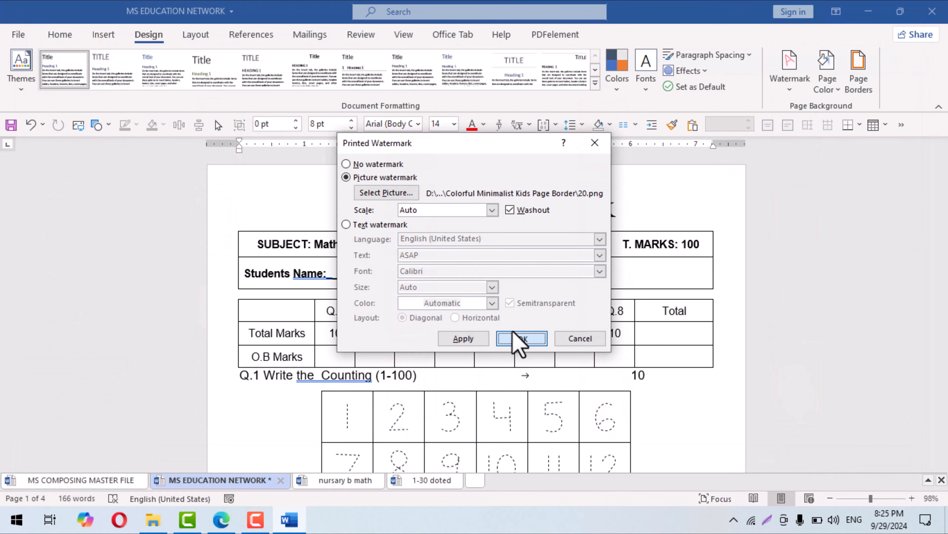
pyautogui.click(519, 338)
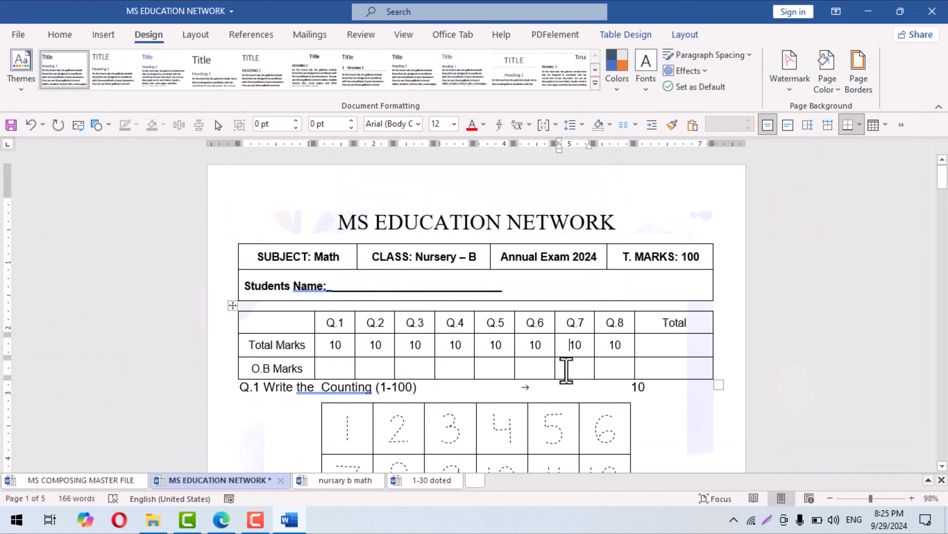
# Open the header for editing, move the watermark border to the page's top-left corner and widen it to the right page edge
pyautogui.scroll(-7, 566, 370)
pyautogui.scroll(7, 557, 303)
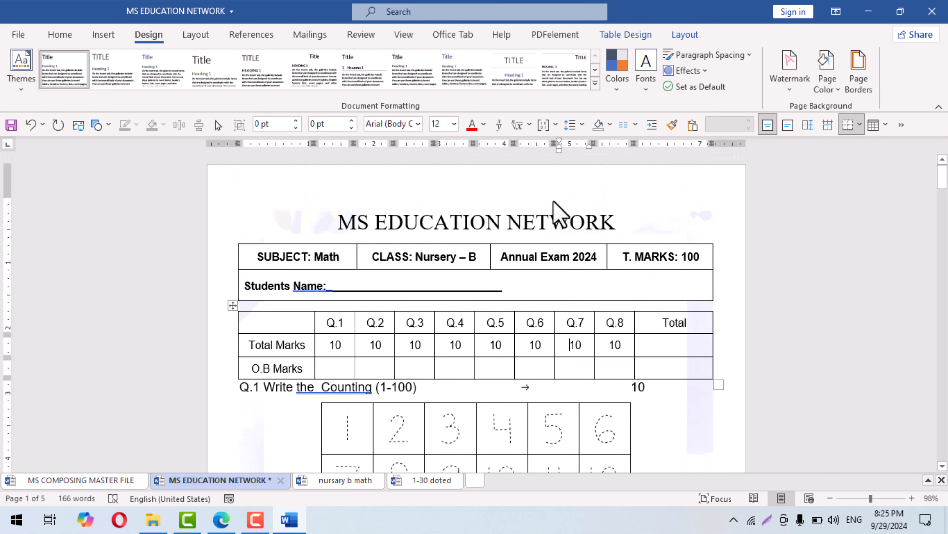
pyautogui.doubleClick(285, 186)
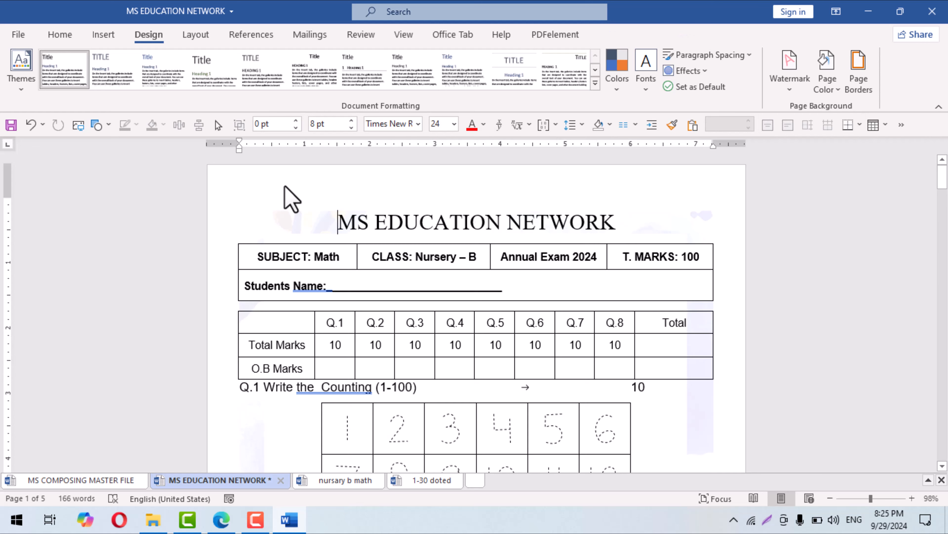
pyautogui.click(291, 225)
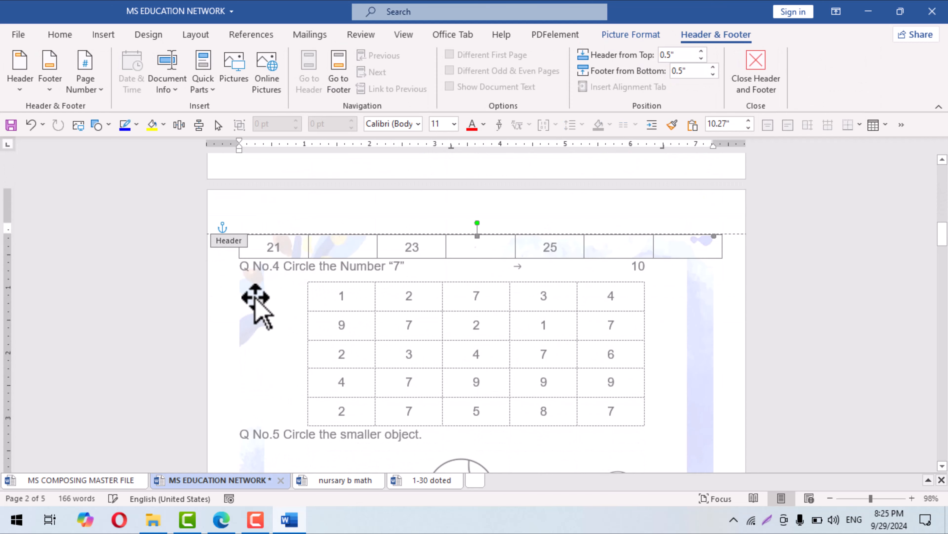
pyautogui.moveTo(255, 298); pyautogui.dragTo(228, 254)
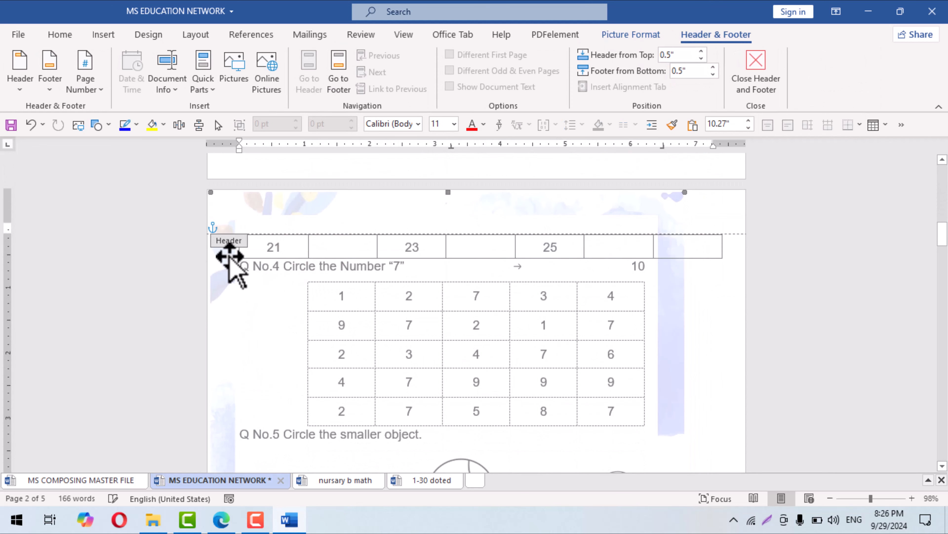
pyautogui.scroll(-6, 635, 320)
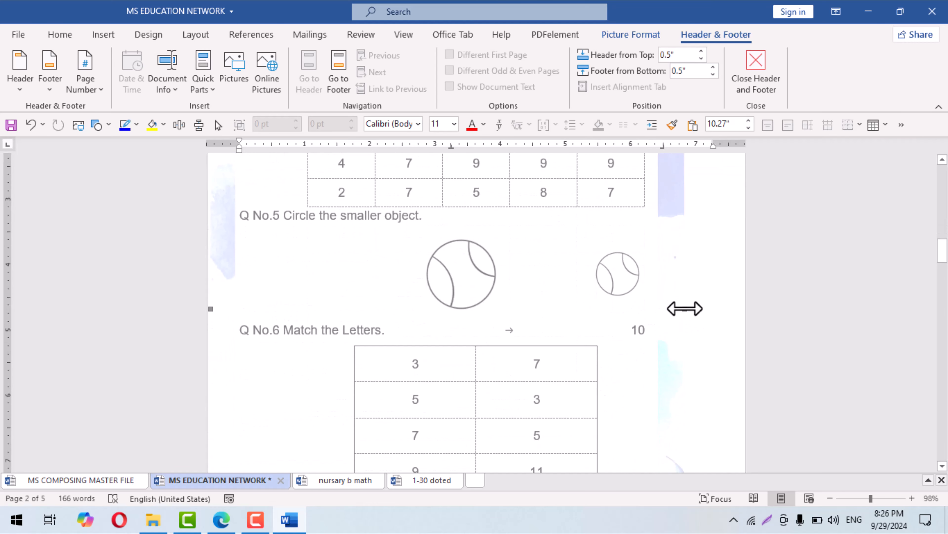
pyautogui.moveTo(738, 313); pyautogui.dragTo(742, 314)
# Stretch the watermark border to the bottom and left page edges, making it about 11.63" high and 8.22" wide
pyautogui.scroll(-9, 616, 327)
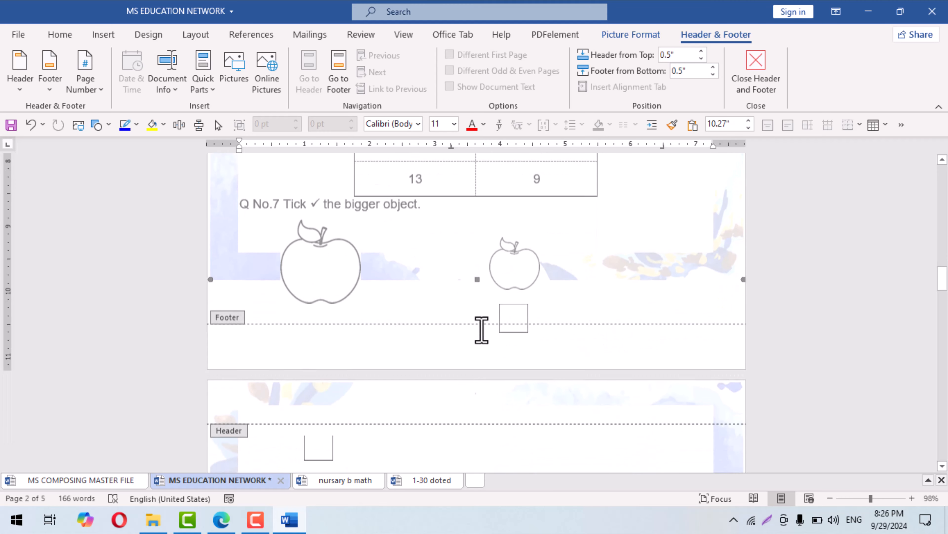
pyautogui.moveTo(478, 298); pyautogui.dragTo(485, 369)
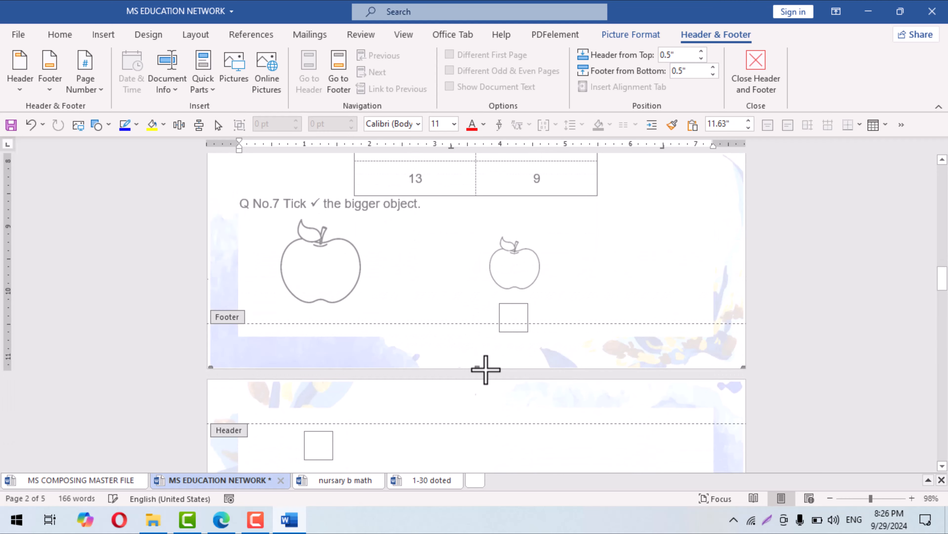
pyautogui.scroll(8, 263, 307)
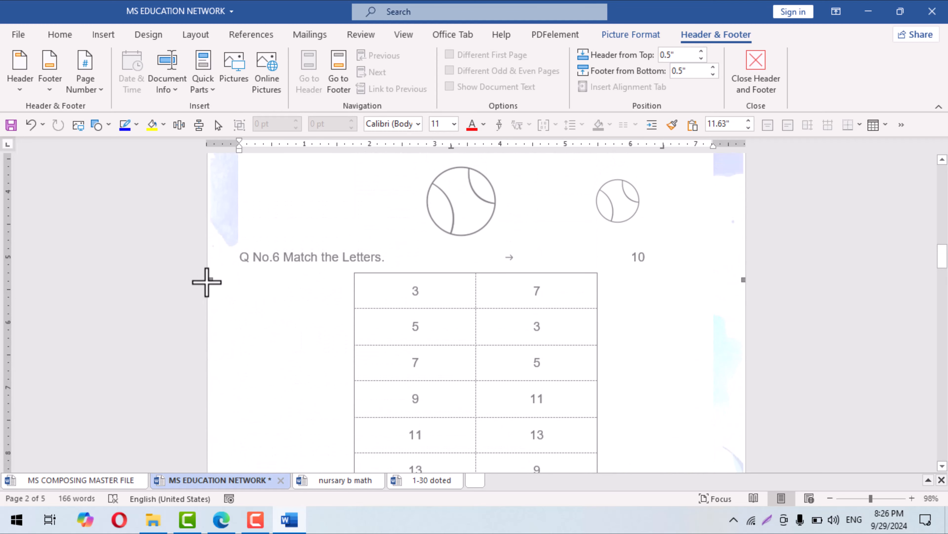
pyautogui.moveTo(207, 282); pyautogui.dragTo(207, 282)
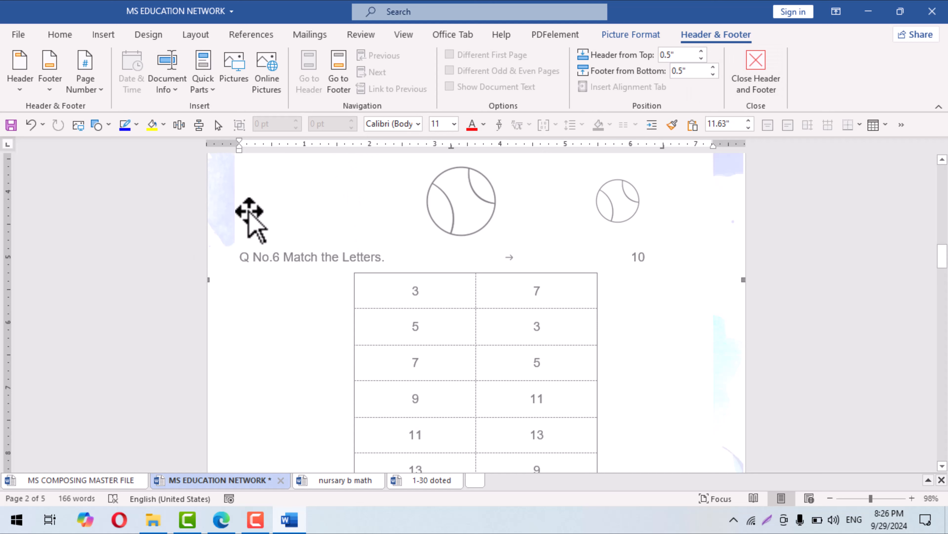
# Recolor the watermark border picture to Automatic so it shows in full colour instead of washout
pyautogui.click(213, 195)
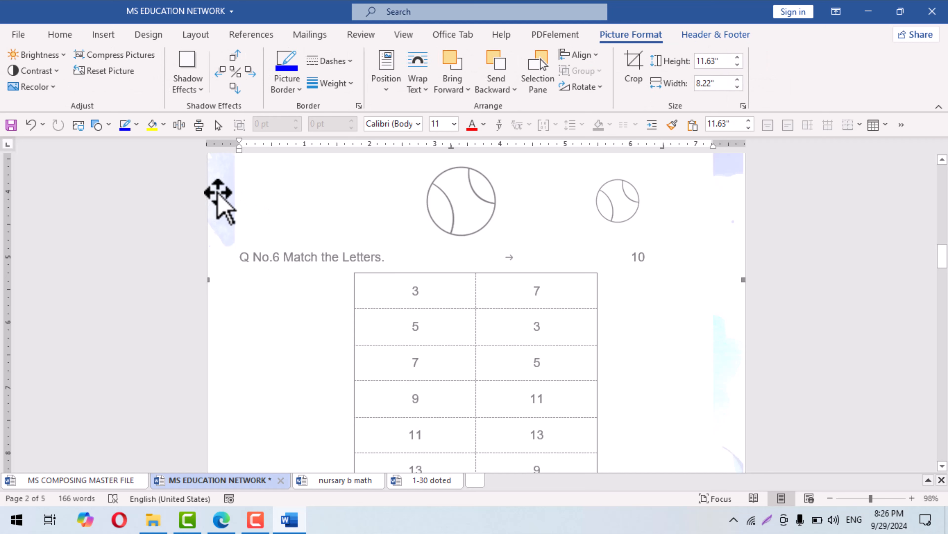
pyautogui.click(52, 86)
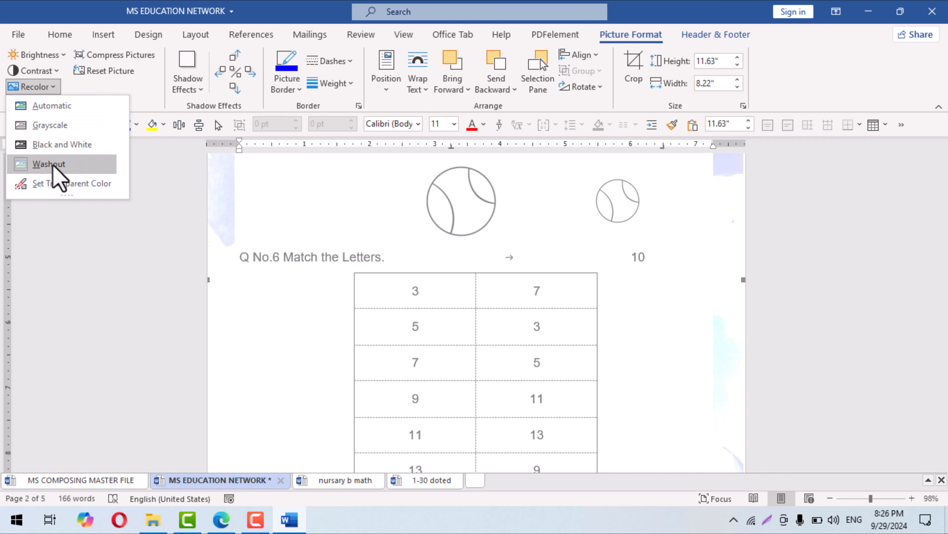
pyautogui.click(35, 167)
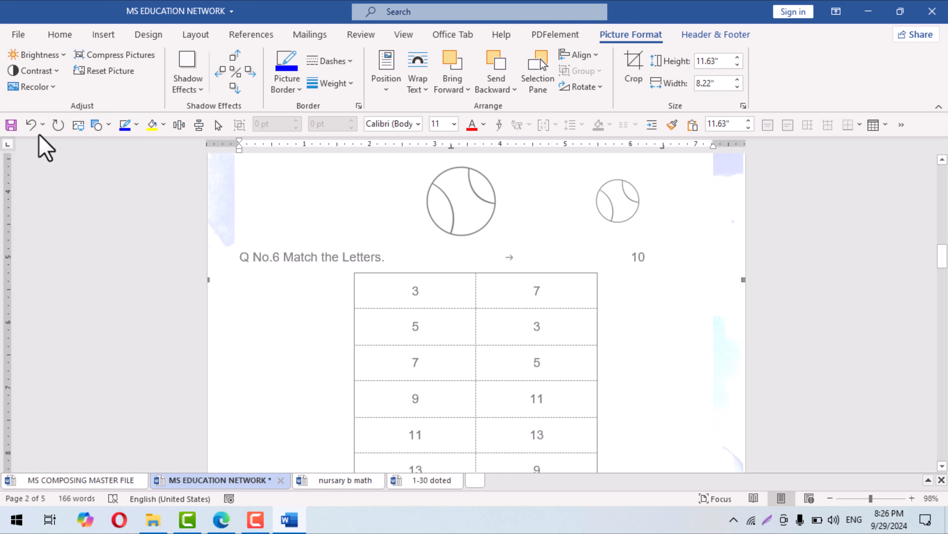
pyautogui.click(26, 87)
pyautogui.click(37, 108)
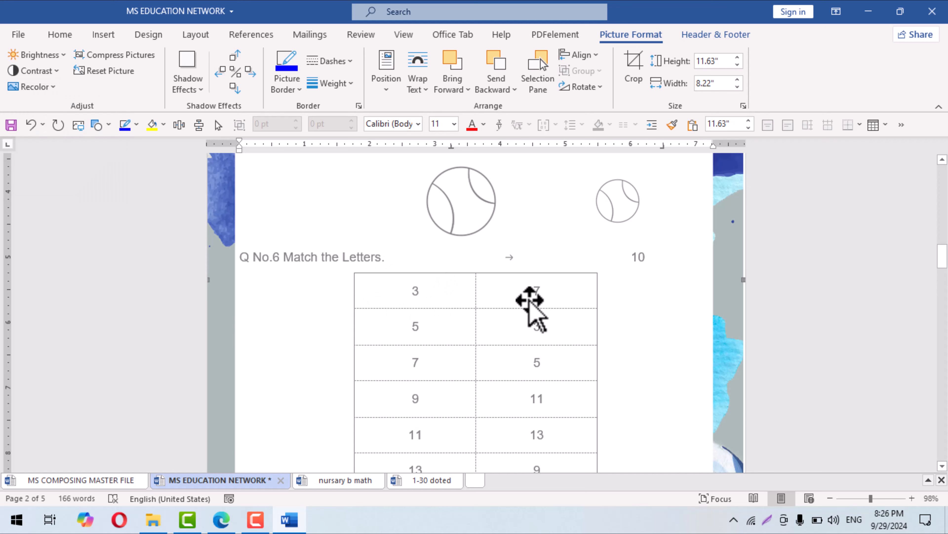
pyautogui.scroll(6, 652, 334)
pyautogui.scroll(-4, 705, 356)
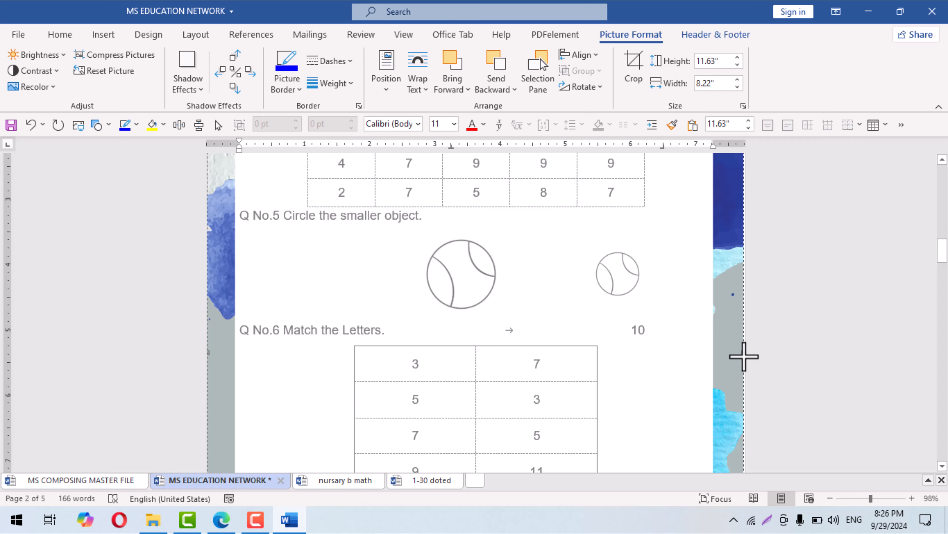
pyautogui.scroll(10, 667, 340)
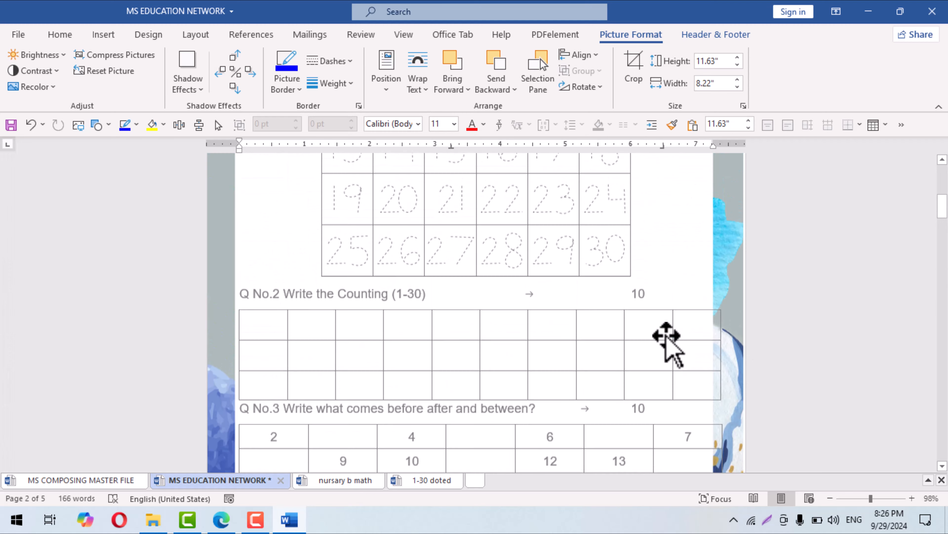
pyautogui.scroll(8, 667, 335)
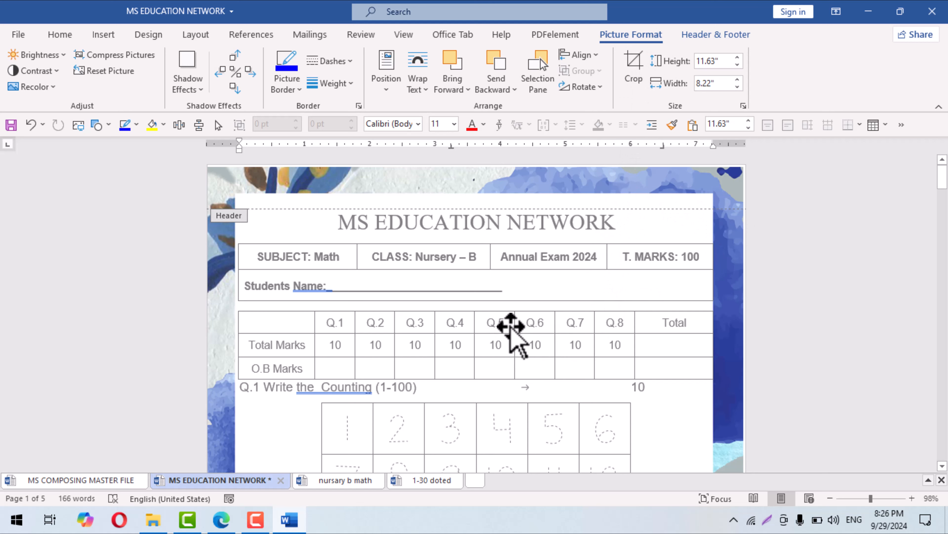
pyautogui.click(525, 371)
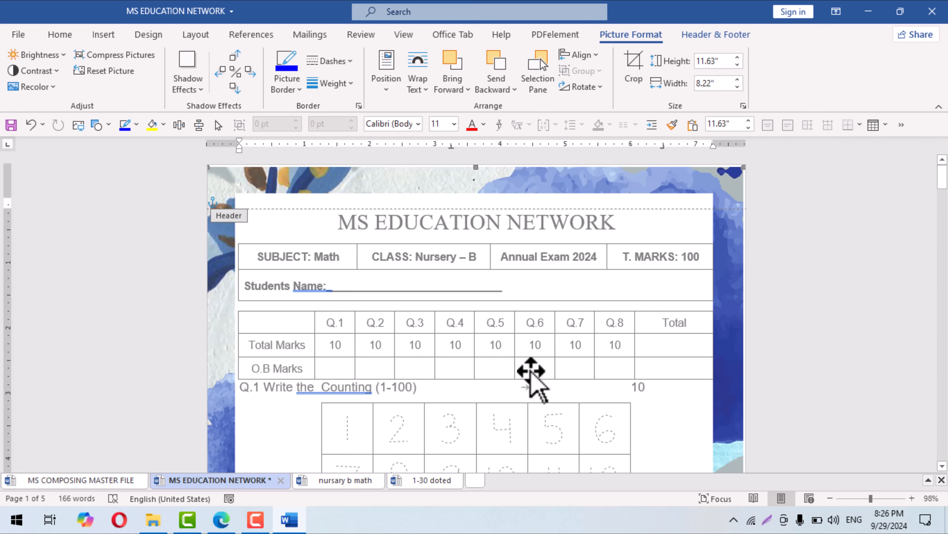
pyautogui.scroll(-2, 645, 381)
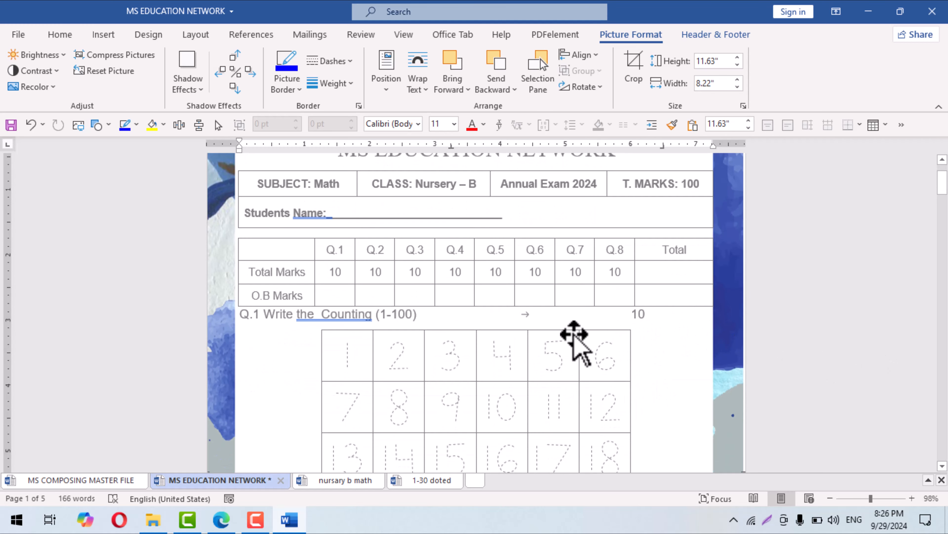
# Close header and footer editing and check the border picture through the pages of the exam paper
pyautogui.click(714, 37)
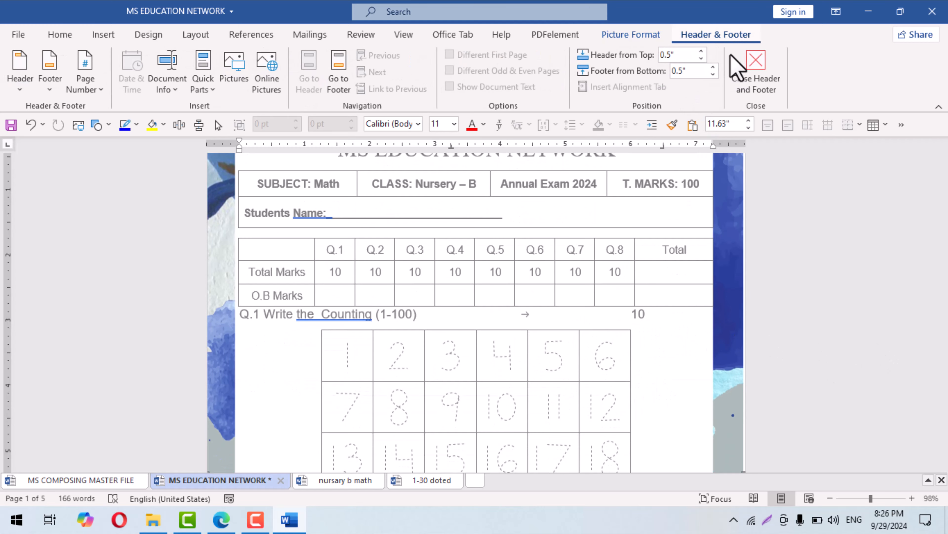
pyautogui.click(755, 66)
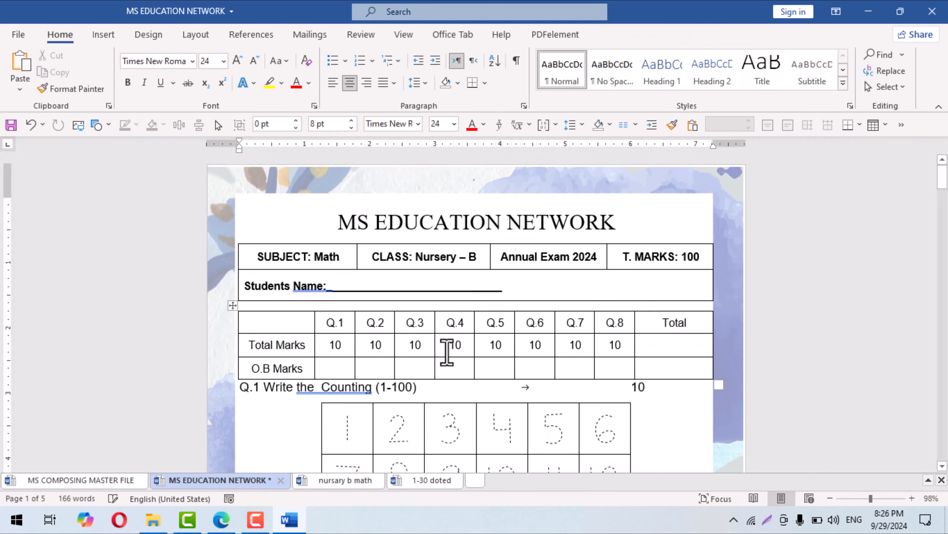
pyautogui.scroll(-20, 527, 392)
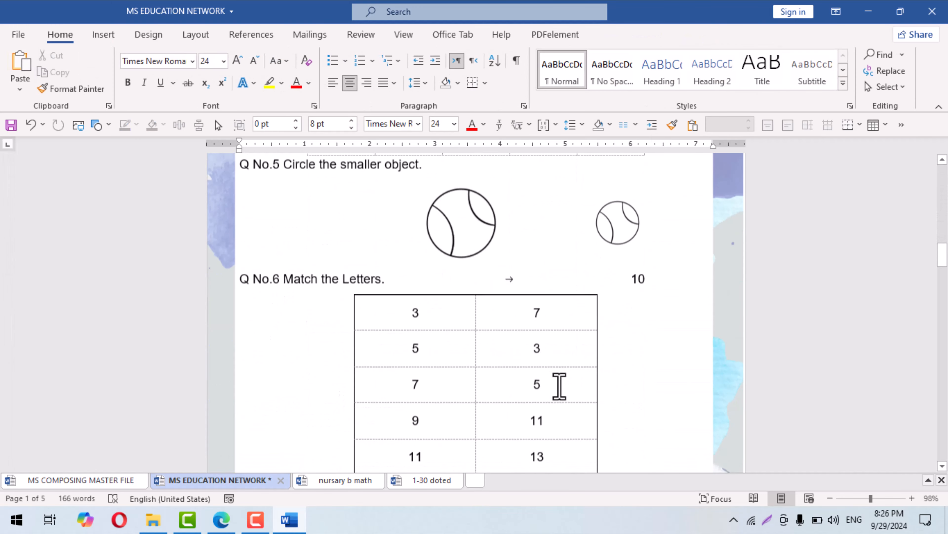
pyautogui.scroll(-20, 559, 386)
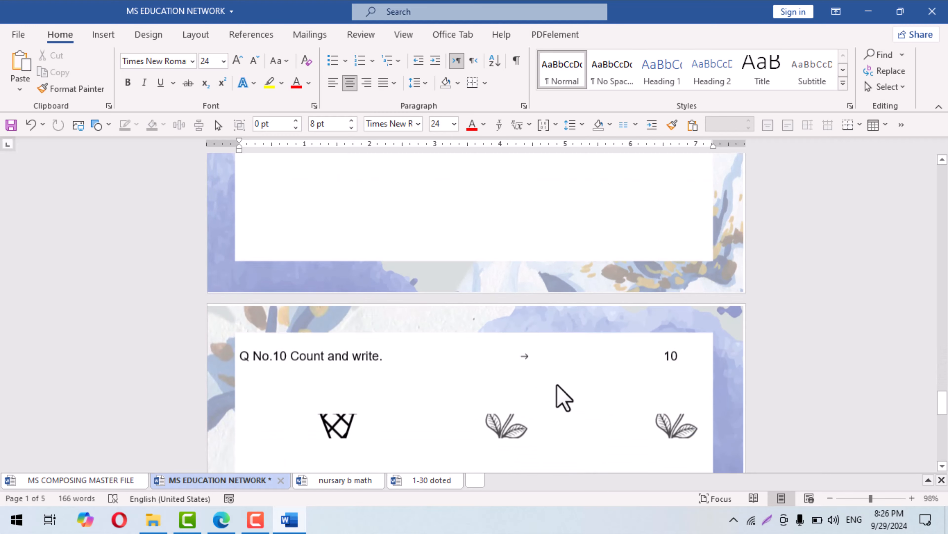
pyautogui.scroll(-15, 558, 385)
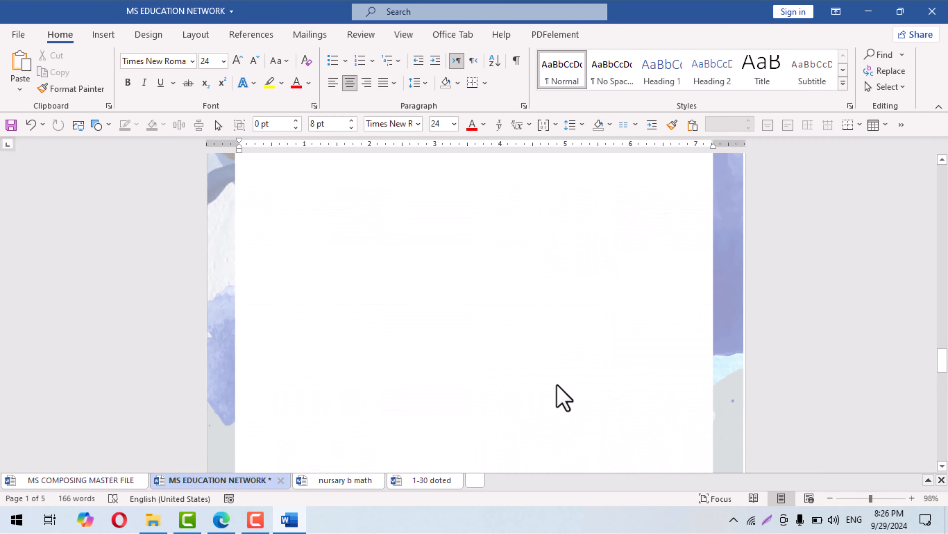
# Delete the blank page before "Q No.10 Count and write." and review the paper from its last page back to the first
pyautogui.scroll(5, 564, 398)
pyautogui.click(305, 350)
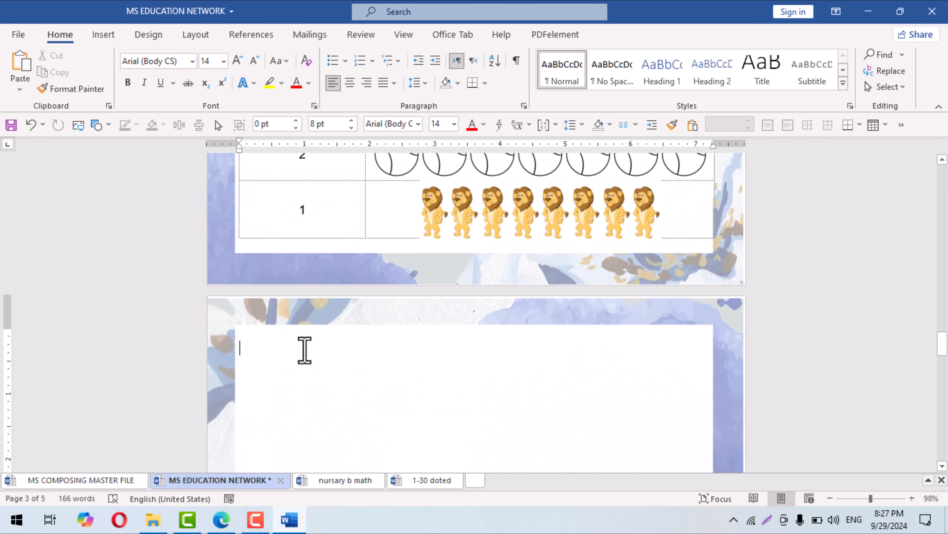
pyautogui.press('Delete')
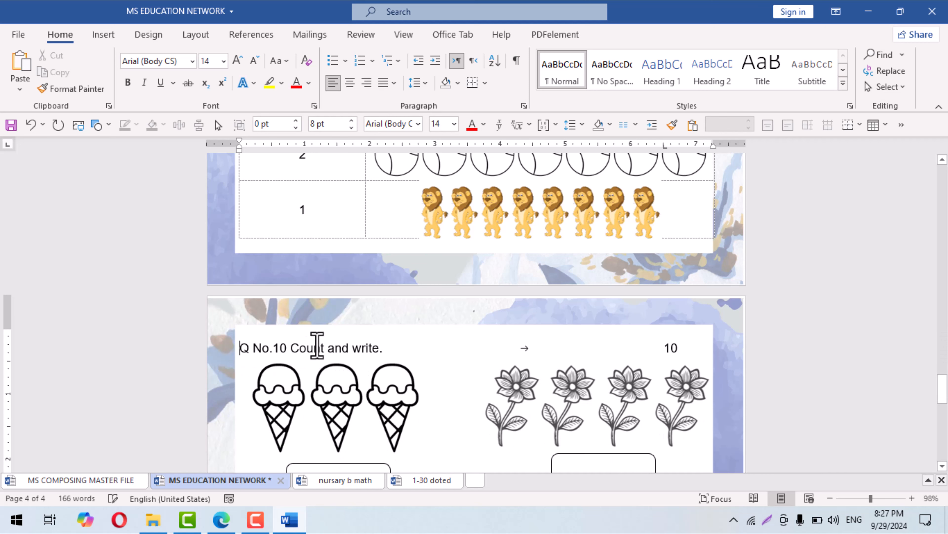
pyautogui.scroll(-15, 317, 350)
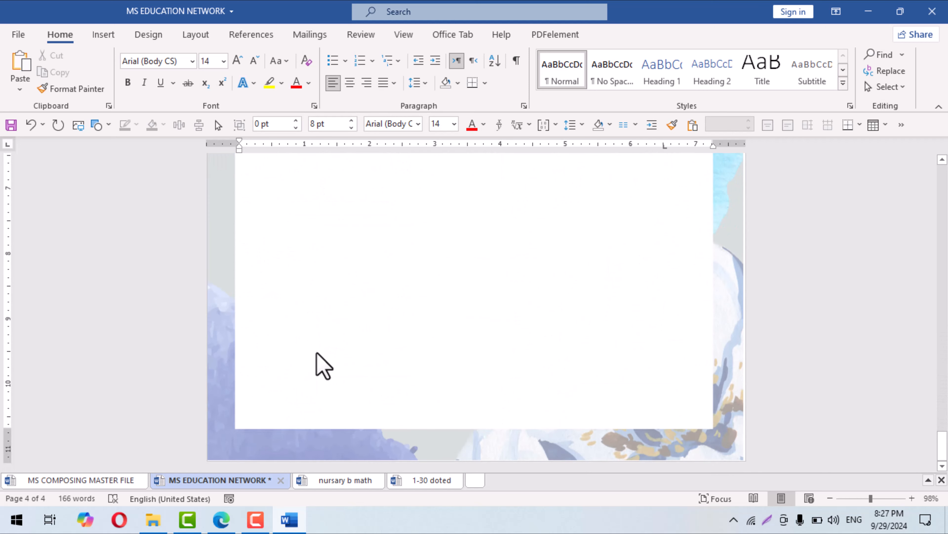
pyautogui.scroll(20, 324, 365)
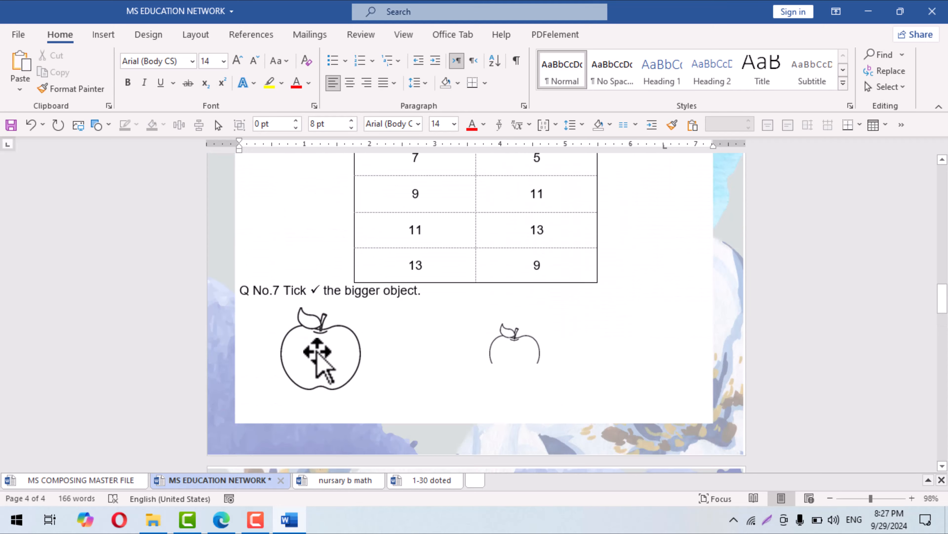
pyautogui.scroll(20, 320, 353)
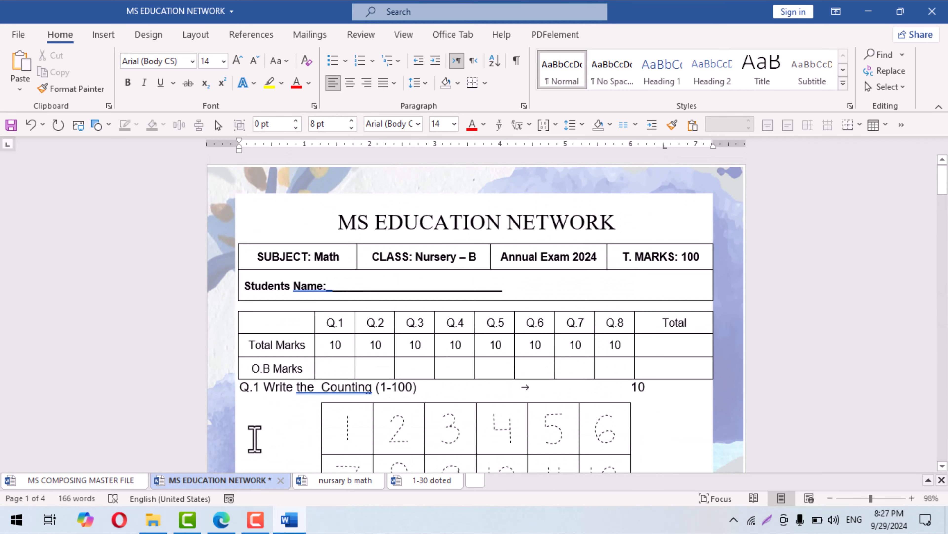